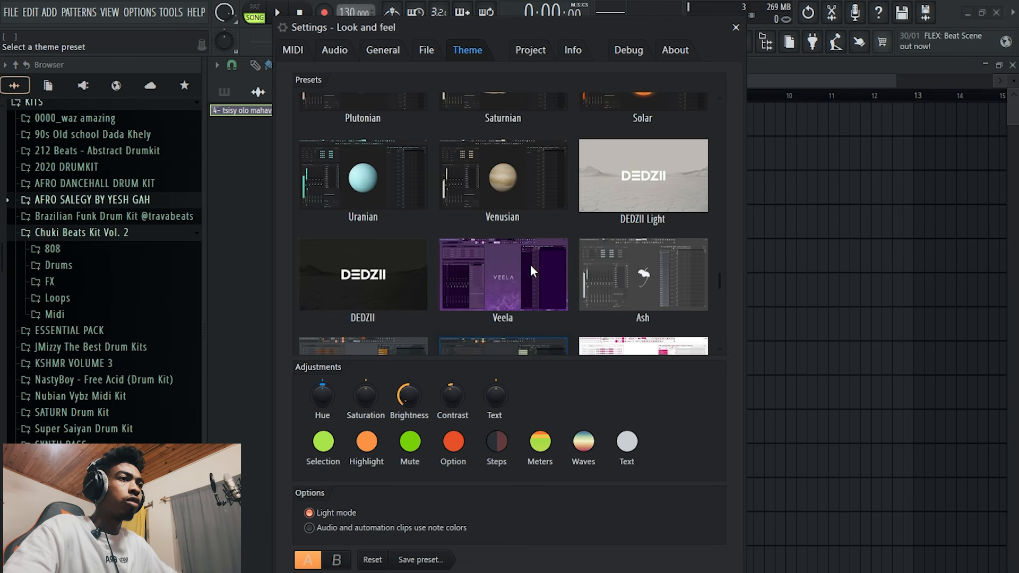
Apply the Uranian theme preset, close the settings and switch the playlist picker to patterns.
{"action": "left_click", "coordinate": [372, 188]}
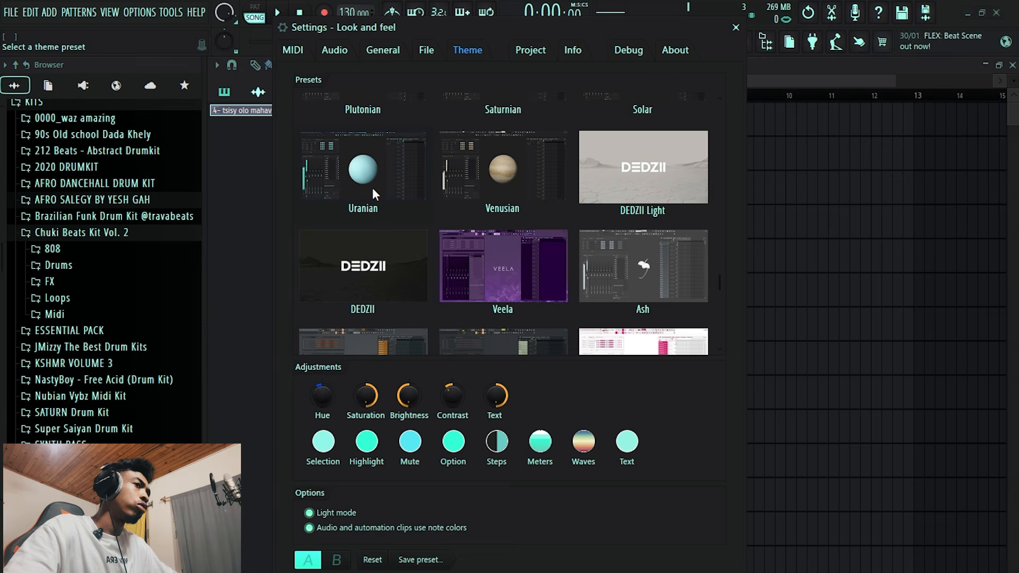
{"action": "left_click", "coordinate": [736, 27]}
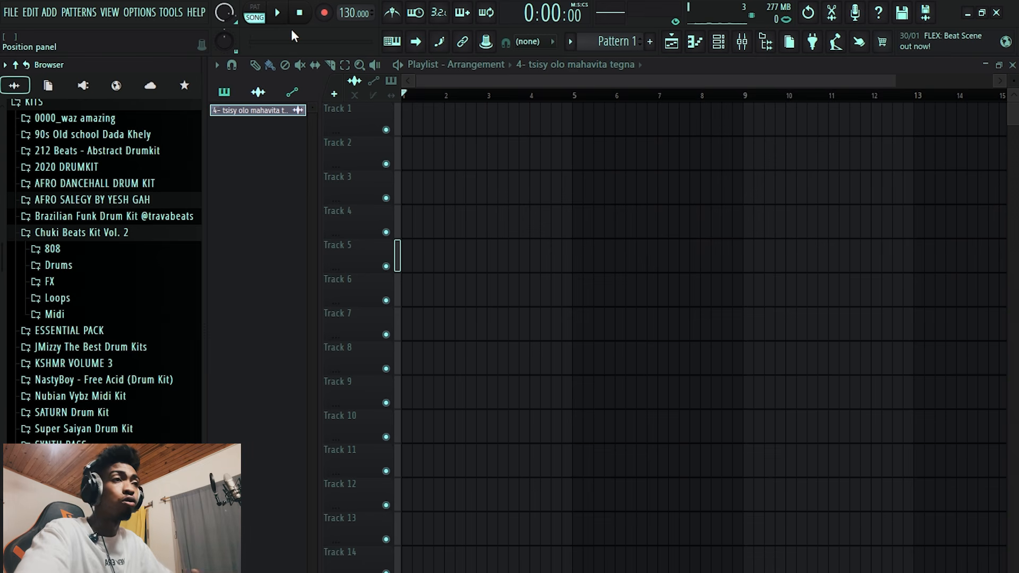
{"action": "left_click", "coordinate": [224, 93]}
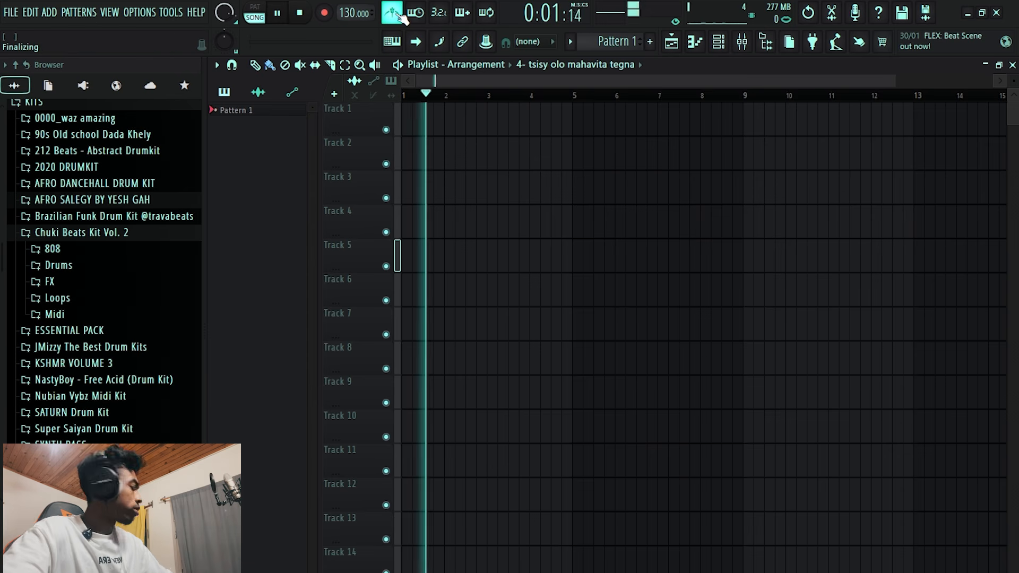
Set the project tempo to 97 BPM, checking it during playback.
{"action": "key", "text": "space"}
{"action": "key", "text": "space"}
{"action": "mouse_move", "coordinate": [363, 15]}
{"action": "left_mouse_down"}
{"action": "mouse_move", "coordinate": [363, 31]}
{"action": "mouse_move", "coordinate": [349, 13]}
{"action": "left_mouse_up"}
{"action": "key", "text": "space"}
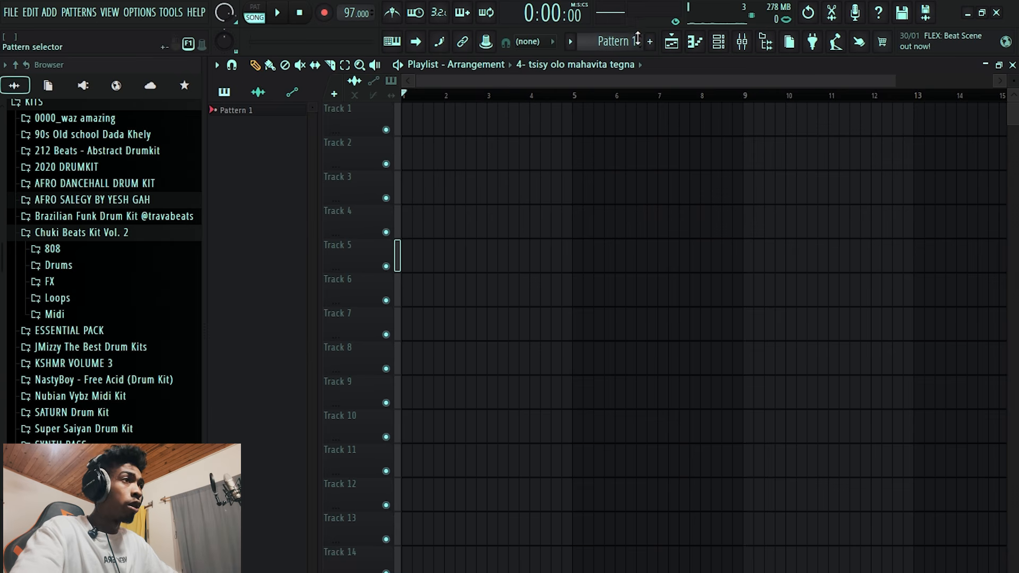
Rename Pattern 1 as Batterie.
{"action": "key", "text": "F2"}
{"action": "type", "text": "Batterie"}
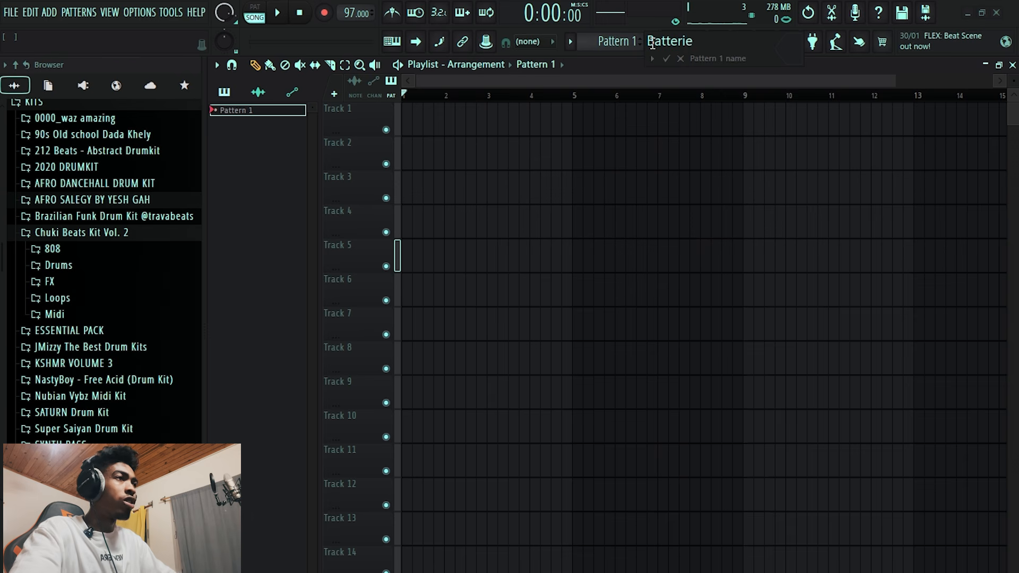
{"action": "key", "text": "Return"}
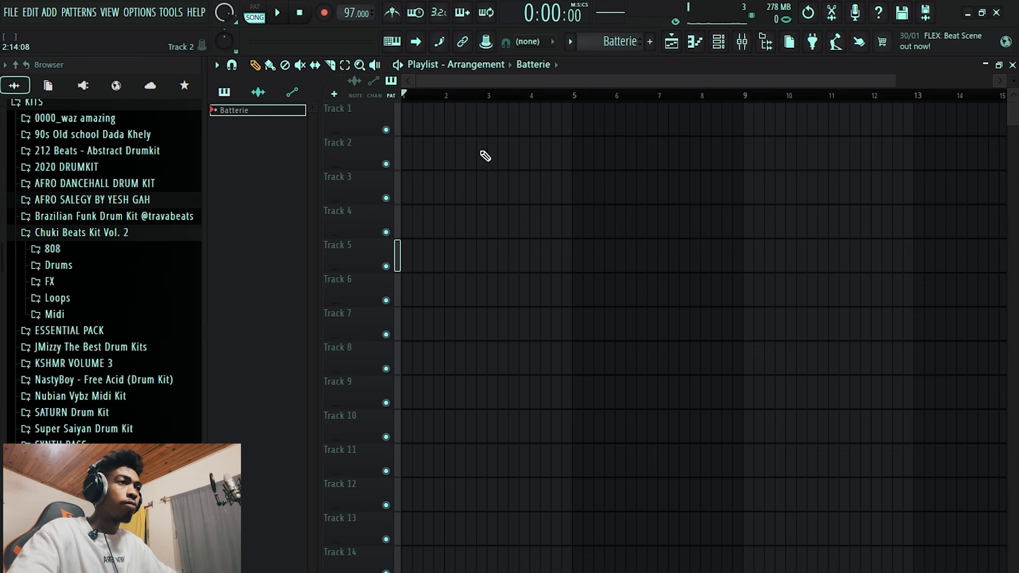
Place a four-bar Batterie clip at the start of Track 1 and play it briefly with the metronome on.
{"action": "left_click_drag", "start_coordinate": [443, 122], "coordinate": [567, 124]}
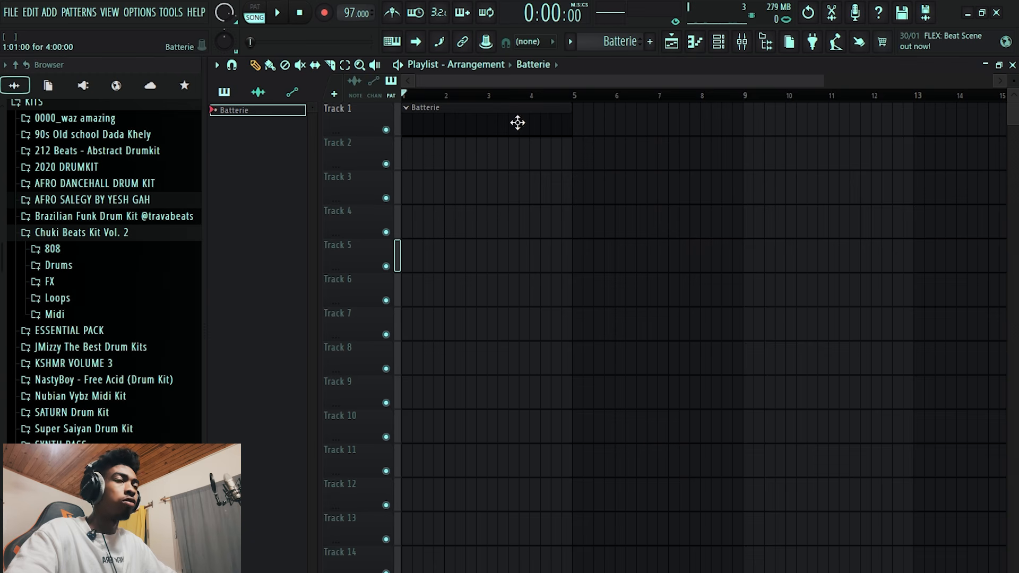
{"action": "key", "text": "space"}
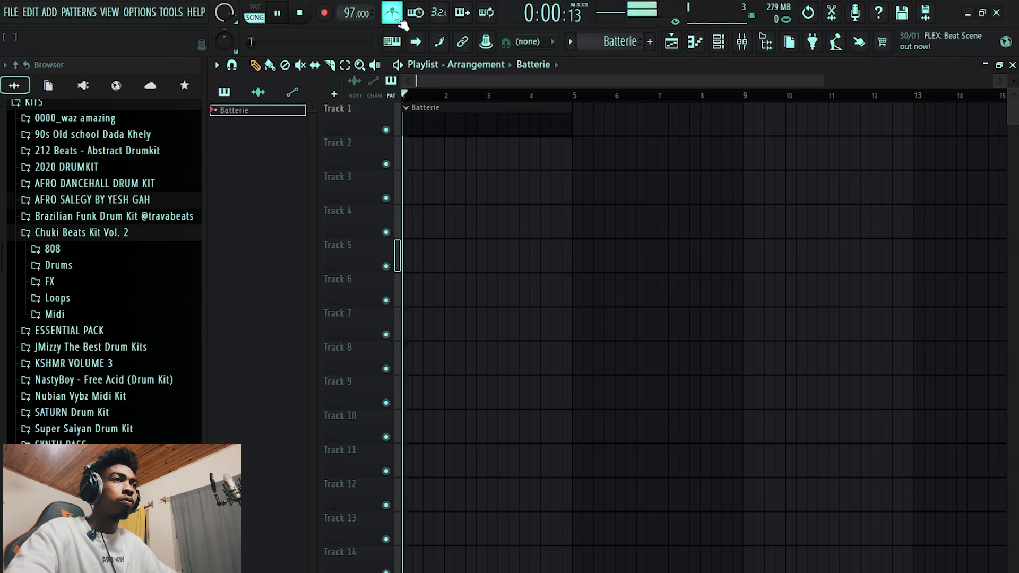
{"action": "key", "text": "space"}
Open the One-Shot (Drums) folder of the RETORNO sample pack, inside VESH BEAT under ULTIMATE AFROBEAT DRUMKITS.
{"action": "scroll", "coordinate": [106, 316], "scroll_direction": "down", "scroll_amount": 3}
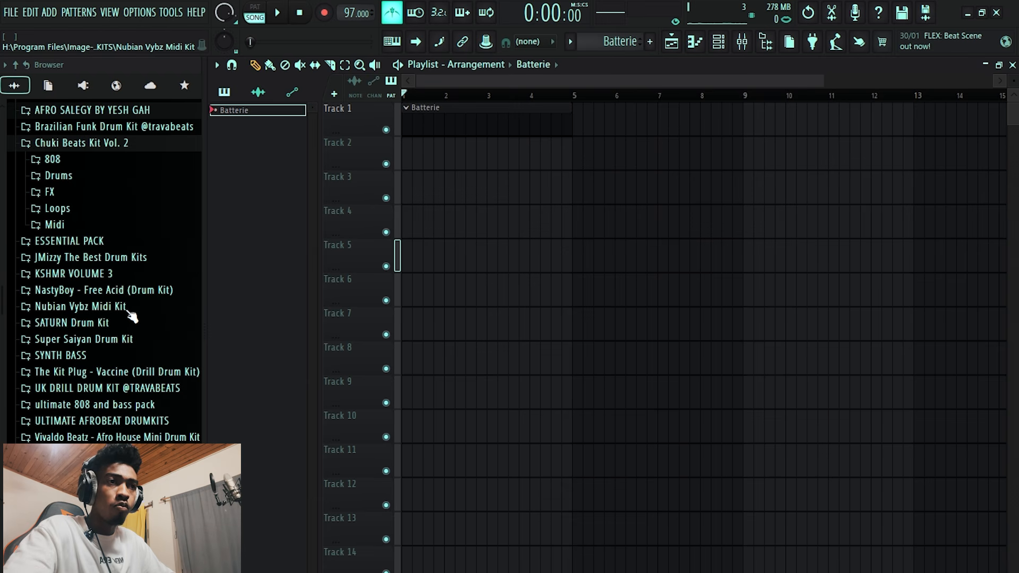
{"action": "scroll", "coordinate": [132, 317], "scroll_direction": "down", "scroll_amount": 3}
{"action": "scroll", "coordinate": [118, 357], "scroll_direction": "down", "scroll_amount": 9}
{"action": "scroll", "coordinate": [113, 353], "scroll_direction": "up", "scroll_amount": 9}
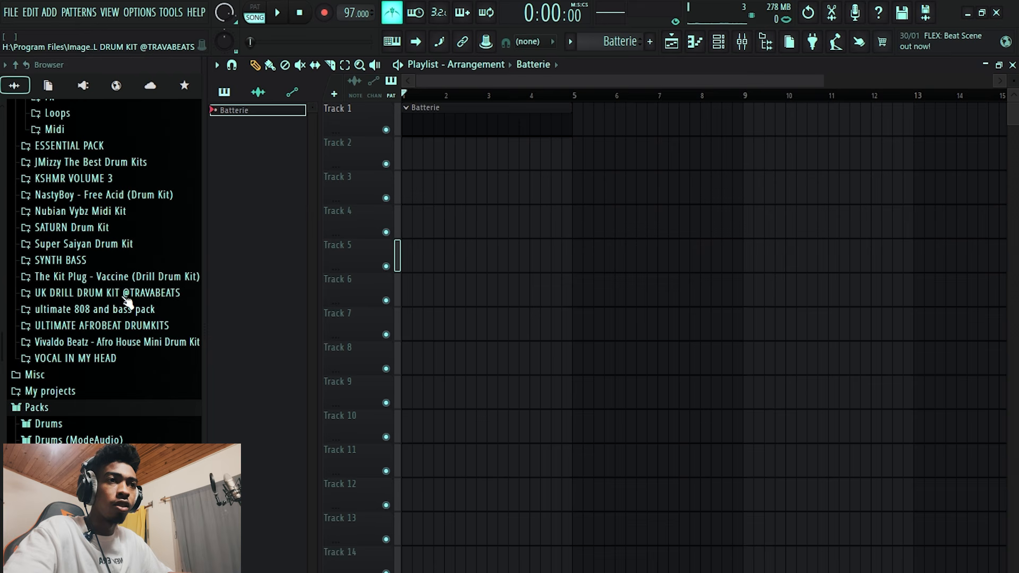
{"action": "left_click", "coordinate": [123, 327]}
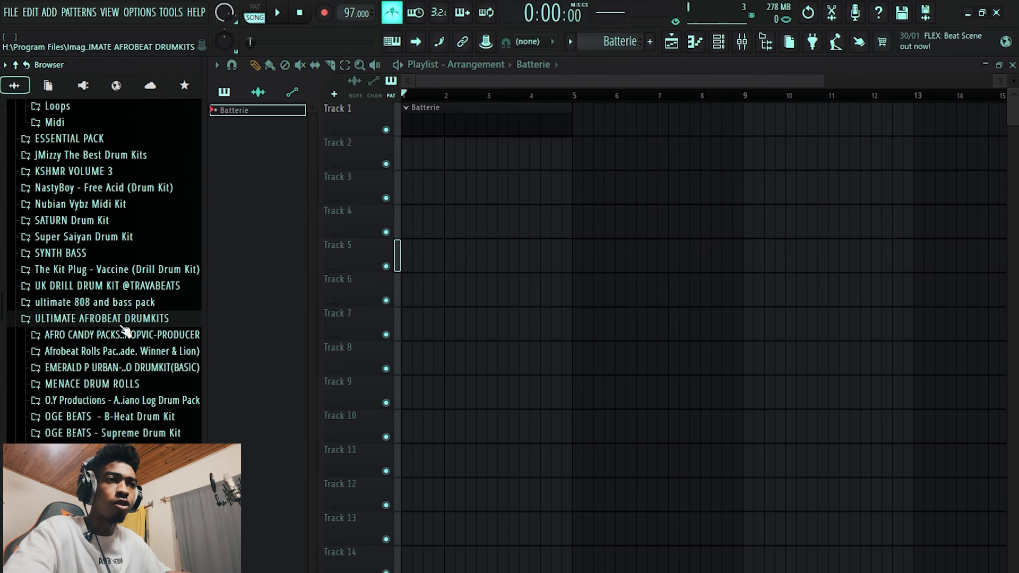
{"action": "scroll", "coordinate": [123, 340], "scroll_direction": "down", "scroll_amount": 3}
{"action": "left_click", "coordinate": [69, 393]}
{"action": "scroll", "coordinate": [109, 266], "scroll_direction": "down", "scroll_amount": 9}
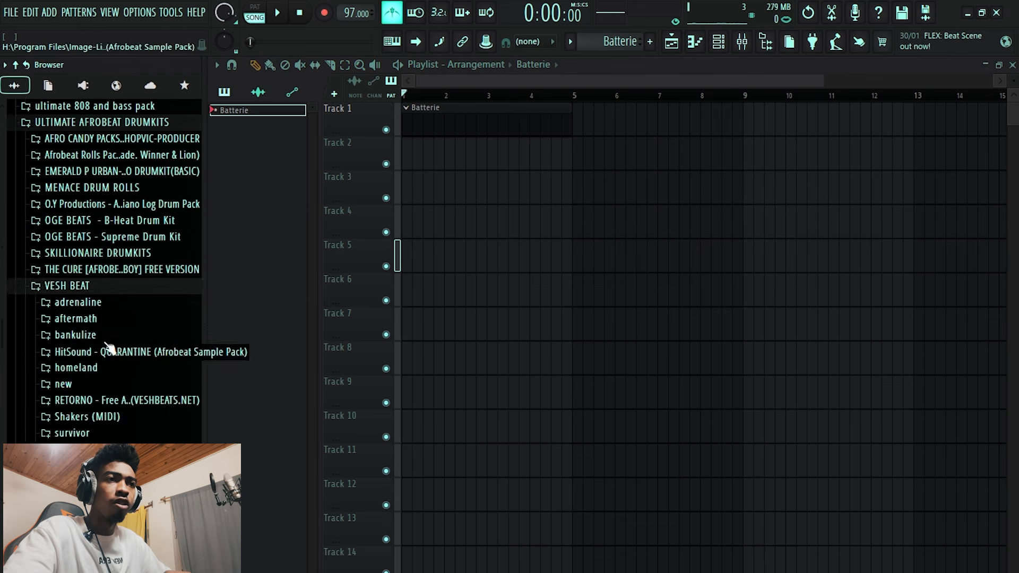
{"action": "left_click", "coordinate": [110, 221]}
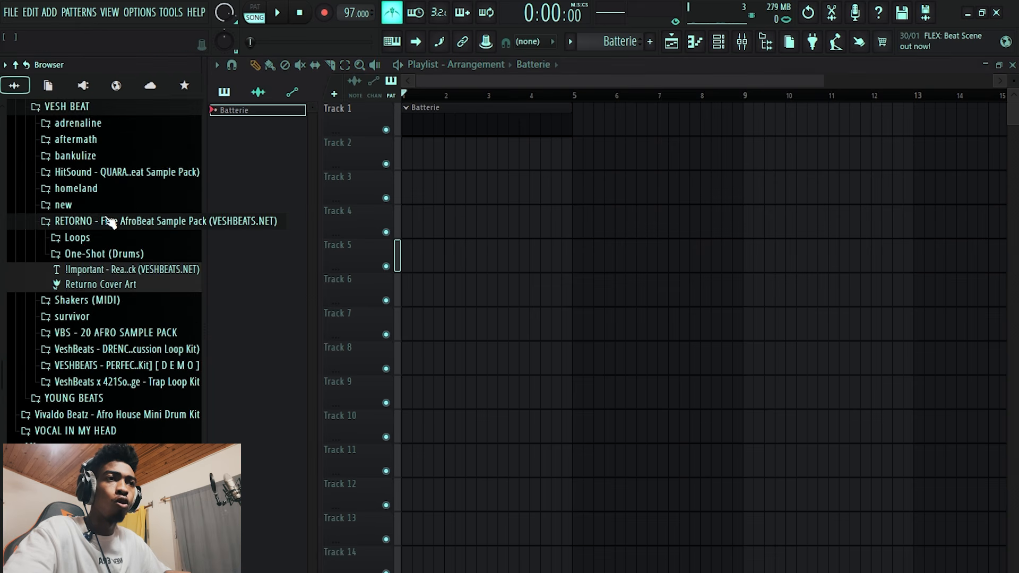
{"action": "left_click", "coordinate": [111, 253]}
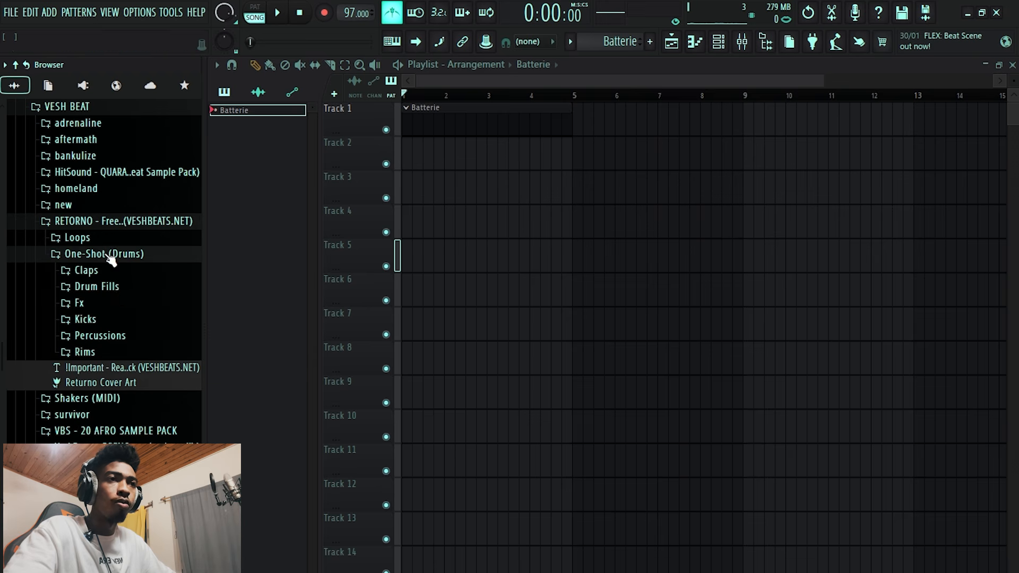
Audition the Bongo samples in the Percussions folder against the metronome, and close the folder.
{"action": "left_click", "coordinate": [110, 334]}
{"action": "left_click", "coordinate": [115, 351]}
{"action": "left_click", "coordinate": [118, 366]}
{"action": "left_click", "coordinate": [121, 380]}
{"action": "key", "text": "Up"}
{"action": "key", "text": "Up"}
{"action": "key", "text": "space"}
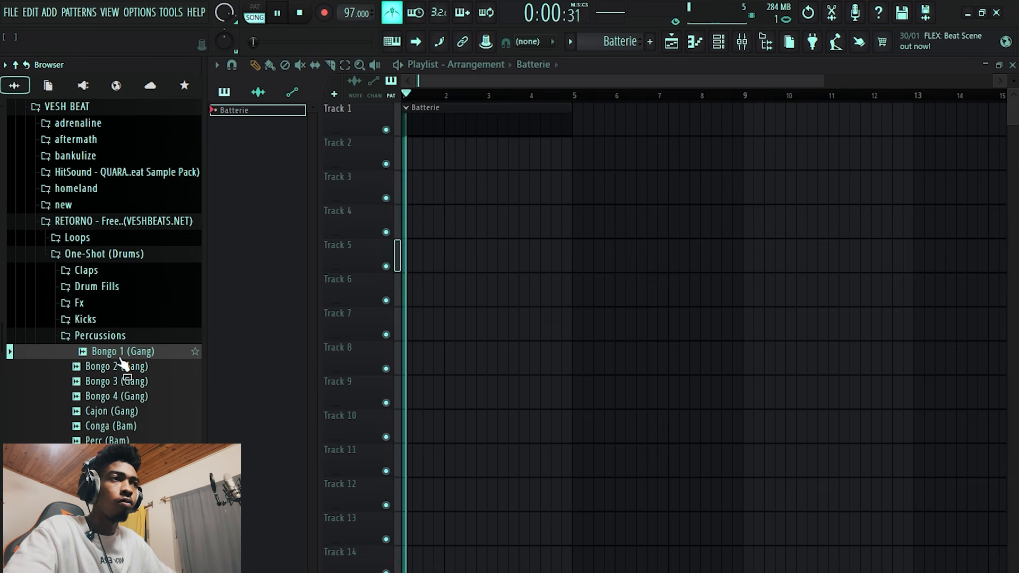
{"action": "key", "text": "space"}
{"action": "left_click", "coordinate": [100, 336]}
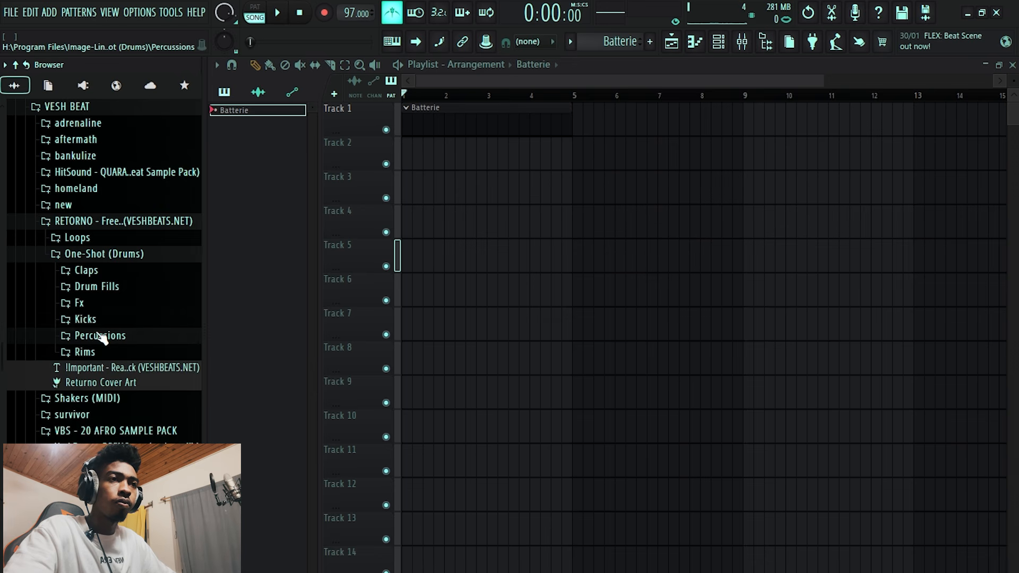
Audition the Rims samples and load Rim 2 (Bam) into a new sampler channel.
{"action": "left_click", "coordinate": [97, 354]}
{"action": "left_click", "coordinate": [102, 367]}
{"action": "left_click", "coordinate": [105, 382]}
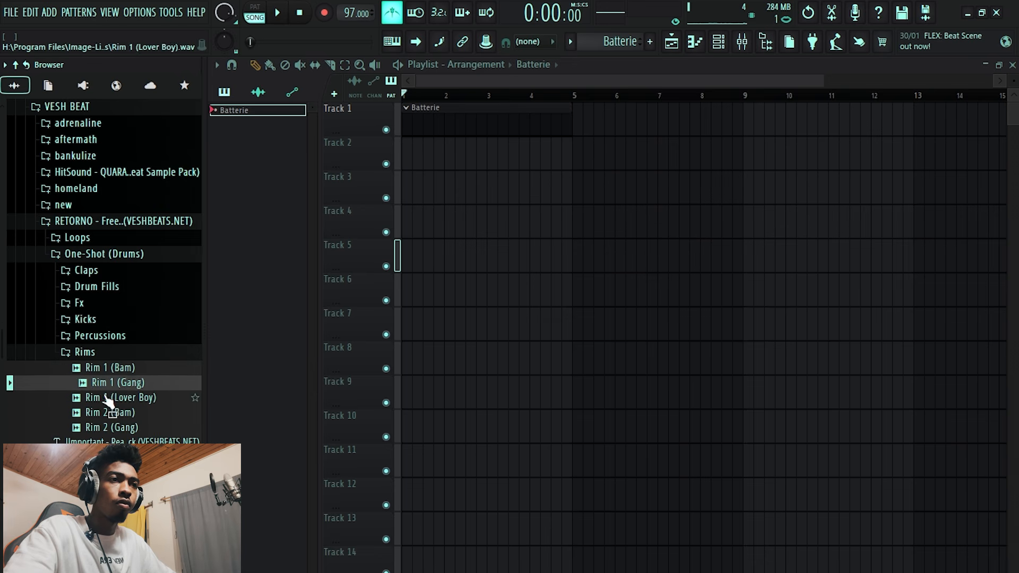
{"action": "left_click", "coordinate": [106, 413]}
{"action": "left_click", "coordinate": [108, 427]}
{"action": "left_click", "coordinate": [111, 417]}
{"action": "right_click", "coordinate": [112, 419]}
{"action": "left_click", "coordinate": [158, 304]}
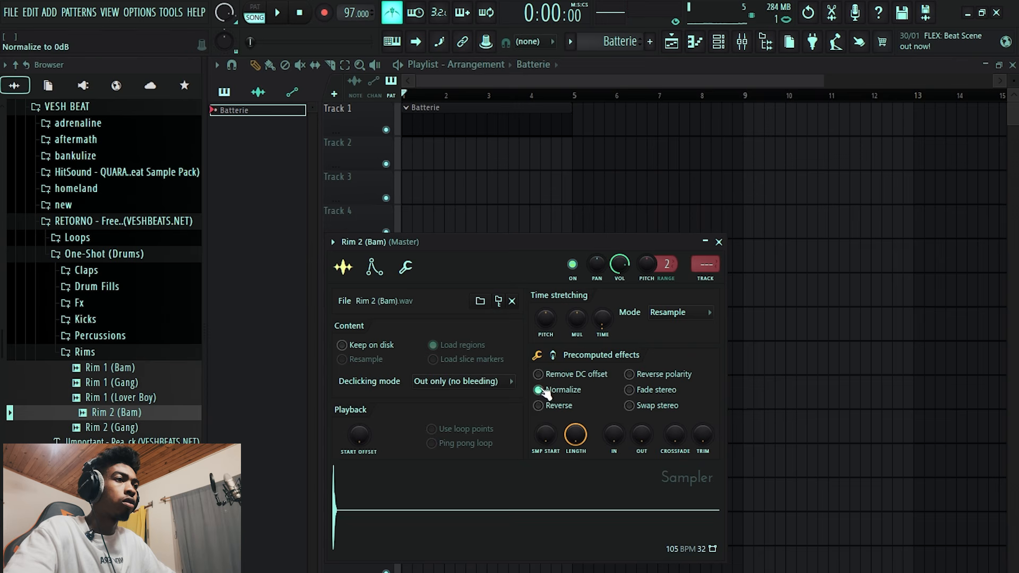
Delete the 808 Kick, 808 Clap, 808 HiHat, 808 Snare and FLEX Bass channels.
{"action": "left_click", "coordinate": [718, 41]}
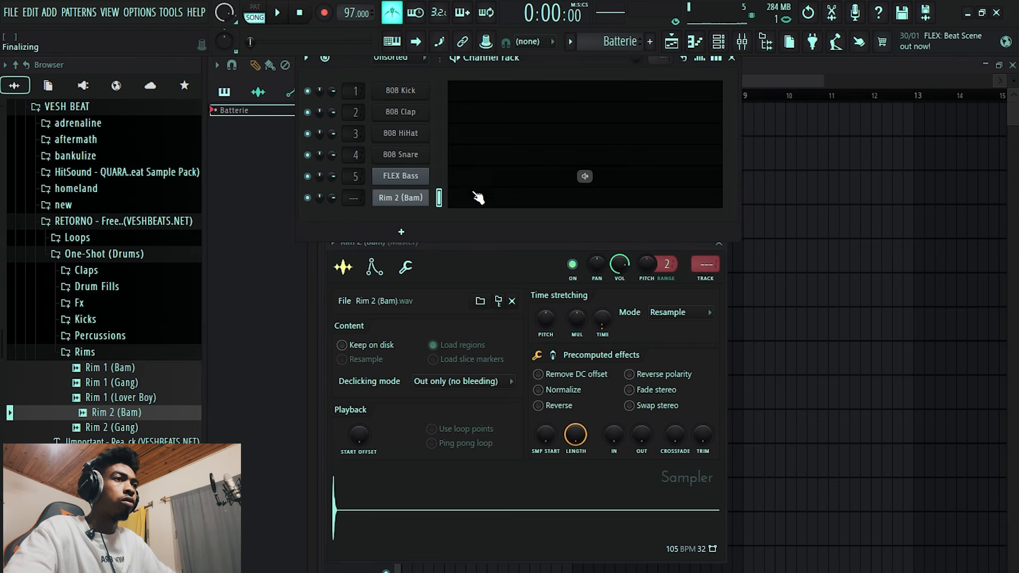
{"action": "key", "text": "alt+Delete"}
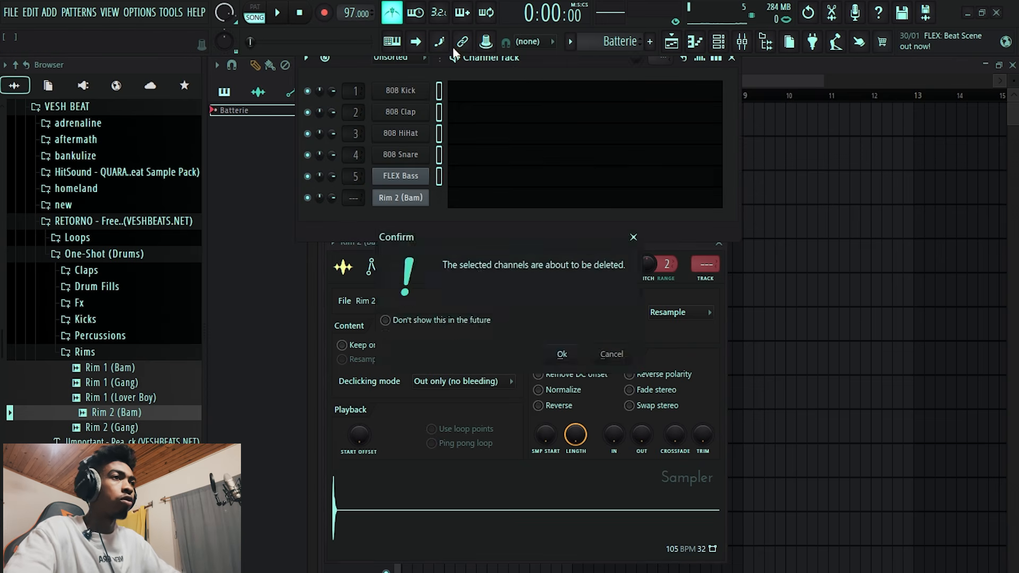
{"action": "key", "text": "Return"}
Draw a C5 note for Rim 2 (Bam) on the third step of bar 1 and shorten it to one step.
{"action": "left_click", "coordinate": [576, 92]}
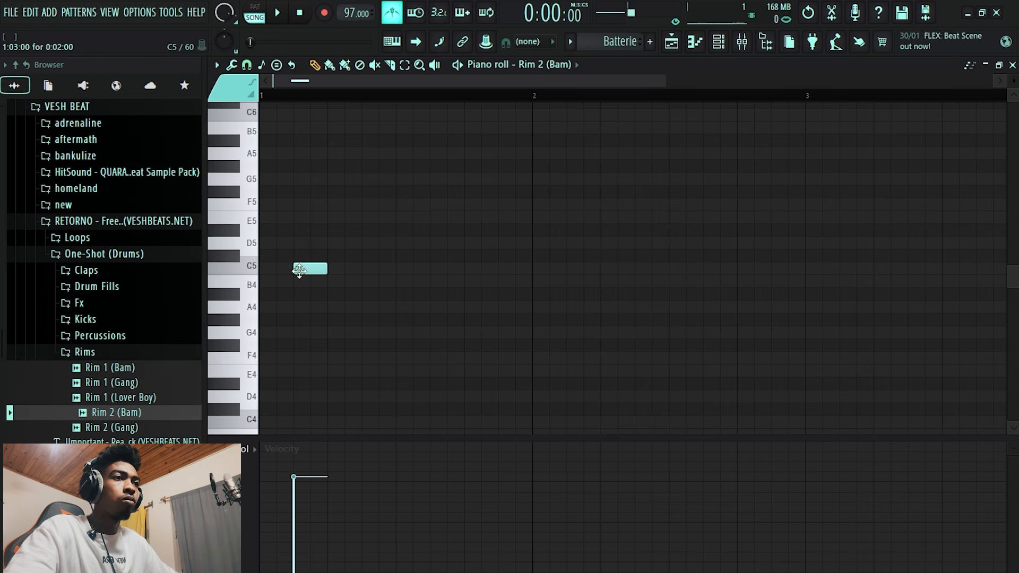
{"action": "right_click", "coordinate": [300, 271]}
{"action": "key", "text": "space"}
{"action": "key", "text": "space"}
{"action": "key", "text": "space"}
{"action": "left_click", "coordinate": [302, 270]}
{"action": "key", "text": "space"}
{"action": "left_click_drag", "start_coordinate": [325, 269], "coordinate": [305, 269]}
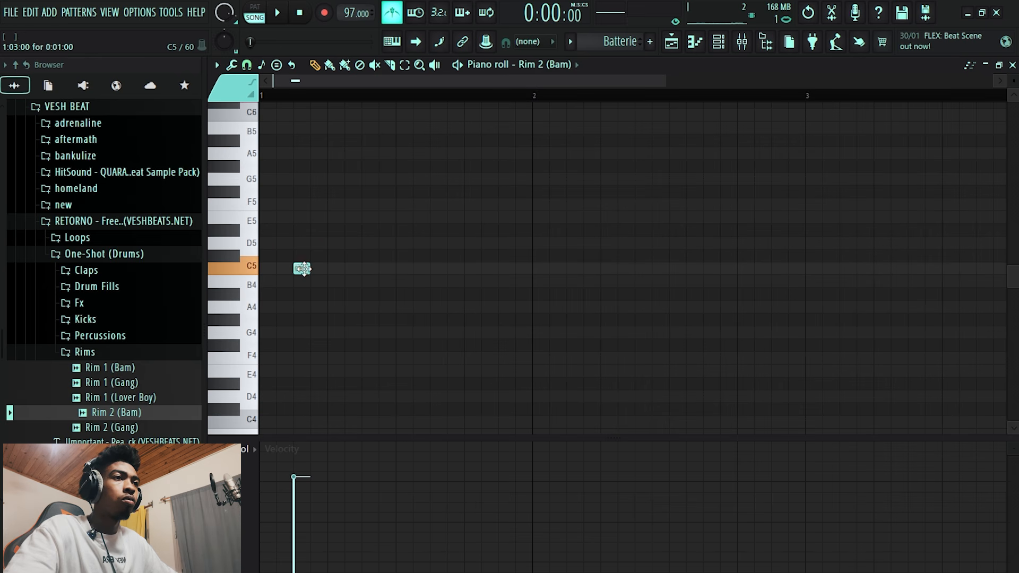
Move the rim note to the fourth step of bar 1 and add a second C5 note on the thirteenth step.
{"action": "key", "text": "space"}
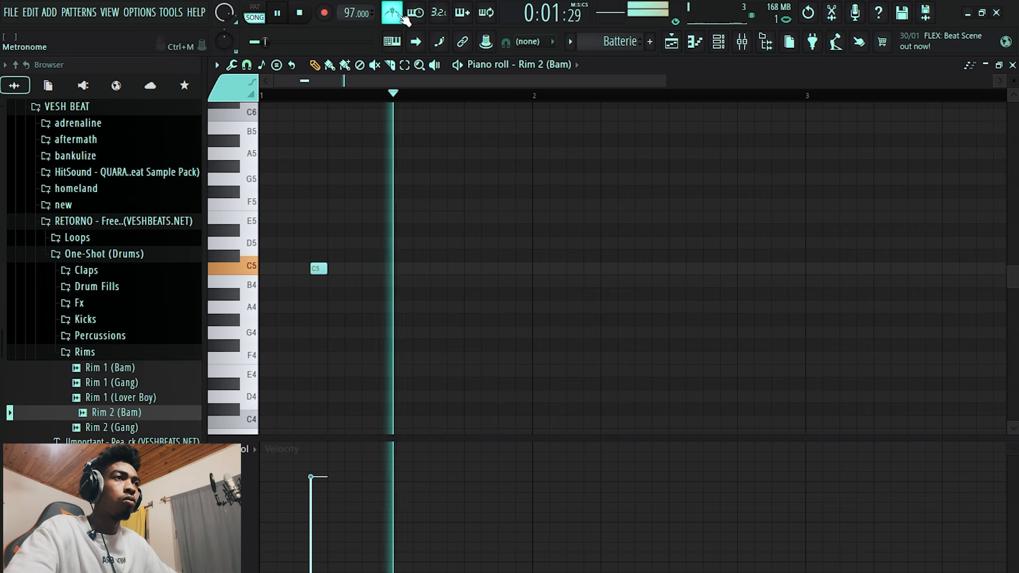
{"action": "left_click", "coordinate": [467, 271]}
{"action": "key", "text": "space"}
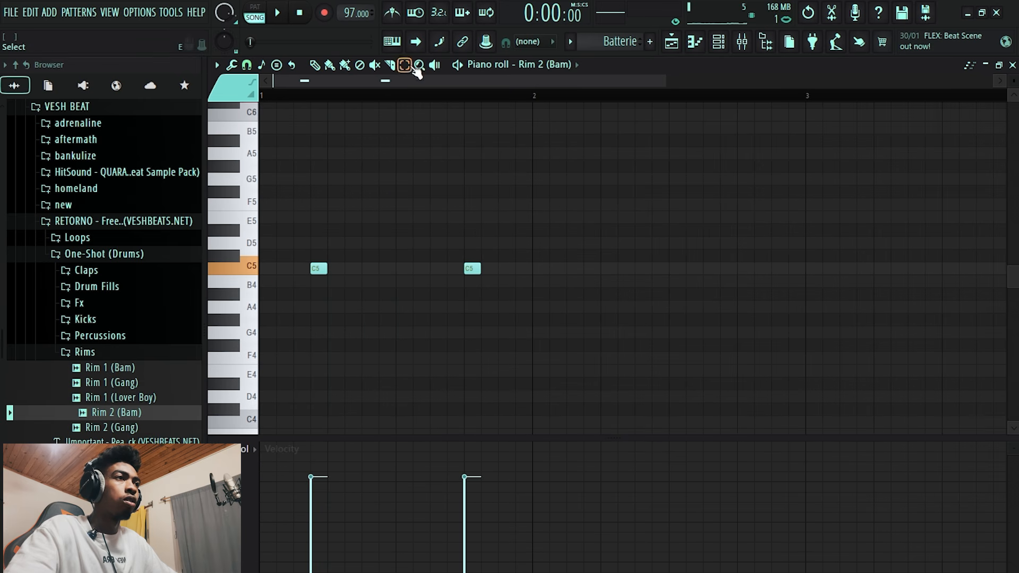
Duplicate the two rim notes of bar 1 into bars 2, 3 and 4.
{"action": "left_click_drag", "start_coordinate": [533, 99], "coordinate": [272, 175]}
{"action": "scroll", "coordinate": [584, 273], "scroll_direction": "down", "scroll_amount": 3}
{"action": "key", "text": "ctrl+b"}
{"action": "key", "text": "ctrl+b"}
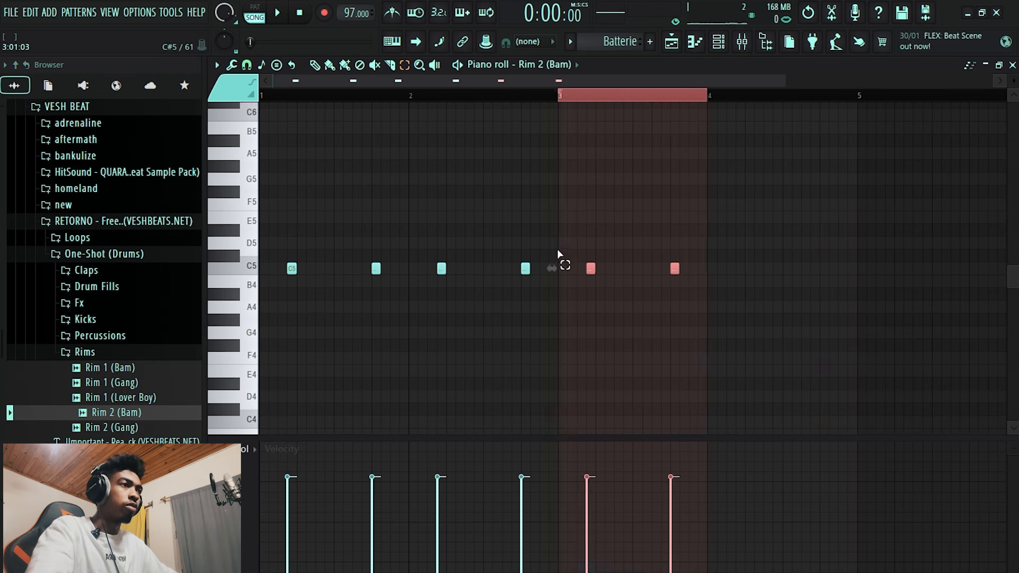
{"action": "key", "text": "ctrl+b"}
{"action": "left_click", "coordinate": [843, 99]}
Play the four-bar rim pattern and set the project tempo to 99 BPM.
{"action": "key", "text": "space"}
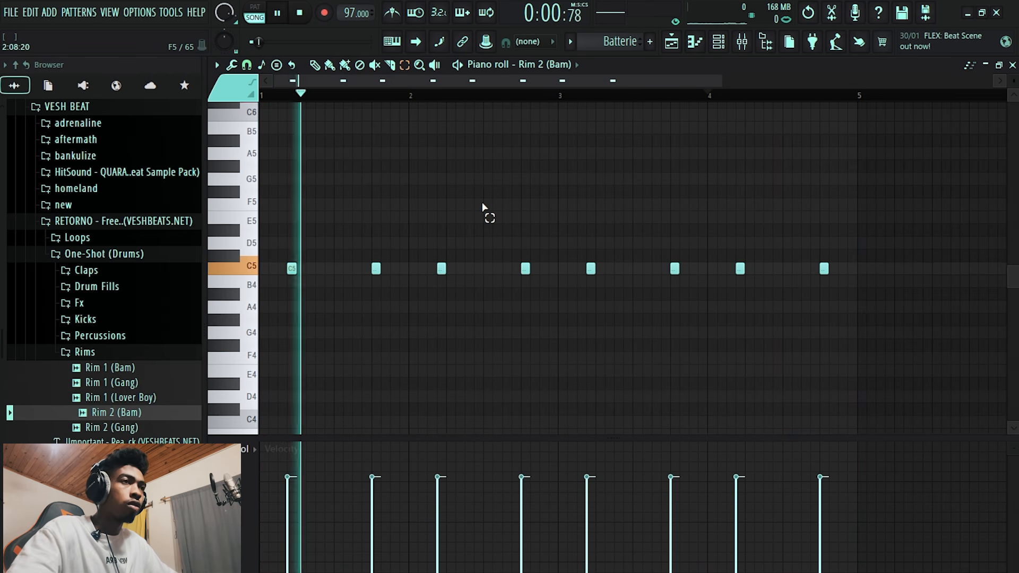
{"action": "key", "text": "space"}
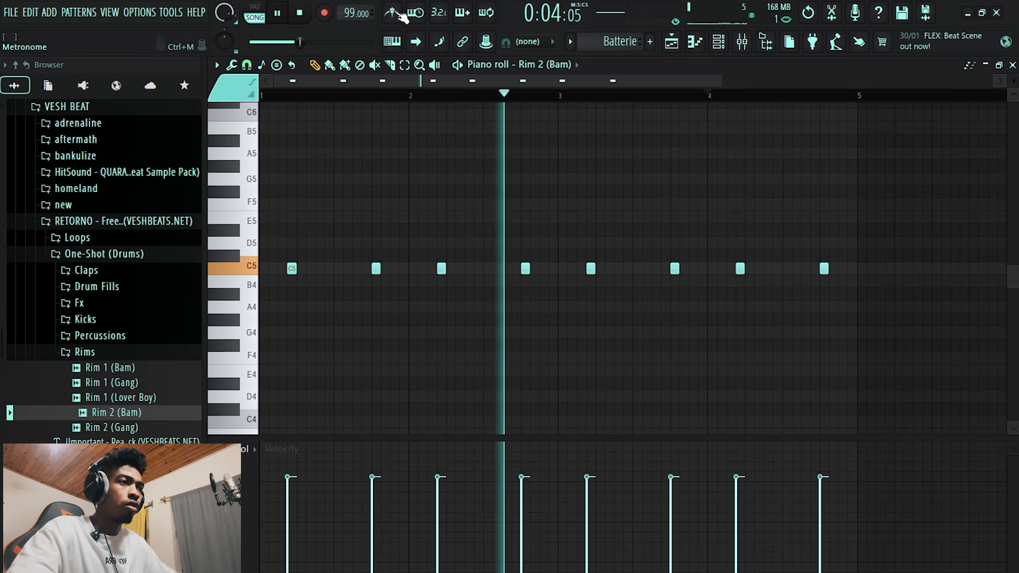
{"action": "left_click", "coordinate": [719, 41]}
{"action": "key", "text": "space"}
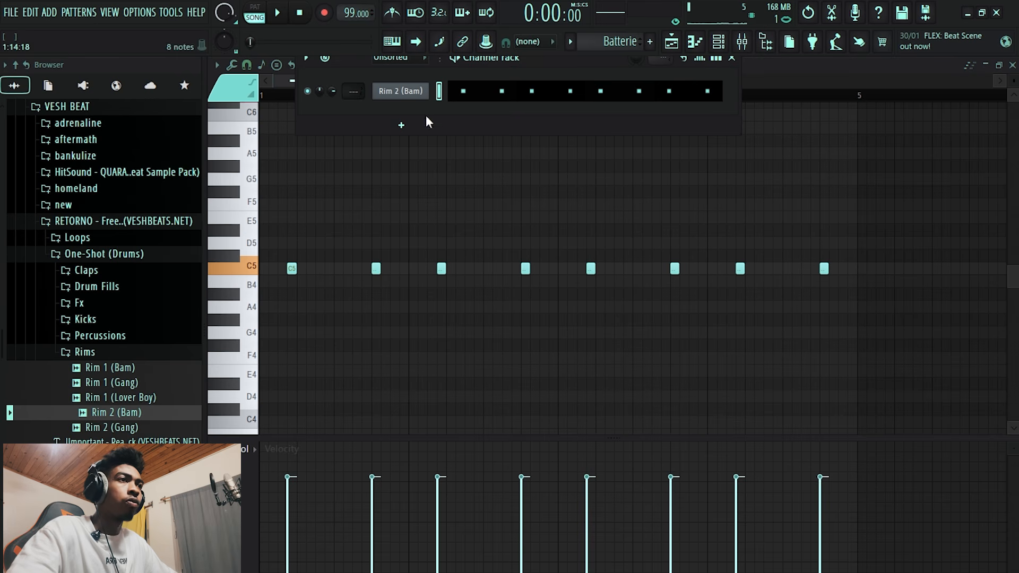
Reopen the Percussions folder and audition its Bongo, Conga and Perc samples.
{"action": "left_click", "coordinate": [128, 352]}
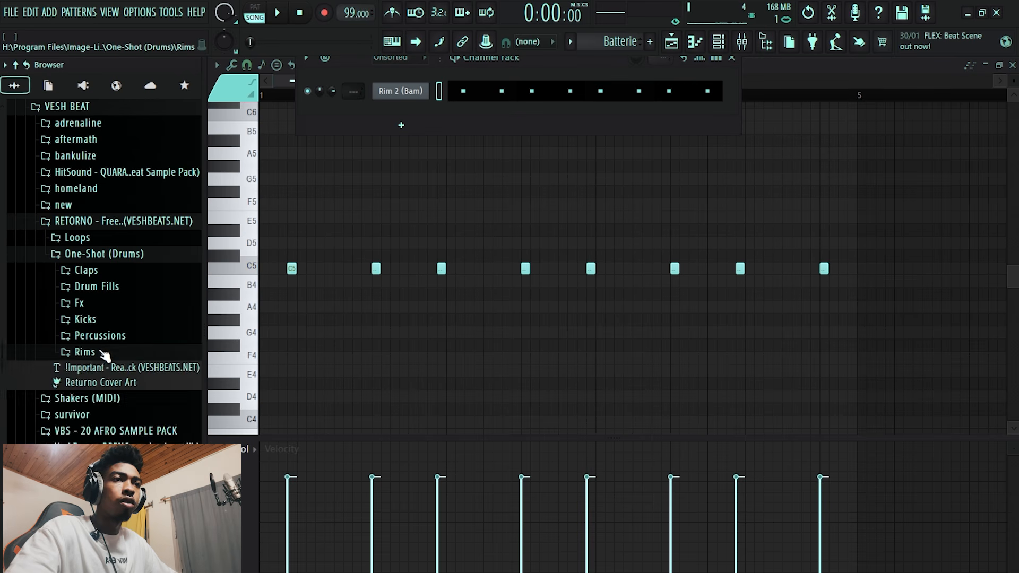
{"action": "left_click", "coordinate": [103, 334]}
{"action": "left_click", "coordinate": [104, 367]}
{"action": "left_click", "coordinate": [108, 381]}
{"action": "left_click", "coordinate": [112, 396]}
{"action": "left_click", "coordinate": [114, 425]}
{"action": "left_click", "coordinate": [116, 440]}
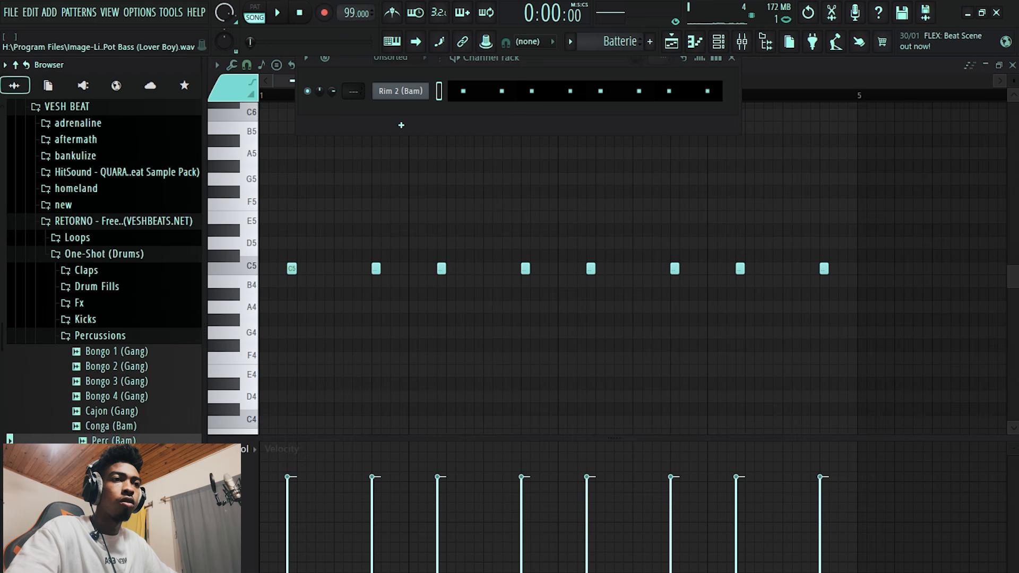
Compare Conga (Bam) and Perc (Bam) against the rim pattern and load Conga (Bam) into a new channel.
{"action": "left_click", "coordinate": [118, 426]}
{"action": "left_click", "coordinate": [116, 440]}
{"action": "key", "text": "space"}
{"action": "left_click", "coordinate": [118, 426]}
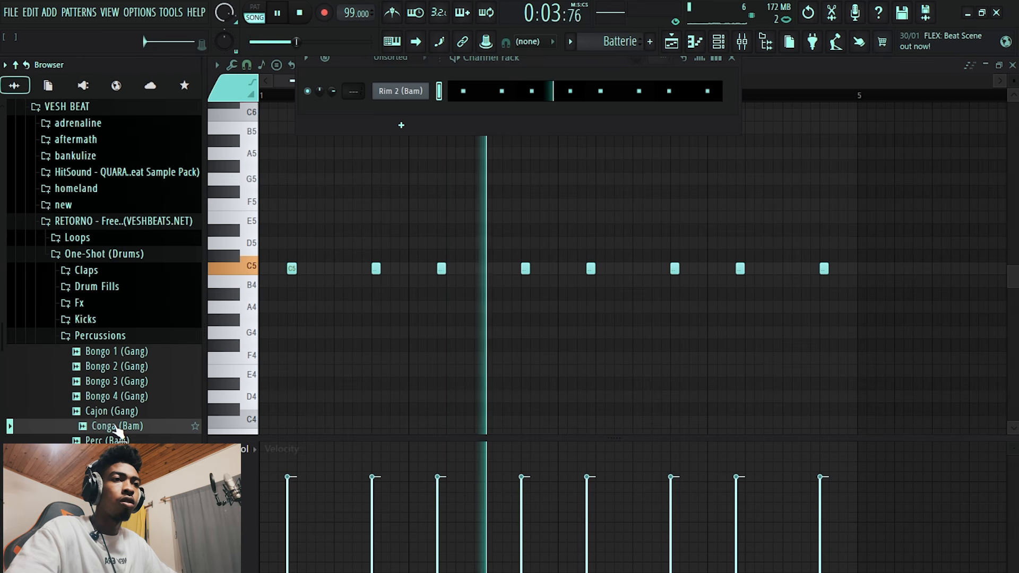
{"action": "key", "text": "space"}
{"action": "right_click", "coordinate": [118, 427]}
{"action": "left_click", "coordinate": [185, 306]}
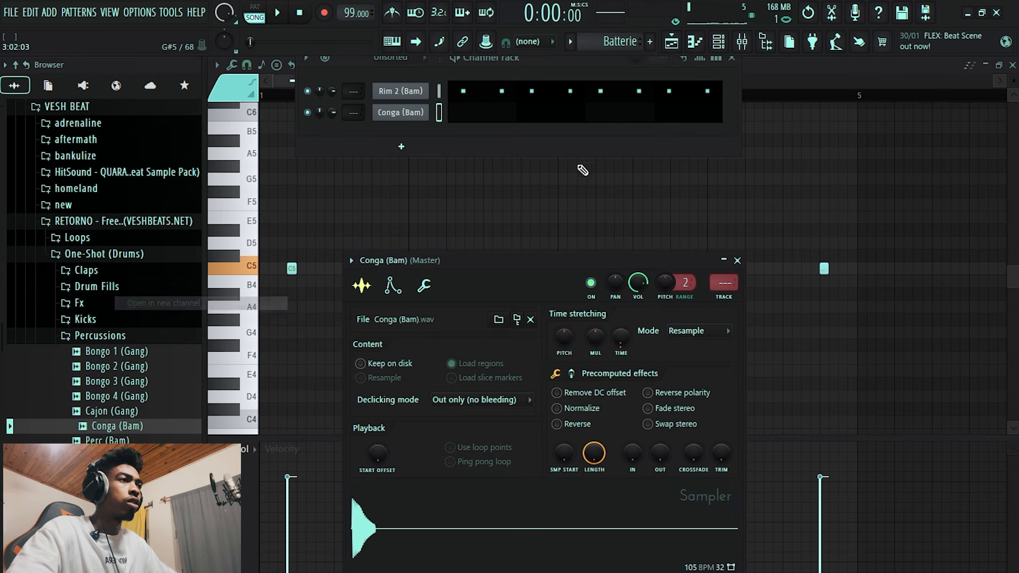
Place a two-step C5 note for Conga (Bam) at the end of bar 1 and lower its velocity slightly.
{"action": "left_click", "coordinate": [702, 38]}
{"action": "key", "text": "space"}
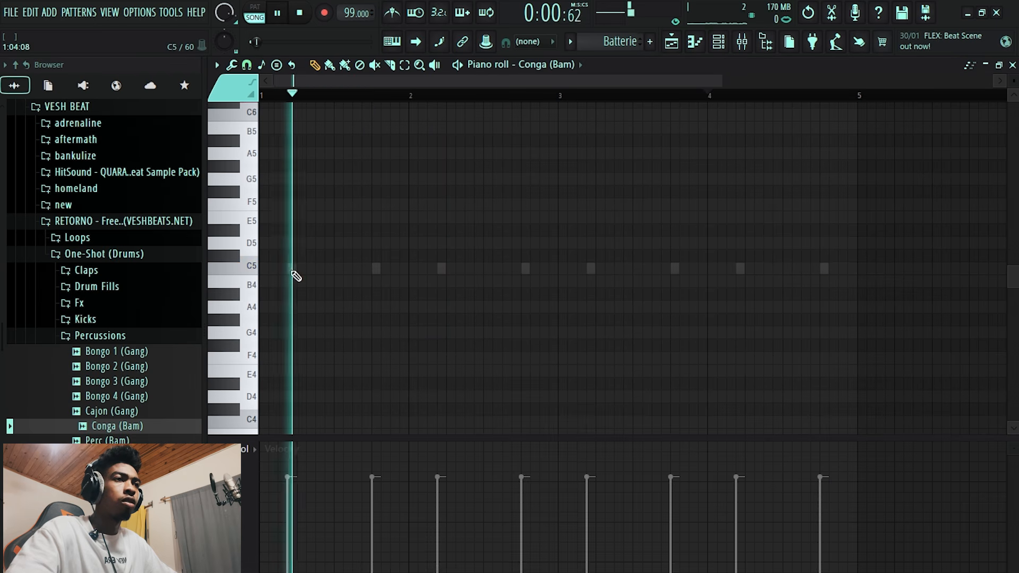
{"action": "left_click", "coordinate": [433, 268]}
{"action": "key", "text": "space"}
{"action": "key", "text": "space"}
{"action": "key", "text": "space"}
{"action": "left_click_drag", "start_coordinate": [439, 269], "coordinate": [451, 269]}
{"action": "key", "text": "space"}
{"action": "left_click_drag", "start_coordinate": [438, 477], "coordinate": [443, 504]}
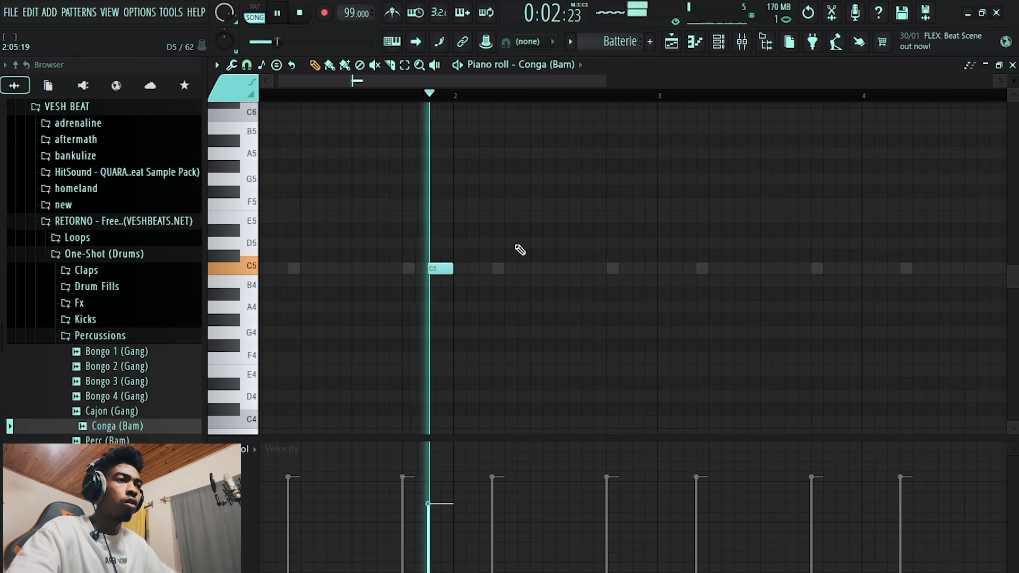
{"action": "scroll", "coordinate": [496, 285], "scroll_direction": "down", "scroll_amount": 2}
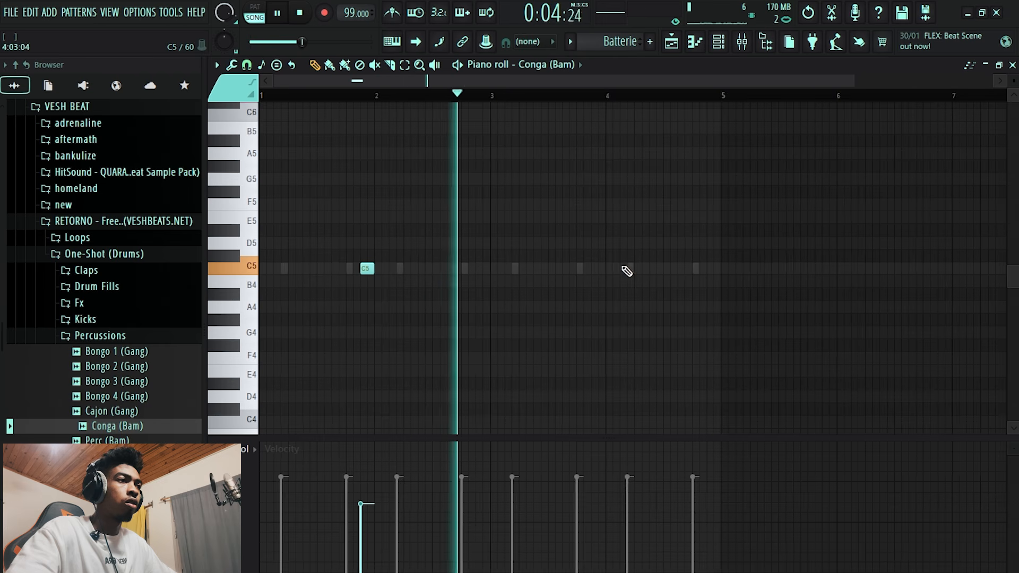
Add a second two-step C5 note for Conga (Bam) at the end of bar 3, return to the channel rack and stop playback.
{"action": "scroll", "coordinate": [625, 271], "scroll_direction": "up", "scroll_amount": 1}
{"action": "left_click", "coordinate": [580, 266]}
{"action": "scroll", "coordinate": [581, 267], "scroll_direction": "down", "scroll_amount": 2}
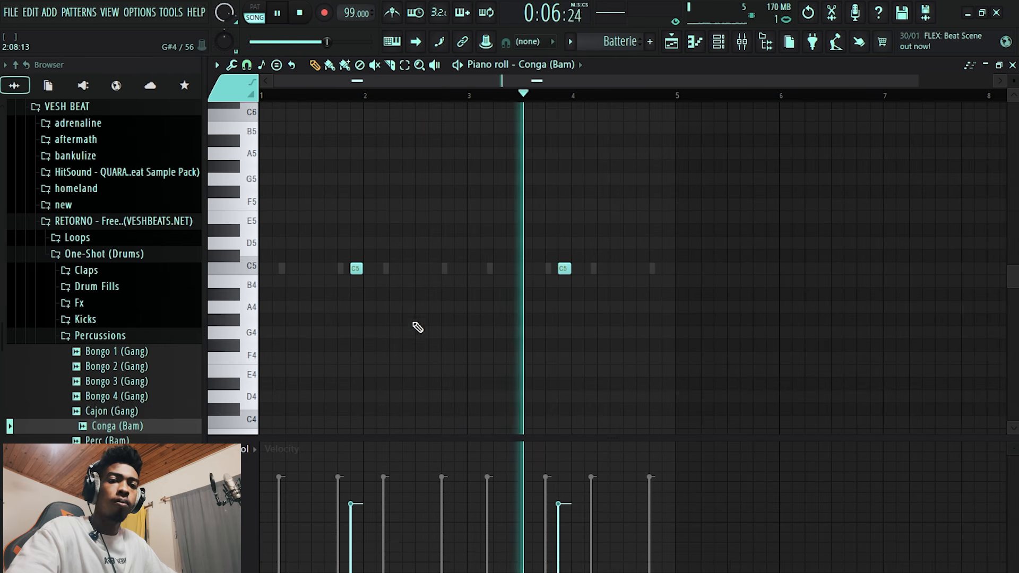
{"action": "left_click", "coordinate": [717, 45]}
{"action": "key", "text": "space"}
Reopen the Percussions folder and audition its Bongo samples, ending on Bongo 1 (Gang).
{"action": "left_click", "coordinate": [104, 340]}
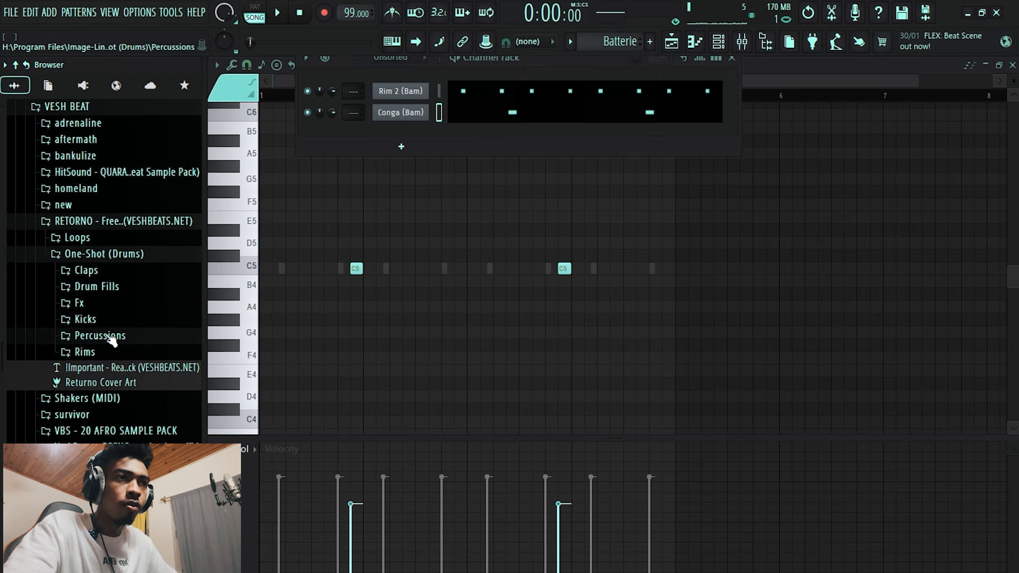
{"action": "left_click", "coordinate": [110, 338]}
{"action": "left_click", "coordinate": [112, 352]}
{"action": "left_click", "coordinate": [114, 382]}
{"action": "left_click", "coordinate": [115, 355]}
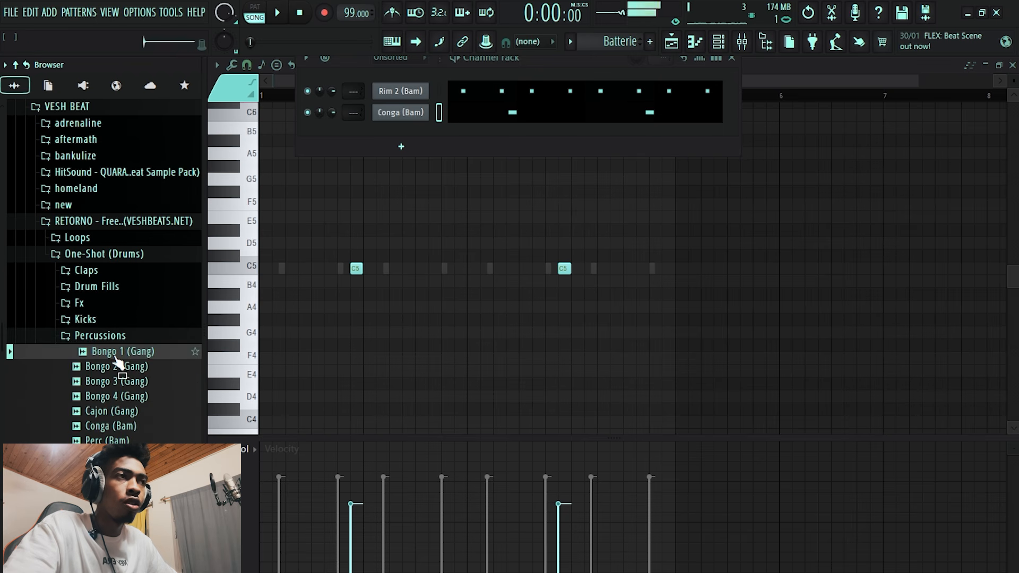
Play the pattern briefly, save the project and load Bongo 1 (Gang) into a new channel.
{"action": "key", "text": "space"}
{"action": "key", "text": "space"}
{"action": "key", "text": "ctrl+s"}
{"action": "key", "text": "space"}
{"action": "right_click", "coordinate": [117, 357]}
{"action": "left_click", "coordinate": [140, 301]}
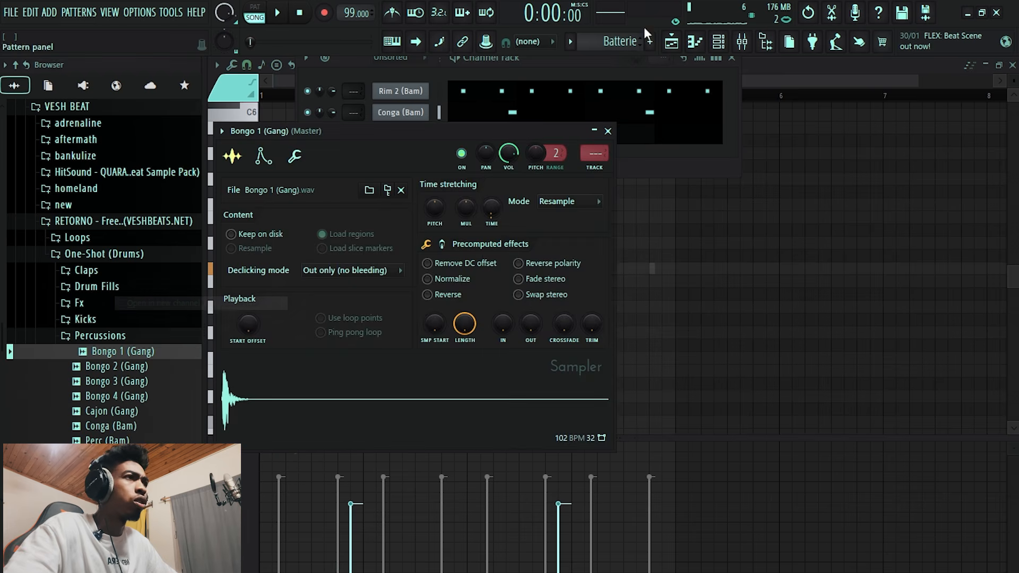
Place a one-step C5 note for Bongo 1 (Gang) on the second step of bar 1 and lower its velocity slightly.
{"action": "left_click", "coordinate": [696, 42]}
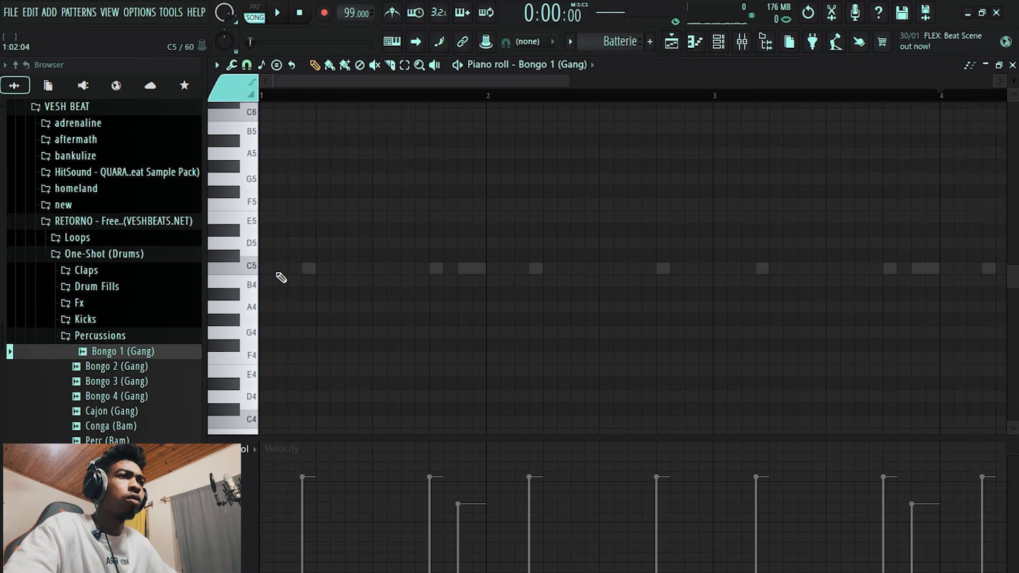
{"action": "key", "text": "space"}
{"action": "left_click", "coordinate": [274, 494]}
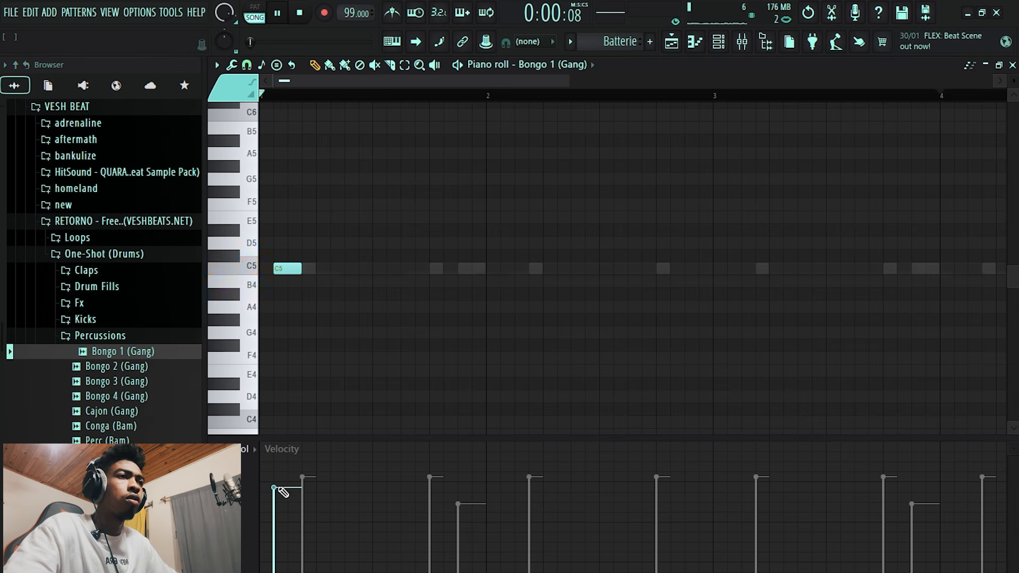
{"action": "key", "text": "space"}
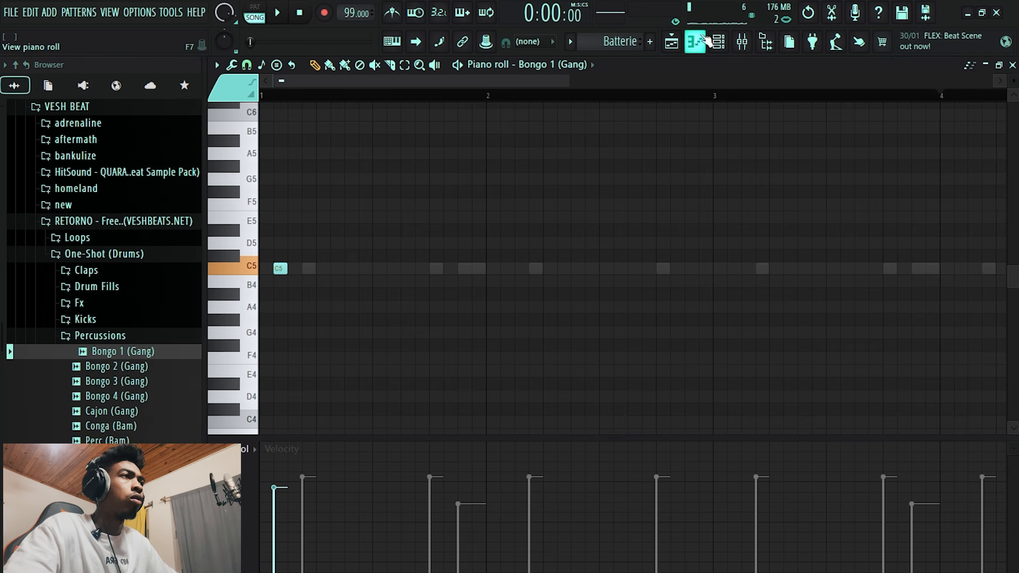
Pan Bongo 1 (Gang) about 48% left and Conga (Bam) about 17% right, playing the pattern to check the balance.
{"action": "left_click", "coordinate": [723, 44]}
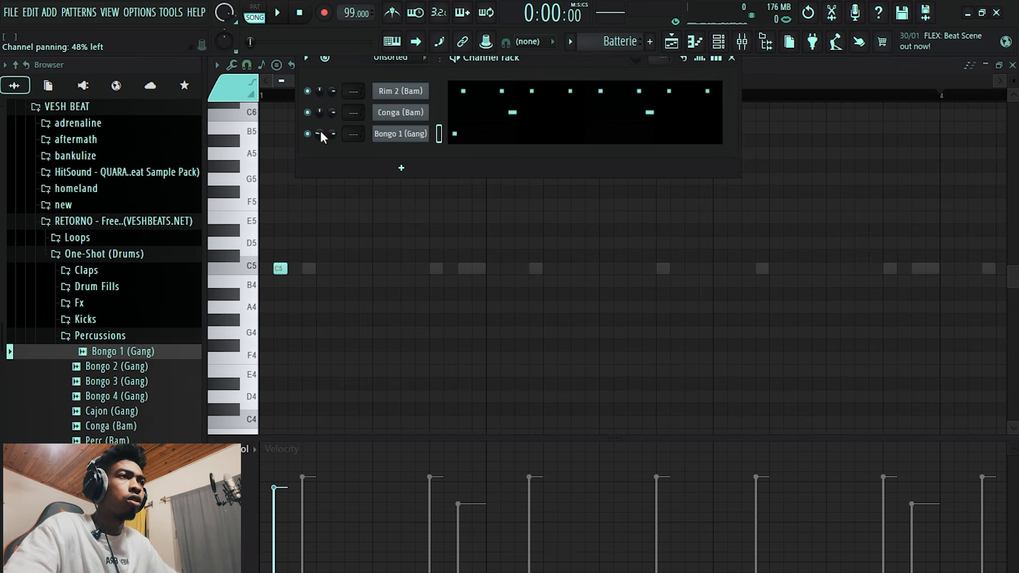
{"action": "key", "text": "space"}
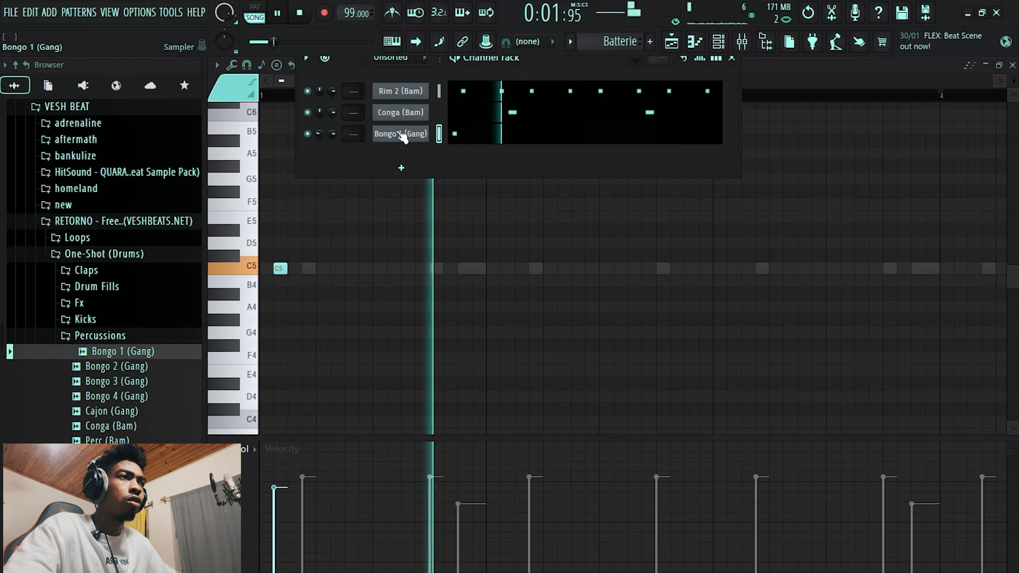
{"action": "key", "text": "space"}
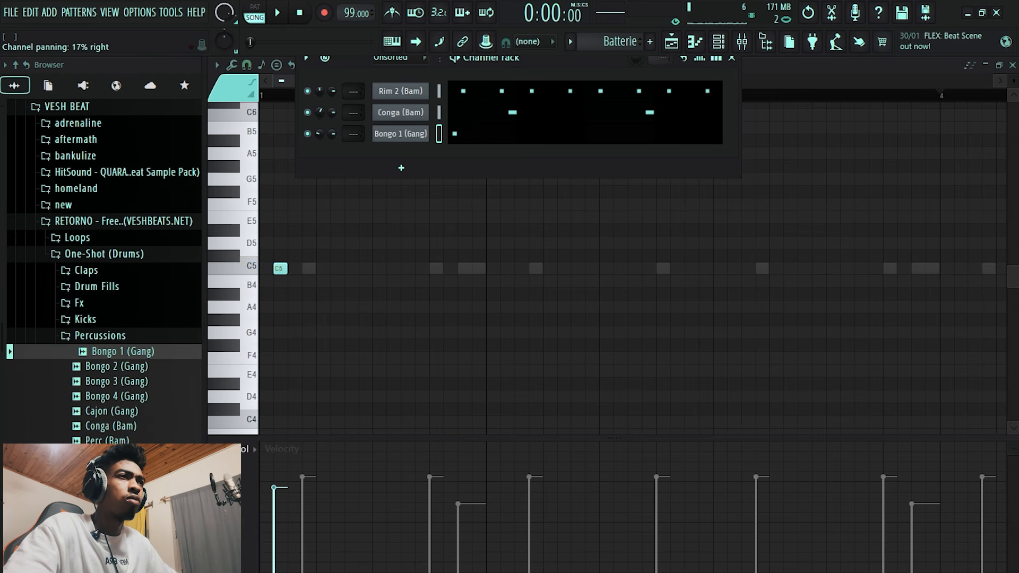
{"action": "key", "text": "space"}
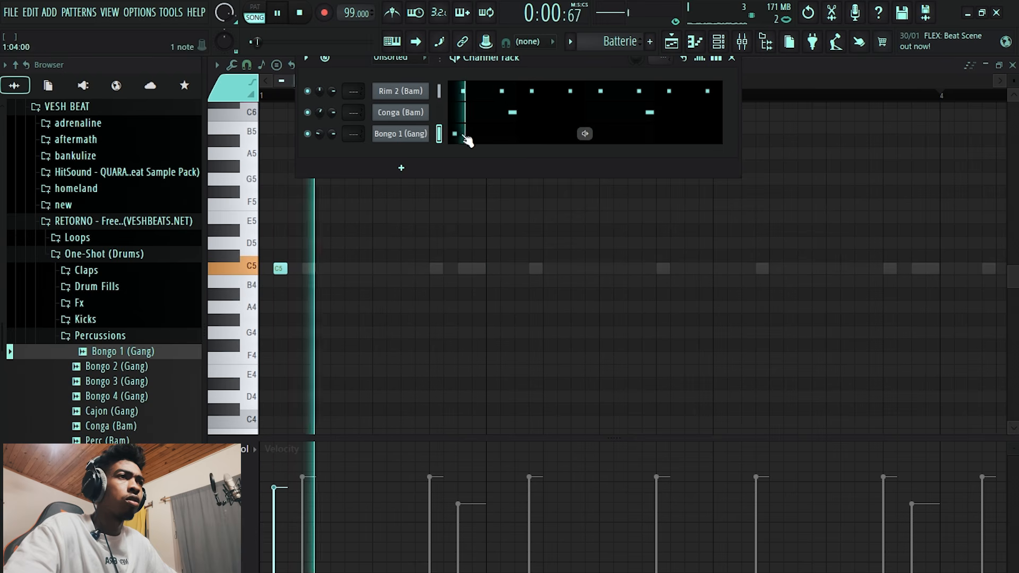
Reopen the piano roll of Bongo 1 (Gang) with all four bars in view while the pattern plays.
{"action": "left_click", "coordinate": [478, 134]}
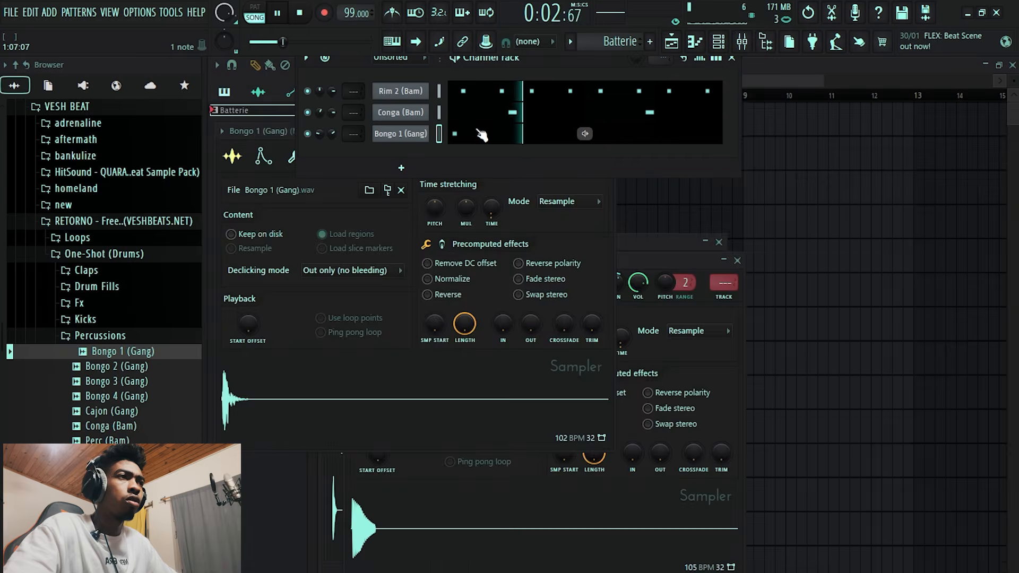
{"action": "left_click", "coordinate": [479, 133]}
{"action": "scroll", "coordinate": [502, 227], "scroll_direction": "down", "scroll_amount": 1}
{"action": "scroll", "coordinate": [505, 231], "scroll_direction": "down", "scroll_amount": 1}
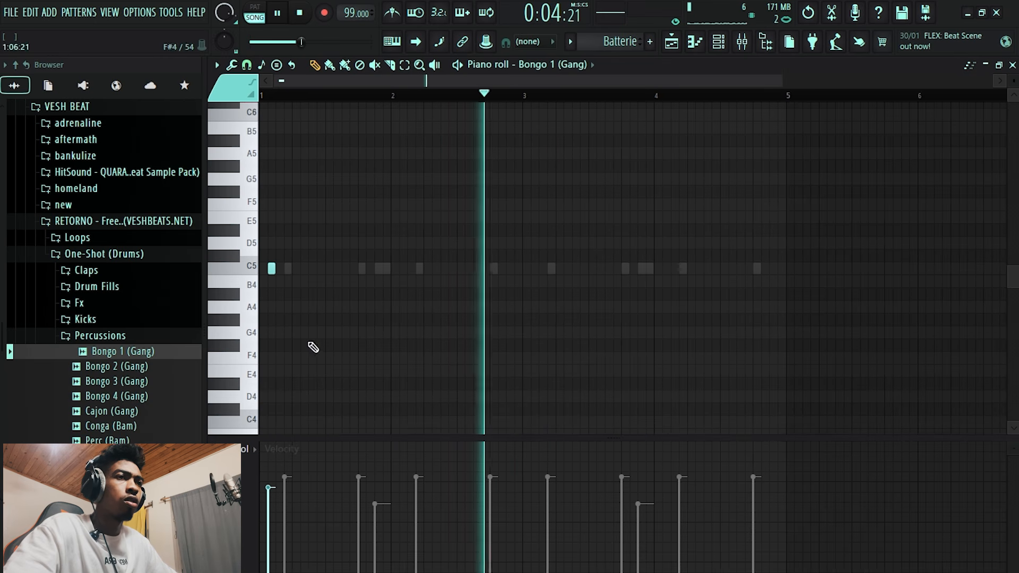
Audition the Bam and Gang rim samples in the Rims folder and compare Rim 1 (Gang) against the playing pattern.
{"action": "left_click", "coordinate": [114, 337]}
{"action": "left_click", "coordinate": [86, 352]}
{"action": "left_click", "coordinate": [117, 414]}
{"action": "left_click", "coordinate": [118, 426]}
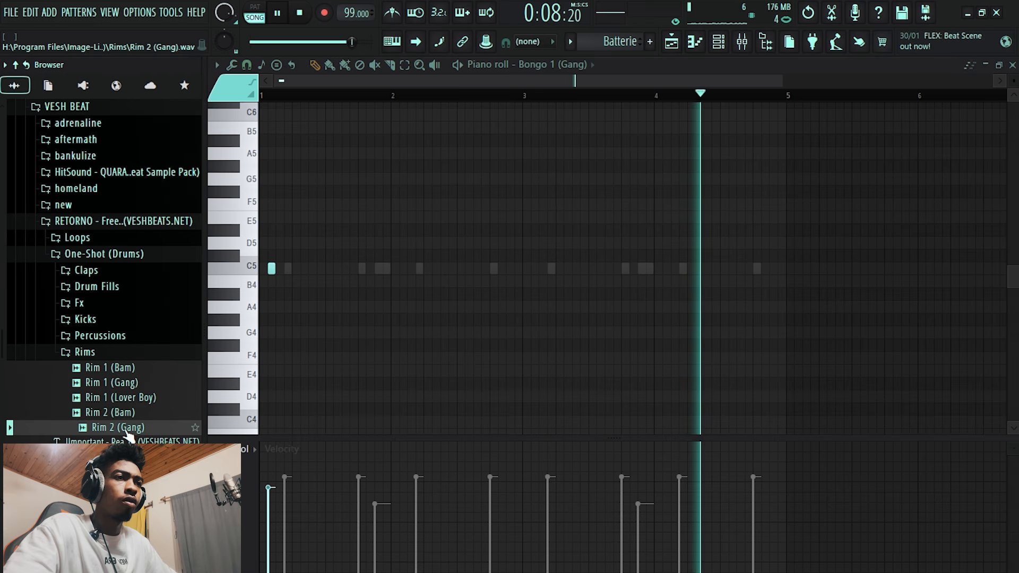
{"action": "left_click", "coordinate": [118, 369]}
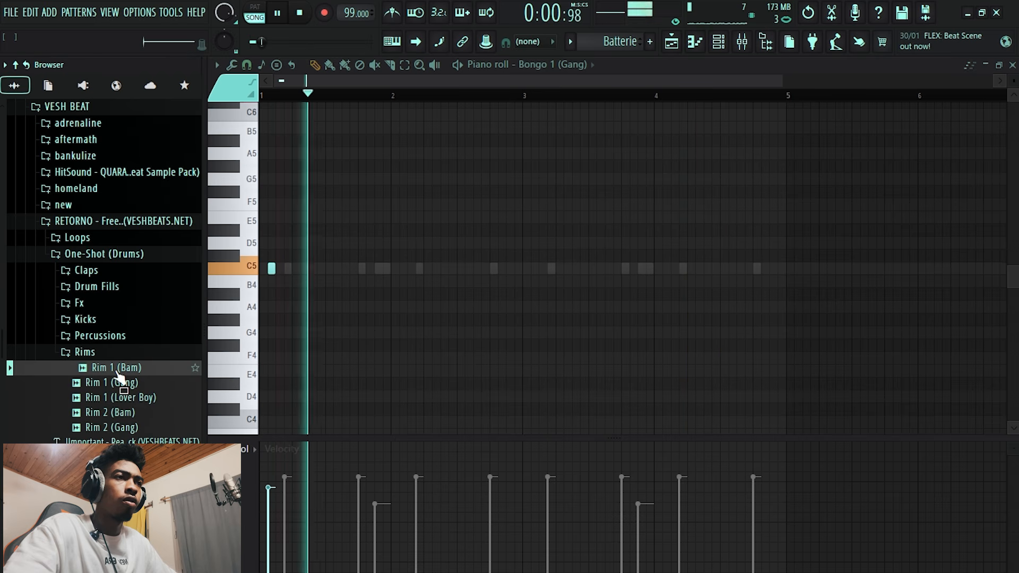
{"action": "left_click", "coordinate": [118, 382]}
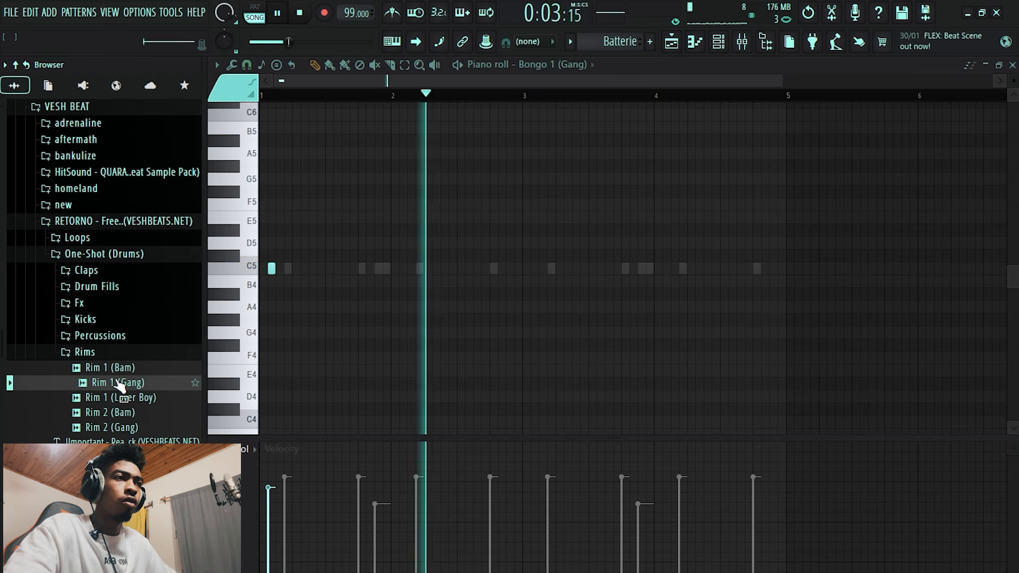
{"action": "key", "text": "space"}
{"action": "key", "text": "space"}
{"action": "key", "text": "space"}
{"action": "key", "text": "space"}
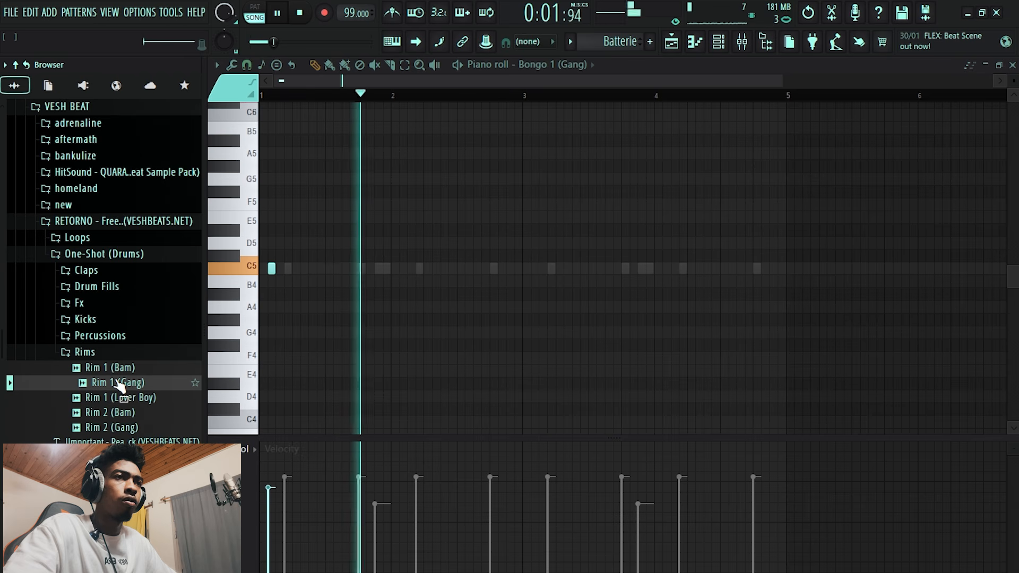
{"action": "key", "text": "space"}
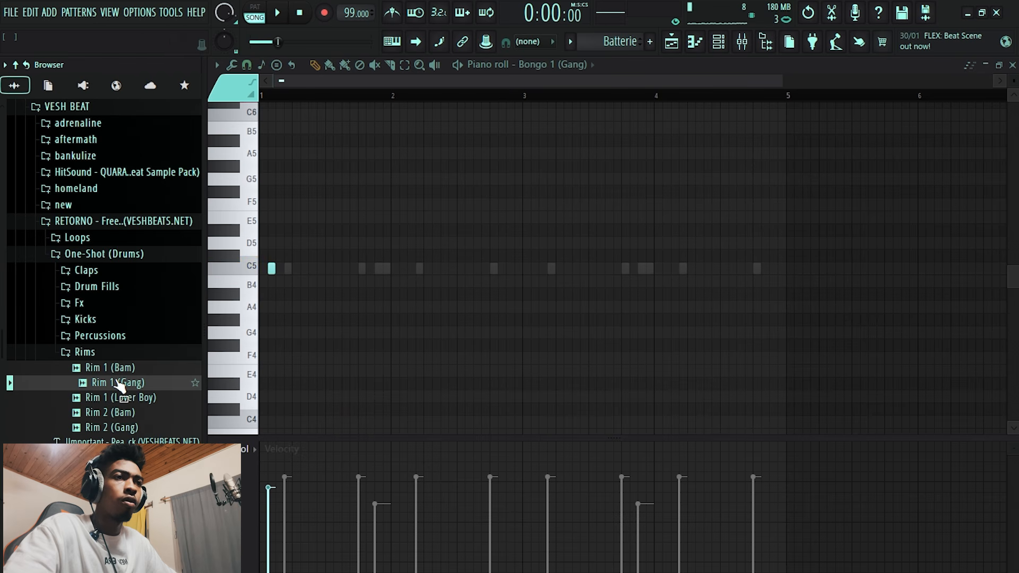
Close the RETORNO pack, open the HitSound Quarantine ONE SHOTS folder and audition its first Perc samples.
{"action": "left_click", "coordinate": [74, 220]}
{"action": "scroll", "coordinate": [98, 287], "scroll_direction": "up", "scroll_amount": 4}
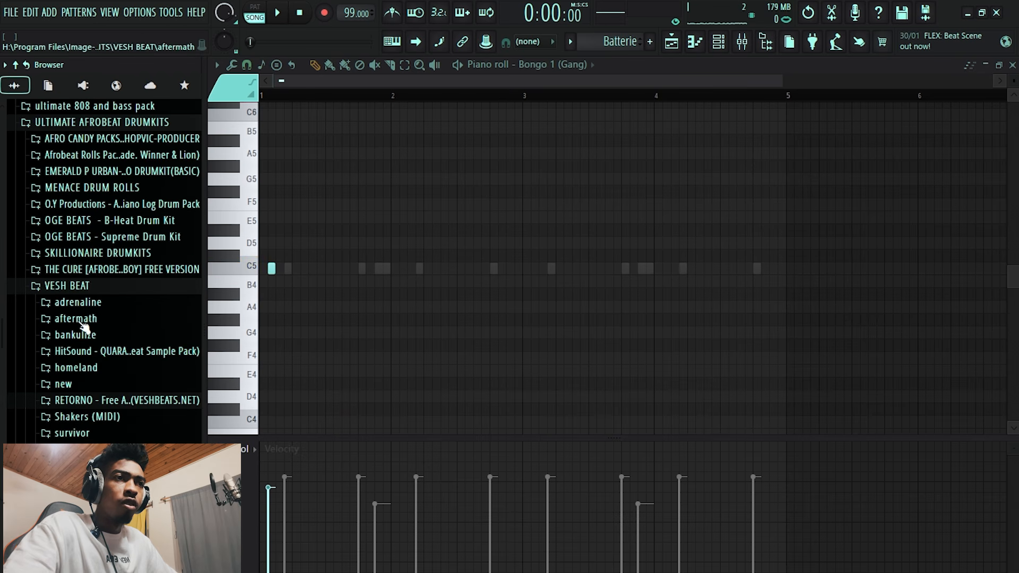
{"action": "left_click", "coordinate": [91, 352]}
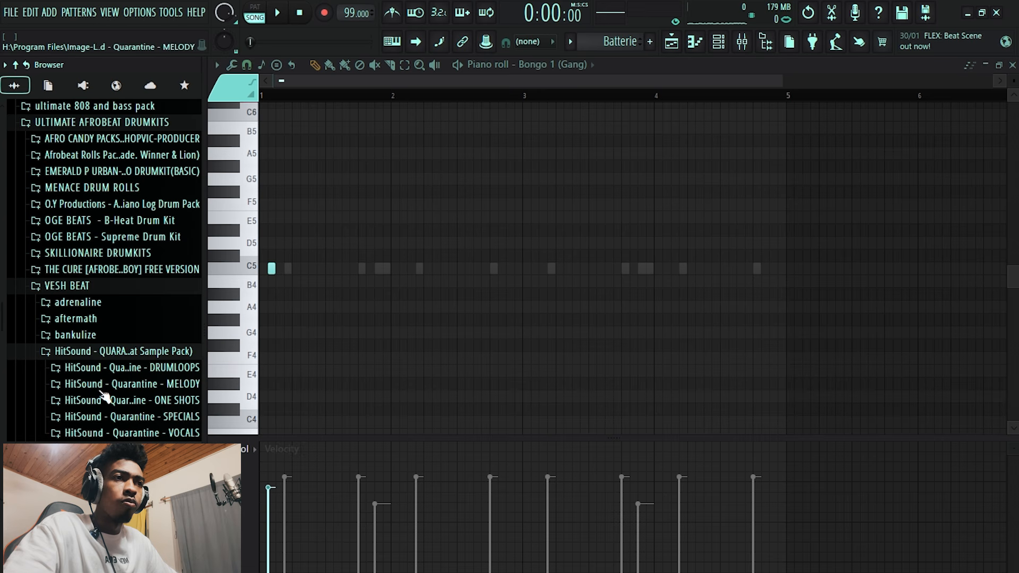
{"action": "left_click", "coordinate": [132, 402]}
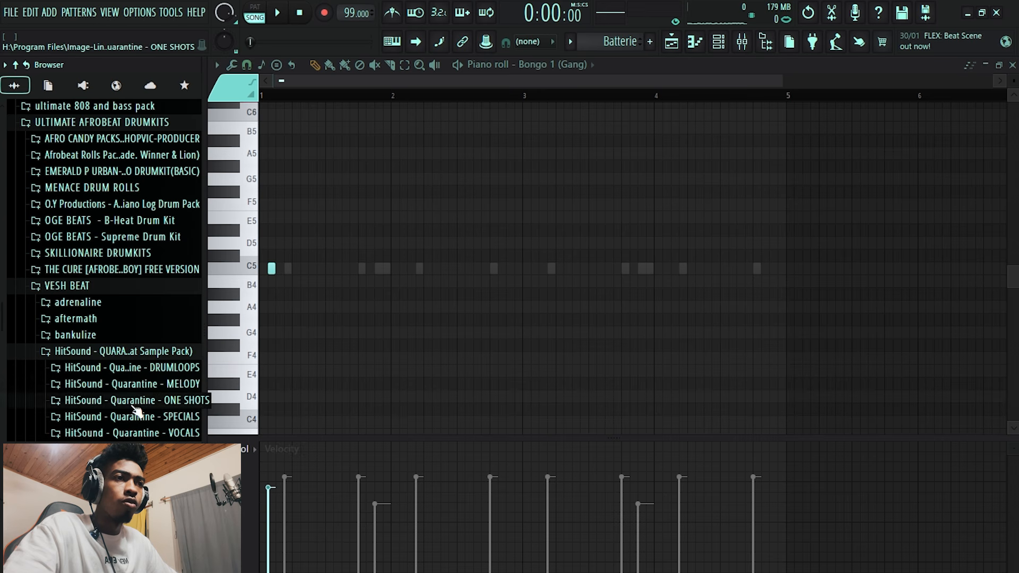
{"action": "left_click", "coordinate": [130, 289]}
{"action": "left_click", "coordinate": [130, 246]}
{"action": "left_click", "coordinate": [132, 230]}
{"action": "left_click", "coordinate": [135, 216]}
{"action": "left_click", "coordinate": [138, 230]}
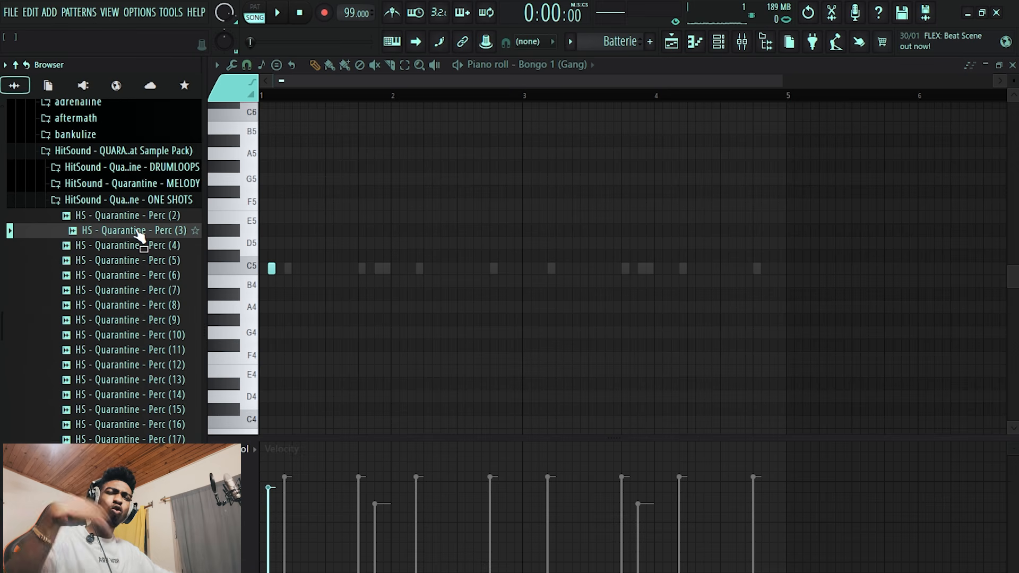
Audition further Quarantine Perc one-shots over the playing pattern, ending on Perc (10), and stop playback.
{"action": "left_click", "coordinate": [141, 229]}
{"action": "key", "text": "space"}
{"action": "left_click", "coordinate": [140, 248]}
{"action": "left_click", "coordinate": [144, 335]}
{"action": "scroll", "coordinate": [145, 349], "scroll_direction": "down", "scroll_amount": 2}
{"action": "left_click", "coordinate": [146, 365]}
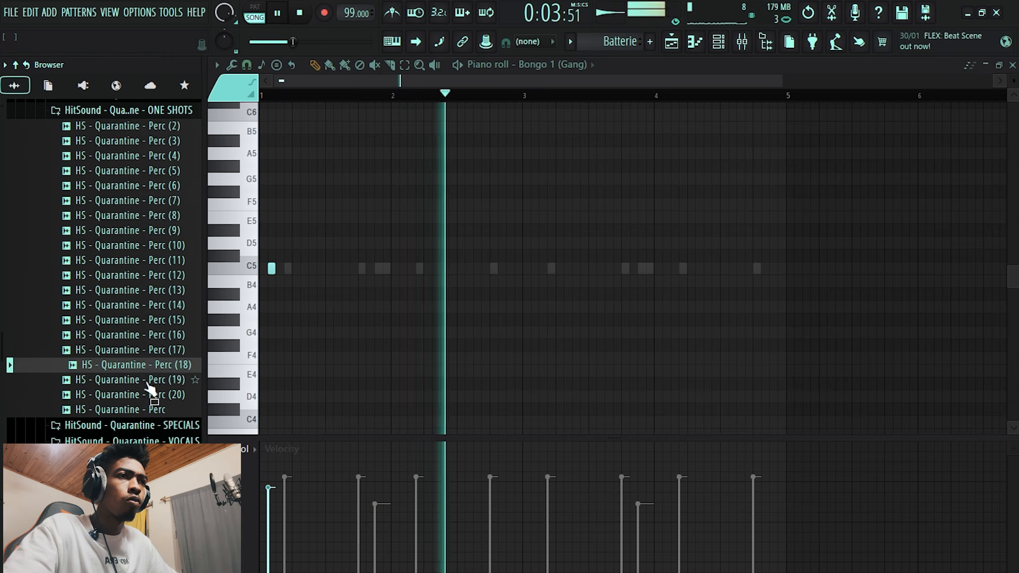
{"action": "left_click", "coordinate": [147, 380]}
{"action": "left_click", "coordinate": [150, 408]}
{"action": "left_click", "coordinate": [147, 306]}
{"action": "left_click", "coordinate": [151, 275]}
{"action": "left_click", "coordinate": [152, 246]}
{"action": "left_click", "coordinate": [153, 231]}
{"action": "left_click", "coordinate": [157, 246]}
{"action": "key", "text": "space"}
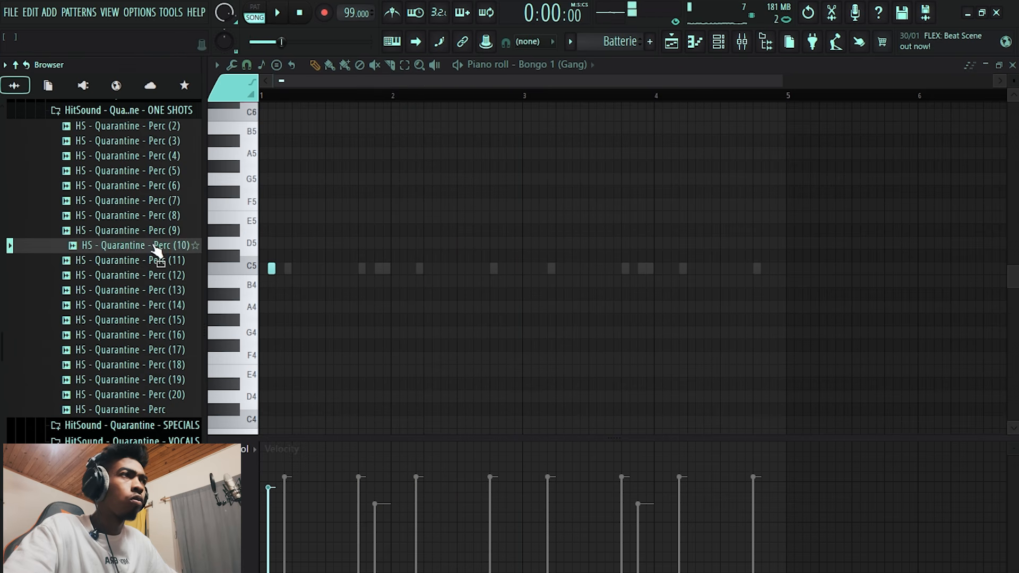
Place the HS - Quarantine - Perc (10) sample as an audio clip on Track 2 in bar 4 of the playlist.
{"action": "left_click", "coordinate": [672, 43]}
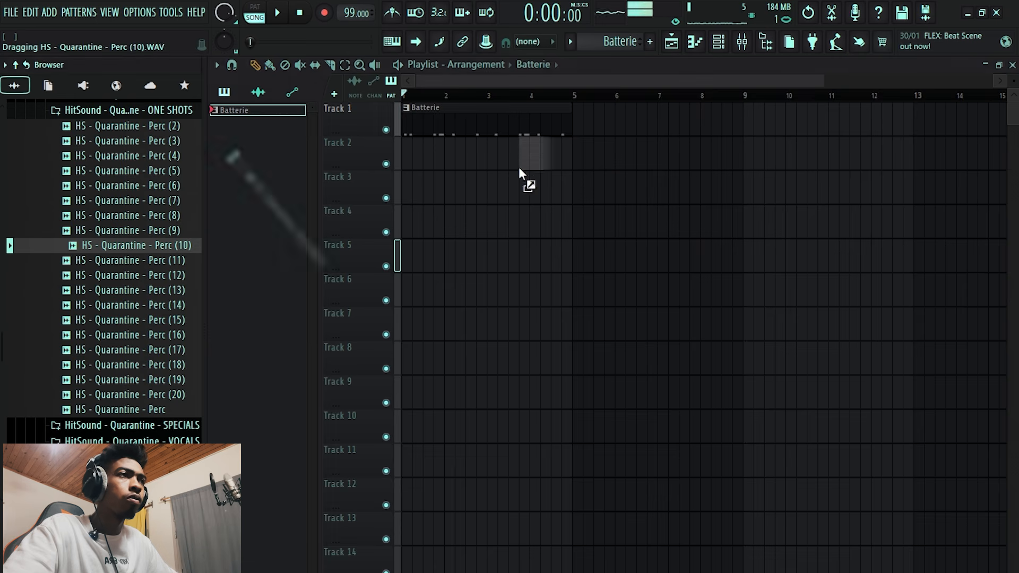
{"action": "left_click_drag", "start_coordinate": [520, 172], "coordinate": [541, 158]}
{"action": "scroll", "coordinate": [557, 164], "scroll_direction": "up", "scroll_amount": 2}
{"action": "key", "text": "space"}
{"action": "scroll", "coordinate": [564, 153], "scroll_direction": "up", "scroll_amount": 4}
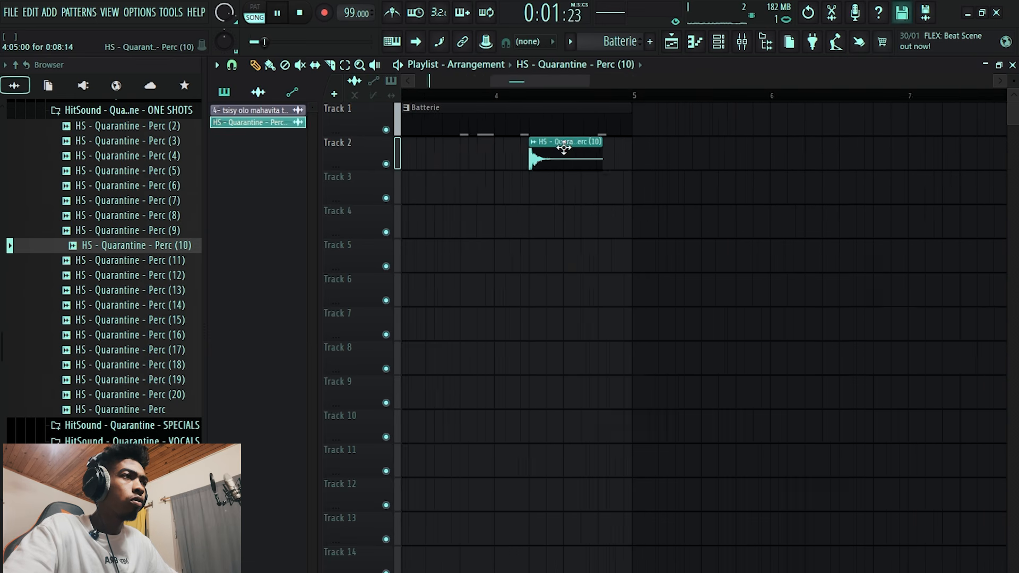
Lower the channel volume of the Perc (10) audio clip to about 34% and close its settings.
{"action": "double_click", "coordinate": [529, 169]}
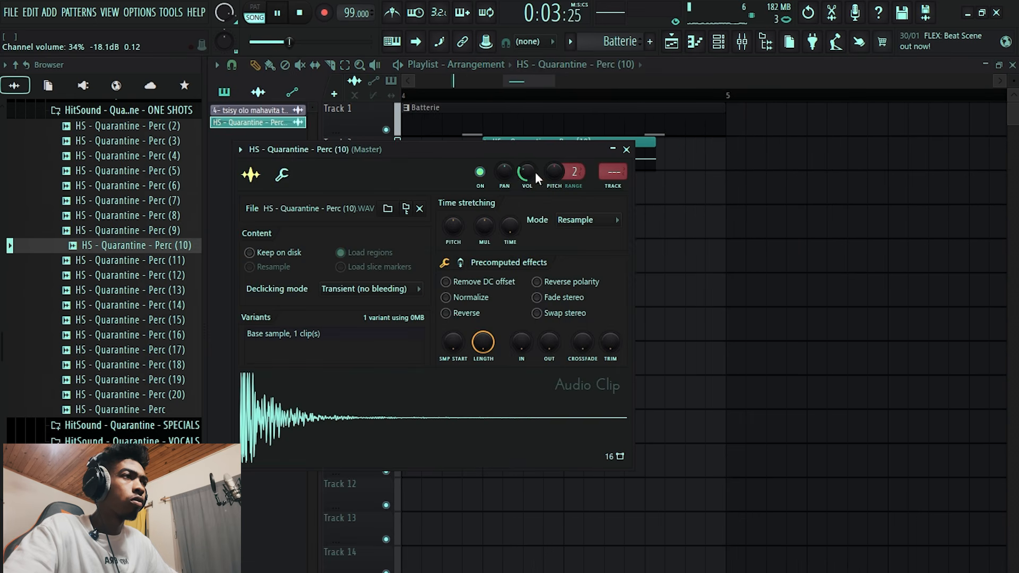
{"action": "left_click", "coordinate": [626, 151]}
{"action": "scroll", "coordinate": [537, 150], "scroll_direction": "down", "scroll_amount": 2}
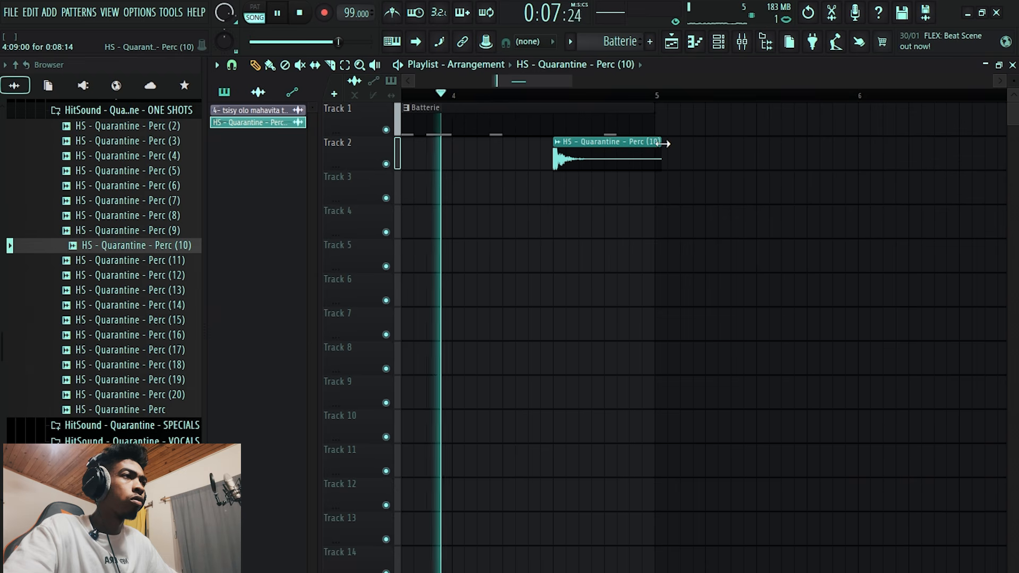
Move the Perc (10) clip to 4:11:00 on Track 2 and shorten it to end just before bar 5.
{"action": "left_click_drag", "start_coordinate": [614, 145], "coordinate": [624, 151]}
{"action": "key", "text": "space"}
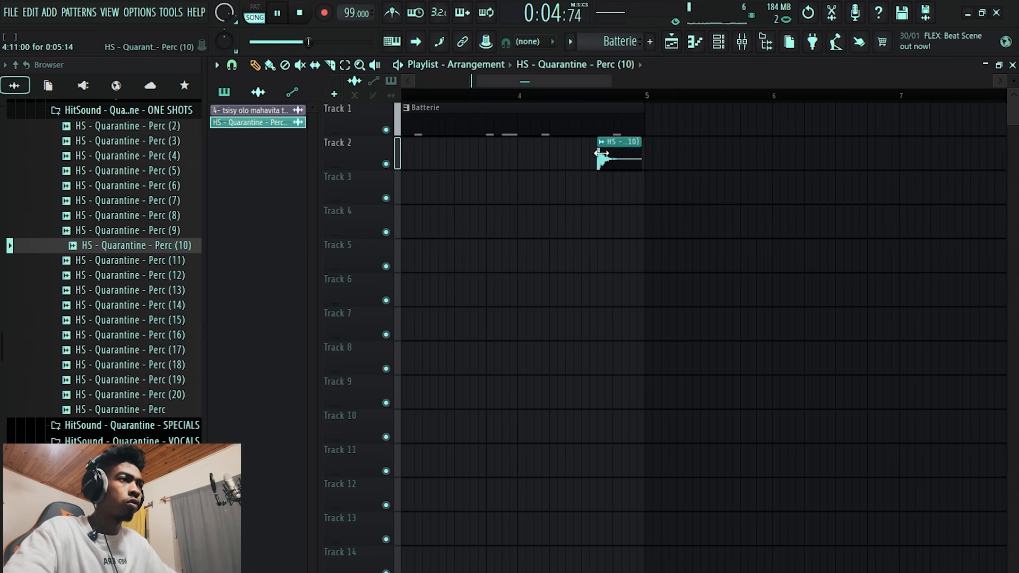
{"action": "scroll", "coordinate": [602, 154], "scroll_direction": "up", "scroll_amount": 1}
{"action": "scroll", "coordinate": [601, 153], "scroll_direction": "down", "scroll_amount": 2}
Audition Quarantine Perc (12) through Perc (20) and the unnumbered Perc over the playing song.
{"action": "left_click", "coordinate": [158, 277]}
{"action": "left_click", "coordinate": [158, 292]}
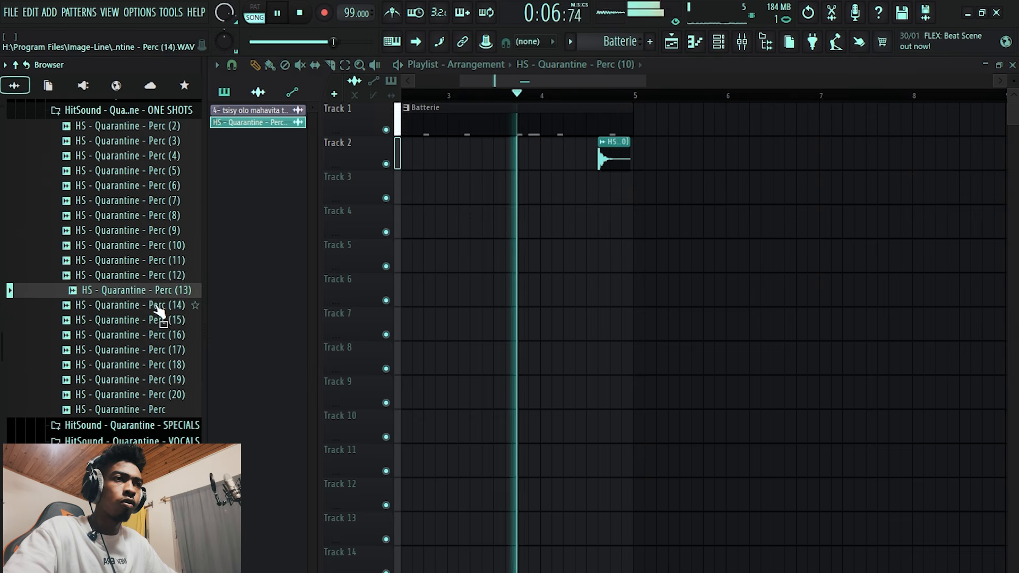
{"action": "left_click", "coordinate": [158, 306]}
{"action": "left_click", "coordinate": [158, 320]}
{"action": "left_click", "coordinate": [158, 336]}
{"action": "left_click", "coordinate": [157, 351]}
{"action": "left_click", "coordinate": [157, 365]}
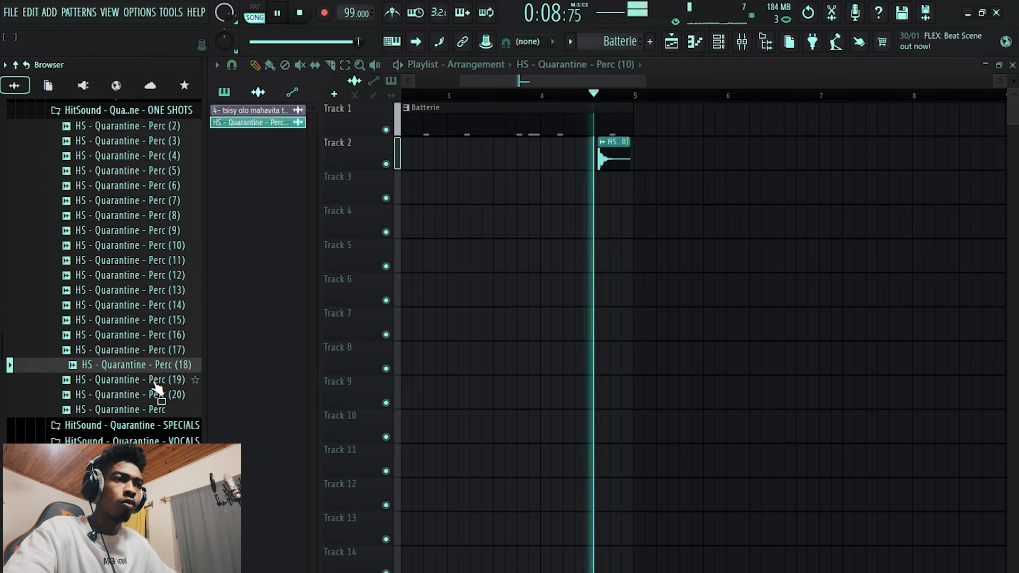
{"action": "left_click", "coordinate": [154, 380]}
{"action": "left_click", "coordinate": [156, 395]}
{"action": "left_click", "coordinate": [153, 410]}
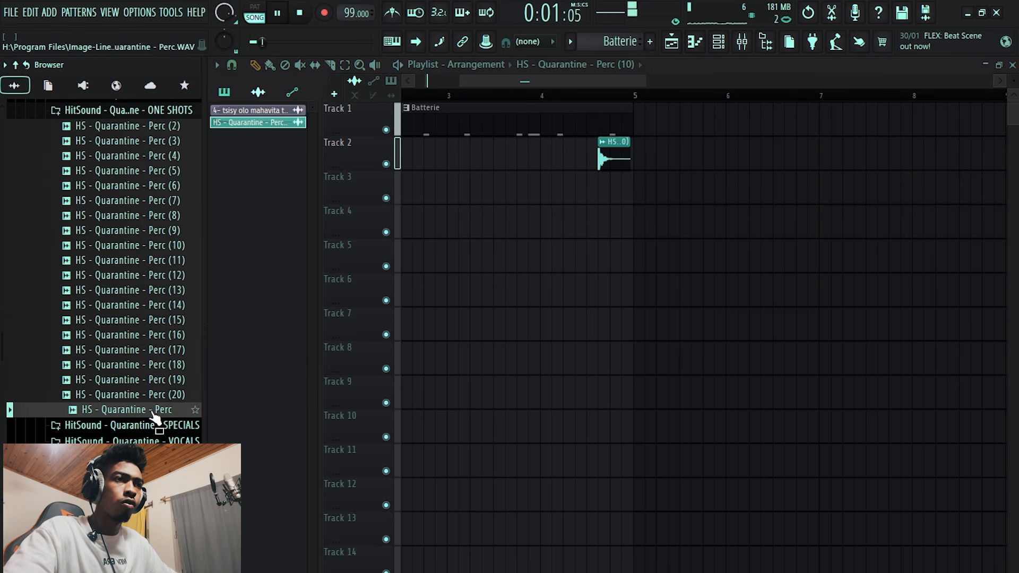
Audition Quarantine Perc (16) and the lower-numbered Perc one-shots up to Perc (6) over the playing song.
{"action": "left_click", "coordinate": [158, 335]}
{"action": "left_click", "coordinate": [160, 188]}
{"action": "key", "text": "Up"}
{"action": "key", "text": "Up"}
{"action": "key", "text": "Up"}
{"action": "key", "text": "Up"}
{"action": "scroll", "coordinate": [163, 241], "scroll_direction": "up", "scroll_amount": 2}
{"action": "left_click", "coordinate": [160, 231]}
{"action": "left_click", "coordinate": [164, 245]}
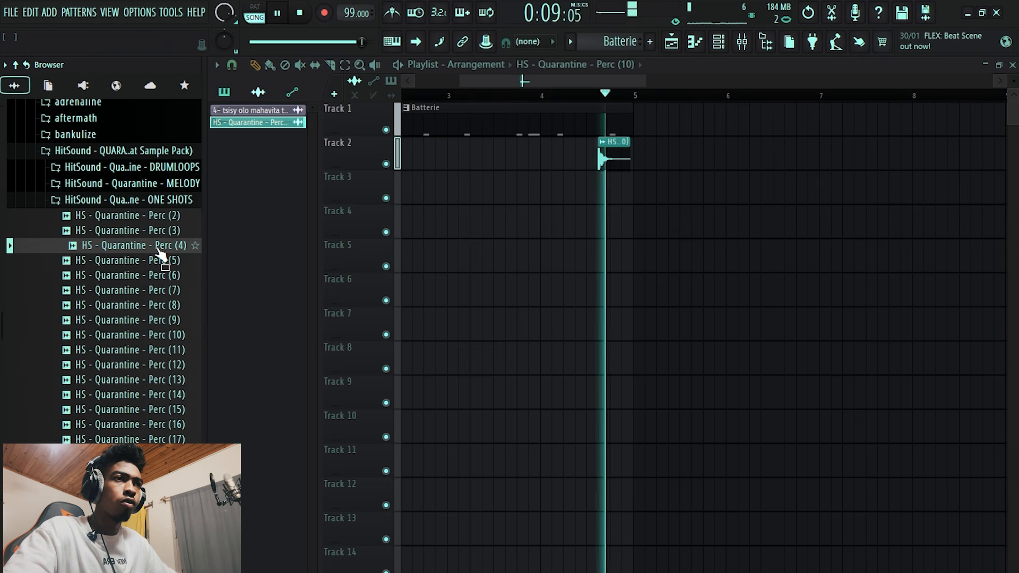
{"action": "left_click", "coordinate": [160, 260]}
Stop playback, close the HitSound Quarantine pack and open the homeland folder.
{"action": "left_click", "coordinate": [168, 205]}
{"action": "key", "text": "space"}
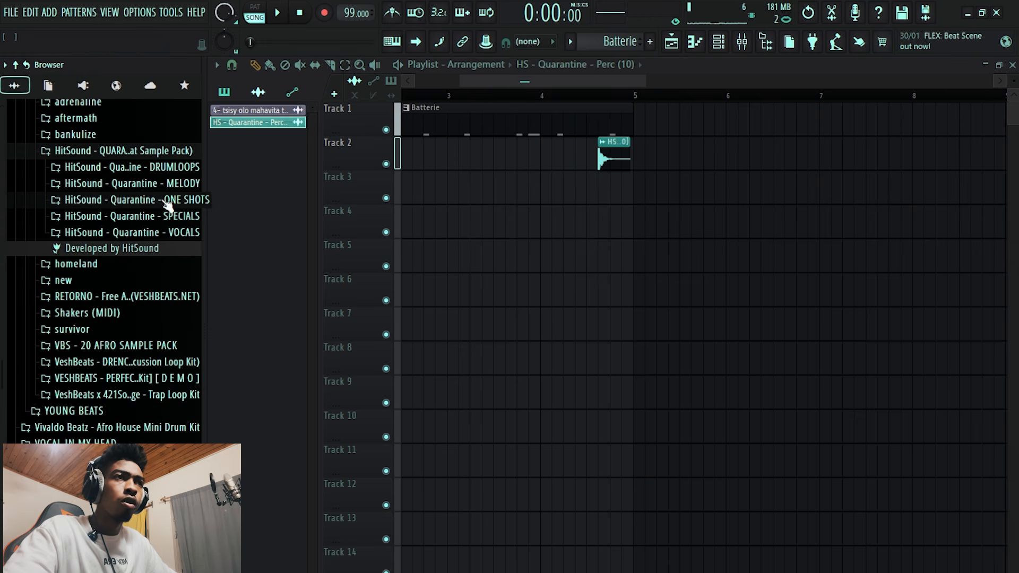
{"action": "left_click", "coordinate": [156, 155]}
{"action": "left_click", "coordinate": [106, 170]}
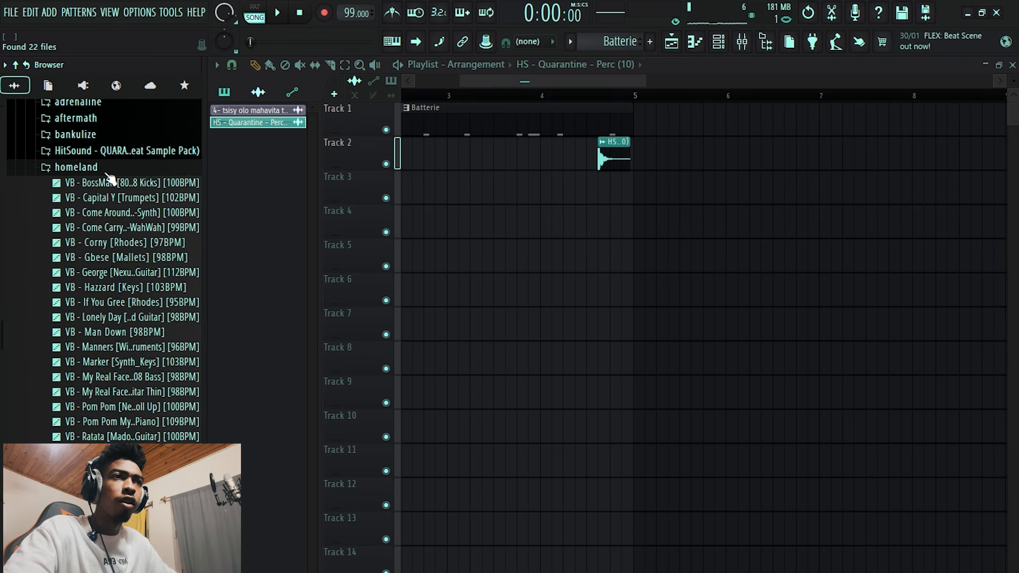
Browse the new folder's Percussion Loops and audition VB - Shaker (Perc Loop) [92BPM].
{"action": "left_click", "coordinate": [106, 171]}
{"action": "left_click", "coordinate": [100, 185]}
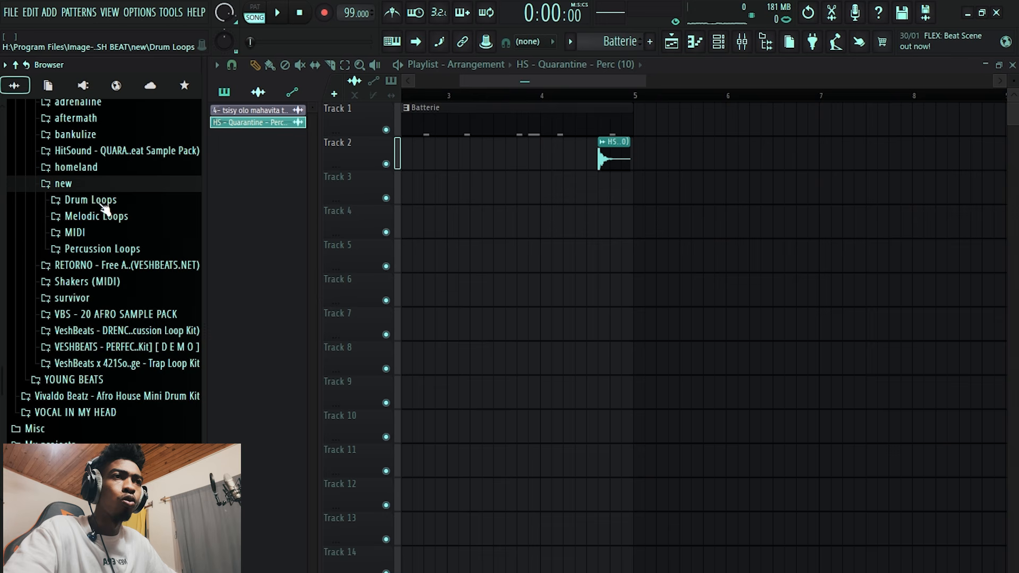
{"action": "left_click", "coordinate": [119, 249]}
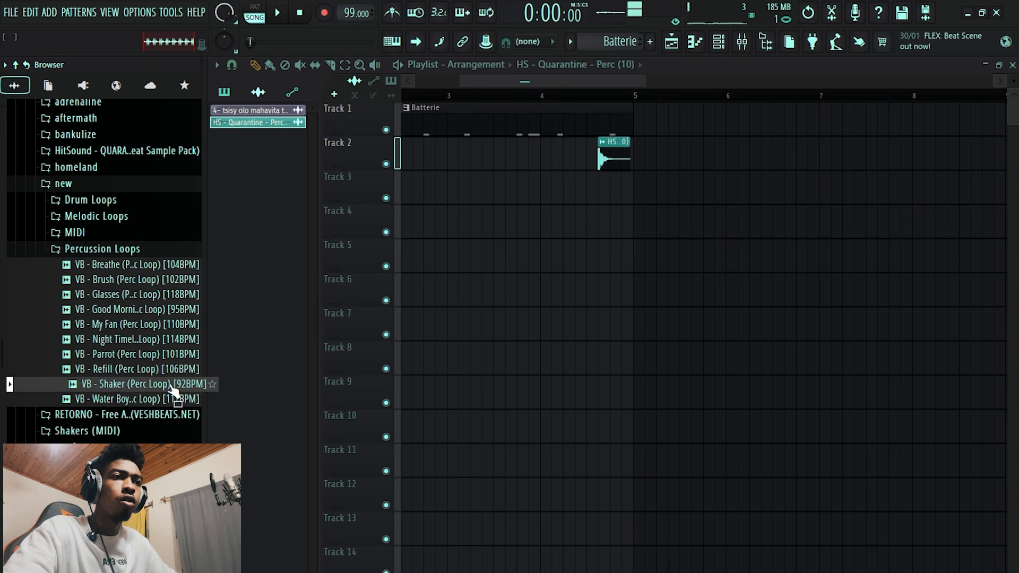
{"action": "left_click", "coordinate": [132, 254]}
{"action": "left_click", "coordinate": [132, 184]}
Look through the bankulize and adrenaline folders of the VESH BEAT kit for percussion sounds.
{"action": "scroll", "coordinate": [106, 213], "scroll_direction": "up", "scroll_amount": 4}
{"action": "left_click", "coordinate": [98, 225]}
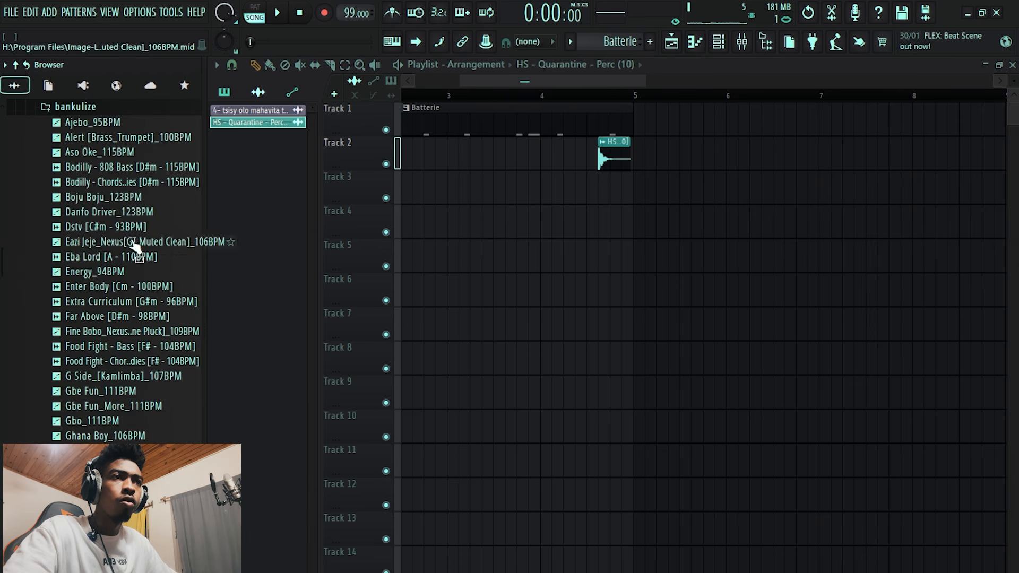
{"action": "scroll", "coordinate": [130, 241], "scroll_direction": "up", "scroll_amount": 2}
{"action": "left_click", "coordinate": [102, 196]}
{"action": "left_click", "coordinate": [104, 166]}
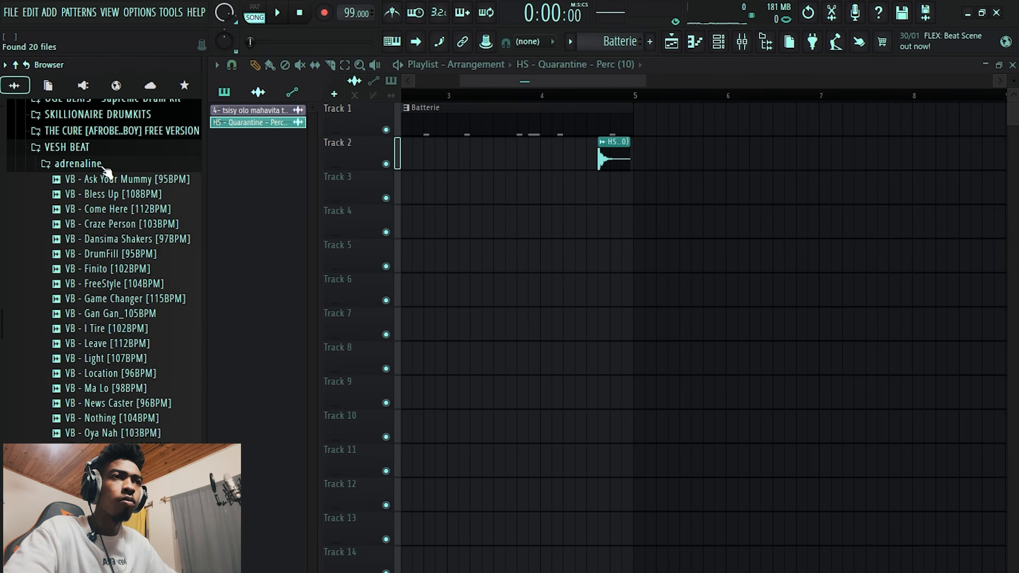
{"action": "left_click", "coordinate": [101, 164]}
Find the survivor pack's Percs one-shots and audition the SURVIVOR PERCUSSION samples up to (20), ending on (14).
{"action": "left_click", "coordinate": [94, 300]}
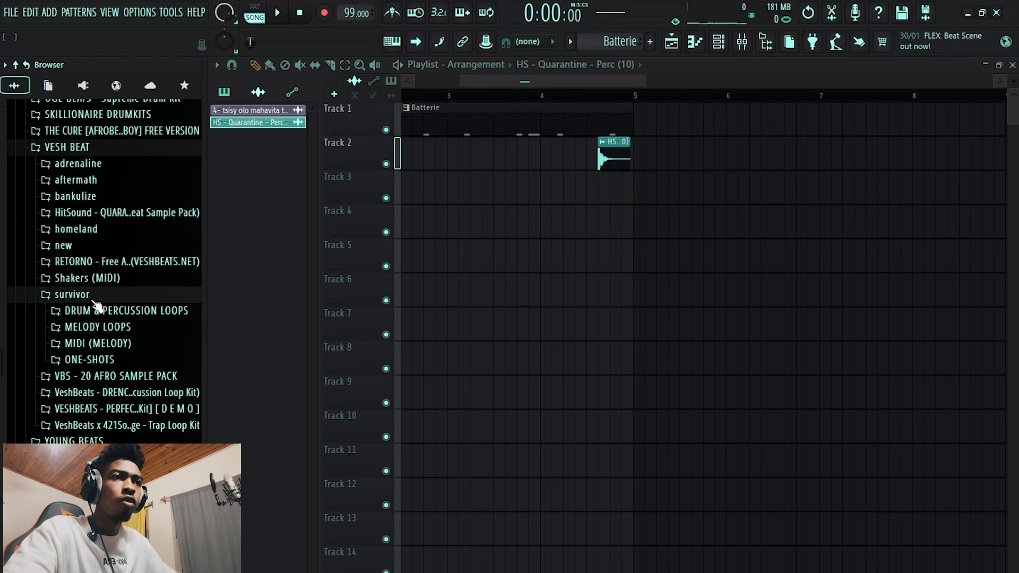
{"action": "left_click", "coordinate": [100, 393]}
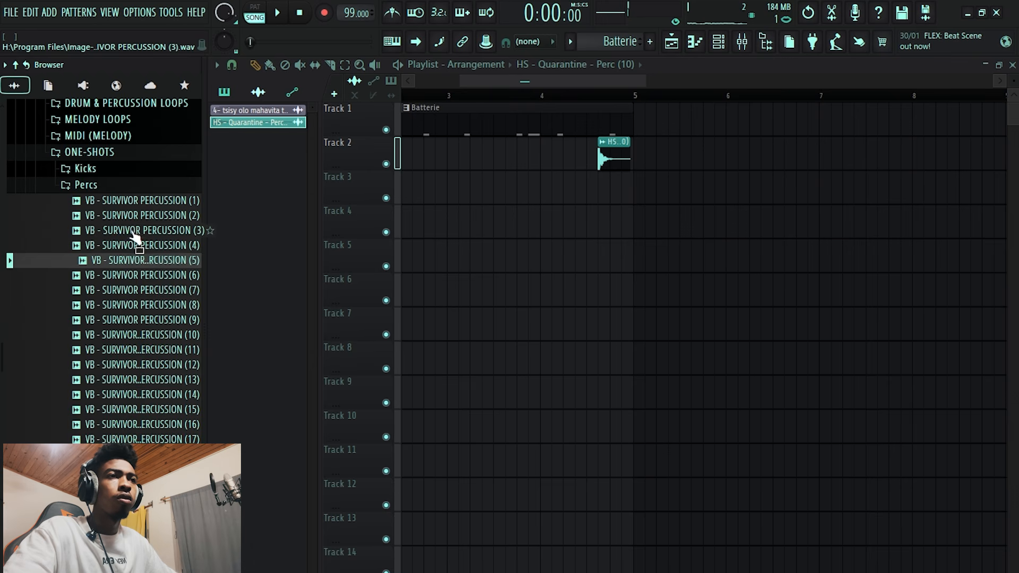
{"action": "left_click", "coordinate": [148, 391]}
{"action": "scroll", "coordinate": [148, 371], "scroll_direction": "down", "scroll_amount": 3}
{"action": "left_click", "coordinate": [146, 307]}
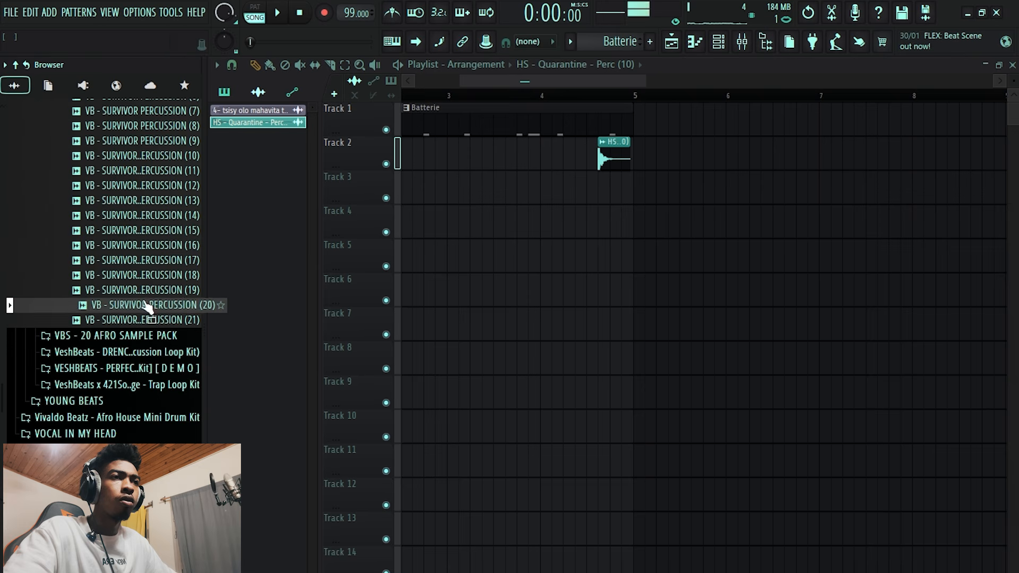
{"action": "left_click", "coordinate": [151, 261]}
{"action": "left_click", "coordinate": [153, 231]}
{"action": "left_click", "coordinate": [154, 216]}
{"action": "left_click", "coordinate": [153, 203]}
{"action": "left_click", "coordinate": [154, 219]}
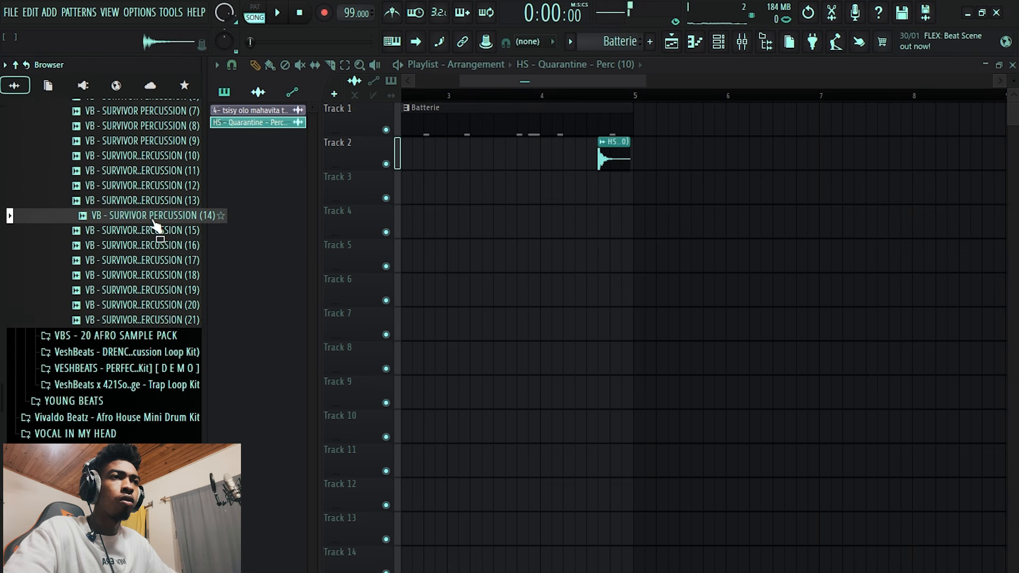
Load SURVIVOR PERCUSSION (14) into a new channel, enable typing keyboard to piano and open the channel's piano roll.
{"action": "right_click", "coordinate": [152, 217]}
{"action": "left_click", "coordinate": [173, 237]}
{"action": "key", "text": "space"}
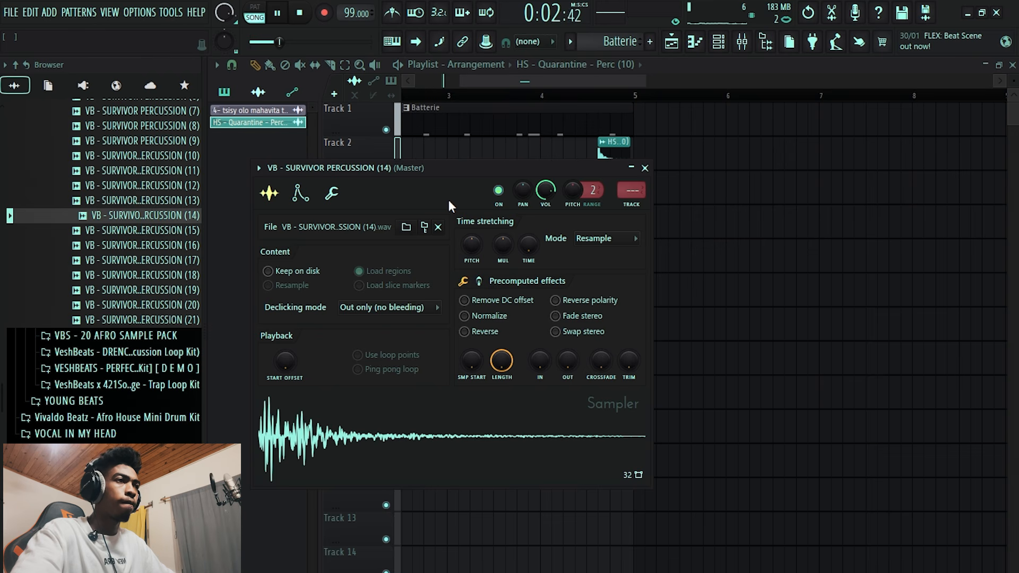
{"action": "left_click", "coordinate": [392, 42]}
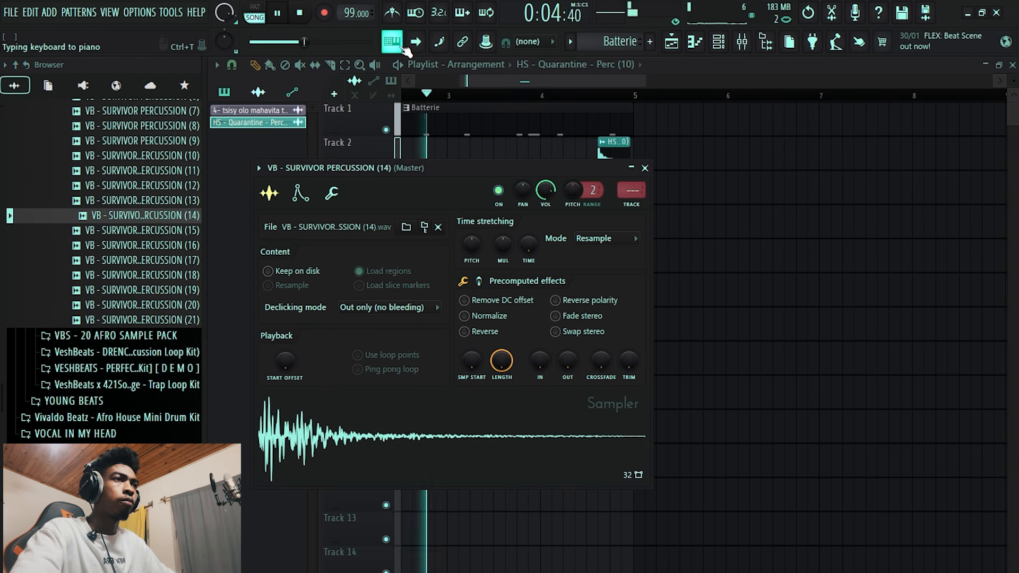
{"action": "left_click", "coordinate": [690, 45]}
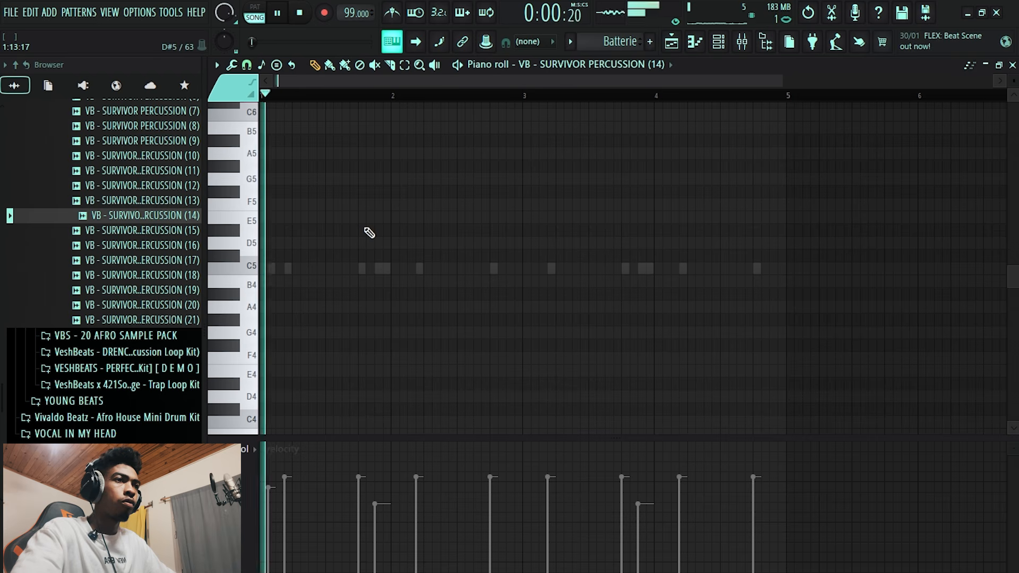
Play the song repeatedly and try out SURVIVOR PERCUSSION (14) hits against the existing Batterie rhythm.
{"action": "key", "text": "space"}
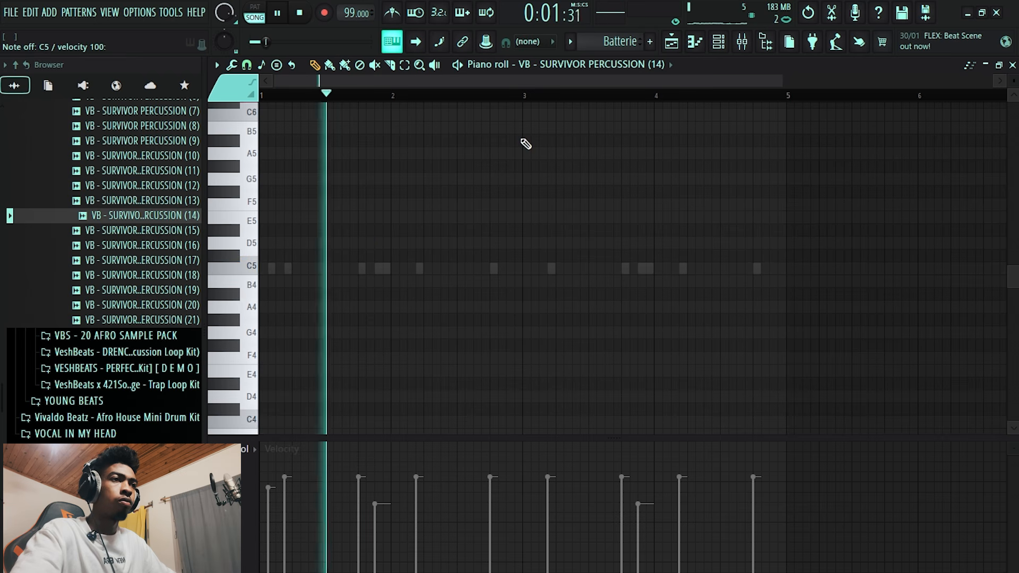
{"action": "key", "text": "space"}
{"action": "key", "text": "space"}
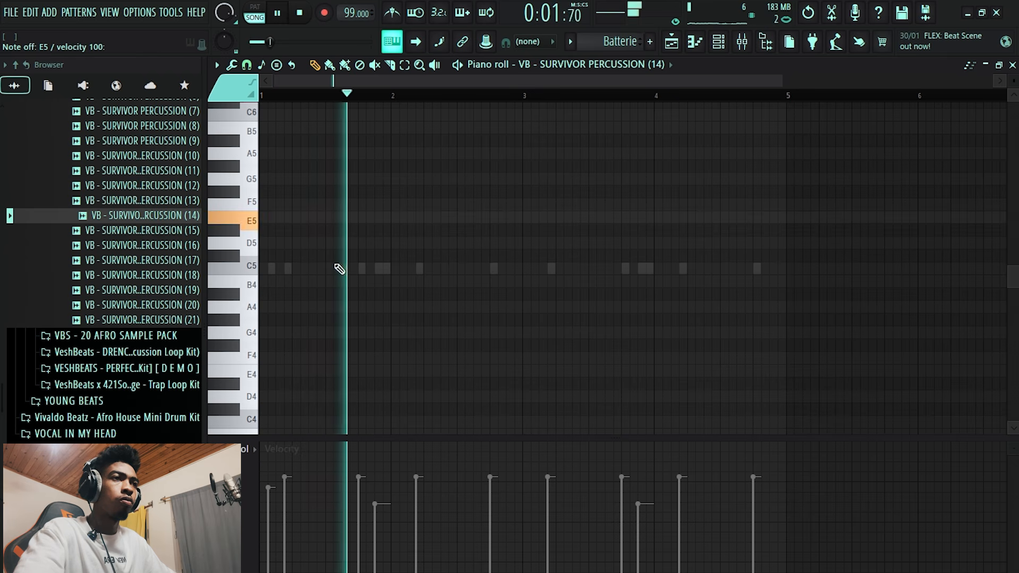
{"action": "key", "text": "space"}
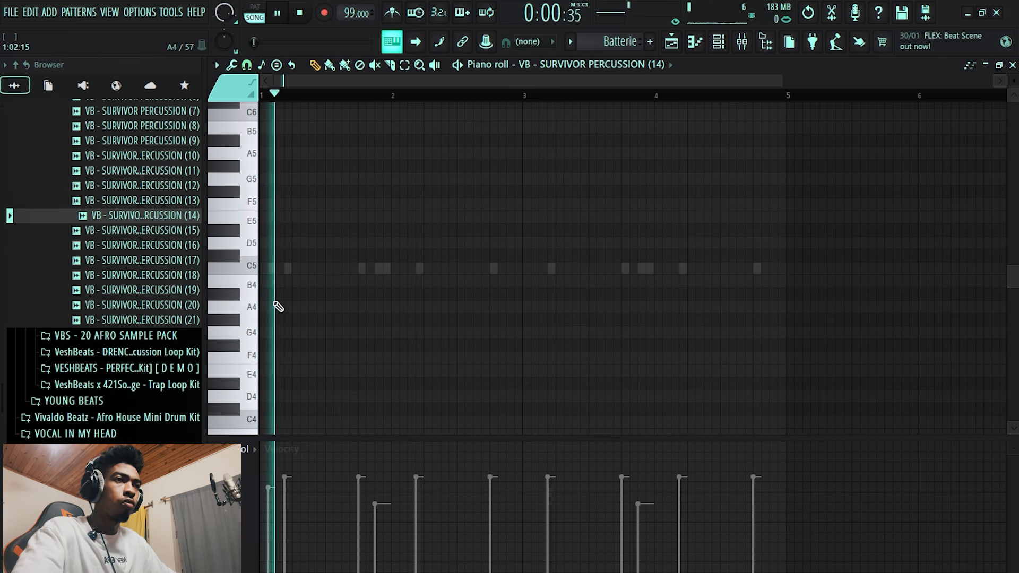
{"action": "scroll", "coordinate": [277, 304], "scroll_direction": "up", "scroll_amount": 3}
{"action": "key", "text": "space"}
{"action": "key", "text": "space"}
Place two C5 percussion notes at steps 8 and 11 of bar 1, panning the first right and the second left.
{"action": "left_click", "coordinate": [357, 270]}
{"action": "left_click", "coordinate": [403, 269]}
{"action": "key", "text": "space"}
{"action": "key", "text": "space"}
{"action": "left_click", "coordinate": [245, 449]}
{"action": "left_click", "coordinate": [343, 472]}
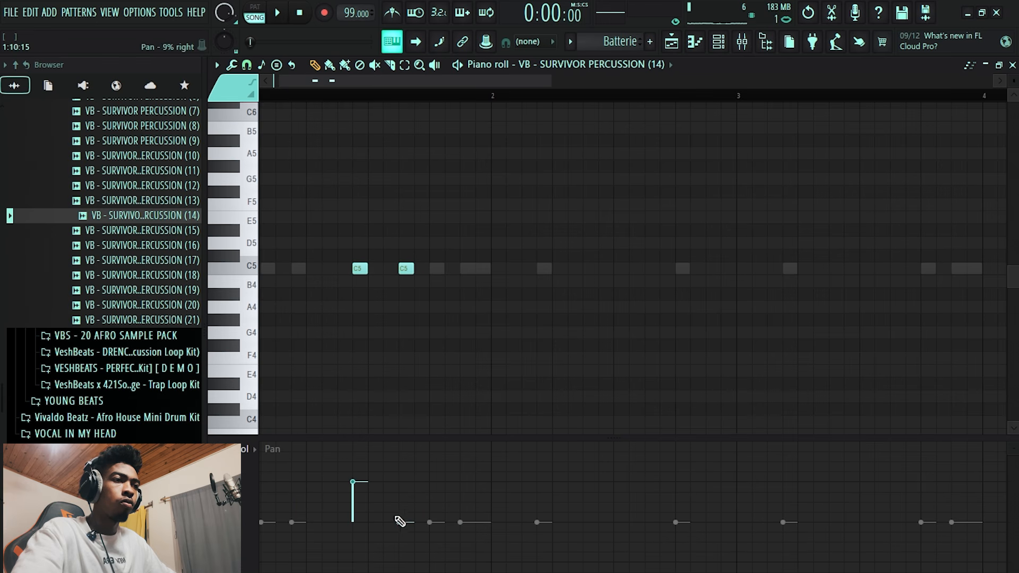
Lower the SURVIVOR PERCUSSION (14) channel volume to 38% and raise the main volume.
{"action": "key", "text": "F6"}
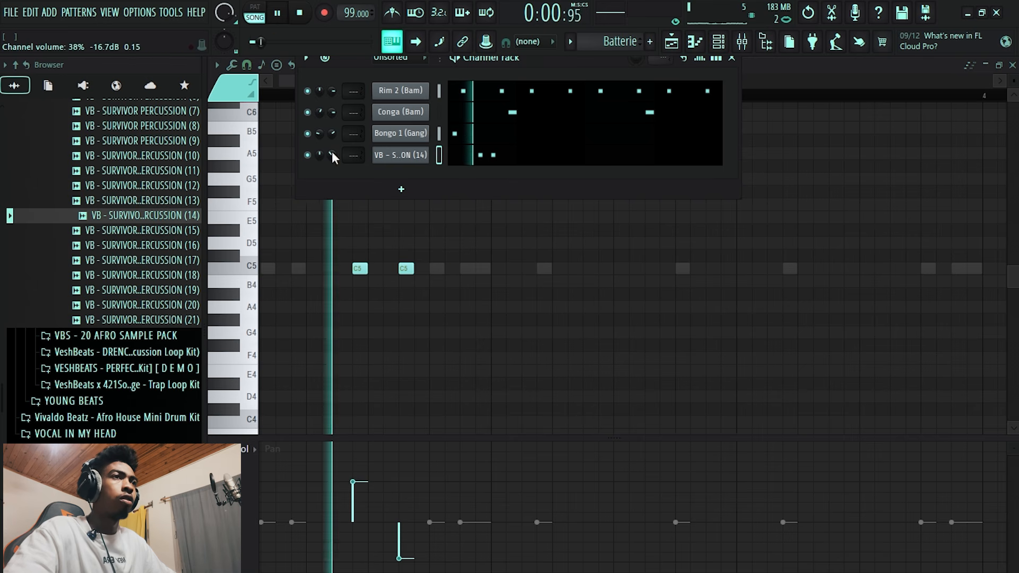
{"action": "left_click_drag", "start_coordinate": [224, 13], "coordinate": [224, 2]}
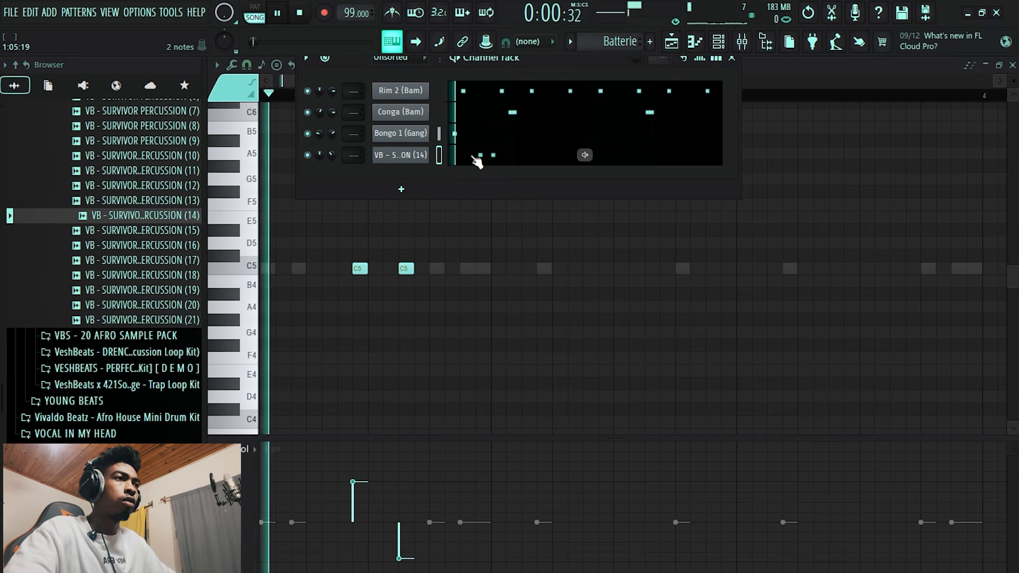
Duplicate the two SURVIVOR PERCUSSION (14) notes from bars 1–2 into bar 3.
{"action": "left_click", "coordinate": [485, 153]}
{"action": "left_click", "coordinate": [487, 155]}
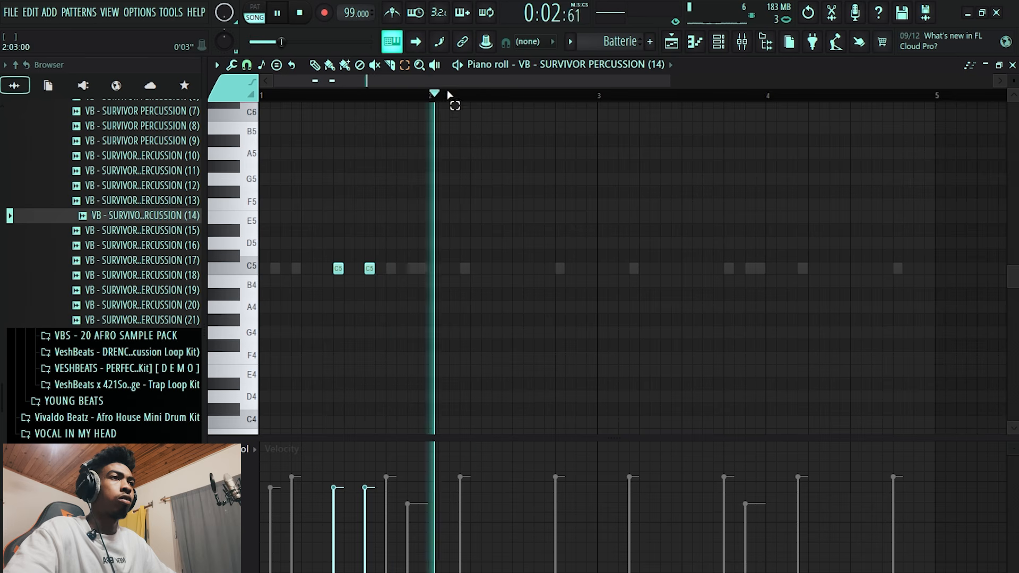
{"action": "left_click_drag", "start_coordinate": [598, 99], "coordinate": [1, 148]}
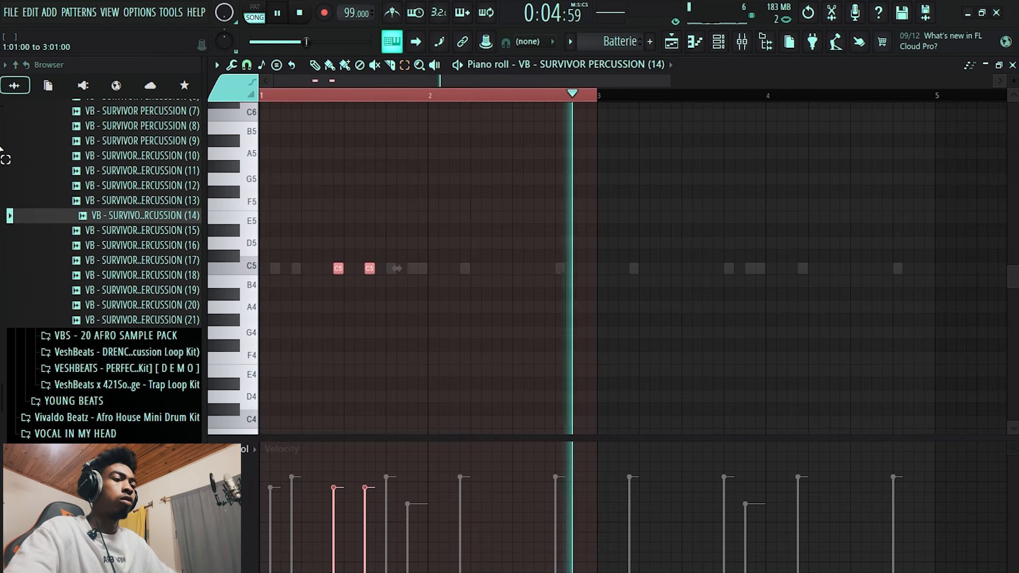
{"action": "key", "text": "ctrl+b"}
{"action": "scroll", "coordinate": [416, 253], "scroll_direction": "down", "scroll_amount": 2}
{"action": "left_click", "coordinate": [580, 105]}
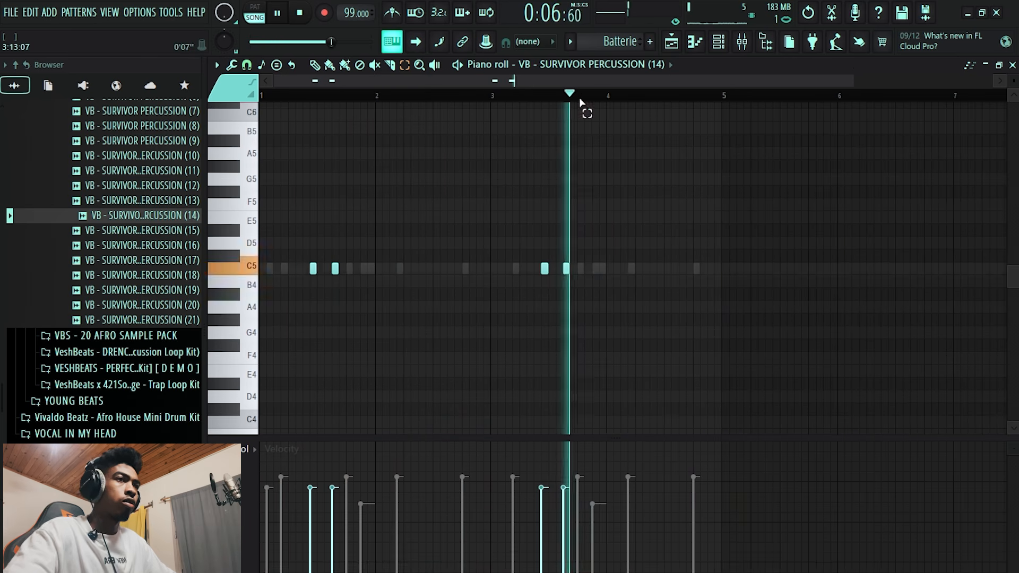
Audition SURVIVOR PERCUSSION (16) and (19) over the playing song and stop playback.
{"action": "left_click", "coordinate": [131, 250]}
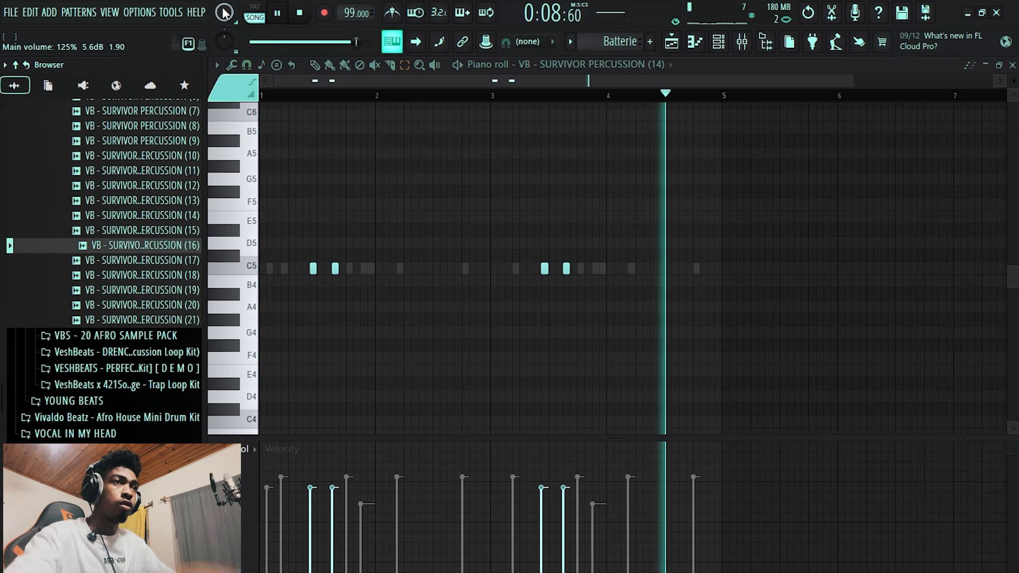
{"action": "left_click", "coordinate": [162, 290]}
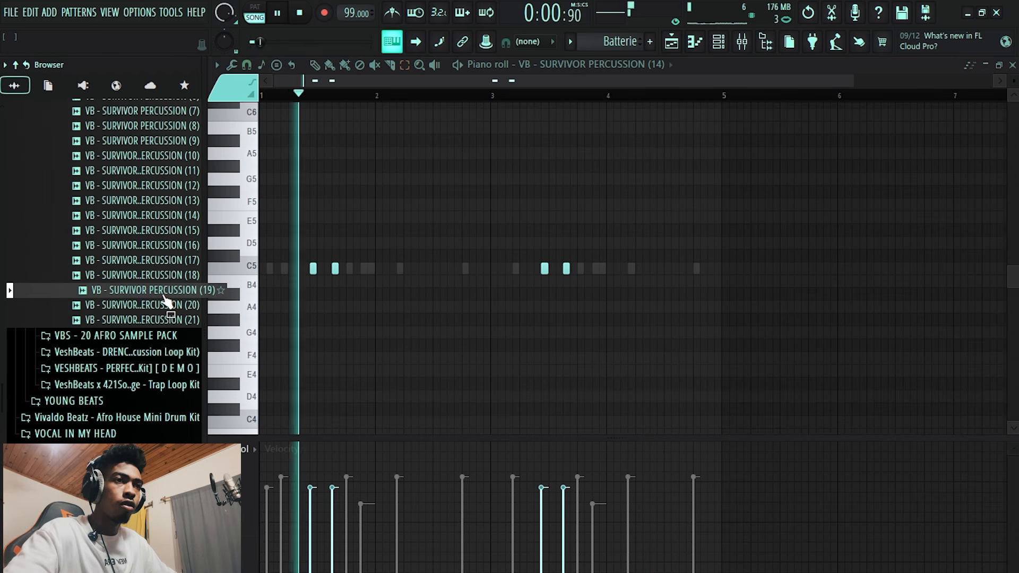
{"action": "key", "text": "space"}
Close the Percs folder and audition the survivor pack's kicks, comparing SURVIVOR KICK (3) and (2).
{"action": "scroll", "coordinate": [159, 267], "scroll_direction": "up", "scroll_amount": 4}
{"action": "left_click", "coordinate": [106, 185]}
{"action": "left_click", "coordinate": [102, 170]}
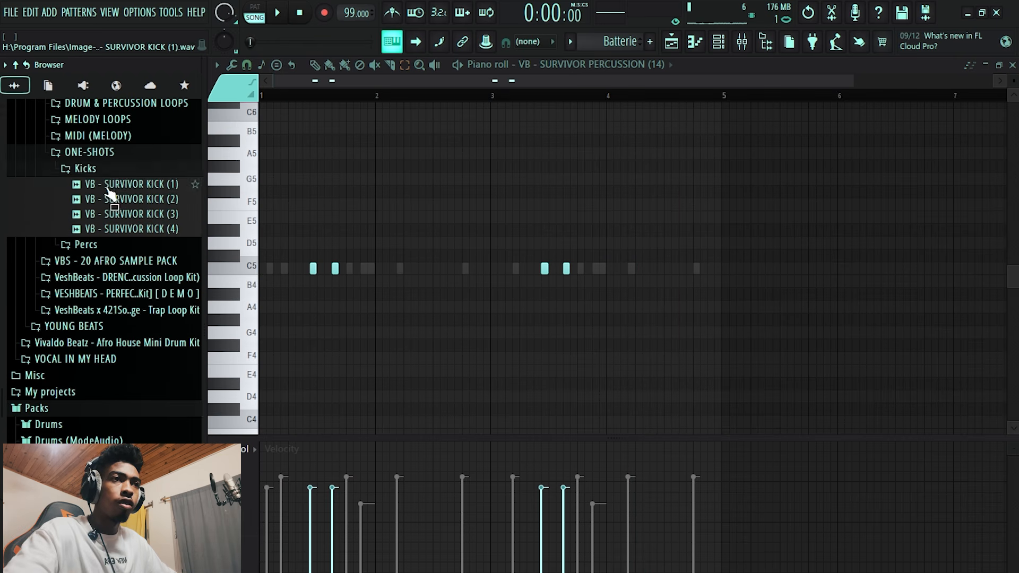
{"action": "left_click", "coordinate": [118, 202]}
{"action": "left_click", "coordinate": [132, 218]}
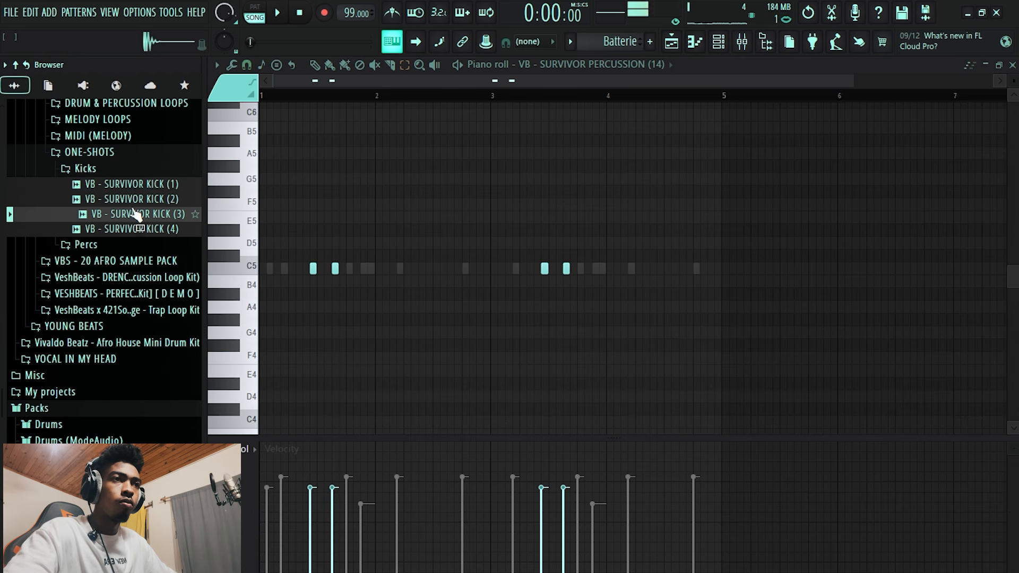
{"action": "left_click", "coordinate": [135, 199]}
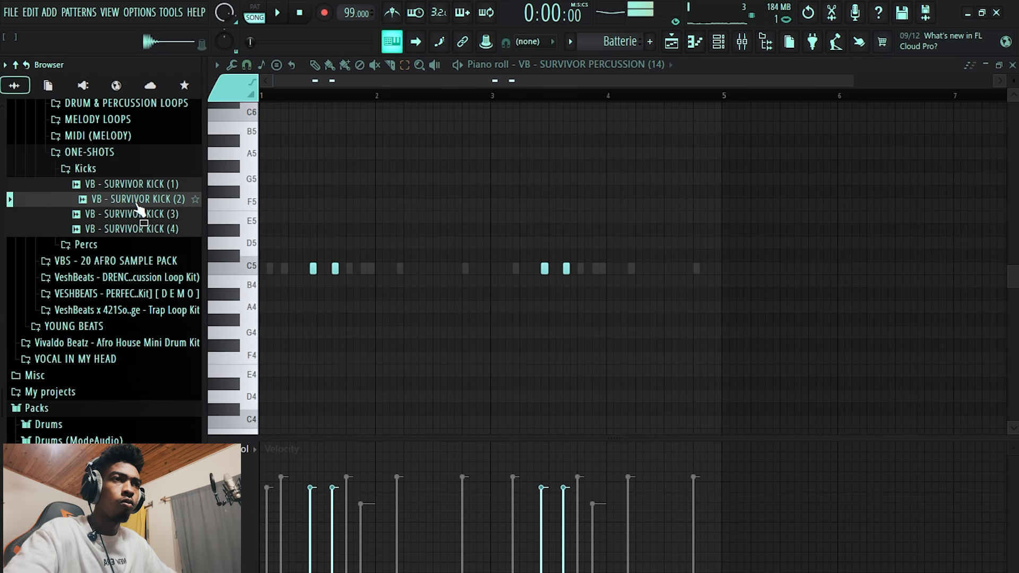
Load SURVIVOR KICK (2) into a new channel and place a C5 note at the start of bar 1.
{"action": "right_click", "coordinate": [137, 204]}
{"action": "left_click", "coordinate": [161, 224]}
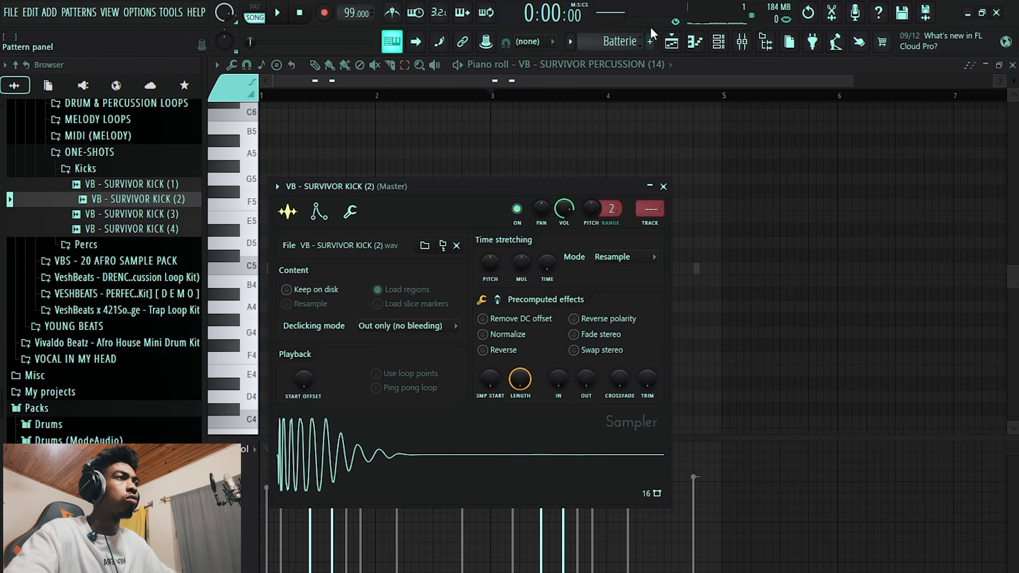
{"action": "left_click", "coordinate": [694, 41]}
{"action": "left_click", "coordinate": [321, 67]}
{"action": "scroll", "coordinate": [194, 285], "scroll_direction": "up", "scroll_amount": 20}
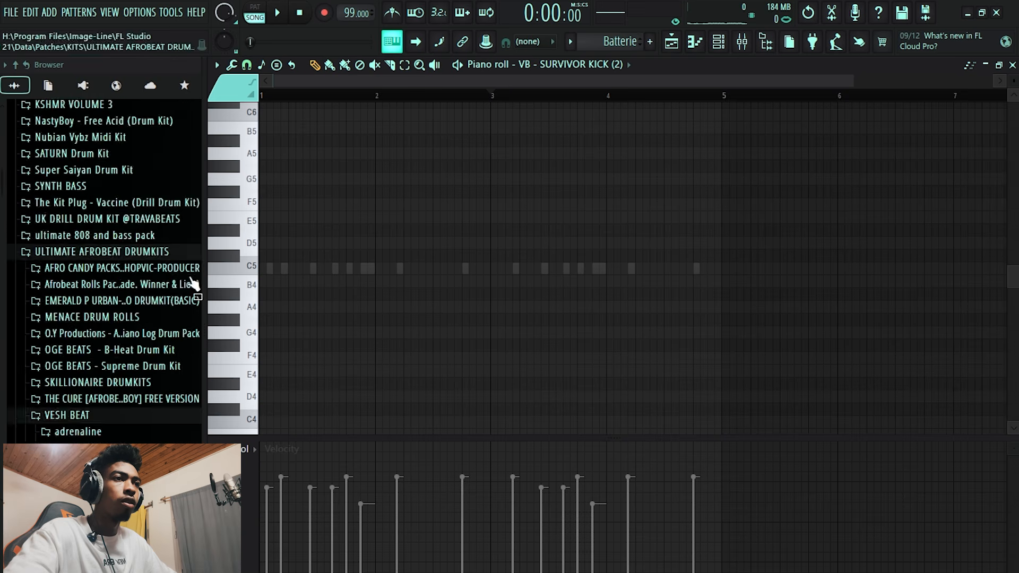
{"action": "left_click_drag", "start_coordinate": [263, 269], "coordinate": [238, 271]}
{"action": "scroll", "coordinate": [249, 435], "scroll_direction": "up", "scroll_amount": 2}
Slightly lower the velocity of the first kick note and listen to it with the song.
{"action": "left_click", "coordinate": [244, 454]}
{"action": "left_click", "coordinate": [277, 479]}
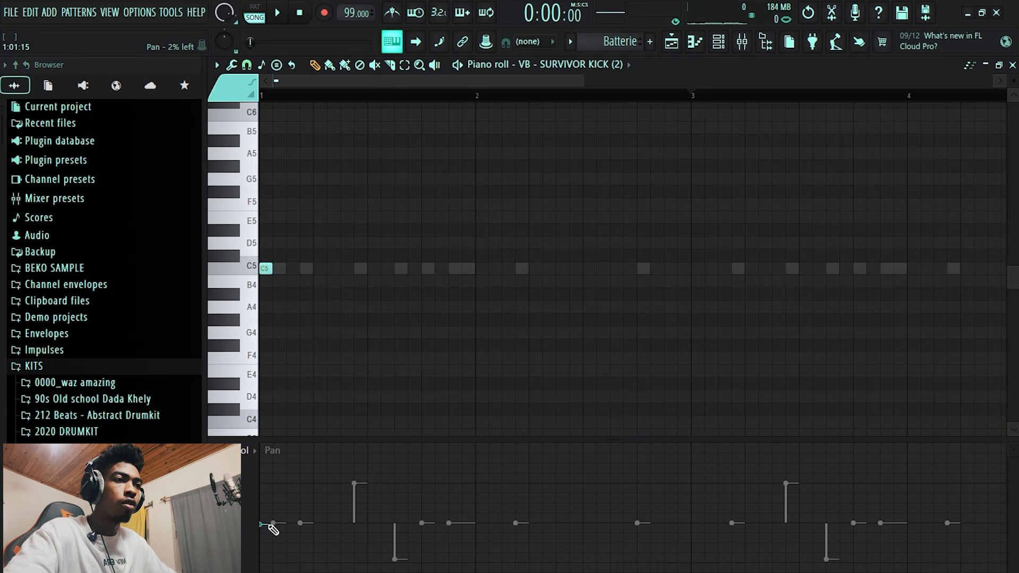
{"action": "key", "text": "space"}
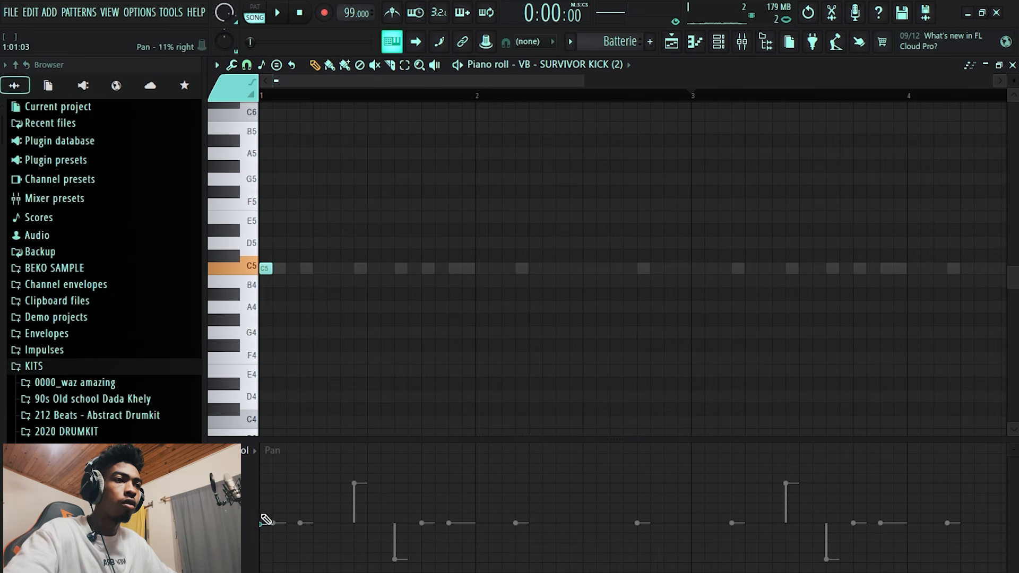
{"action": "left_click", "coordinate": [249, 451]}
{"action": "left_click", "coordinate": [255, 491]}
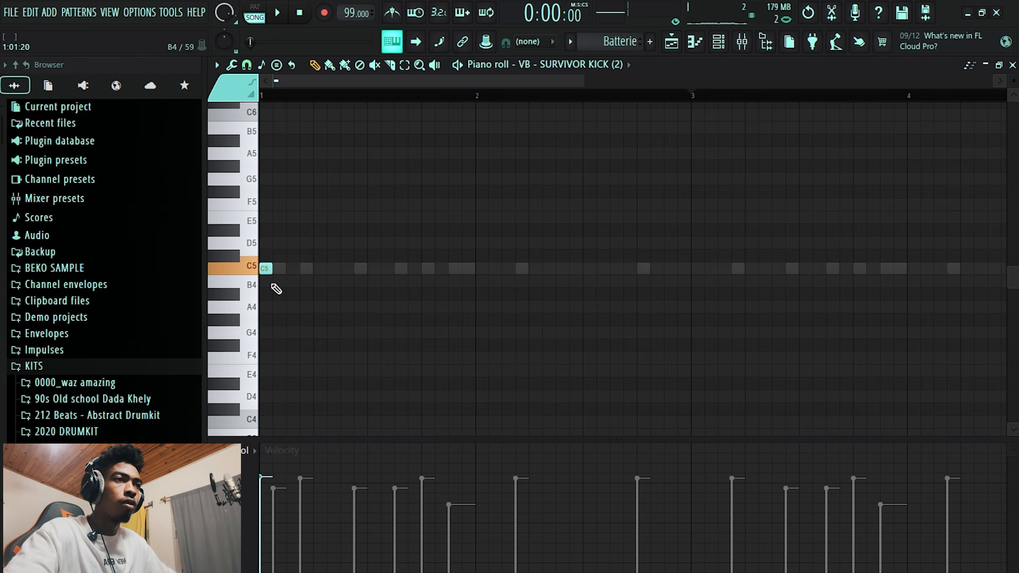
{"action": "key", "text": "space"}
{"action": "scroll", "coordinate": [266, 269], "scroll_direction": "up", "scroll_amount": 2}
{"action": "key", "text": "space"}
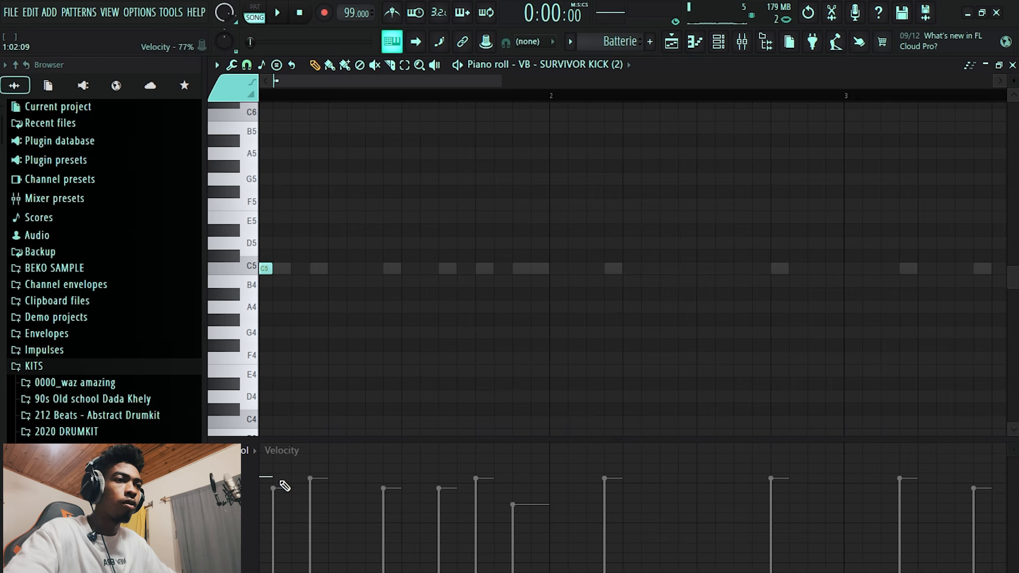
{"action": "key", "text": "space"}
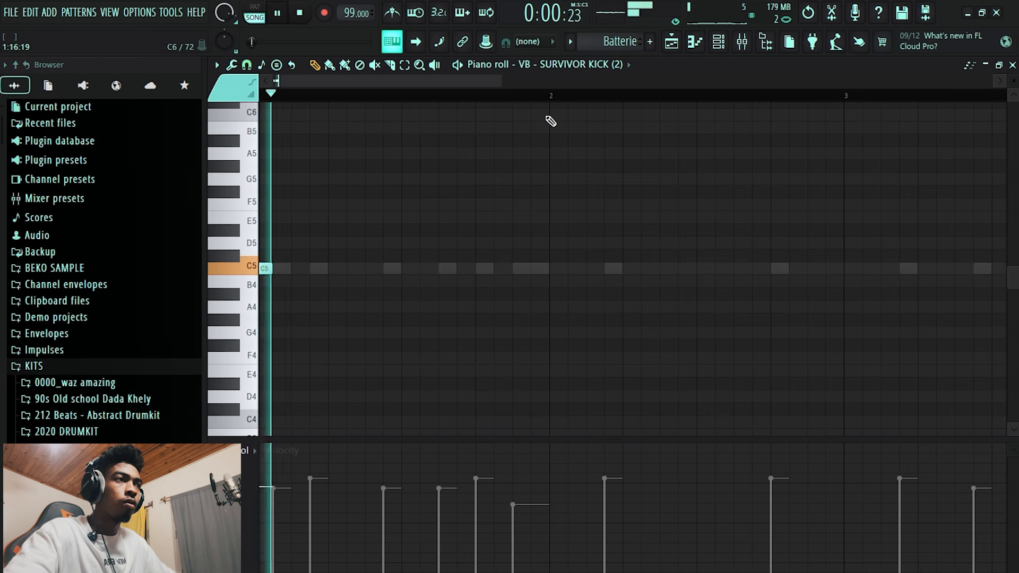
Mute the Bongo 1 (Gang) channel in the channel rack while checking the kick.
{"action": "key", "text": "space"}
{"action": "key", "text": "F6"}
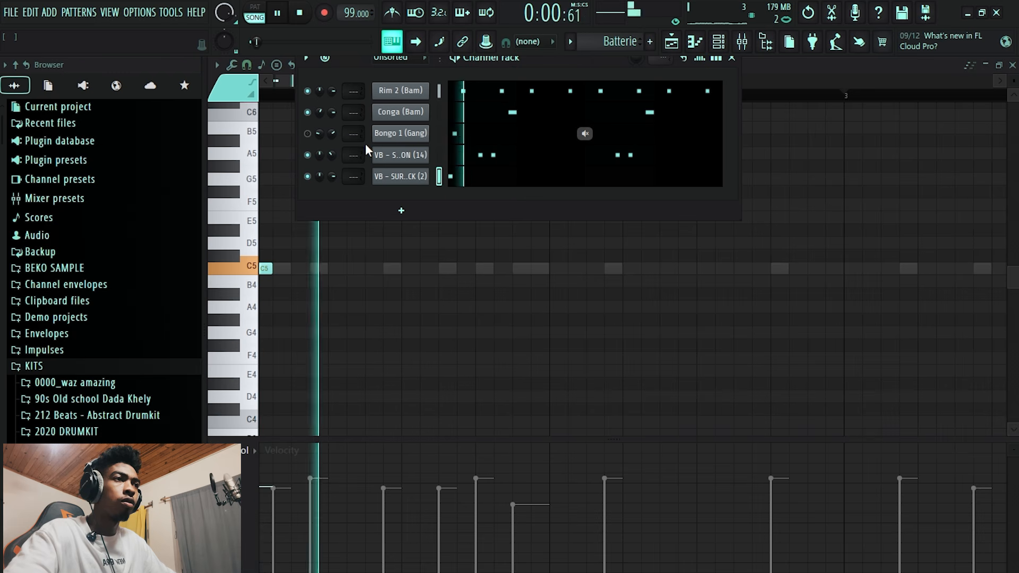
{"action": "key", "text": "F6"}
Replay the song and add a second C5 kick note at step 11 of bar 1.
{"action": "key", "text": "space"}
{"action": "key", "text": "space"}
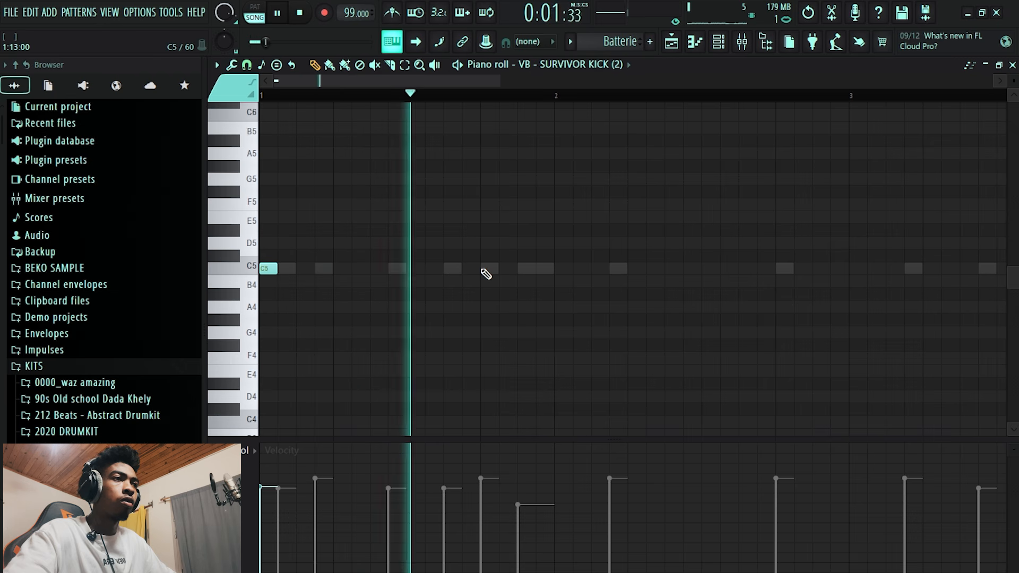
{"action": "left_click", "coordinate": [452, 269]}
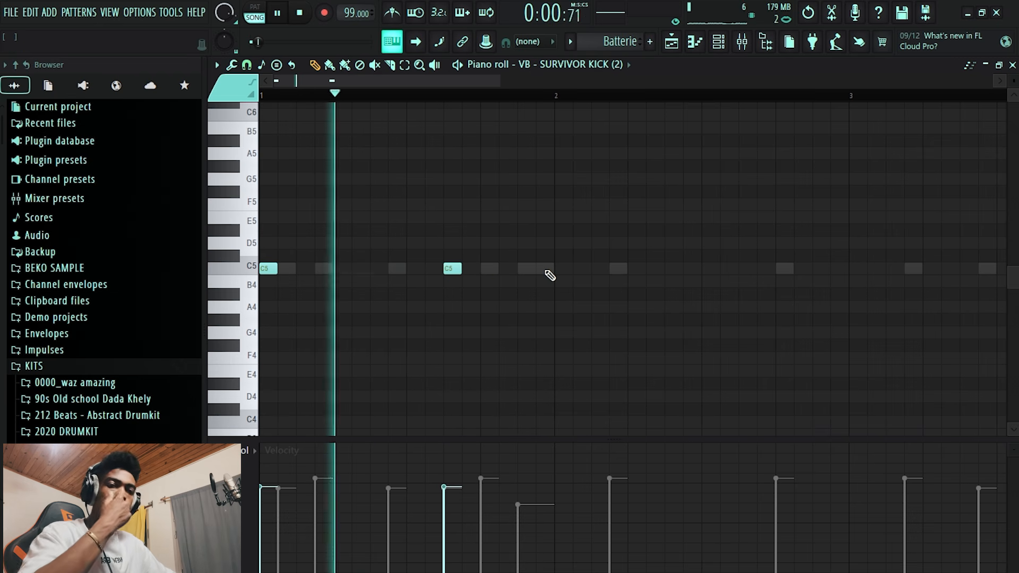
Add C5 kick notes at the start, step 11 and step 14 of bar 2 while the song plays.
{"action": "left_click", "coordinate": [556, 269]}
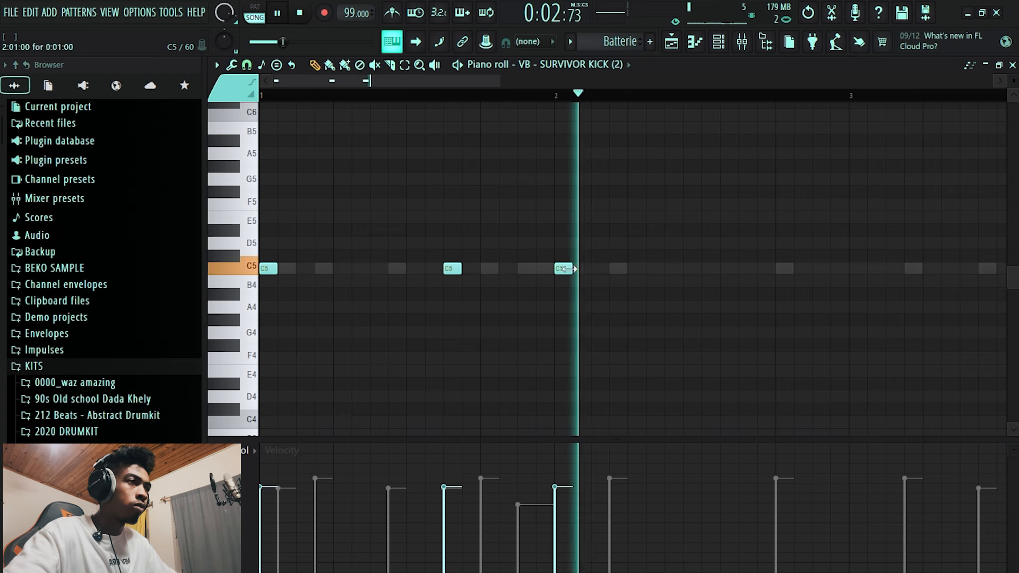
{"action": "left_click", "coordinate": [741, 269]}
{"action": "left_click", "coordinate": [543, 98]}
{"action": "scroll", "coordinate": [650, 239], "scroll_direction": "down", "scroll_amount": 1}
{"action": "scroll", "coordinate": [661, 252], "scroll_direction": "up", "scroll_amount": 2}
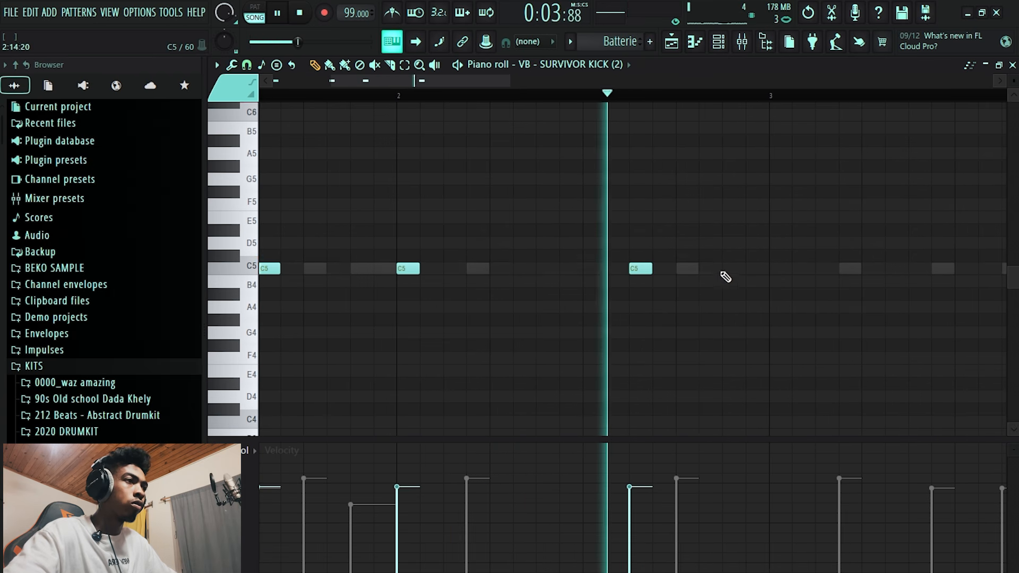
{"action": "left_click", "coordinate": [702, 269]}
{"action": "scroll", "coordinate": [687, 274], "scroll_direction": "down", "scroll_amount": 1}
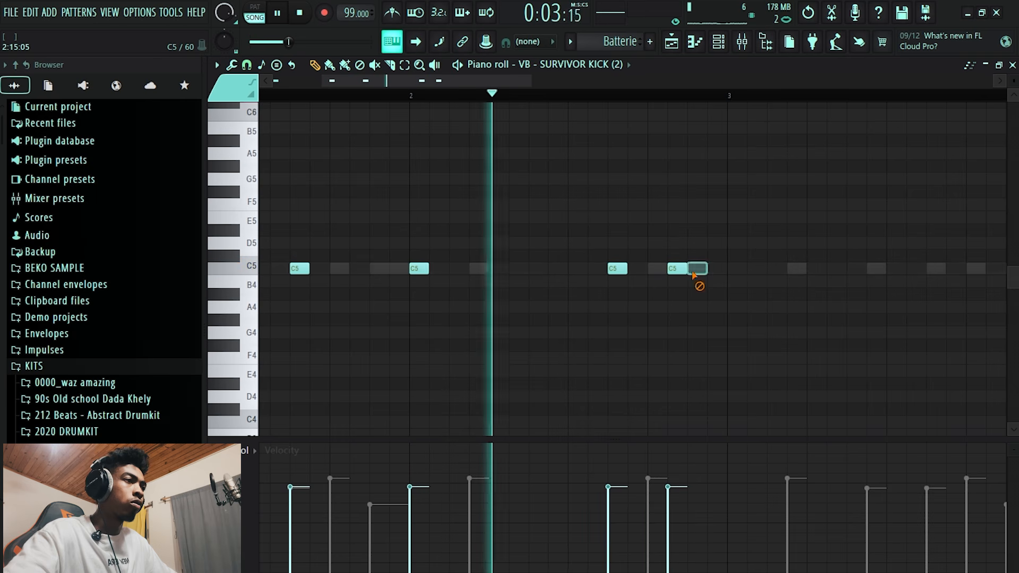
Place C5 kick notes at the start of bar 3 and the start of bar 4.
{"action": "scroll", "coordinate": [697, 275], "scroll_direction": "down", "scroll_amount": 3}
{"action": "scroll", "coordinate": [698, 276], "scroll_direction": "up", "scroll_amount": 3}
{"action": "left_click", "coordinate": [639, 267]}
{"action": "scroll", "coordinate": [639, 266], "scroll_direction": "down", "scroll_amount": 1}
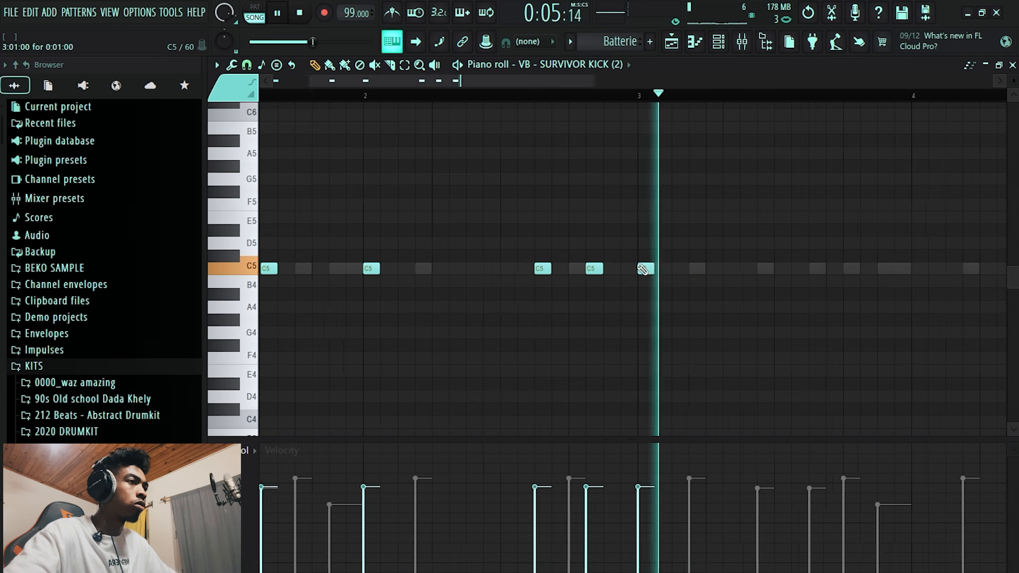
{"action": "scroll", "coordinate": [674, 275], "scroll_direction": "down", "scroll_amount": 2}
{"action": "left_click", "coordinate": [799, 269]}
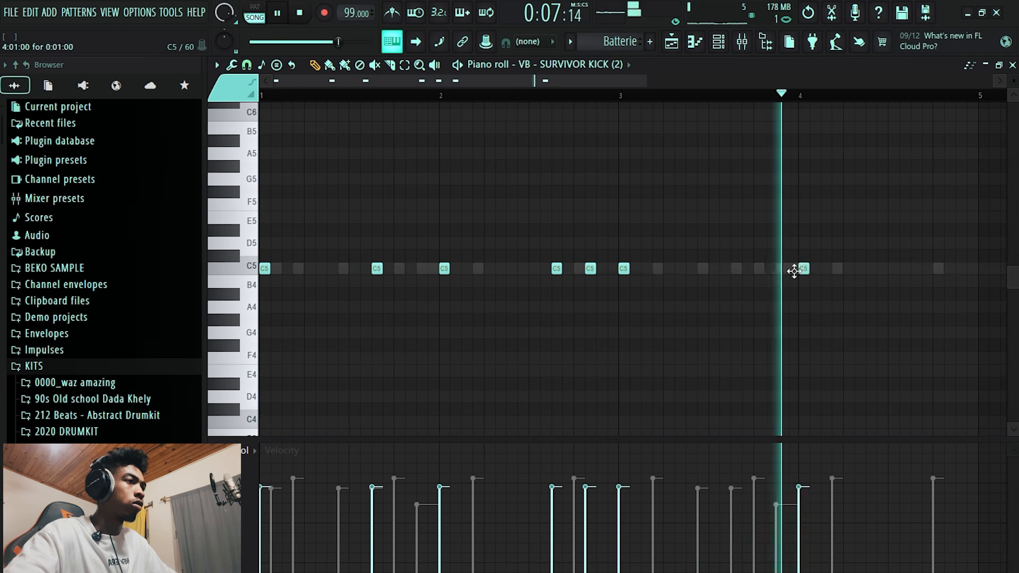
Add two C5 kick notes in bar 4 at steps 9 and 11, checking them against playback.
{"action": "scroll", "coordinate": [607, 269], "scroll_direction": "down", "scroll_amount": 1}
{"action": "left_click", "coordinate": [751, 269]}
{"action": "key", "text": "space"}
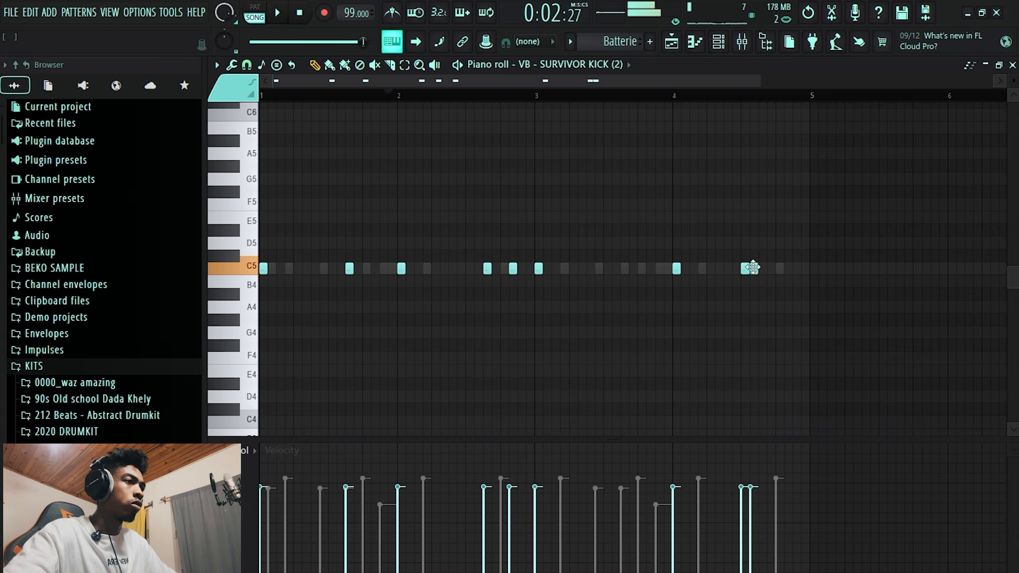
{"action": "left_click_drag", "start_coordinate": [752, 267], "coordinate": [757, 268]}
{"action": "key", "text": "space"}
{"action": "left_click", "coordinate": [709, 96]}
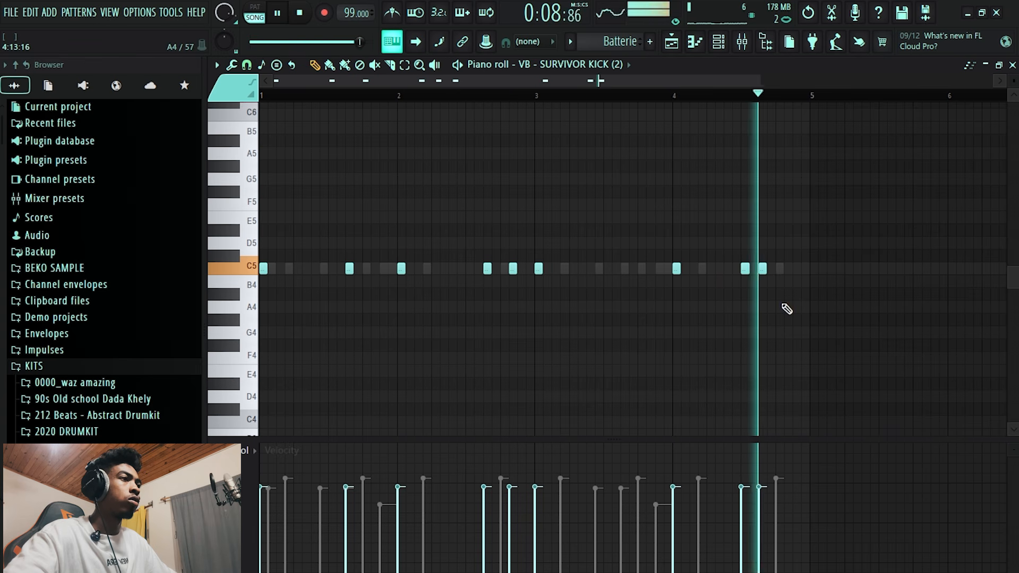
Play back the ending of the four-bar kick pattern.
{"action": "scroll", "coordinate": [782, 276], "scroll_direction": "down", "scroll_amount": 1}
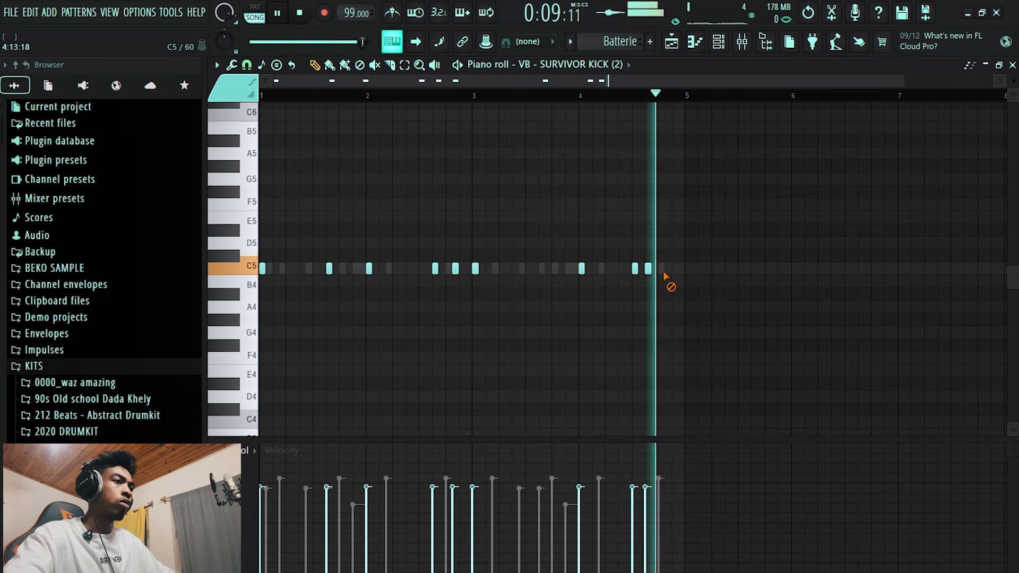
{"action": "right_click", "coordinate": [674, 269]}
{"action": "key", "text": "space"}
{"action": "key", "text": "space"}
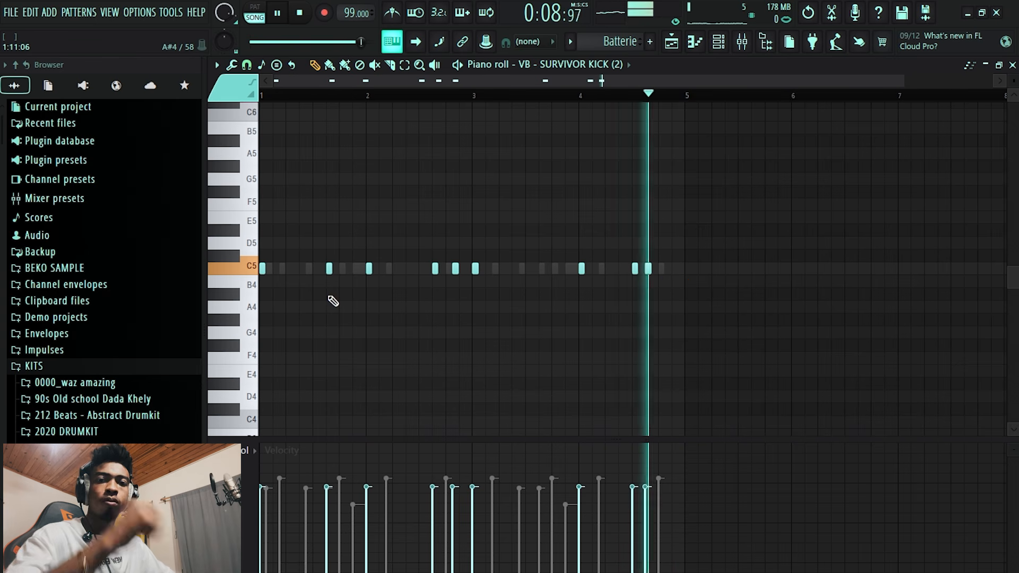
{"action": "key", "text": "space"}
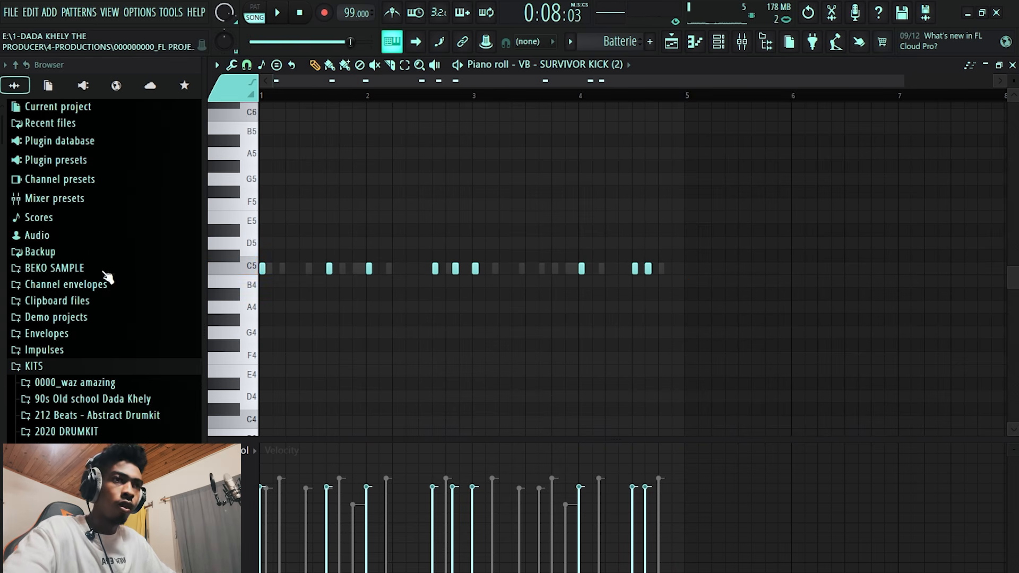
Open the Hats folder inside Chuki Beats Kit Vol. 2 > Drums and audition its first hat samples up to Chuki Beats hat (3).
{"action": "scroll", "coordinate": [106, 276], "scroll_direction": "down", "scroll_amount": 6}
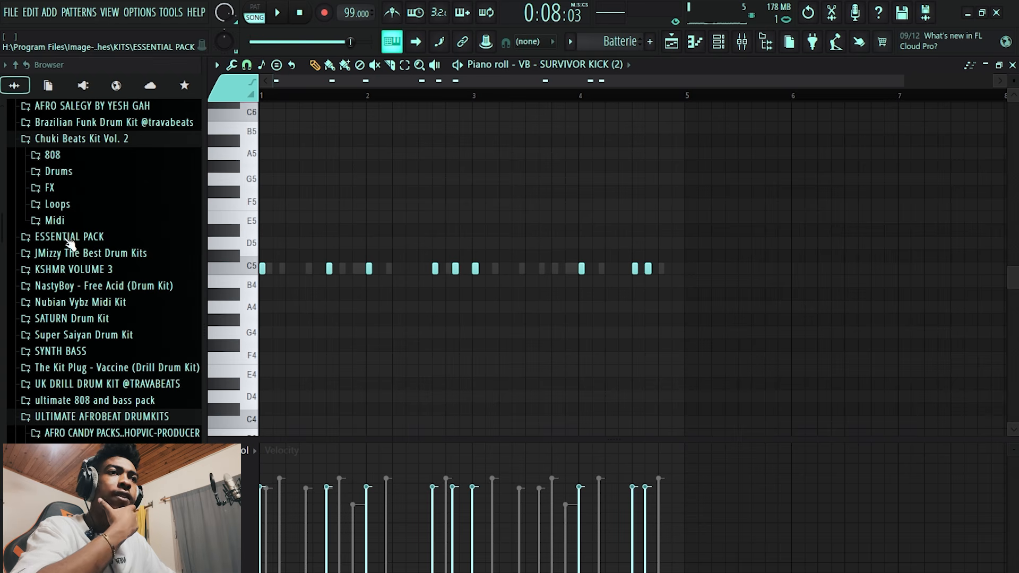
{"action": "scroll", "coordinate": [101, 197], "scroll_direction": "up", "scroll_amount": 2}
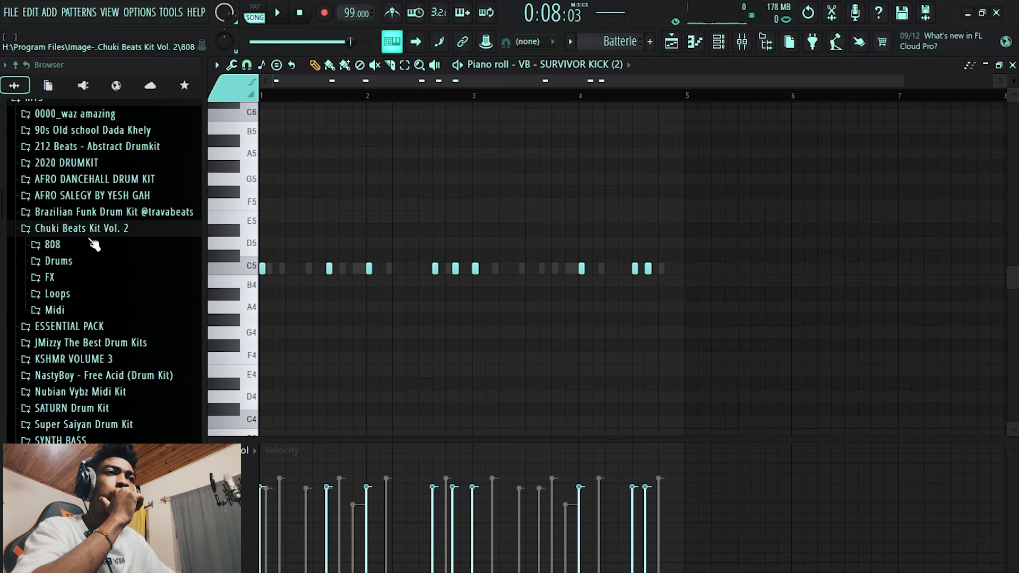
{"action": "left_click", "coordinate": [68, 264]}
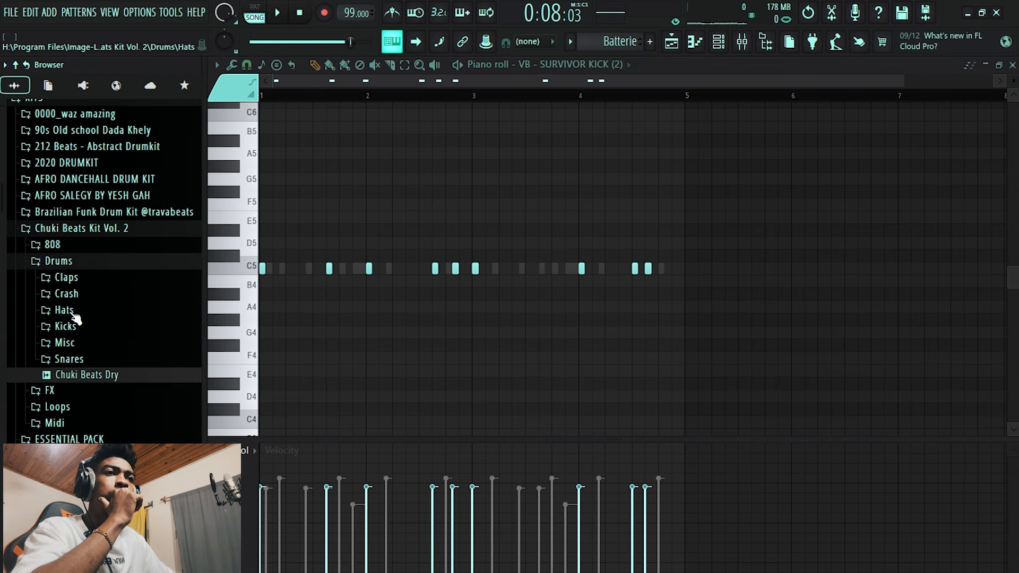
{"action": "left_click", "coordinate": [74, 314]}
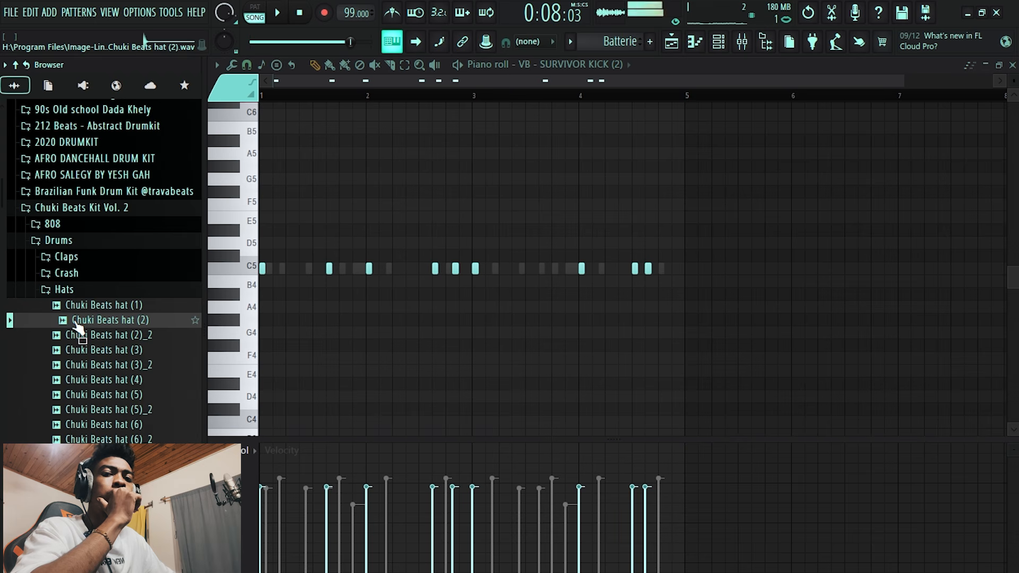
{"action": "left_click", "coordinate": [103, 310]}
{"action": "left_click", "coordinate": [106, 319]}
{"action": "left_click", "coordinate": [118, 350]}
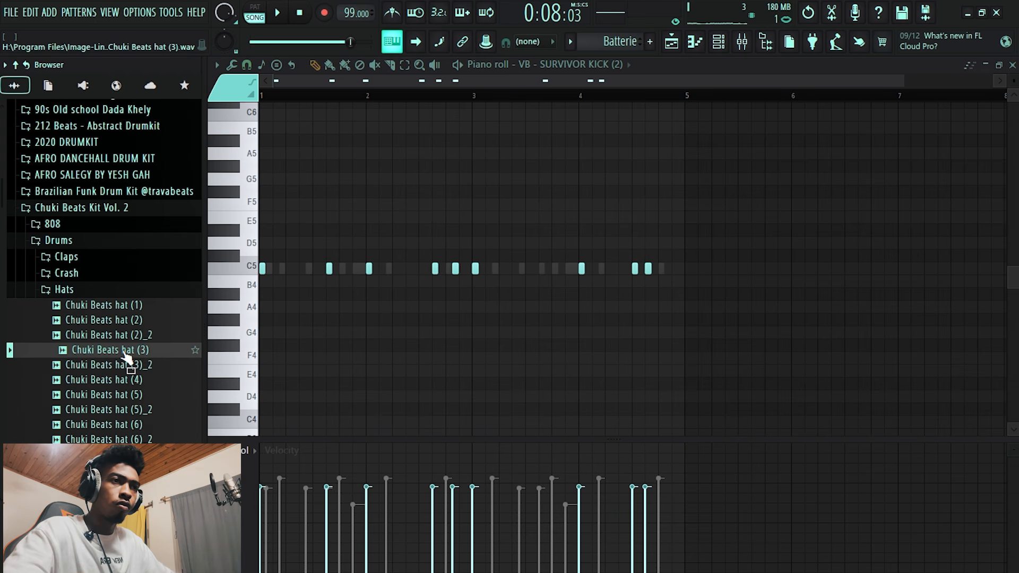
Load Chuki Beats hat (3) into a new channel and close its sampler window.
{"action": "key", "text": "space"}
{"action": "right_click", "coordinate": [122, 349]}
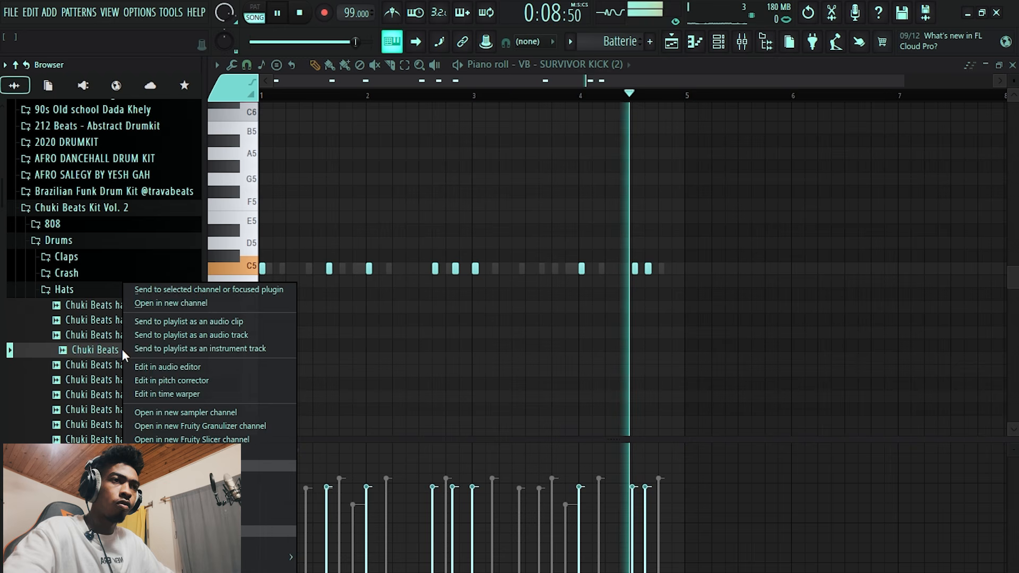
{"action": "left_click", "coordinate": [170, 303]}
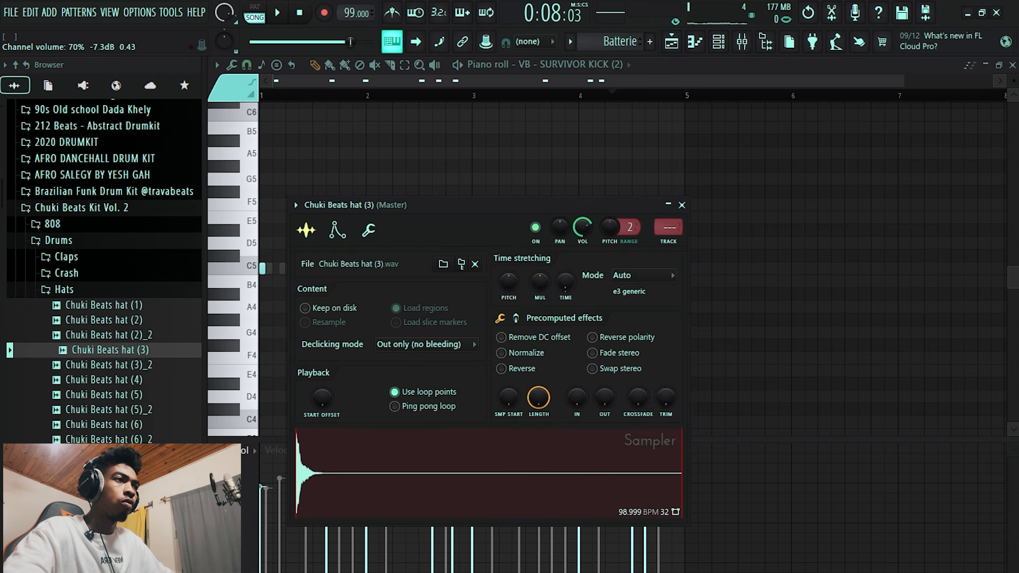
{"action": "left_click", "coordinate": [681, 205]}
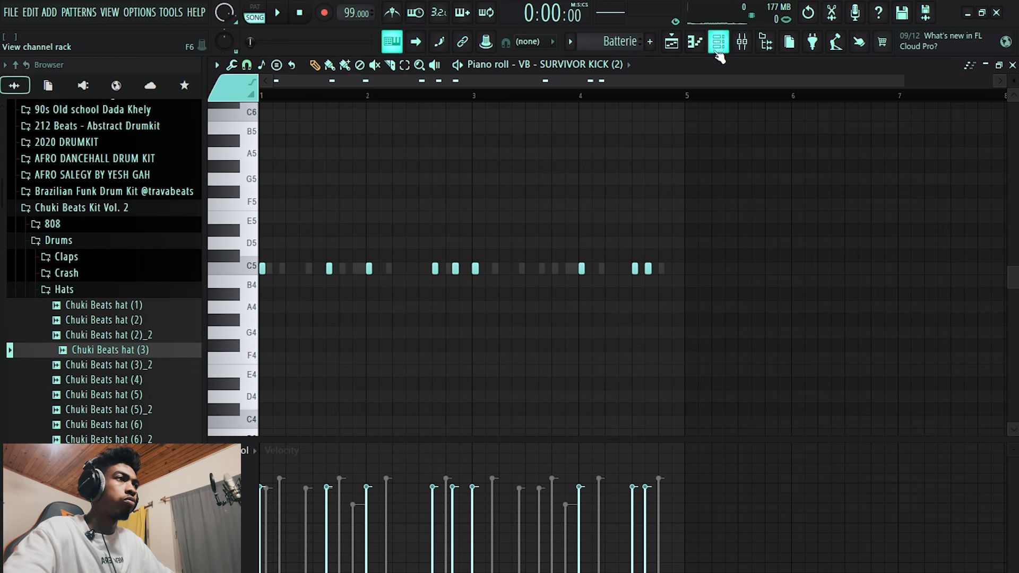
Place C5 notes for Chuki Beats hat (3) at steps 4 and 6 of bar 1 and lower the second note's velocity.
{"action": "left_click", "coordinate": [718, 43]}
{"action": "left_click", "coordinate": [404, 197]}
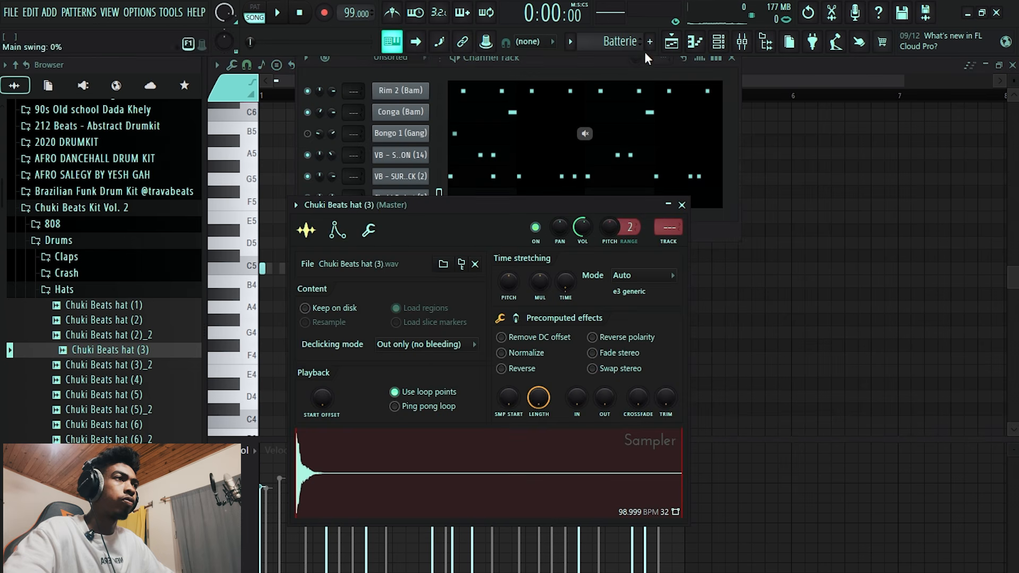
{"action": "left_click", "coordinate": [699, 43]}
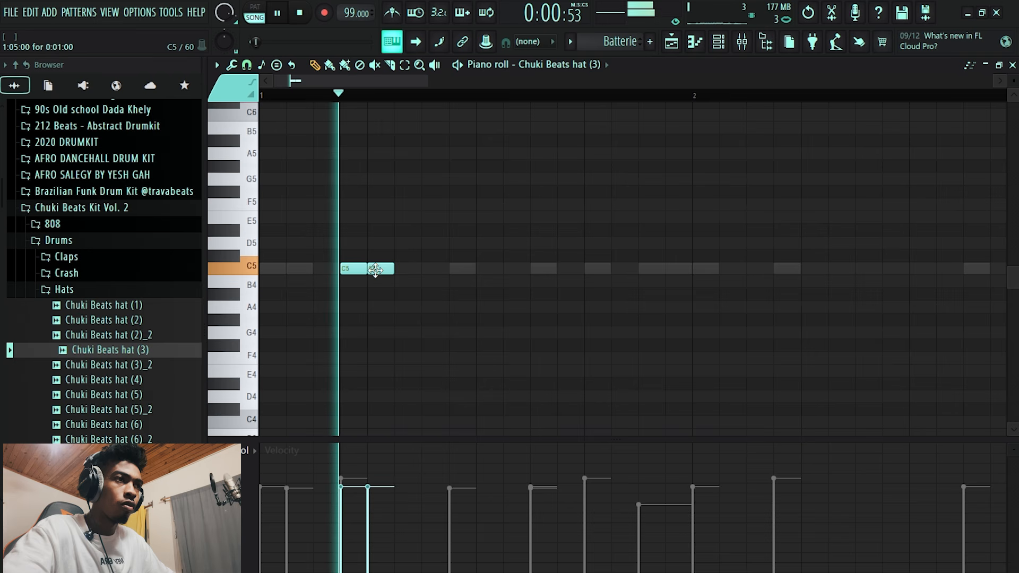
{"action": "left_click_drag", "start_coordinate": [375, 270], "coordinate": [409, 273]}
{"action": "left_click_drag", "start_coordinate": [425, 488], "coordinate": [422, 513]}
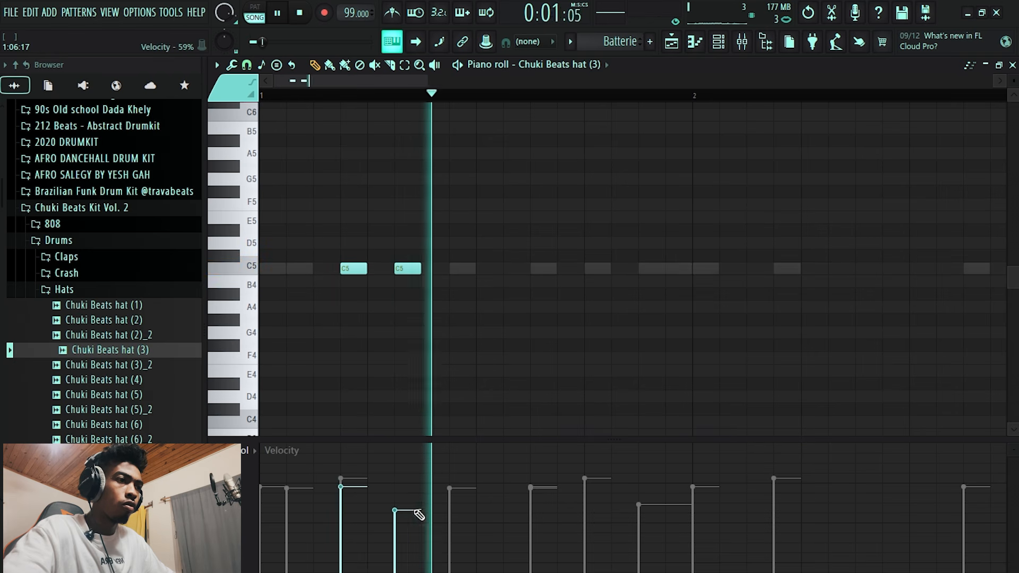
Add a softer, two-step-long C5 hat note at step 7 of bar 1.
{"action": "left_click", "coordinate": [429, 269]}
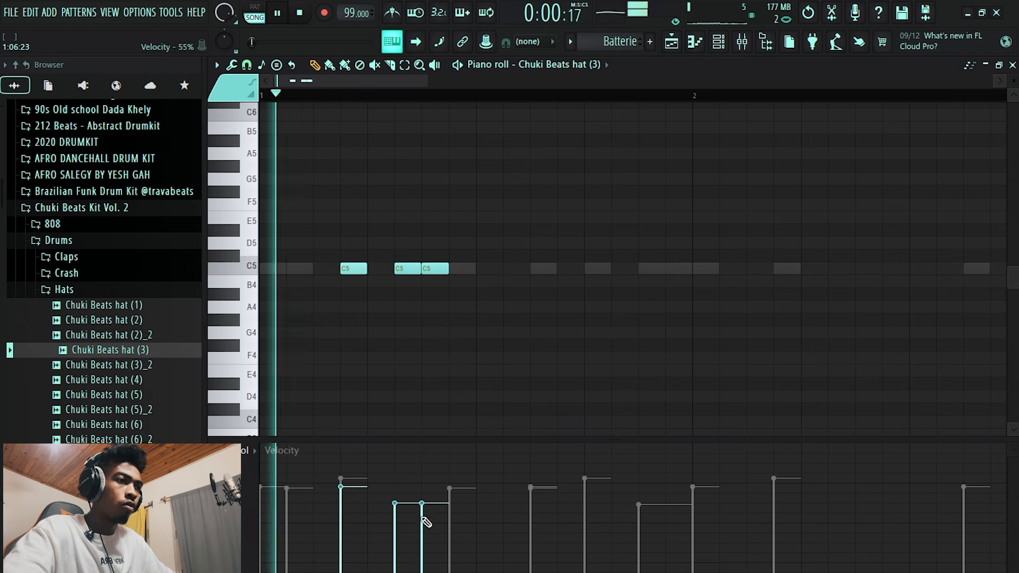
{"action": "right_click", "coordinate": [439, 270]}
{"action": "left_click", "coordinate": [434, 270]}
{"action": "key", "text": "space"}
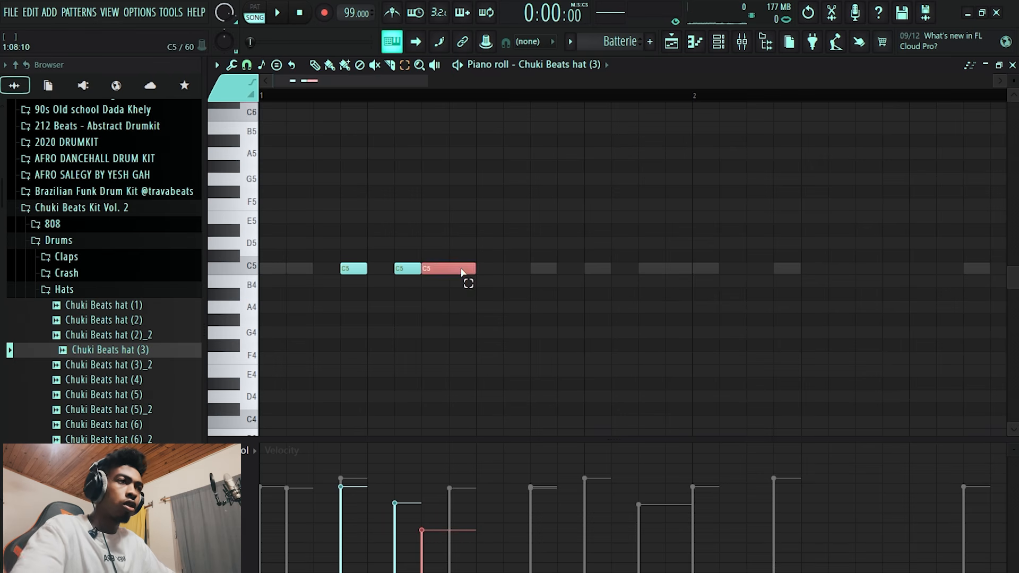
Split the long hat note into a roll of four short notes with the arpeggiator, using the Flip pattern and Chord sync.
{"action": "key", "text": "alt+a"}
{"action": "left_click_drag", "start_coordinate": [535, 195], "coordinate": [784, 146]}
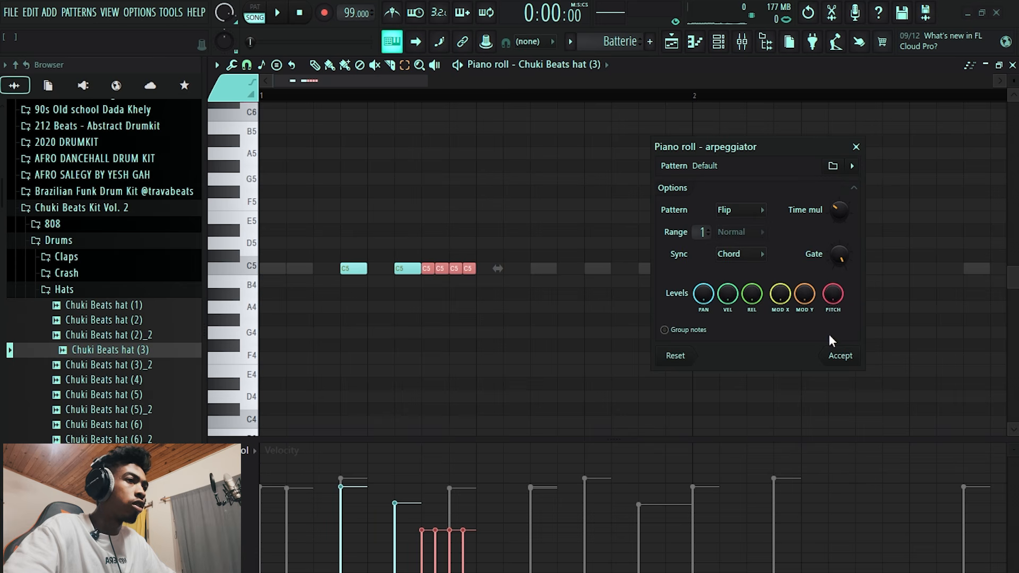
{"action": "key", "text": "space"}
{"action": "left_click", "coordinate": [828, 359]}
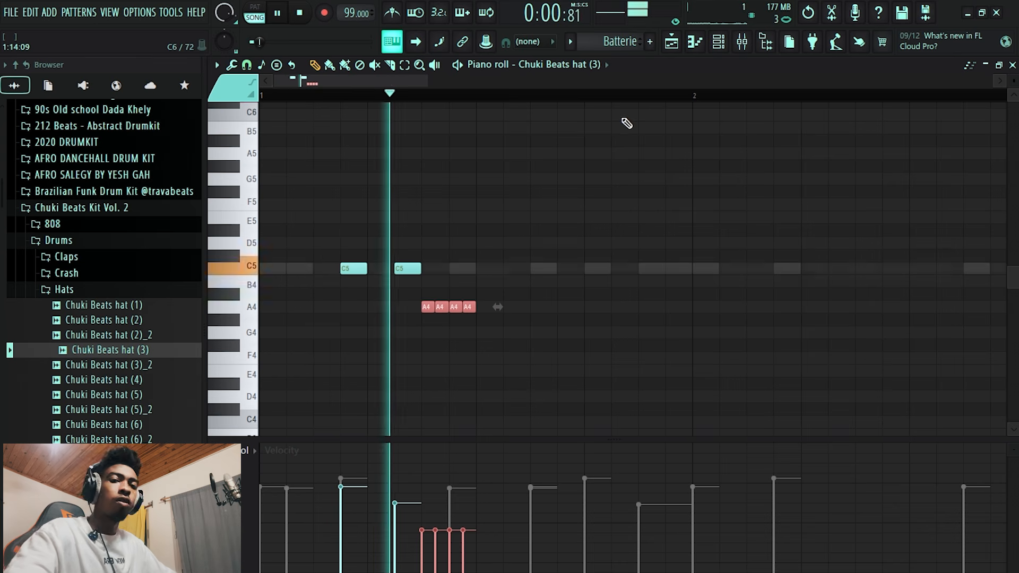
Transpose the four hat roll notes down to D#4 and shape their velocities into a rising ramp.
{"action": "key", "text": "shift+Down"}
{"action": "key", "text": "shift+Down"}
{"action": "key", "text": "shift+Down"}
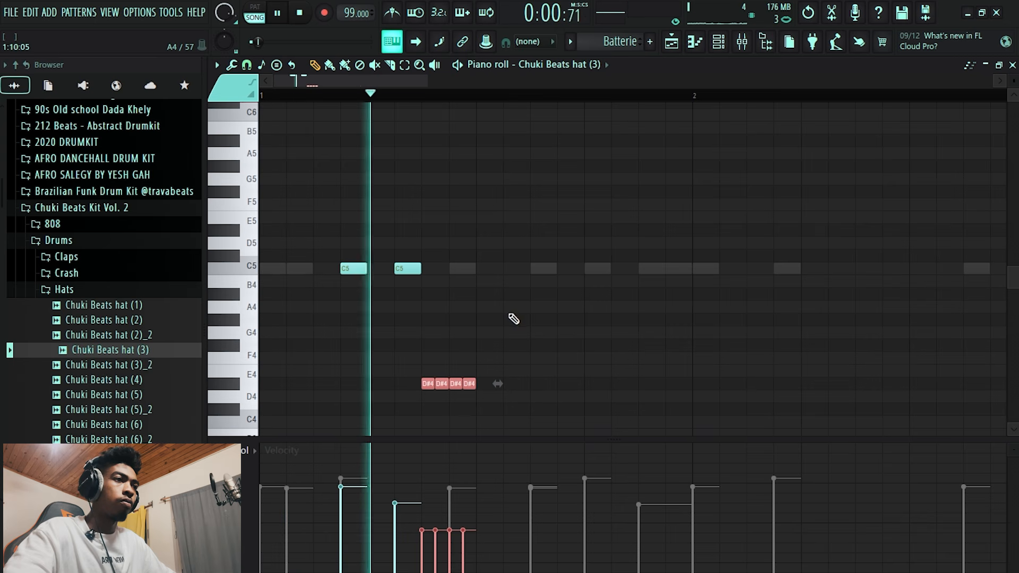
{"action": "left_click", "coordinate": [511, 313]}
{"action": "right_click", "coordinate": [535, 311]}
{"action": "scroll", "coordinate": [524, 286], "scroll_direction": "down", "scroll_amount": 1}
{"action": "key", "text": "space"}
{"action": "scroll", "coordinate": [453, 316], "scroll_direction": "down", "scroll_amount": 2}
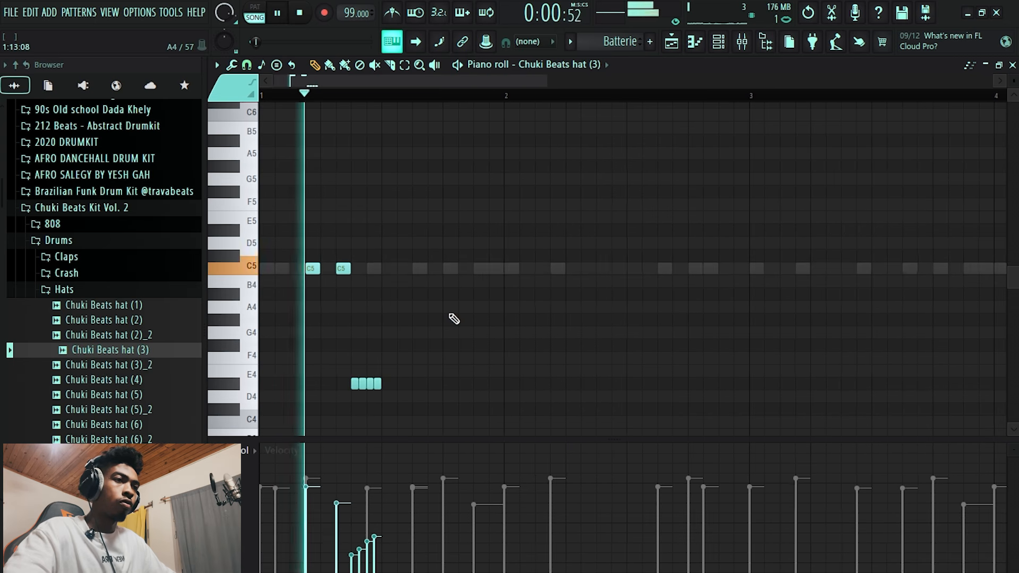
Pan the first C5 hat note right and the second left, and return to the velocity display.
{"action": "left_click", "coordinate": [245, 453]}
{"action": "left_click", "coordinate": [276, 477]}
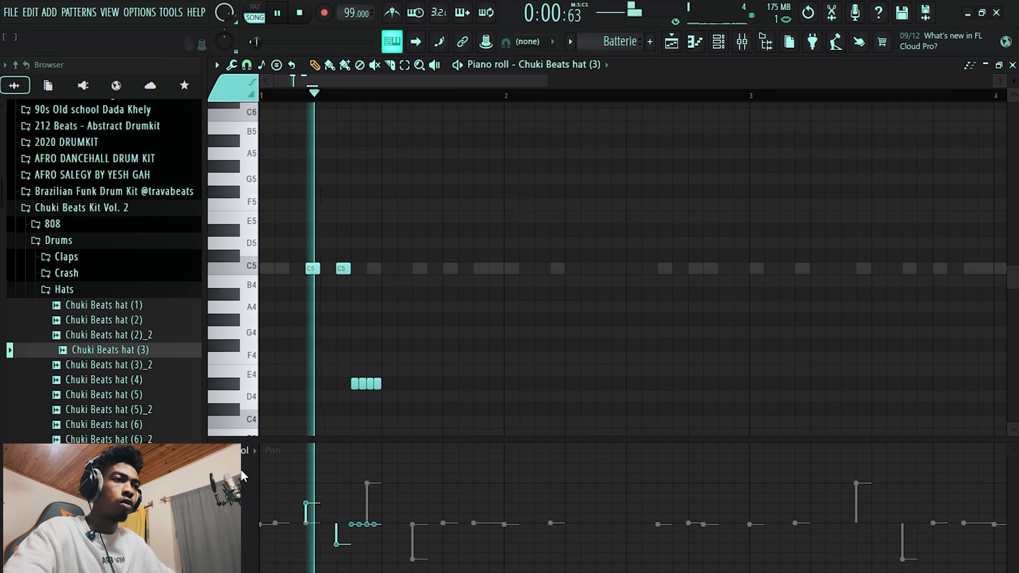
{"action": "left_click", "coordinate": [252, 451]}
{"action": "left_click", "coordinate": [263, 489]}
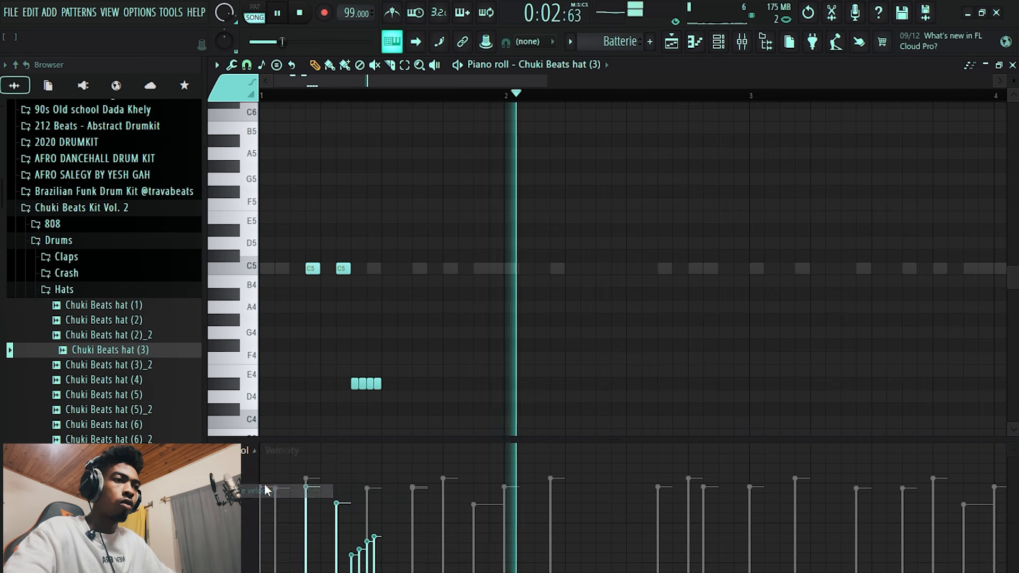
{"action": "key", "text": "space"}
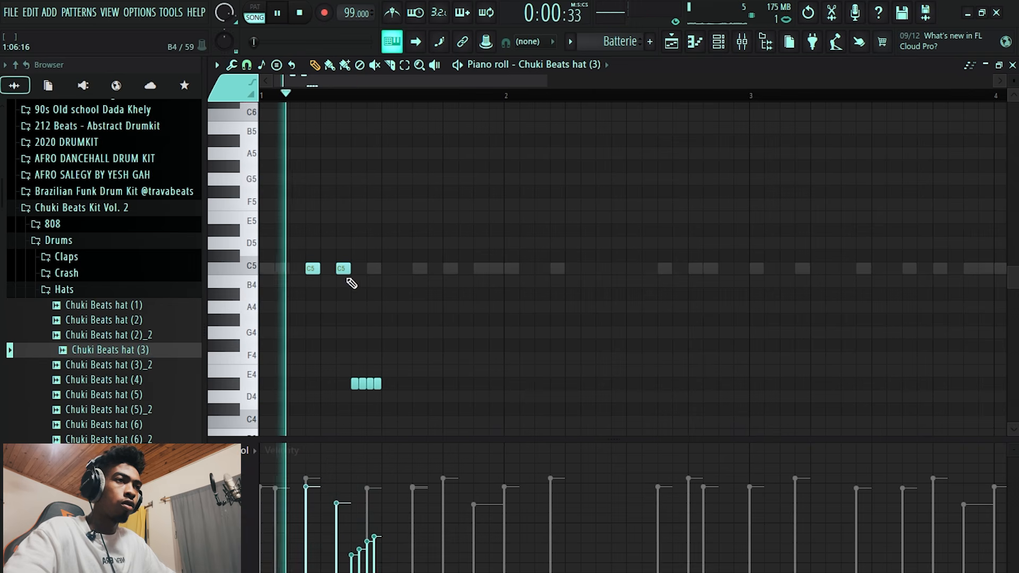
Add C5 hat notes at steps 9 and 11 of bar 1, soften the first, and pan them left and right respectively.
{"action": "scroll", "coordinate": [398, 297], "scroll_direction": "up", "scroll_amount": 2, "text": "ctrl"}
{"action": "left_click", "coordinate": [424, 270]}
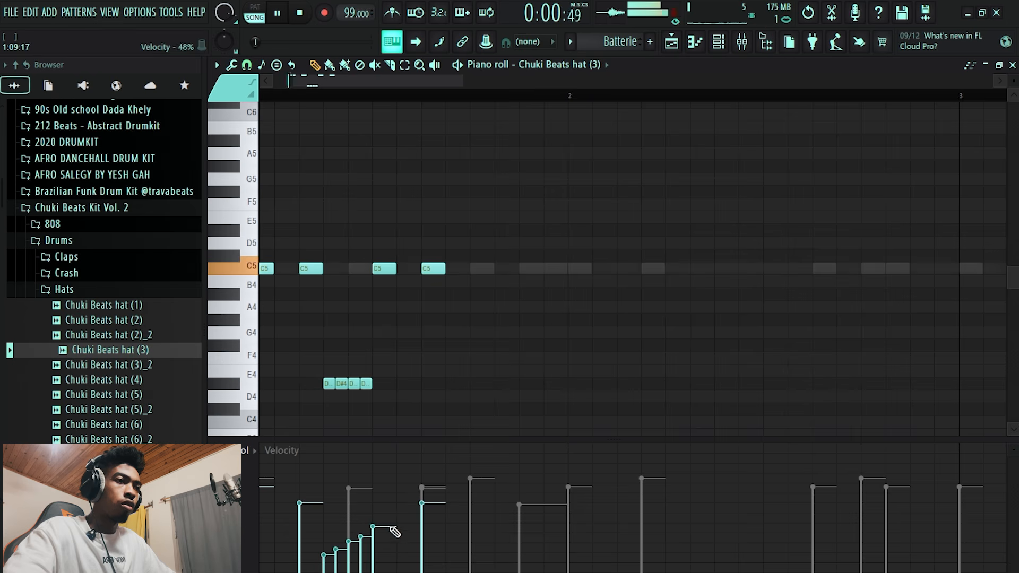
{"action": "left_click", "coordinate": [270, 451]}
{"action": "left_click", "coordinate": [281, 478]}
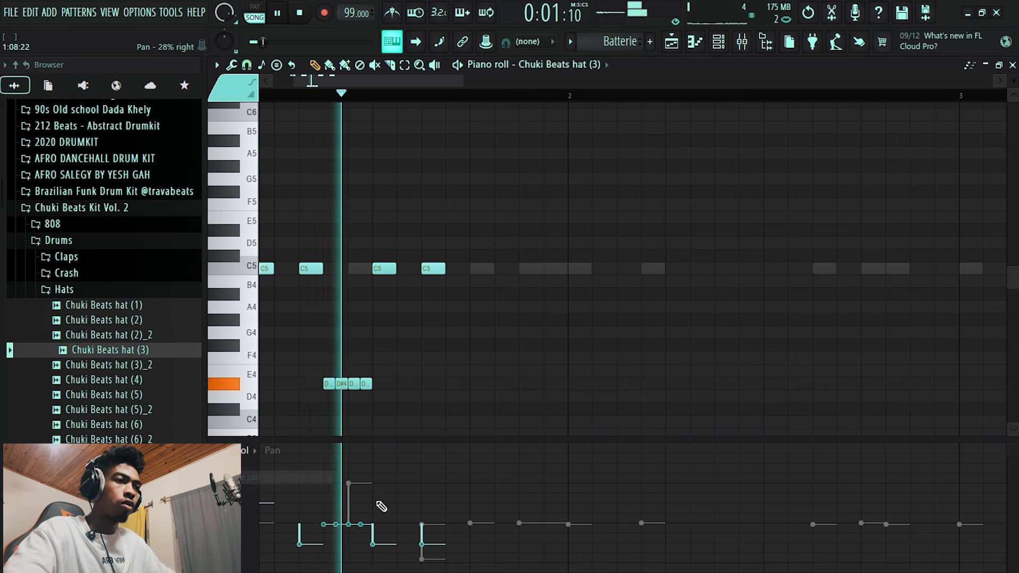
{"action": "scroll", "coordinate": [419, 371], "scroll_direction": "down", "scroll_amount": 2, "text": "ctrl"}
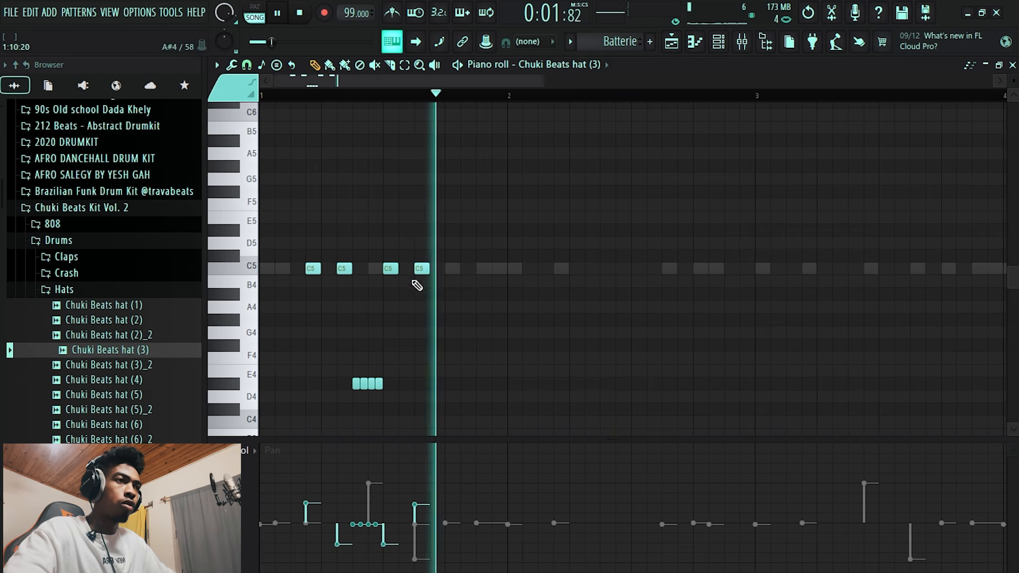
Add C5 hat notes at steps 15 and 16 of bar 1, panning the first right and the second left.
{"action": "scroll", "coordinate": [468, 286], "scroll_direction": "up", "scroll_amount": 4, "text": "ctrl"}
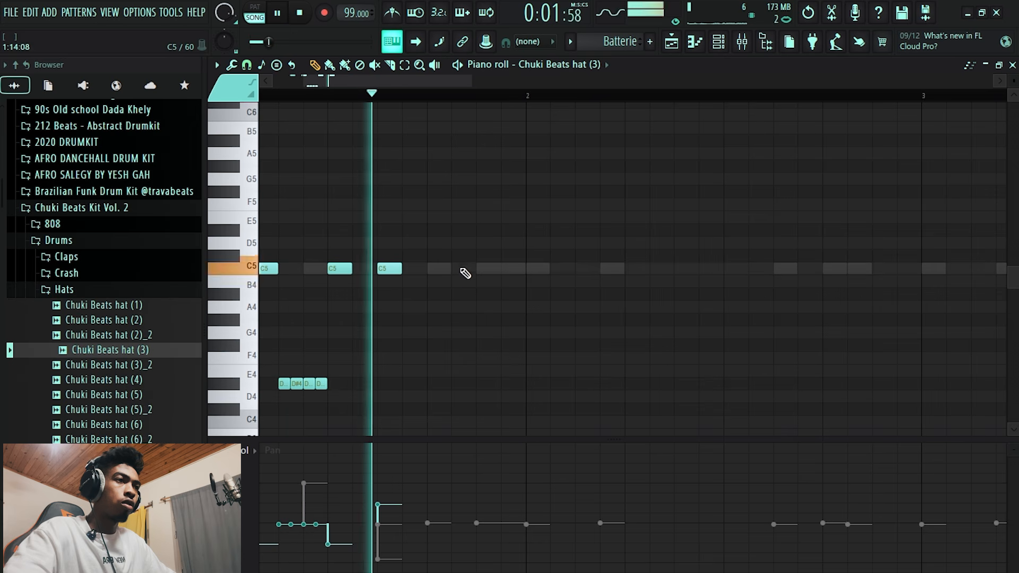
{"action": "left_click", "coordinate": [481, 269]}
{"action": "left_click", "coordinate": [528, 270]}
{"action": "key", "text": "space"}
{"action": "left_click", "coordinate": [509, 543]}
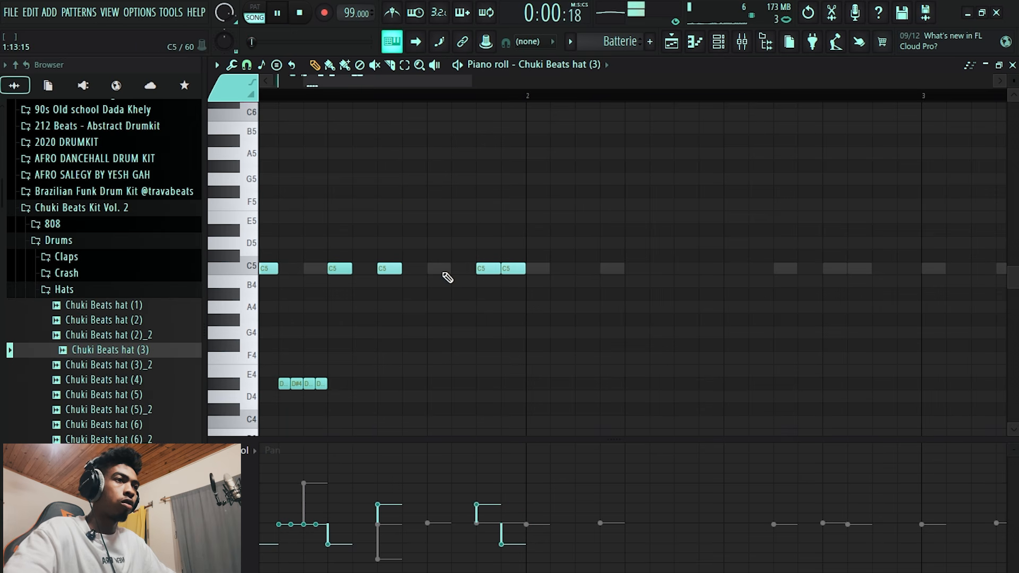
Remove the C5 hat notes at steps 13, 15 and 16 of bar 1 and duplicate the bar's hat pattern into bar 2.
{"action": "left_click", "coordinate": [478, 514]}
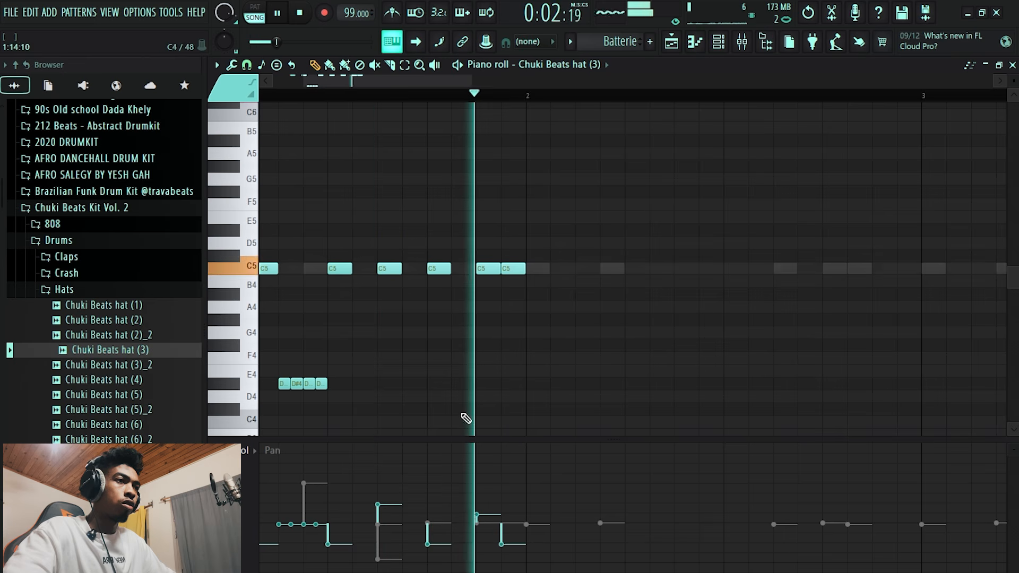
{"action": "right_click", "coordinate": [483, 269]}
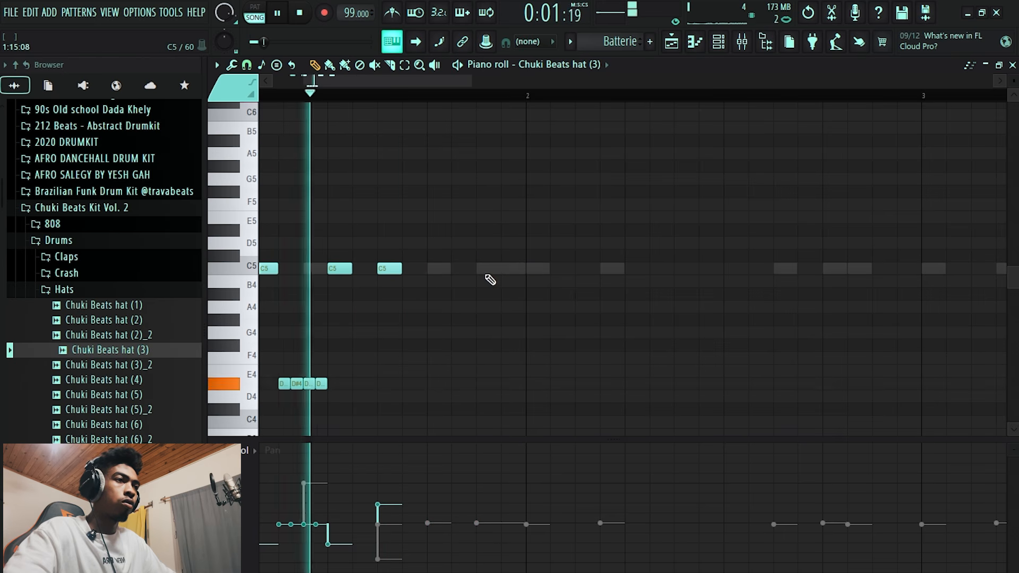
{"action": "scroll", "coordinate": [483, 277], "scroll_direction": "down", "scroll_amount": 2}
{"action": "key", "text": "space"}
{"action": "key", "text": "ctrl+a"}
{"action": "key", "text": "ctrl+b"}
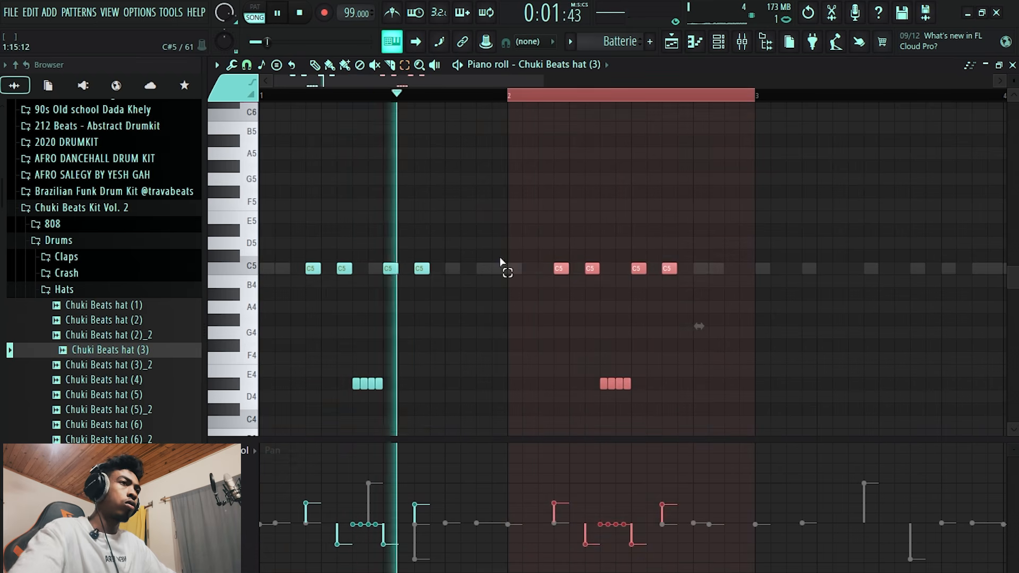
{"action": "left_click", "coordinate": [599, 108]}
{"action": "left_click", "coordinate": [320, 67]}
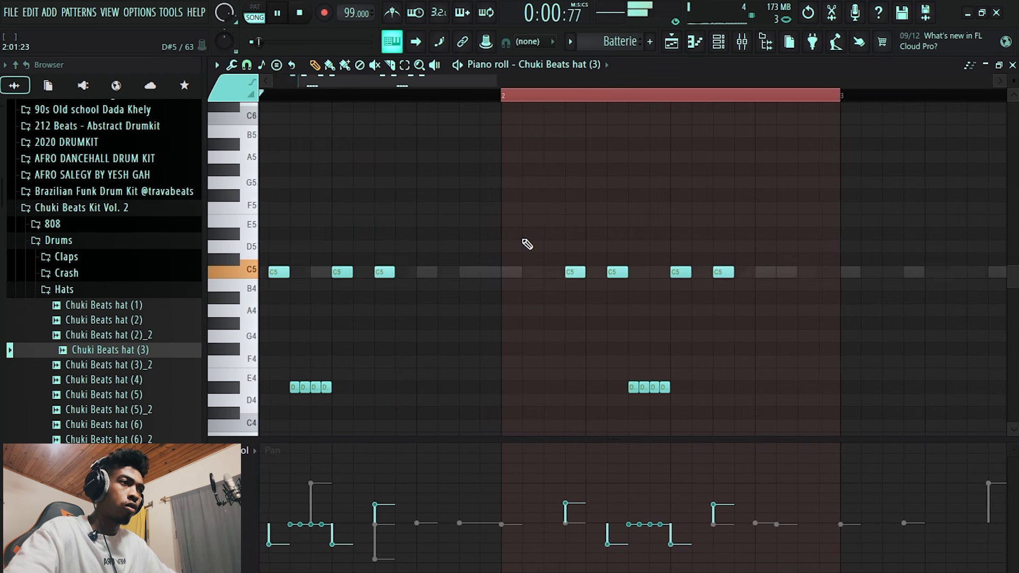
Add C5 hat notes at steps 15 and 16 of bar 2, panned slightly left and right respectively, and return to the velocity display.
{"action": "scroll", "coordinate": [527, 245], "scroll_direction": "down", "scroll_amount": 2}
{"action": "scroll", "coordinate": [530, 270], "scroll_direction": "up", "scroll_amount": 2}
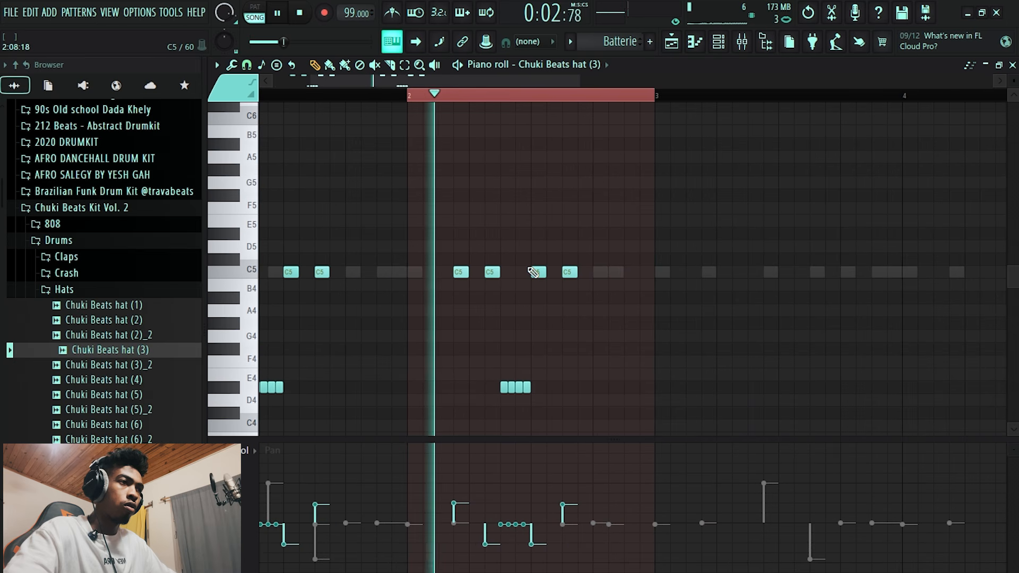
{"action": "key", "text": "space"}
{"action": "left_click", "coordinate": [631, 272]}
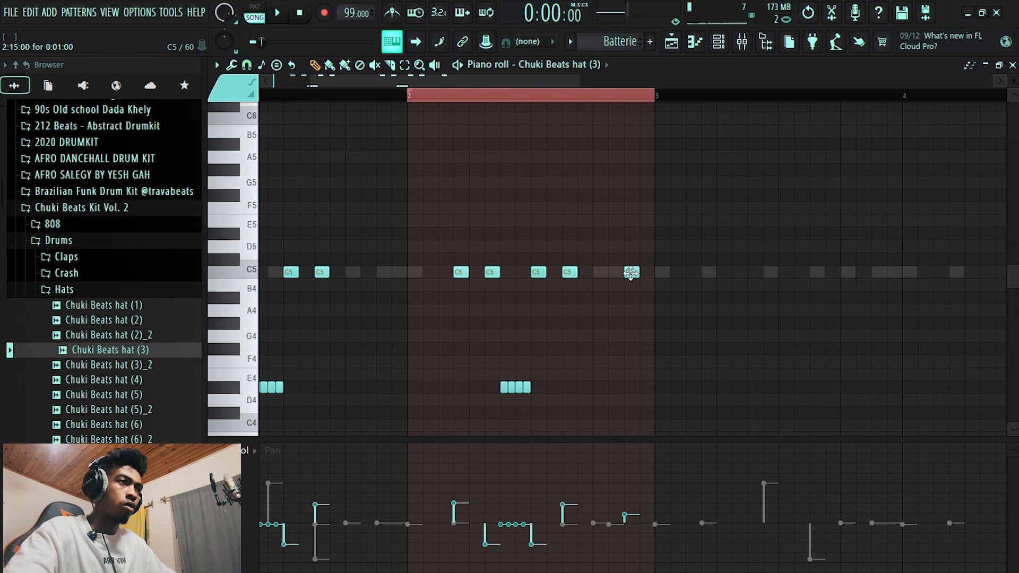
{"action": "scroll", "coordinate": [516, 197], "scroll_direction": "down", "scroll_amount": 1}
{"action": "left_click_drag", "start_coordinate": [610, 515], "coordinate": [629, 520]}
{"action": "left_click", "coordinate": [245, 452]}
{"action": "left_click", "coordinate": [254, 491]}
{"action": "key", "text": "space"}
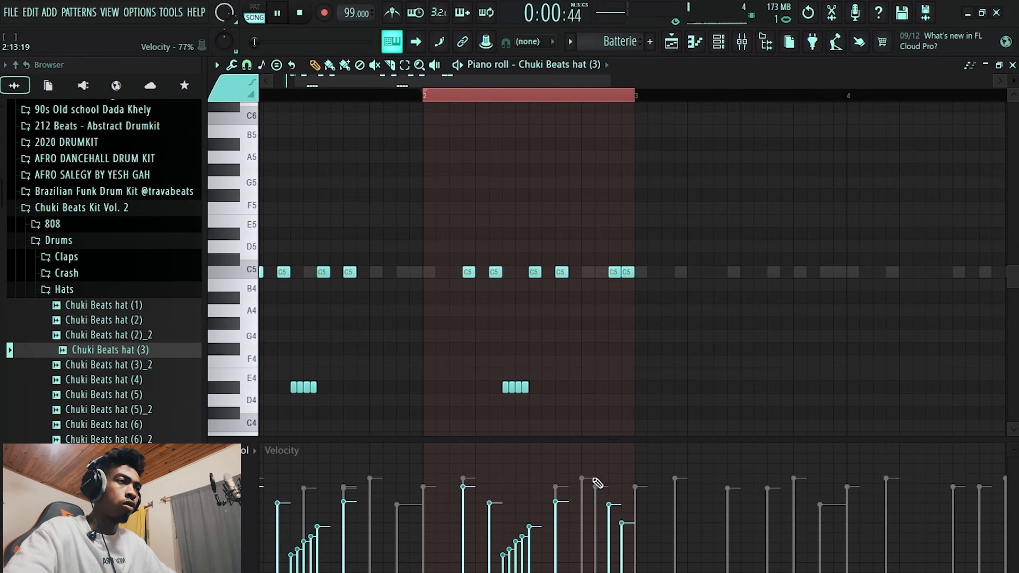
Delete the first two notes of the D#4 hat roll in bar 2.
{"action": "scroll", "coordinate": [531, 318], "scroll_direction": "down", "scroll_amount": 2}
{"action": "left_click", "coordinate": [456, 105]}
{"action": "double_click", "coordinate": [457, 97]}
{"action": "left_click_drag", "start_coordinate": [455, 99], "coordinate": [455, 114]}
{"action": "key", "text": "Delete"}
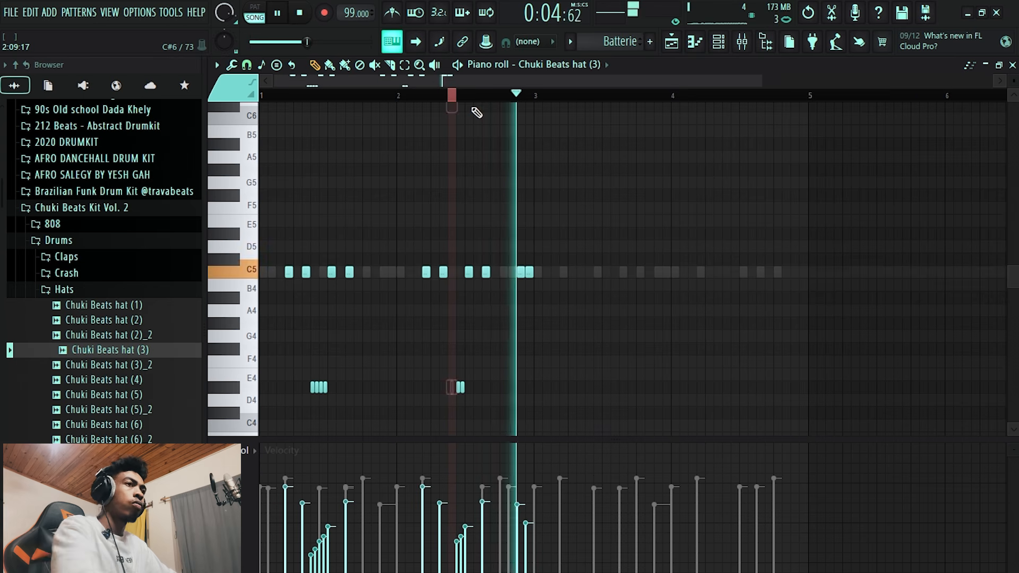
{"action": "key", "text": "space"}
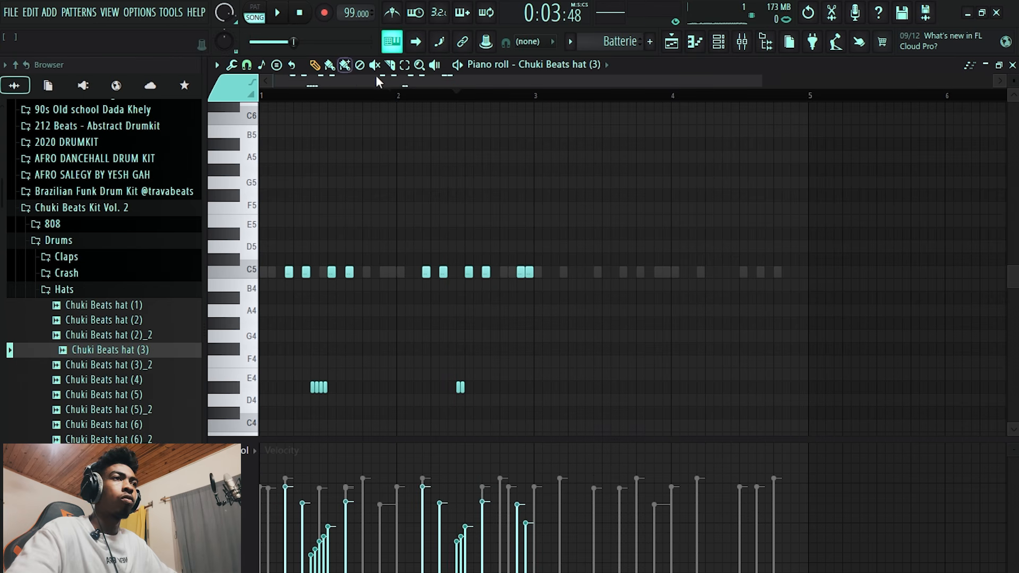
Duplicate the hat notes of bars 1 and 2 into bars 3 and 4.
{"action": "left_click_drag", "start_coordinate": [534, 97], "coordinate": [3, 87]}
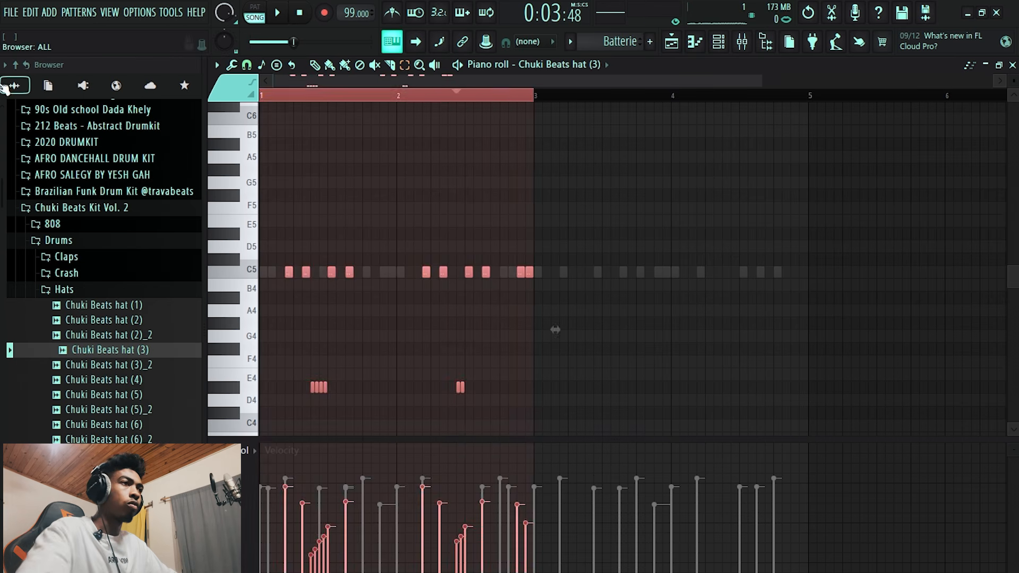
{"action": "key", "text": "ctrl+b"}
{"action": "left_click", "coordinate": [565, 100], "text": "ctrl"}
{"action": "key", "text": "space"}
{"action": "scroll", "coordinate": [455, 296], "scroll_direction": "down", "scroll_amount": 2}
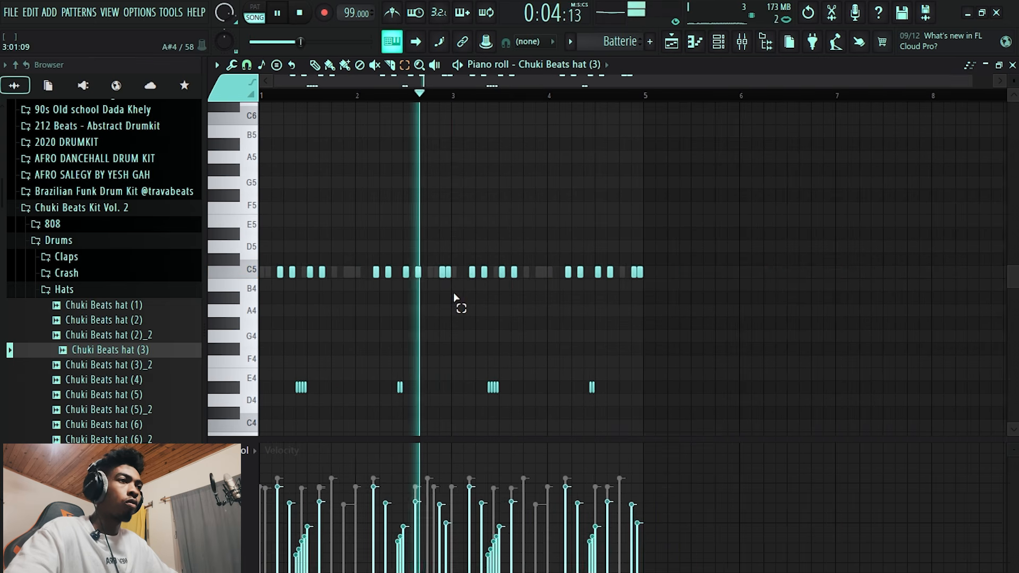
Add C5 hat notes at steps 1 and 2 of bar 4, giving the second a softer velocity.
{"action": "scroll", "coordinate": [454, 296], "scroll_direction": "up", "scroll_amount": 3}
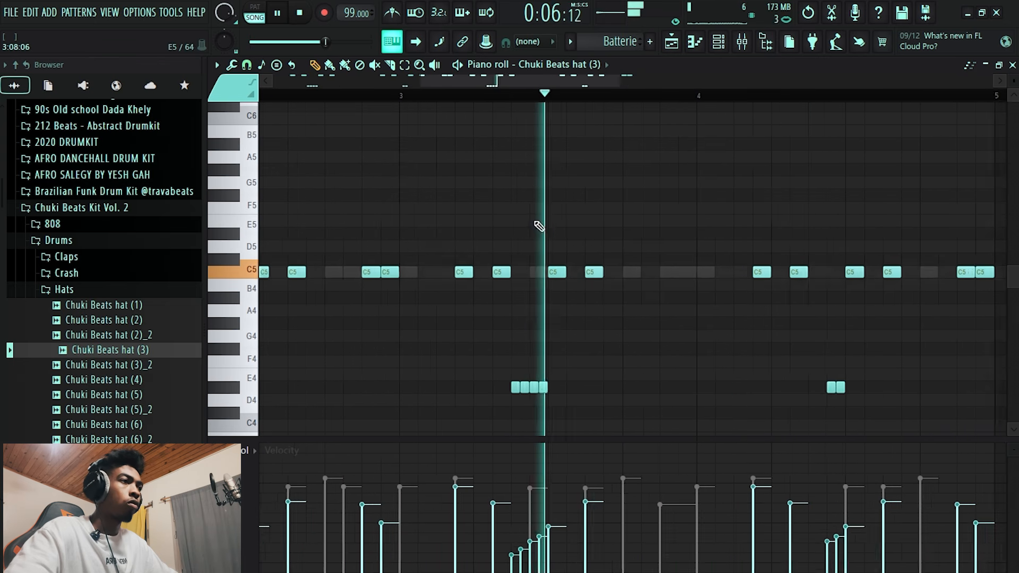
{"action": "scroll", "coordinate": [659, 244], "scroll_direction": "up", "scroll_amount": 3}
{"action": "key", "text": "space"}
{"action": "scroll", "coordinate": [602, 316], "scroll_direction": "down", "scroll_amount": 1}
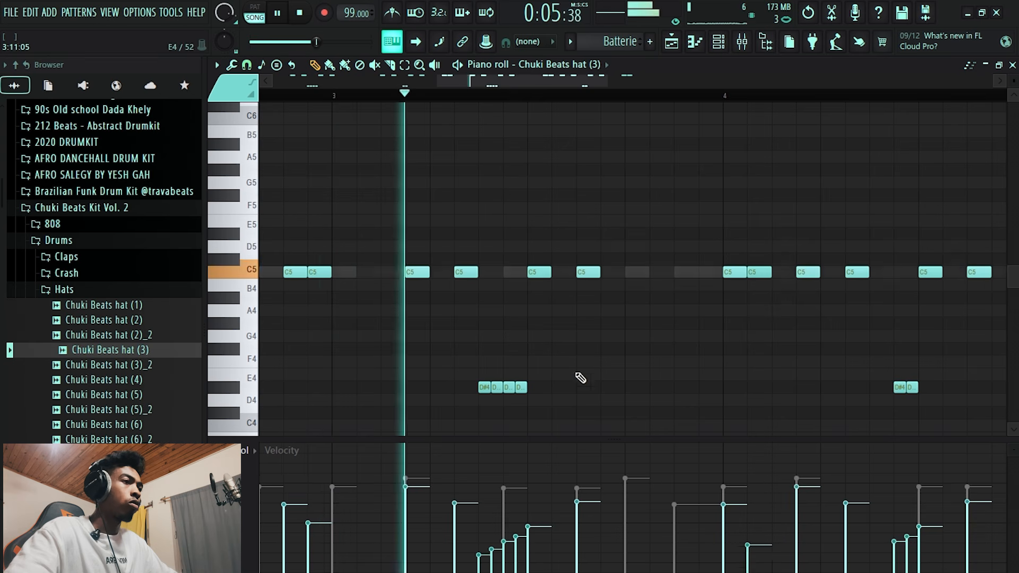
Pan the C5 hat note at step 1 of bar 4 left and the one at step 2 right.
{"action": "scroll", "coordinate": [562, 360], "scroll_direction": "down", "scroll_amount": 2}
{"action": "left_click", "coordinate": [249, 451]}
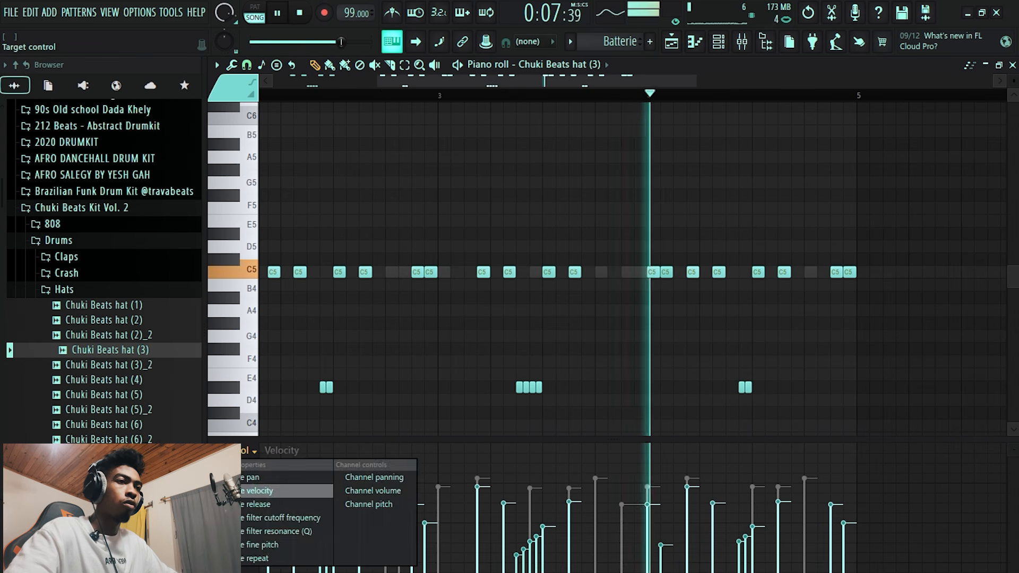
{"action": "left_click", "coordinate": [312, 481]}
{"action": "left_click", "coordinate": [691, 507]}
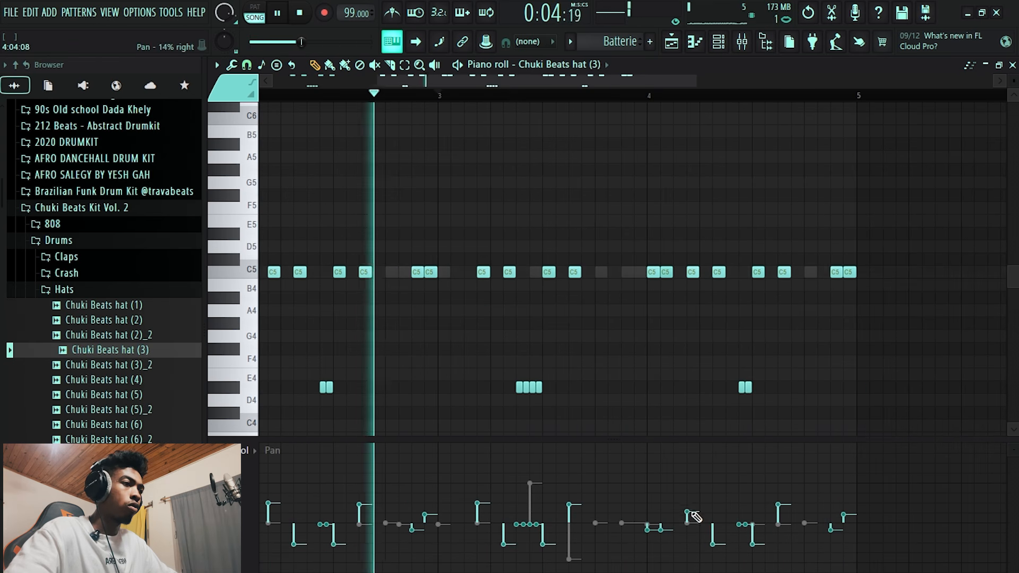
{"action": "mouse_move", "coordinate": [651, 522]}
{"action": "left_mouse_down"}
{"action": "mouse_move", "coordinate": [663, 494]}
{"action": "mouse_move", "coordinate": [661, 540]}
{"action": "left_mouse_up"}
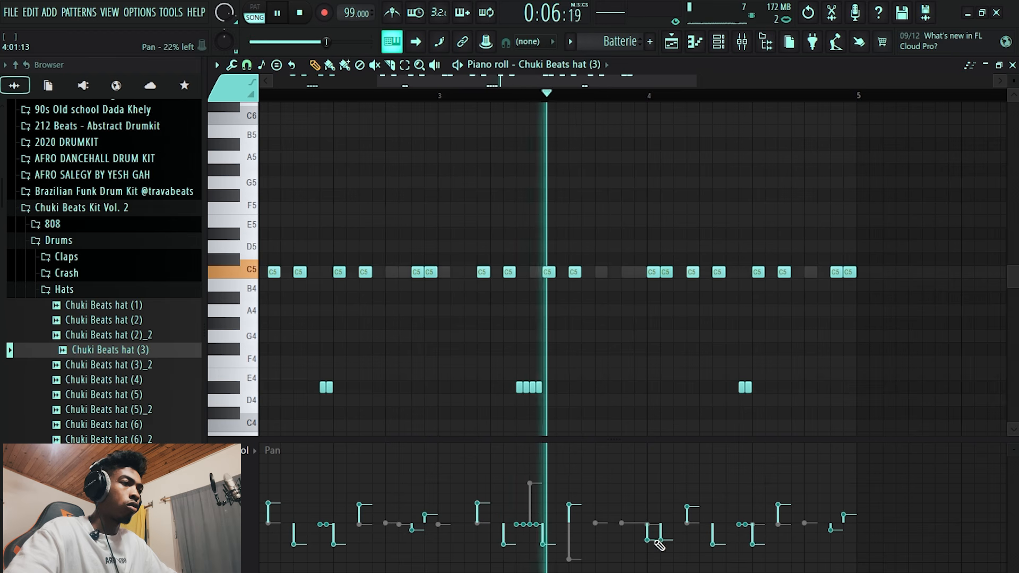
{"action": "left_click", "coordinate": [664, 497]}
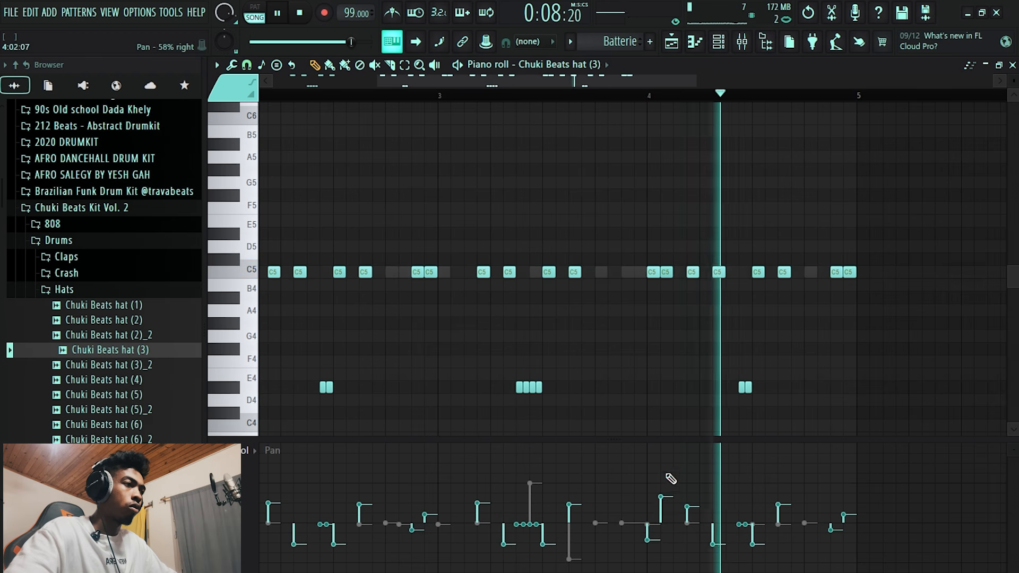
{"action": "scroll", "coordinate": [711, 349], "scroll_direction": "down", "scroll_amount": 2}
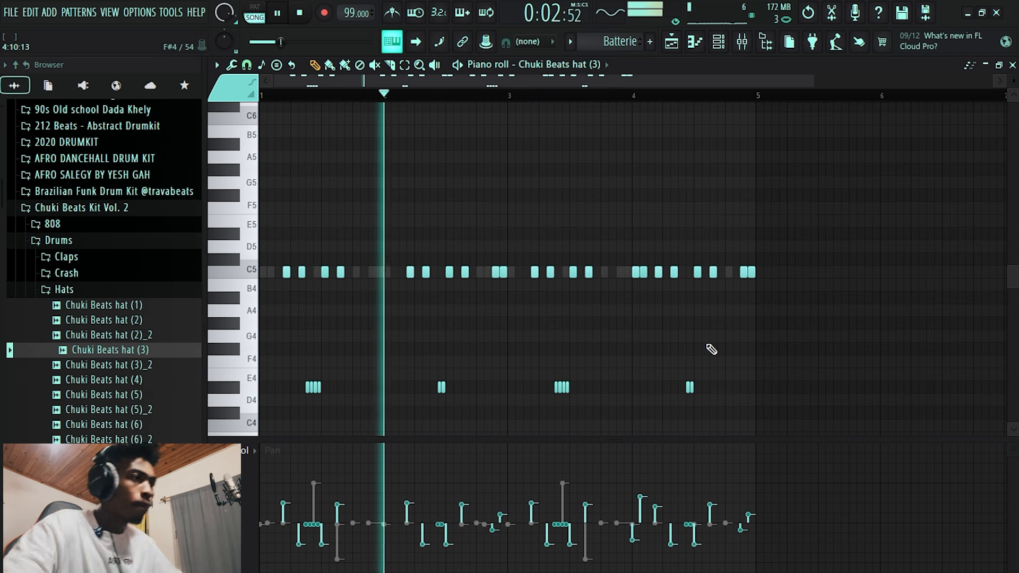
Unmute the Bongo 1 (Gang) channel and open its piano roll.
{"action": "left_click", "coordinate": [675, 49]}
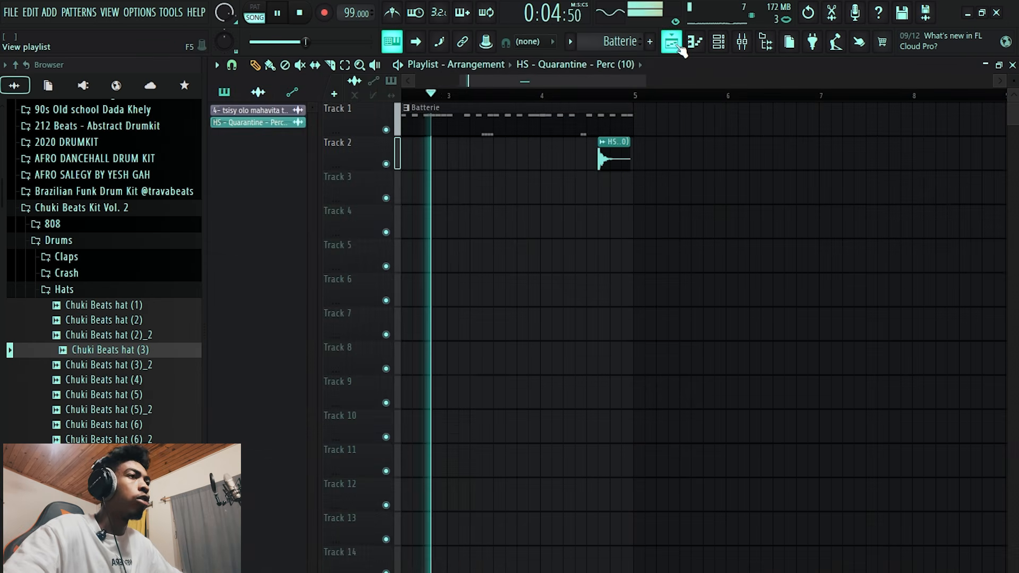
{"action": "left_click", "coordinate": [715, 49]}
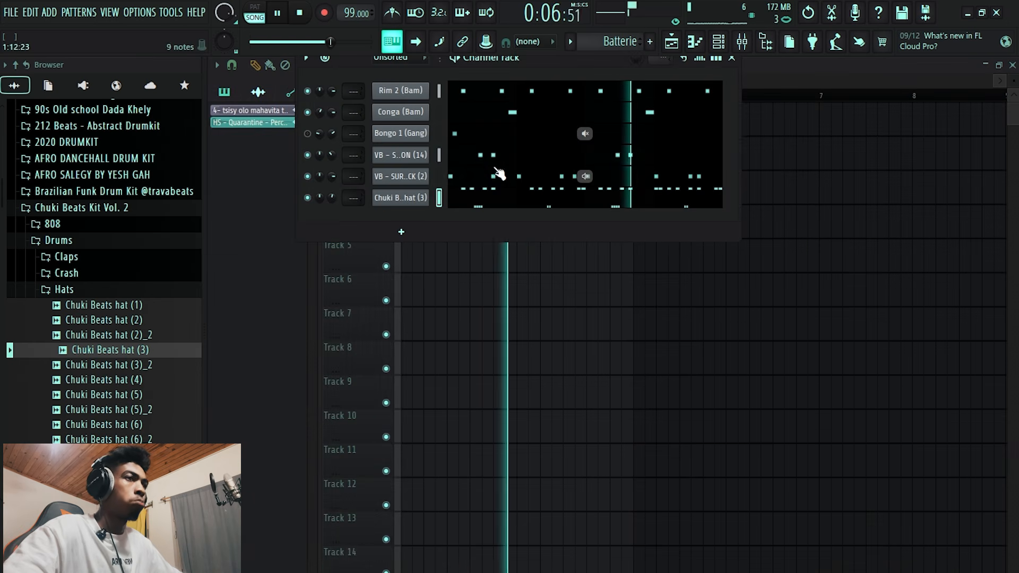
{"action": "right_click", "coordinate": [393, 136]}
{"action": "left_click", "coordinate": [393, 135]}
{"action": "left_click", "coordinate": [308, 133]}
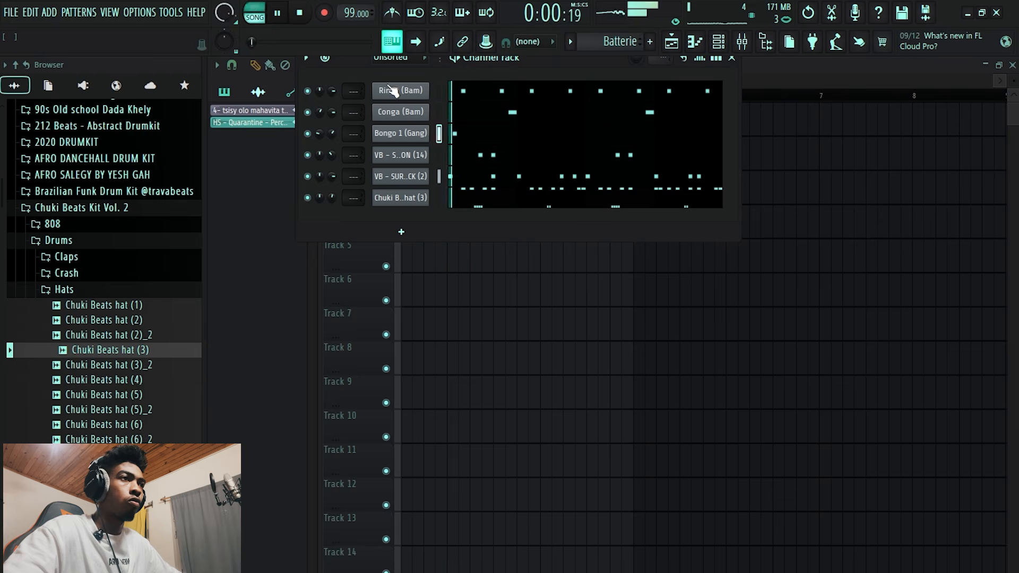
{"action": "key", "text": "F7"}
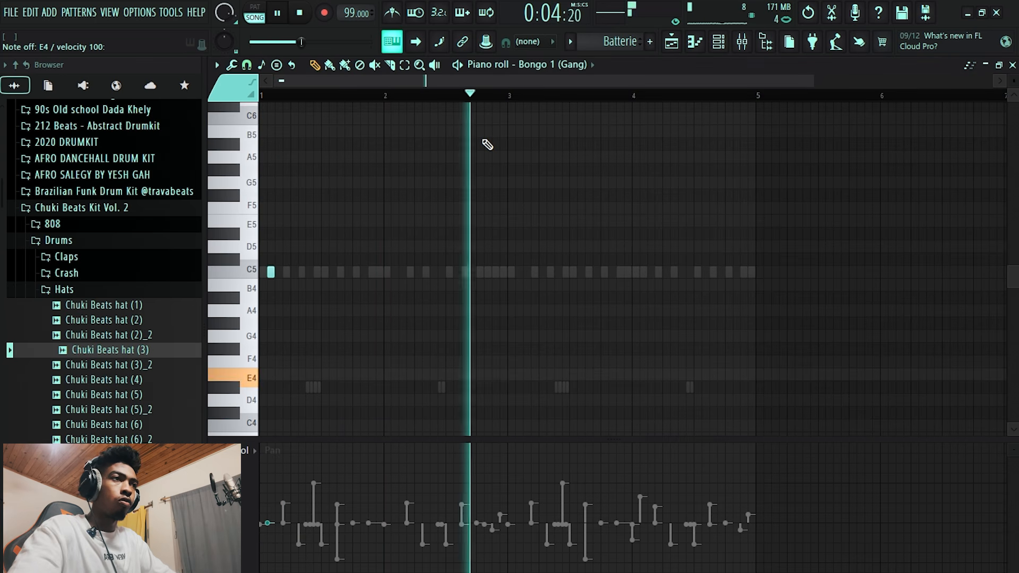
Delete the Bongo 1 (Gang) channel from the channel rack.
{"action": "left_click", "coordinate": [719, 42]}
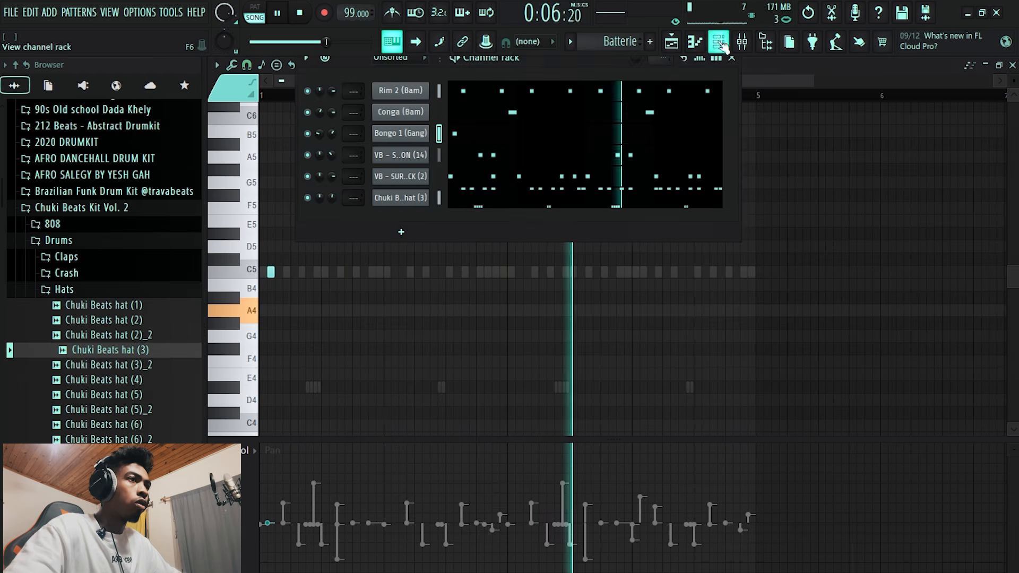
{"action": "right_click", "coordinate": [424, 132]}
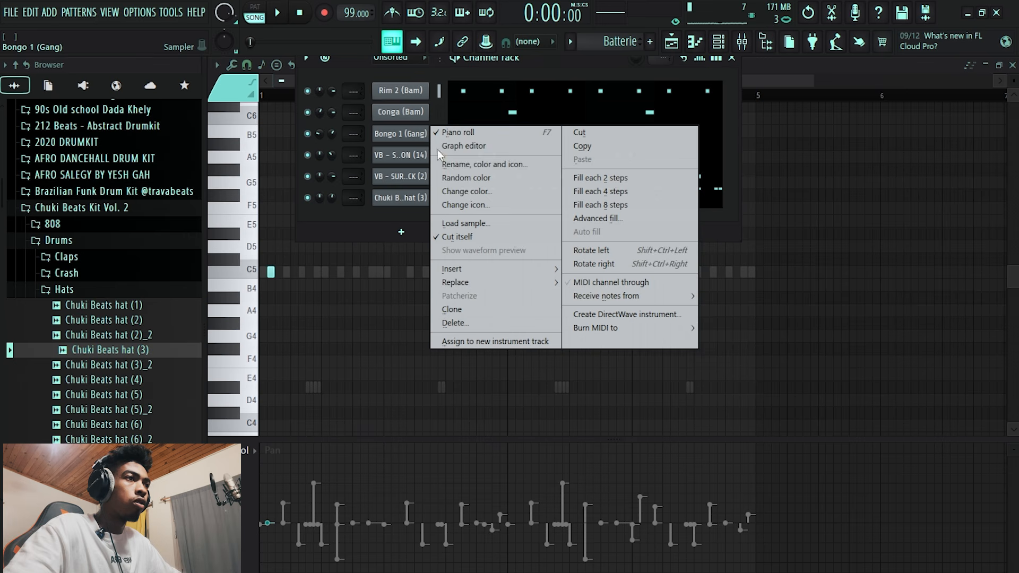
{"action": "left_click", "coordinate": [457, 322]}
{"action": "left_click", "coordinate": [559, 354]}
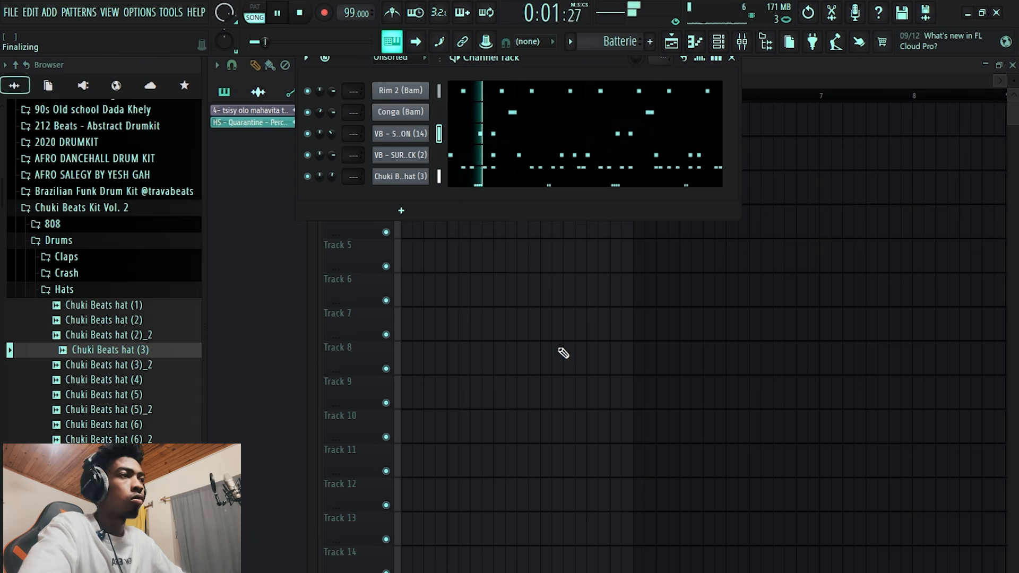
Collapse the Hats sample folder and slightly adjust the main volume.
{"action": "left_click", "coordinate": [66, 289]}
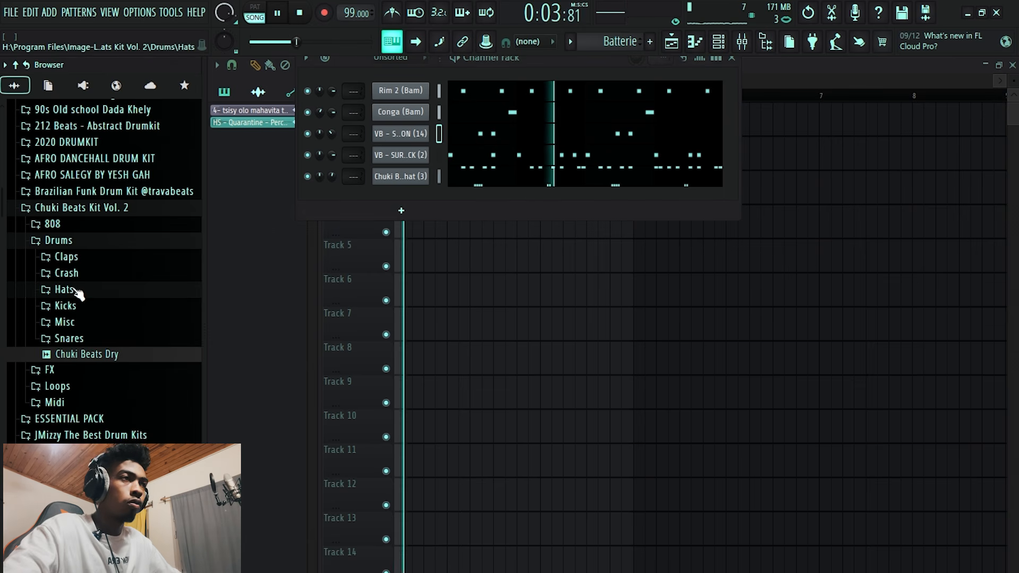
{"action": "left_click", "coordinate": [732, 60]}
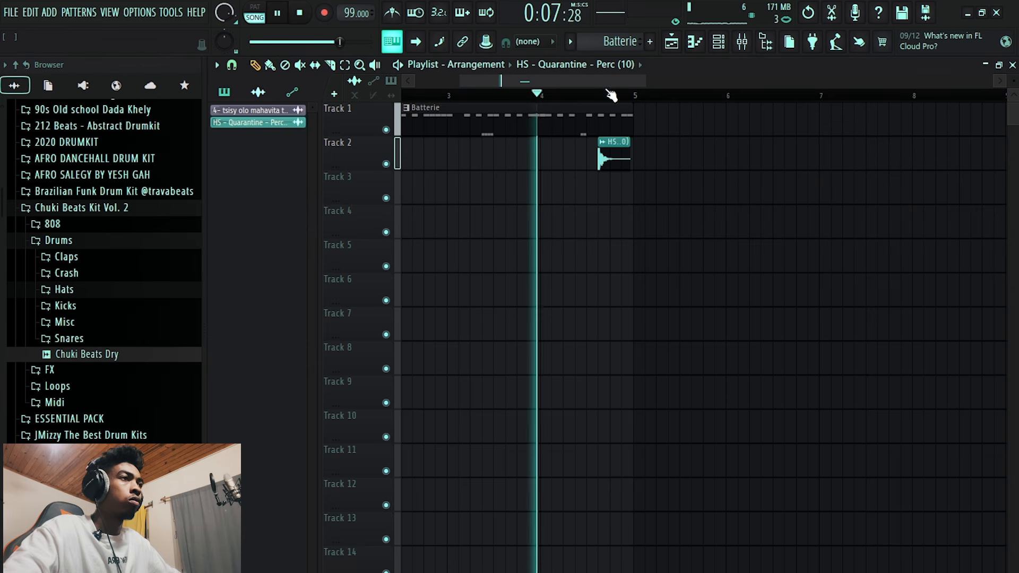
{"action": "left_click_drag", "start_coordinate": [224, 13], "coordinate": [224, 8]}
{"action": "key", "text": "space"}
Select all five drum channels and route them to consecutive mixer tracks starting from Insert 1.
{"action": "left_click", "coordinate": [717, 42]}
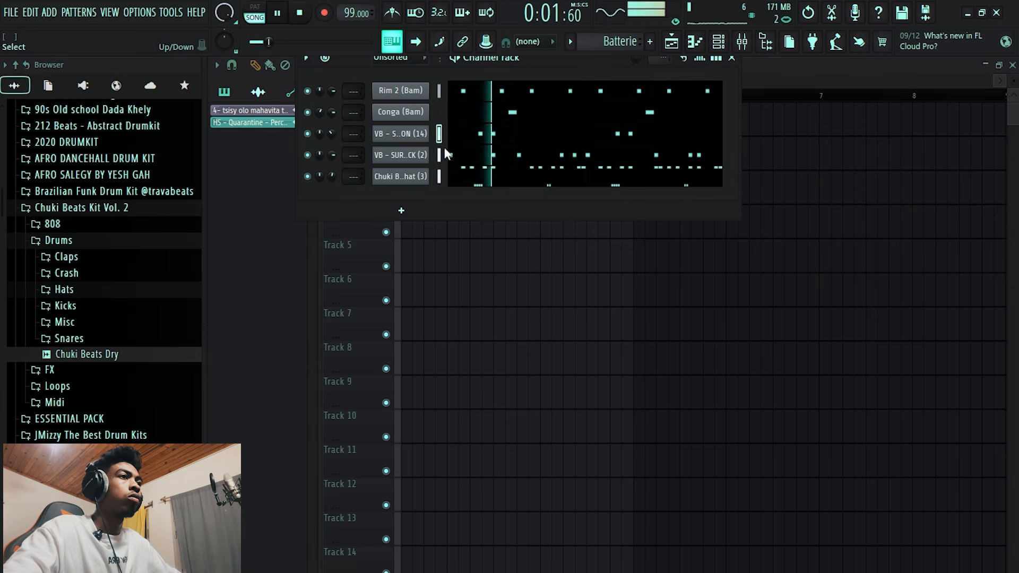
{"action": "left_click", "coordinate": [749, 44]}
{"action": "right_click", "coordinate": [253, 212]}
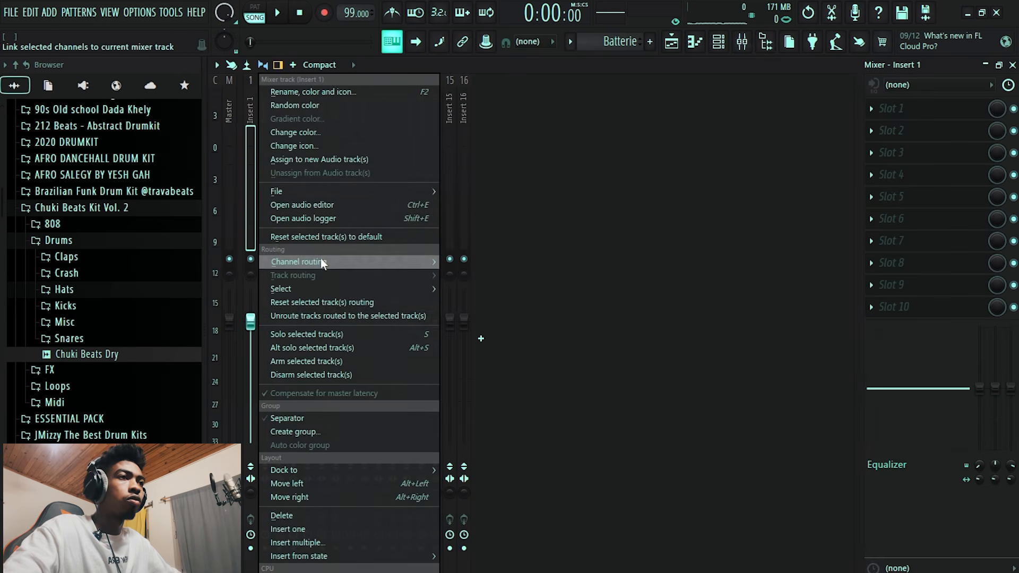
{"action": "left_click", "coordinate": [477, 276]}
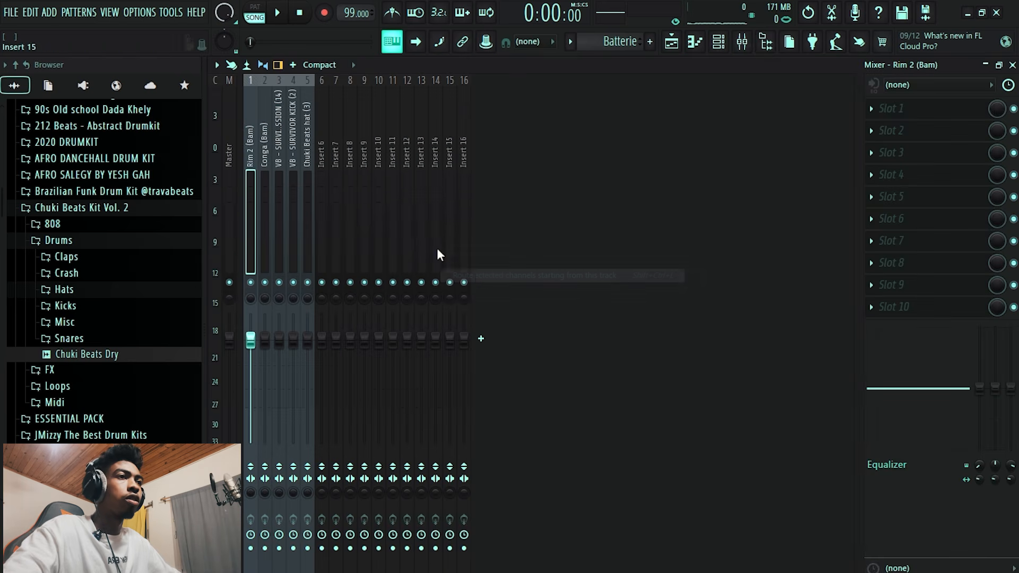
Adjust the stereo separation of the VB - SURVIVOR KICK (2) and Rim 2 (Bam) mixer tracks, and lower the rim's volume slightly.
{"action": "left_click", "coordinate": [295, 212]}
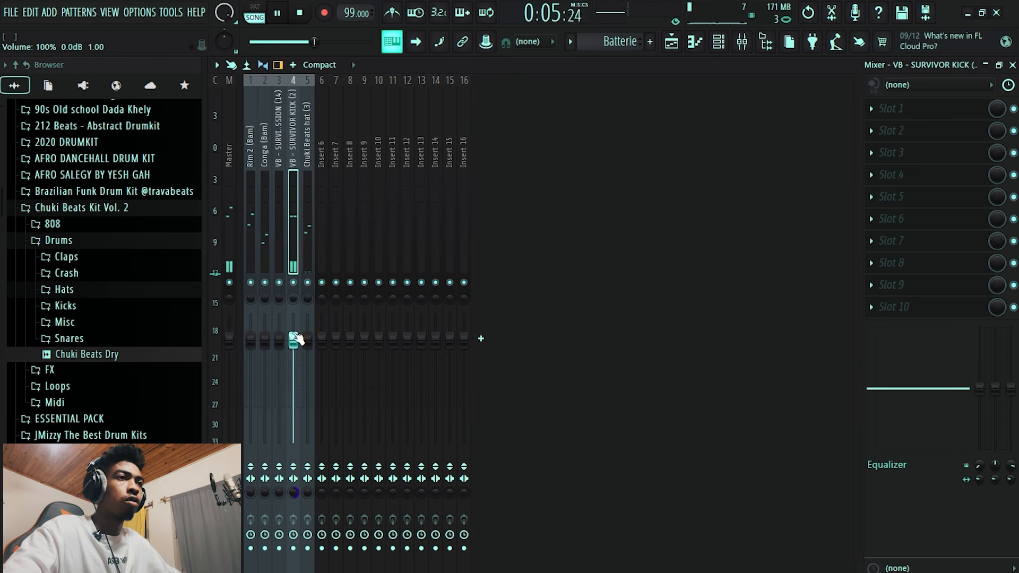
{"action": "left_click", "coordinate": [247, 263]}
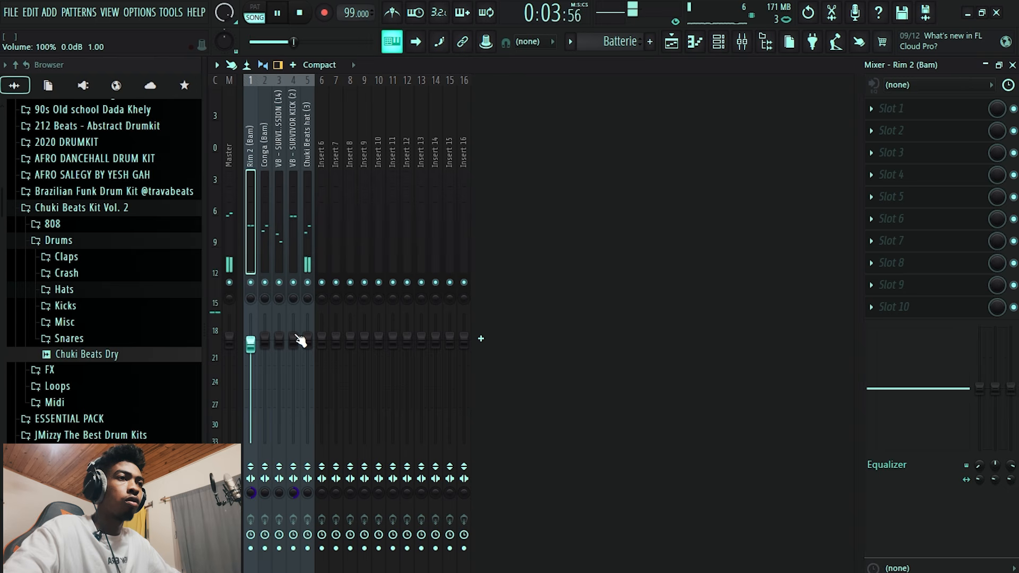
Return to the playlist and listen to the drum pattern with the HS - Quarantine - Perc (10) clip, ending playback.
{"action": "left_click", "coordinate": [695, 39]}
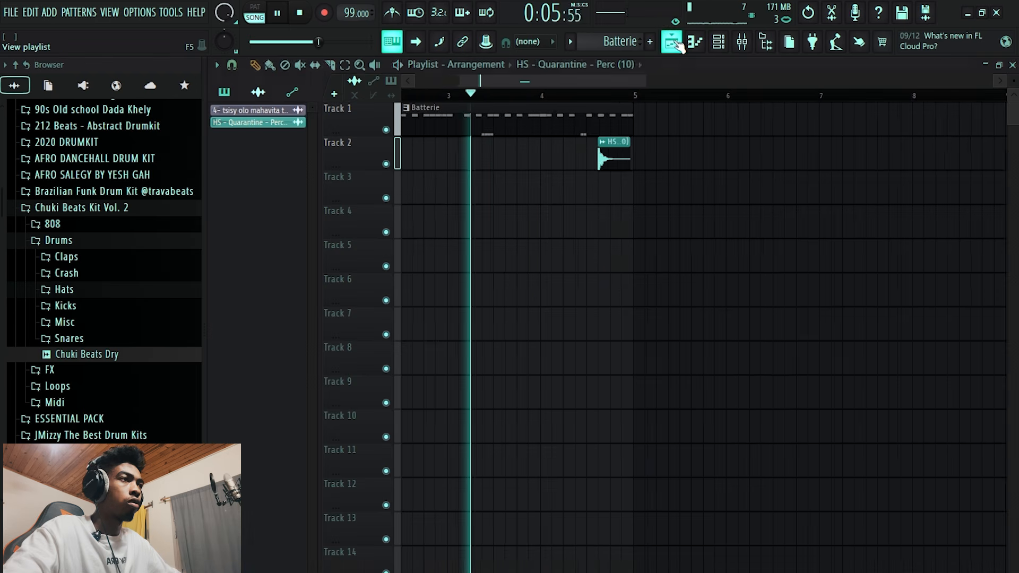
{"action": "scroll", "coordinate": [548, 298], "scroll_direction": "up", "scroll_amount": 1}
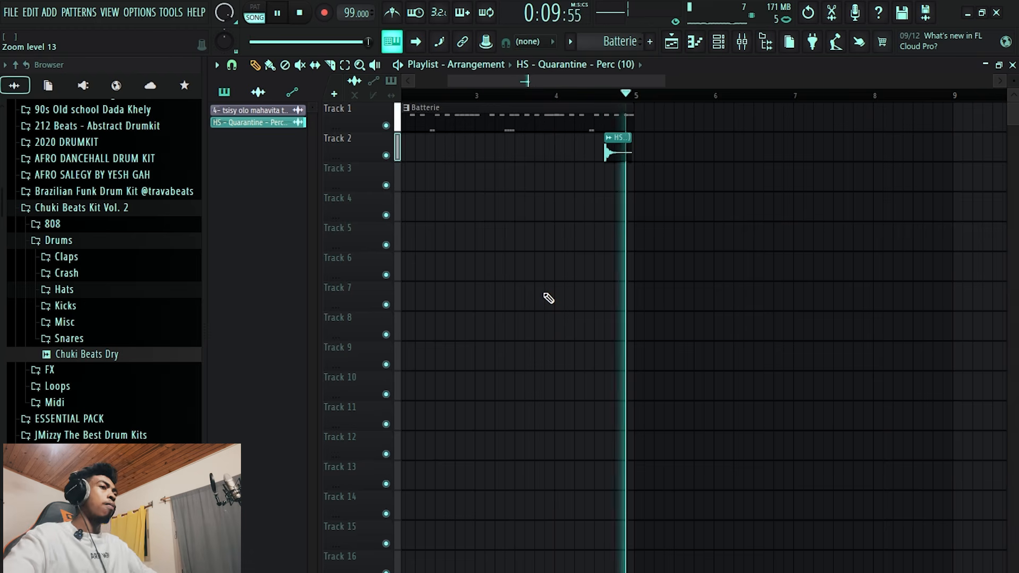
{"action": "key", "text": "space"}
{"action": "scroll", "coordinate": [644, 182], "scroll_direction": "up", "scroll_amount": 2}
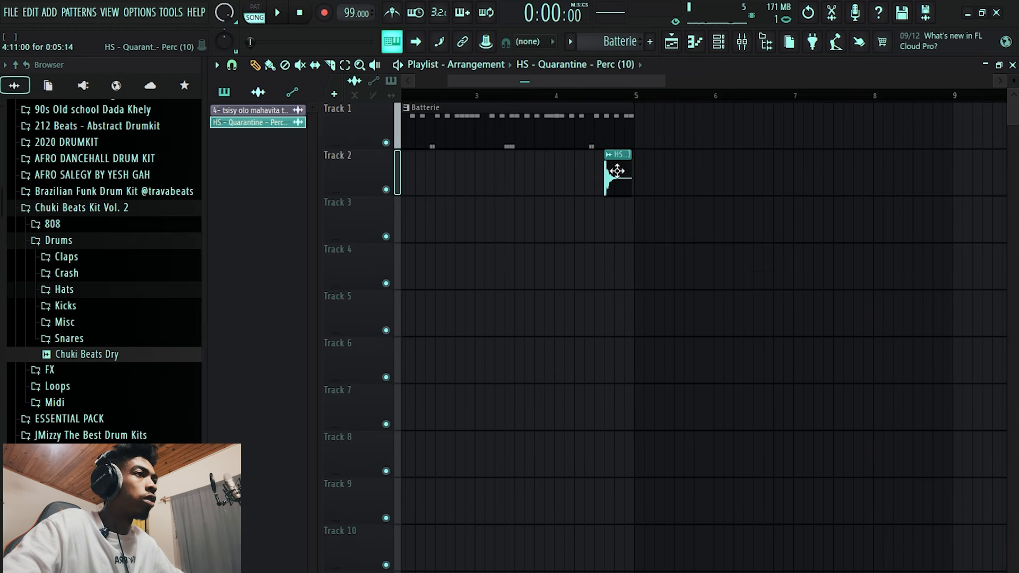
Look at the channel settings of the HS - Quarantine - Perc (10) clip, and return to the playlist.
{"action": "double_click", "coordinate": [616, 171]}
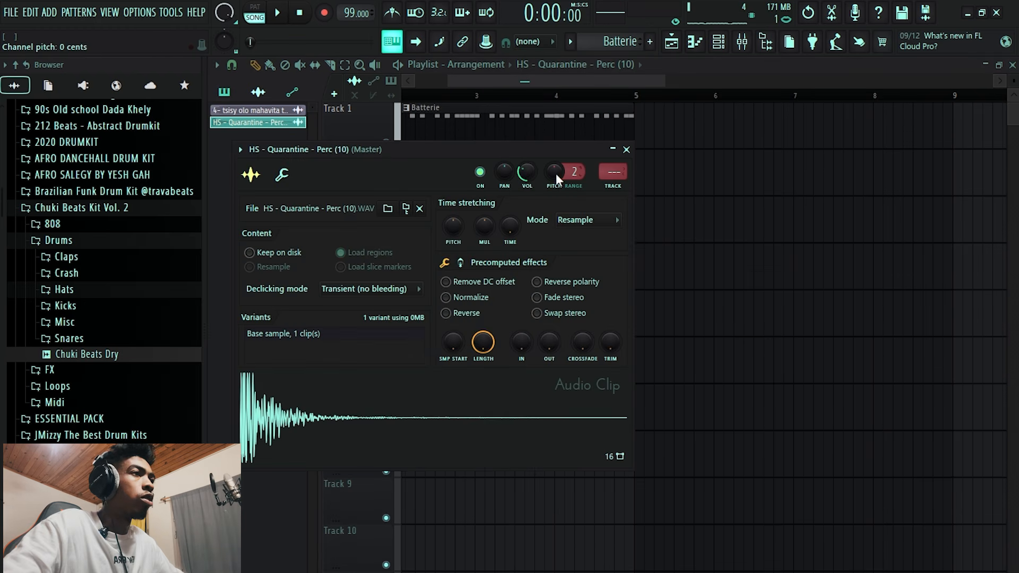
{"action": "left_click", "coordinate": [672, 42]}
{"action": "scroll", "coordinate": [478, 205], "scroll_direction": "down", "scroll_amount": 4}
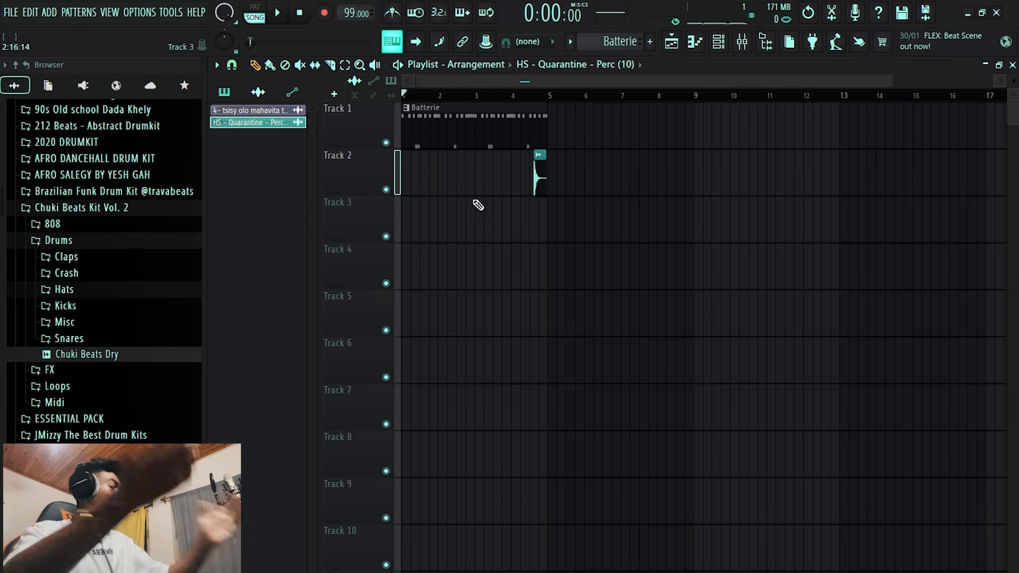
Show the Unsorted channel group and split the Batterie pattern into one pattern per channel.
{"action": "left_click", "coordinate": [717, 44]}
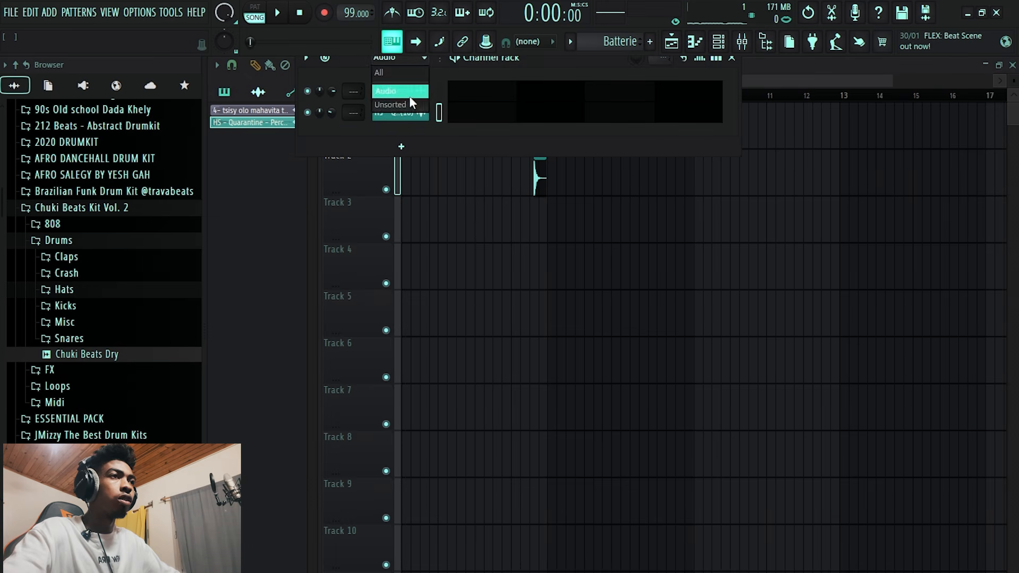
{"action": "left_click", "coordinate": [403, 104]}
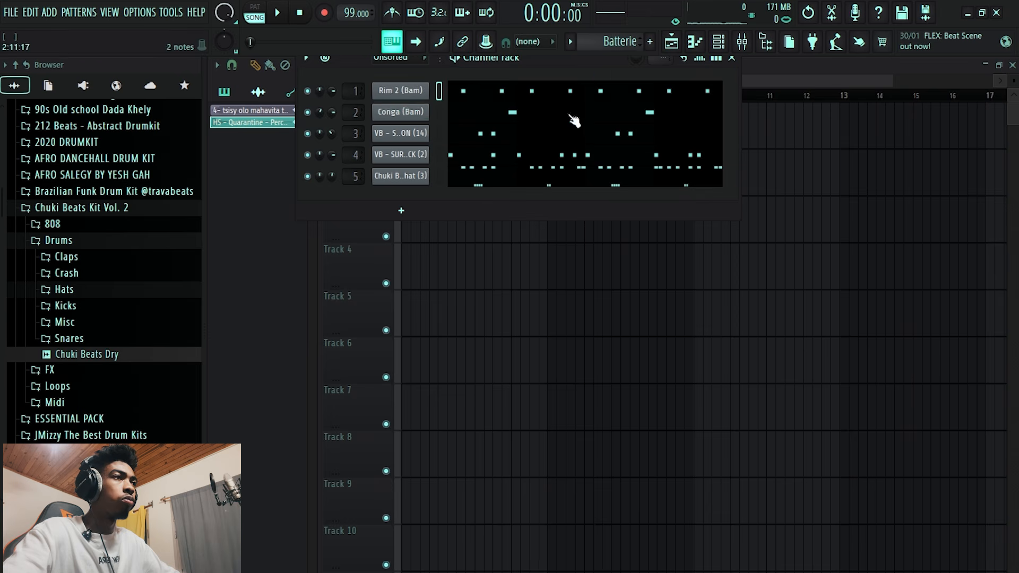
{"action": "left_click", "coordinate": [681, 41]}
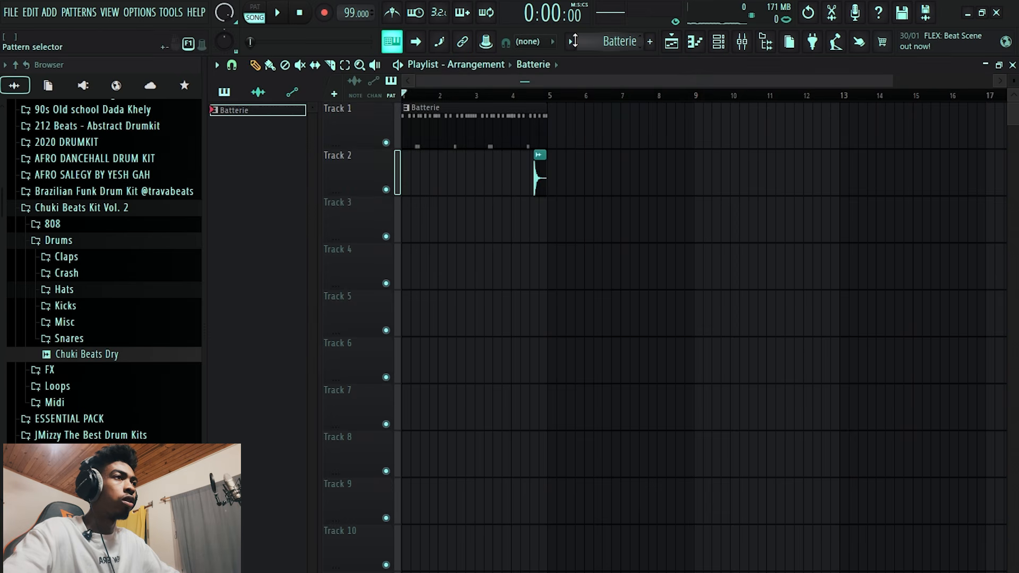
{"action": "left_click", "coordinate": [570, 41]}
{"action": "left_click", "coordinate": [652, 282]}
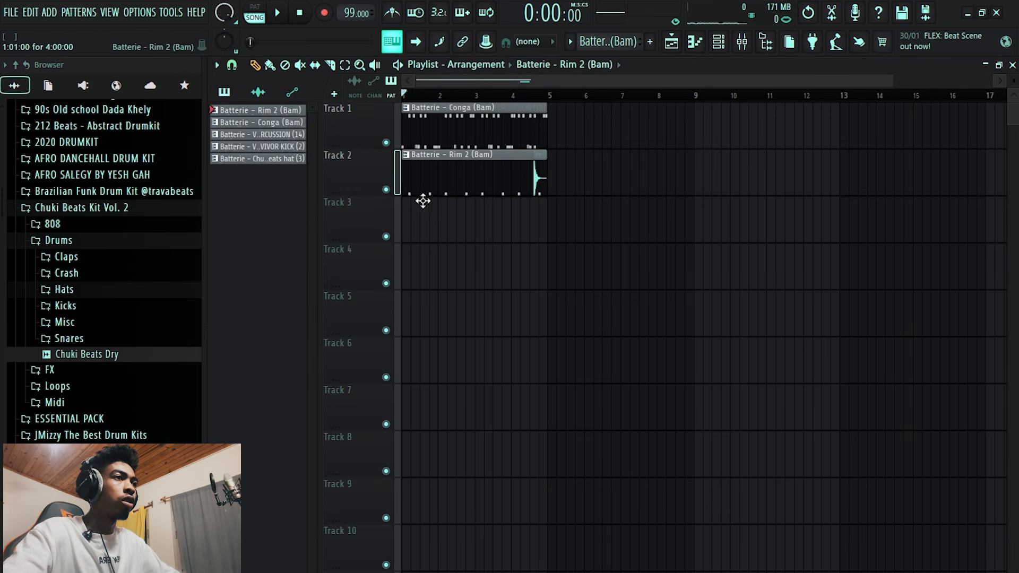
Spread the split pattern clips over separate tracks: rim on Track 2, conga on 3, percussion on 4, kick on 5, hat on 6.
{"action": "left_click_drag", "start_coordinate": [464, 118], "coordinate": [424, 228]}
{"action": "left_click_drag", "start_coordinate": [482, 269], "coordinate": [446, 269]}
{"action": "left_click_drag", "start_coordinate": [420, 111], "coordinate": [405, 319]}
{"action": "left_click", "coordinate": [542, 170]}
{"action": "left_click_drag", "start_coordinate": [557, 183], "coordinate": [419, 371]}
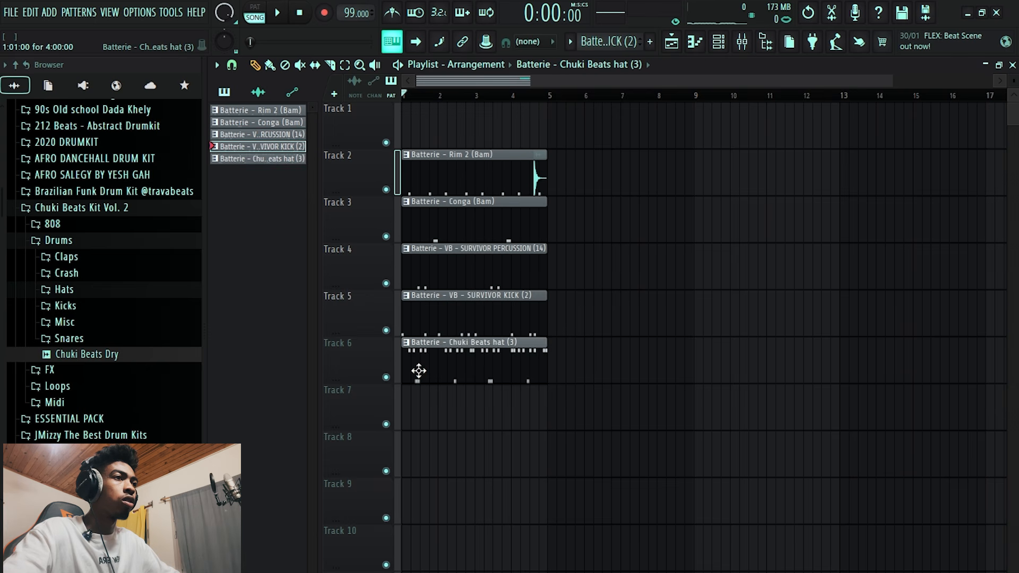
{"action": "left_click_drag", "start_coordinate": [445, 146], "coordinate": [462, 398]}
{"action": "left_click_drag", "start_coordinate": [461, 348], "coordinate": [464, 393]}
Select the HS - Quarantine - Perc (10) audio clip and move it to Track 7, below the hat clip.
{"action": "left_click", "coordinate": [573, 183]}
{"action": "left_click_drag", "start_coordinate": [574, 179], "coordinate": [393, 514]}
{"action": "key", "text": "shift+Up"}
{"action": "left_click", "coordinate": [599, 315]}
{"action": "left_click", "coordinate": [552, 129]}
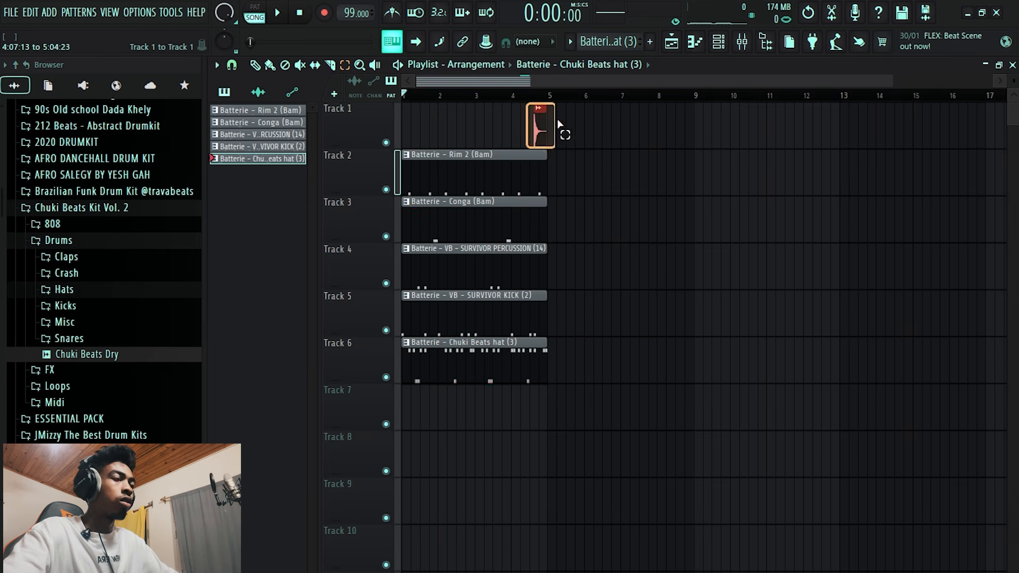
{"action": "key", "text": "shift+Down"}
{"action": "key", "text": "shift+Down"}
{"action": "key", "text": "shift+Down"}
{"action": "key", "text": "shift+Down"}
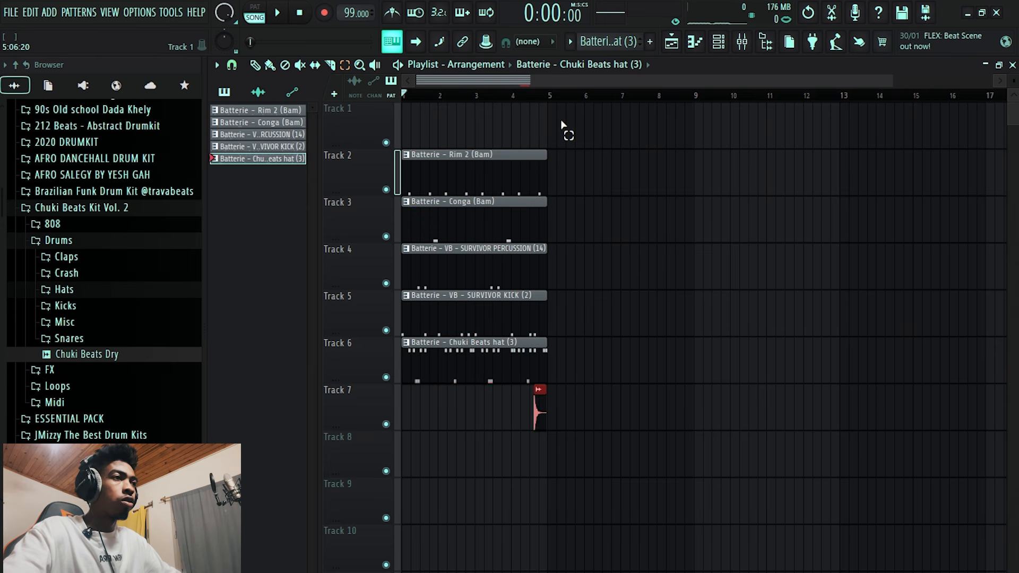
Select all the clips and shift them up one track so that they occupy Tracks 1 to 6.
{"action": "left_click_drag", "start_coordinate": [618, 169], "coordinate": [391, 483]}
{"action": "key", "text": "shift+Up"}
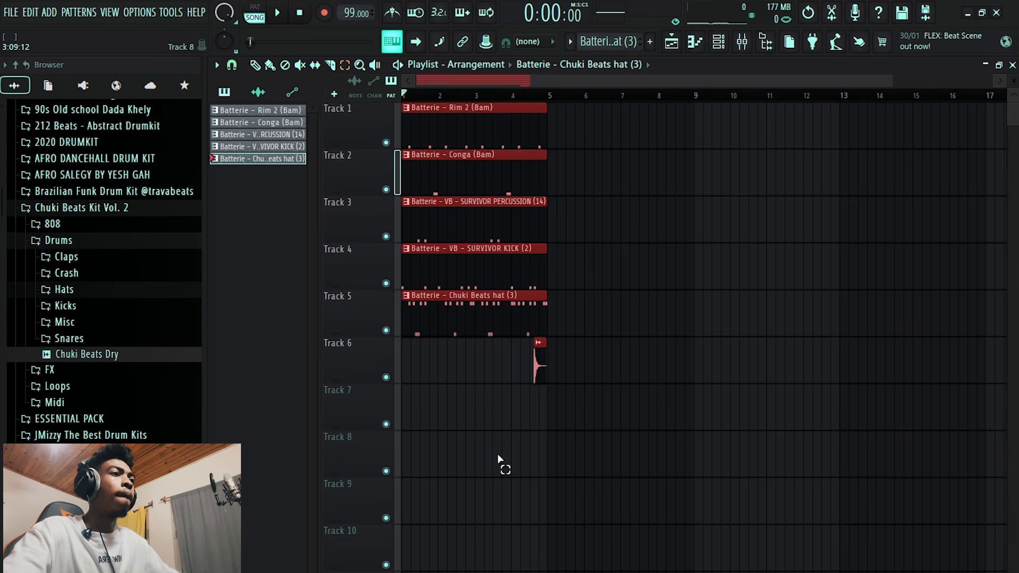
{"action": "left_click", "coordinate": [607, 367]}
{"action": "scroll", "coordinate": [608, 366], "scroll_direction": "up", "scroll_amount": 2}
{"action": "scroll", "coordinate": [608, 366], "scroll_direction": "down", "scroll_amount": 2}
{"action": "scroll", "coordinate": [616, 244], "scroll_direction": "down", "scroll_amount": 2}
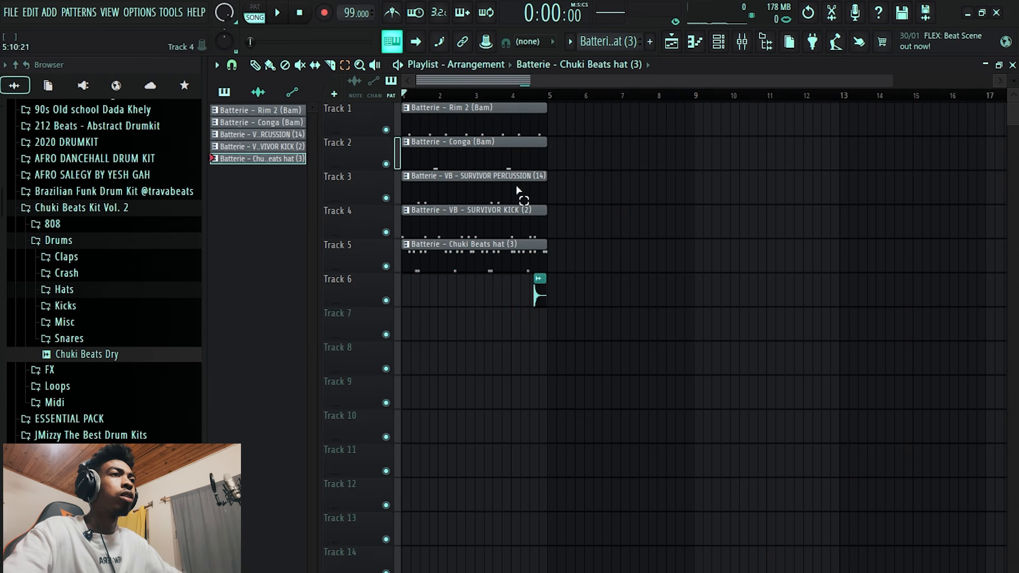
Solo Track 1 and play the arrangement, unmuting Tracks 2 to 6 one by one, and stop playback.
{"action": "right_click", "coordinate": [386, 130]}
{"action": "key", "text": "space"}
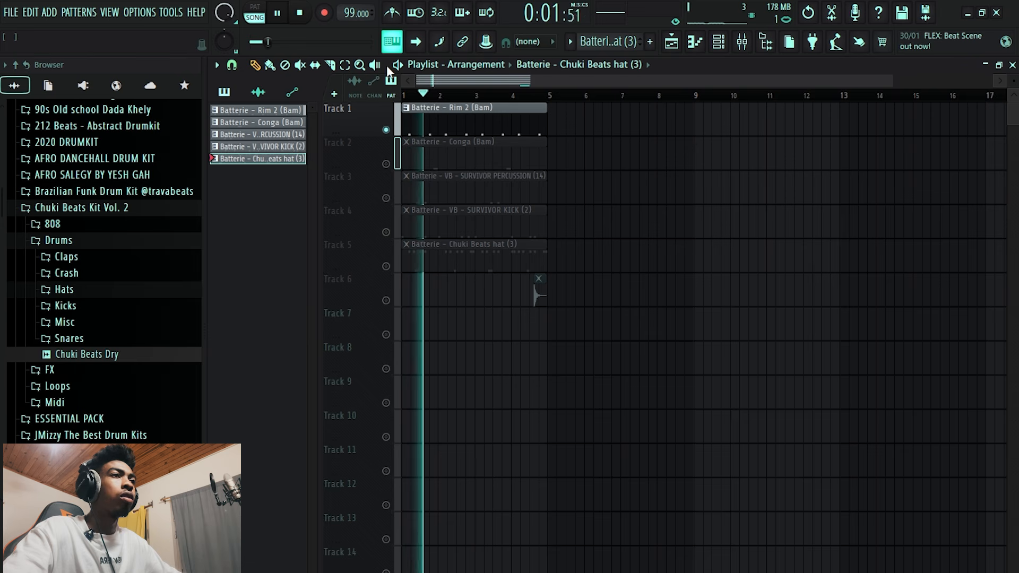
{"action": "left_click", "coordinate": [392, 164]}
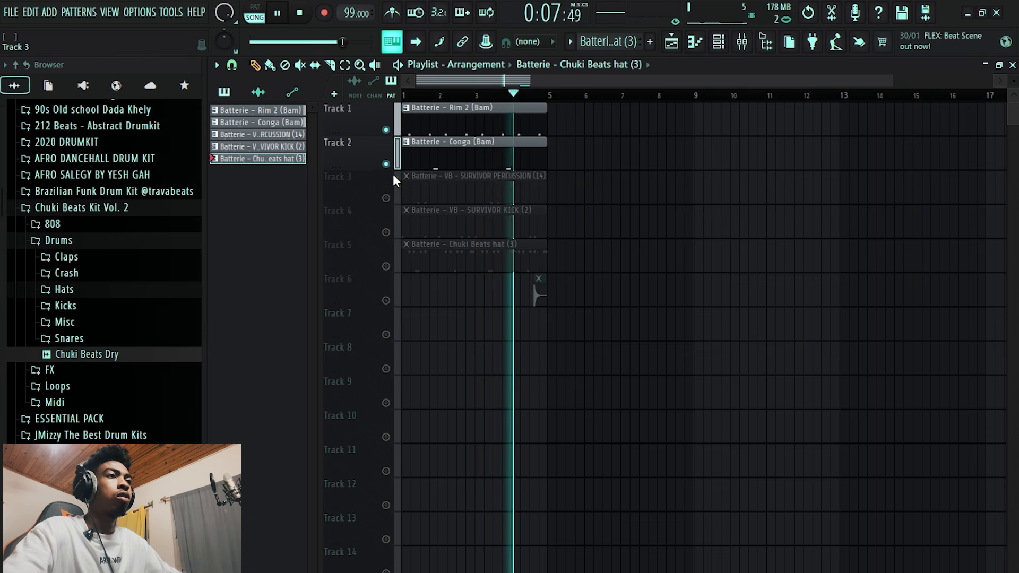
{"action": "left_click", "coordinate": [398, 188]}
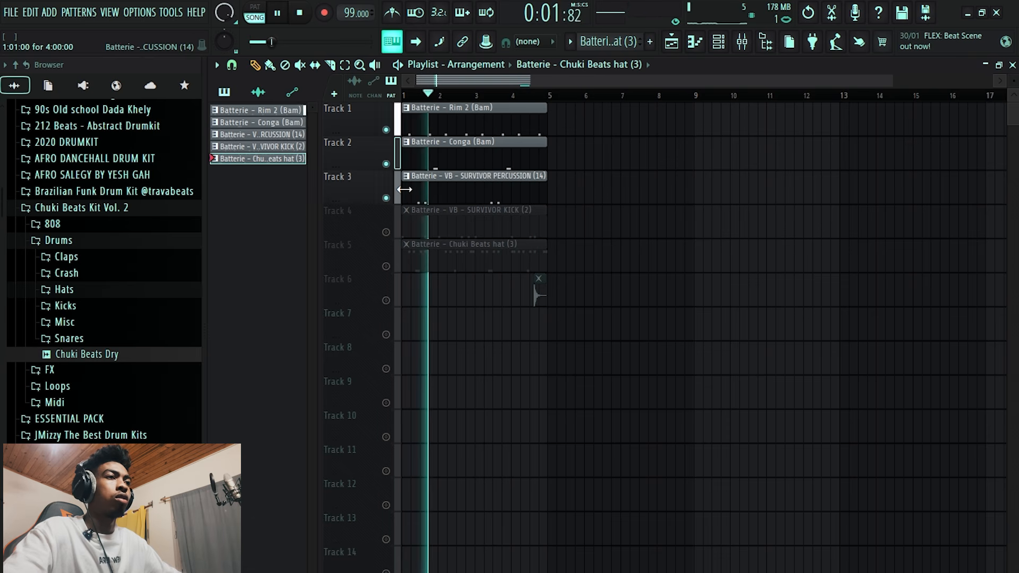
{"action": "left_click", "coordinate": [387, 233]}
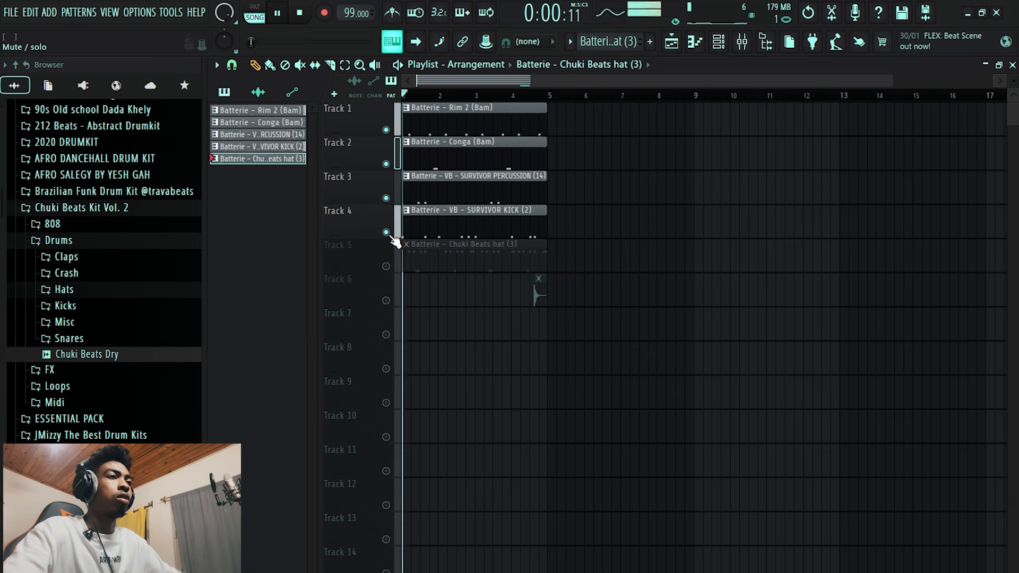
{"action": "left_click", "coordinate": [386, 266]}
{"action": "left_click", "coordinate": [385, 301]}
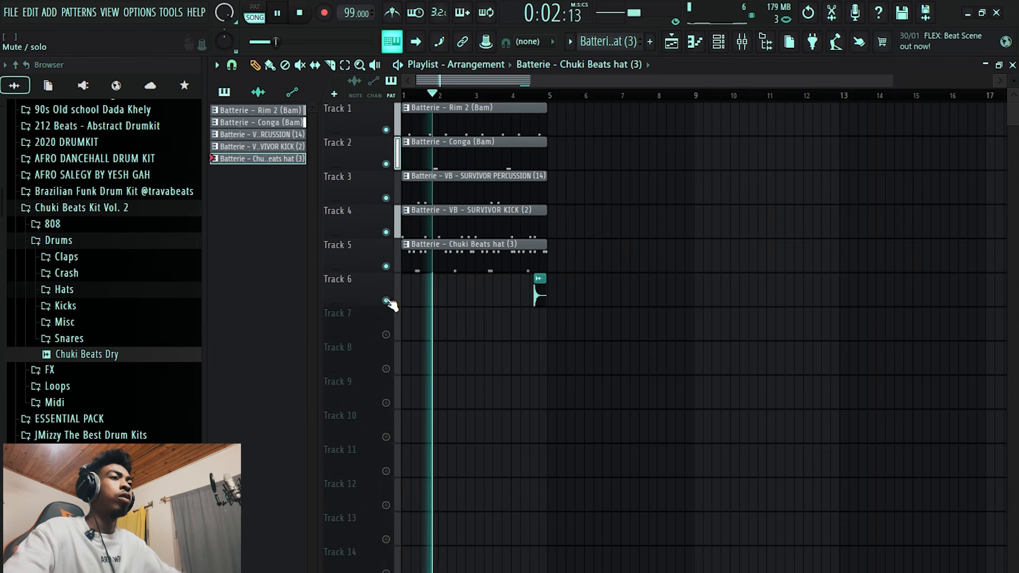
{"action": "scroll", "coordinate": [623, 230], "scroll_direction": "down", "scroll_amount": 2}
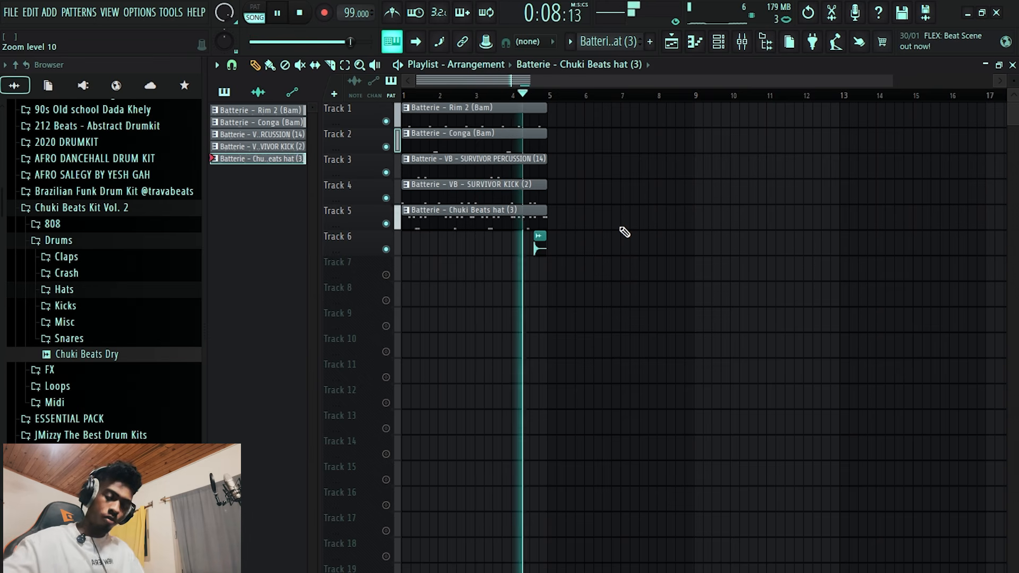
{"action": "key", "text": "space"}
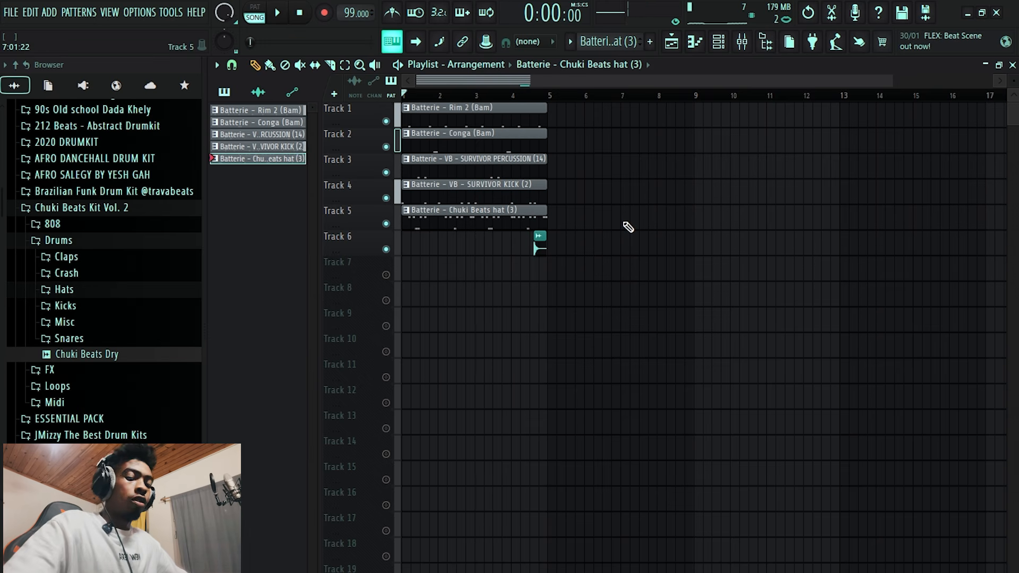
Save the project as CELEB JANVIER FA LAVA LOATRA HAHAHA GAIZYYY in a new project folder.
{"action": "key", "text": "ctrl+s"}
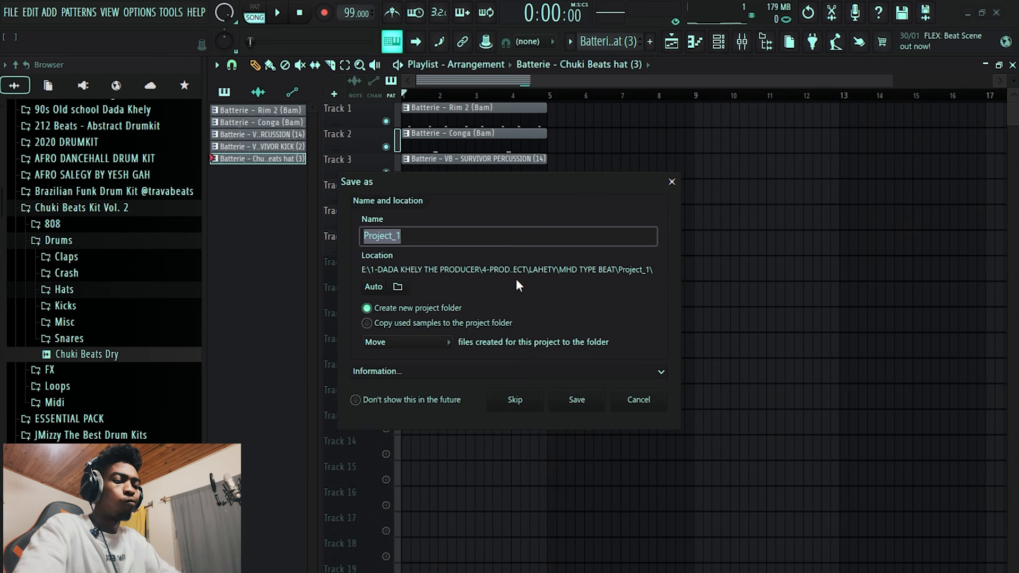
{"action": "type", "text": "CELEB"}
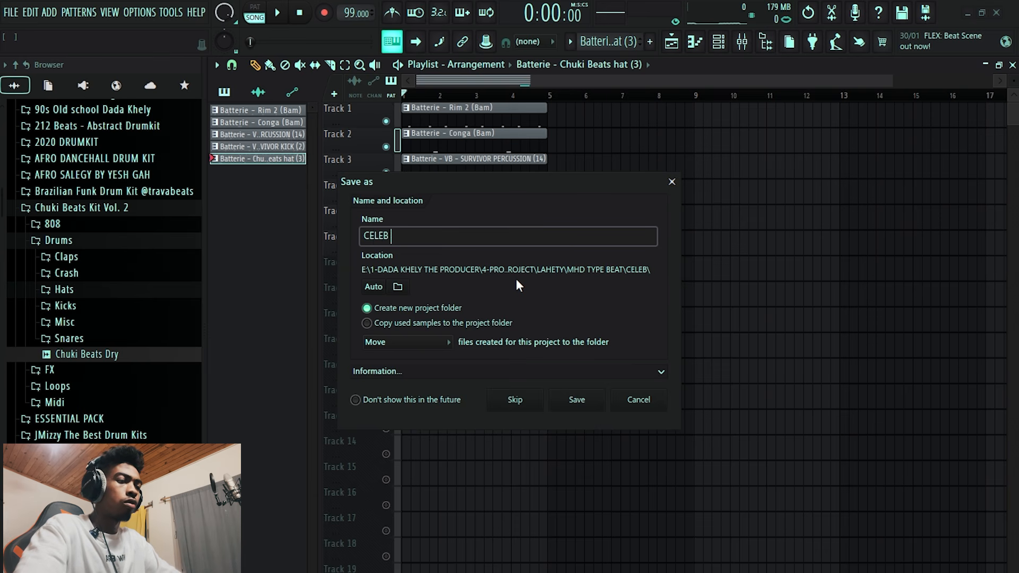
{"action": "type", "text": " JANVIE"}
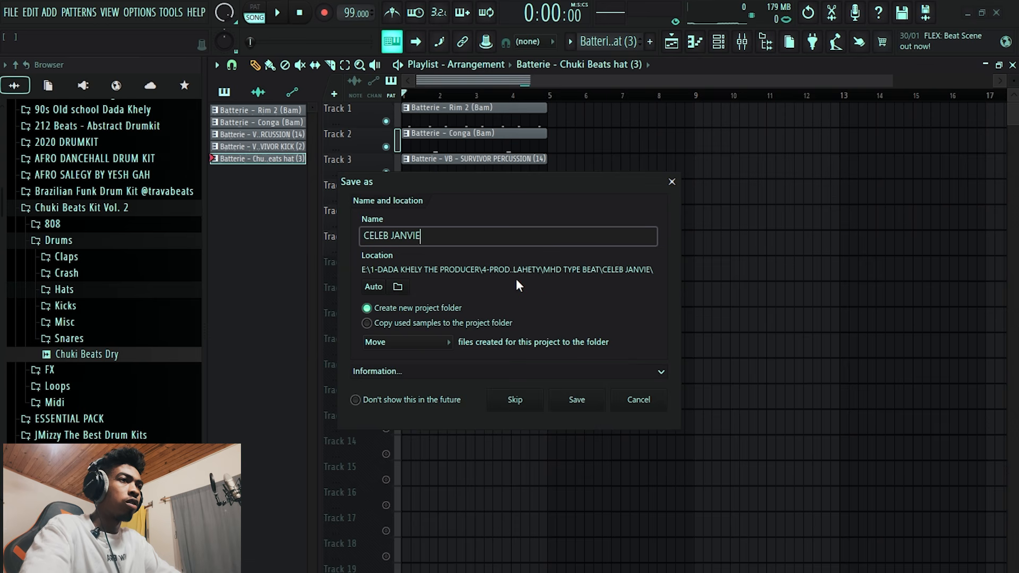
{"action": "type", "text": "R FA LAVA LOA"}
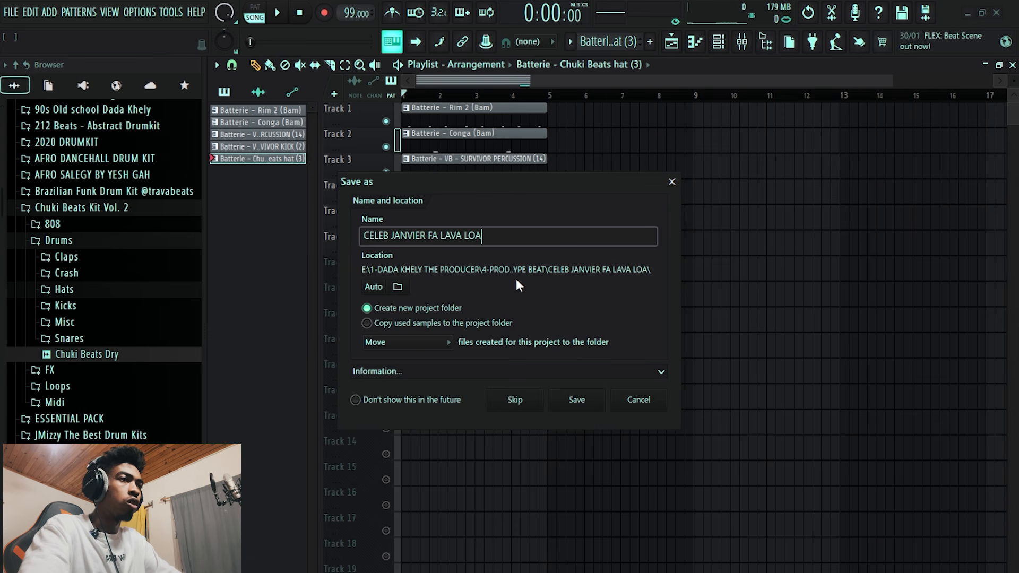
{"action": "type", "text": "TRA HAHAHA "}
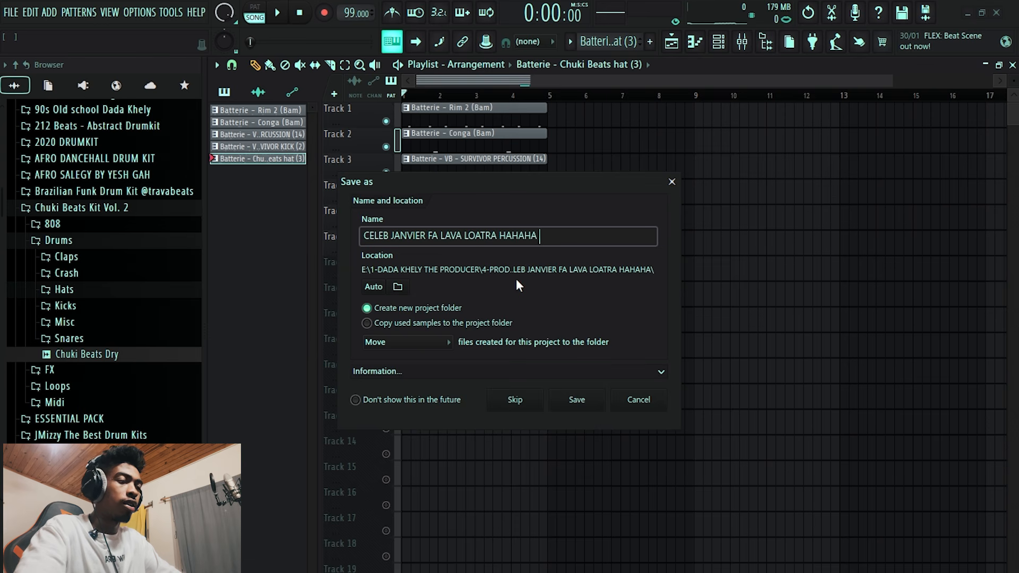
{"action": "type", "text": "GAIZYYY"}
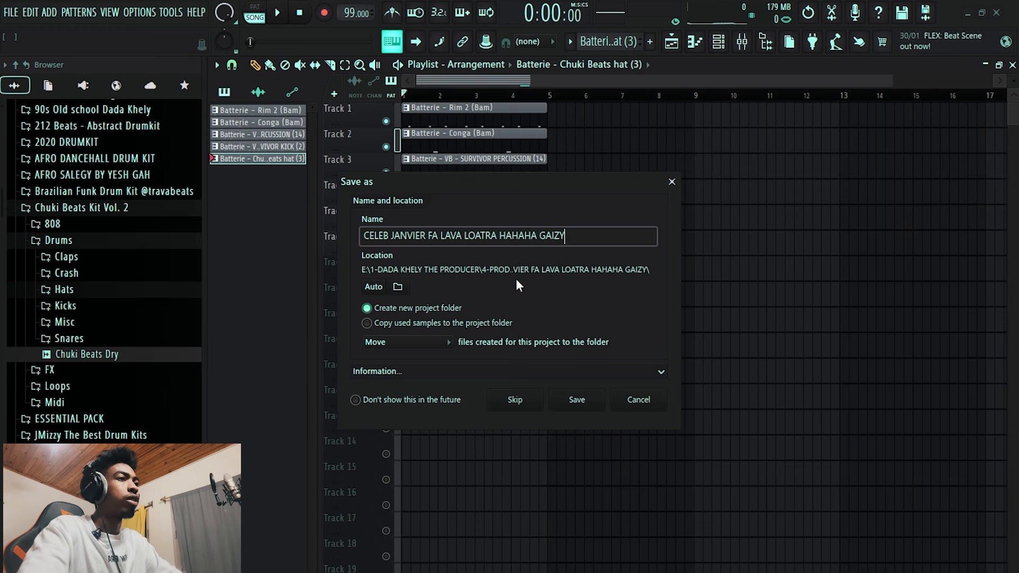
{"action": "left_click", "coordinate": [588, 402]}
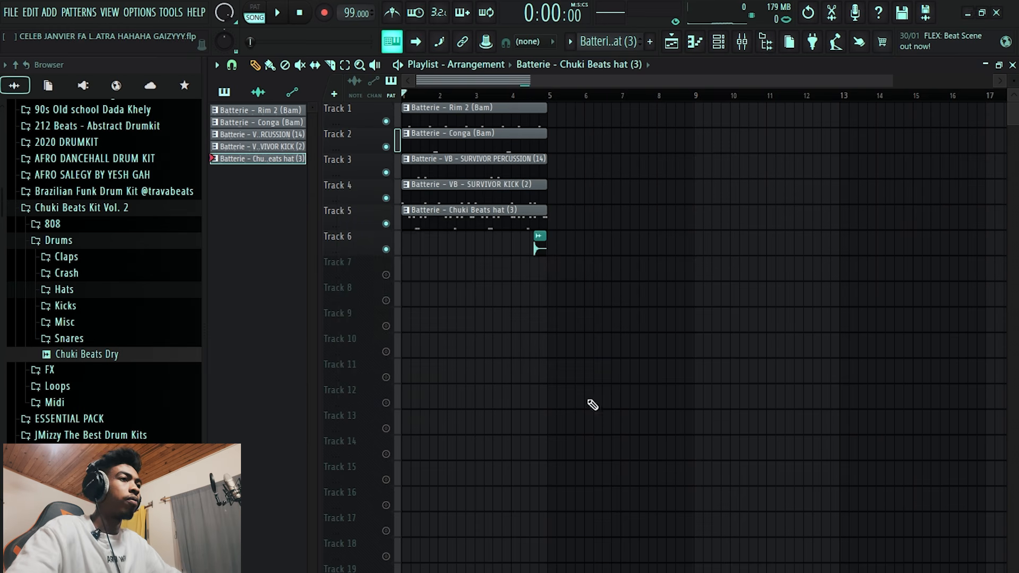
Listen to the arrangement and lower the Chuki Beats hat (3) mixer track's volume to about 84% (-3.7 dB).
{"action": "key", "text": "space"}
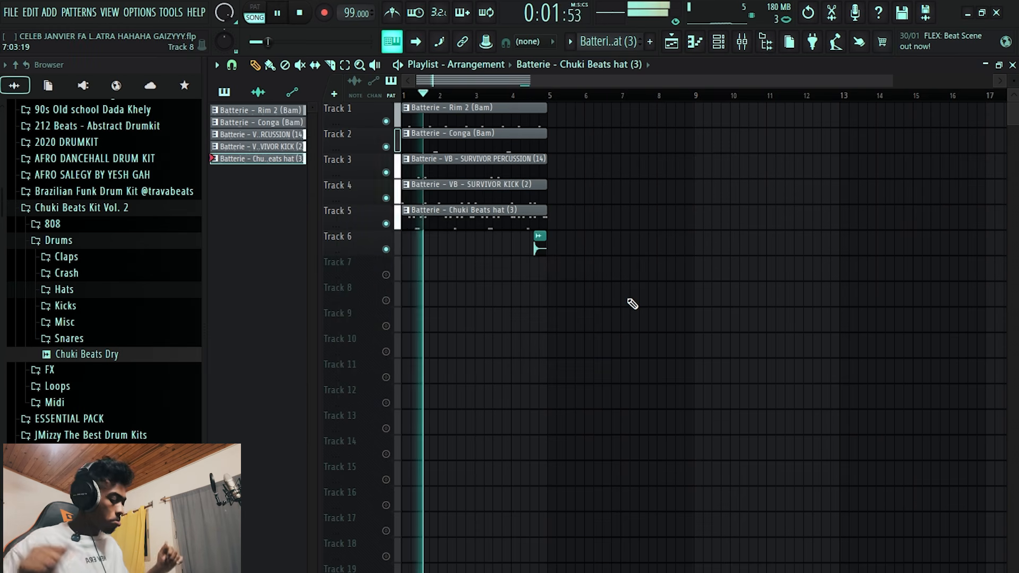
{"action": "key", "text": "space"}
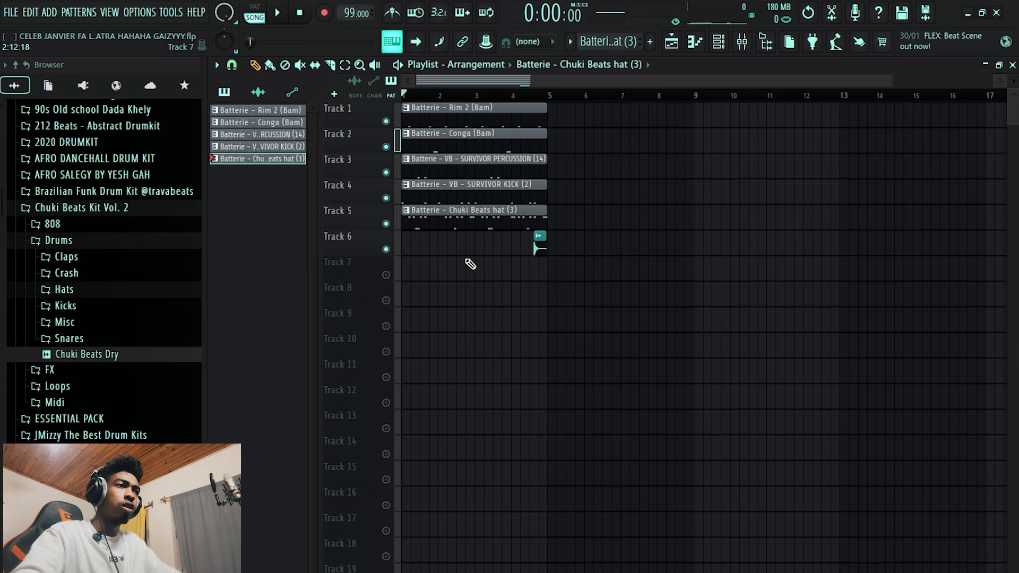
{"action": "key", "text": "space"}
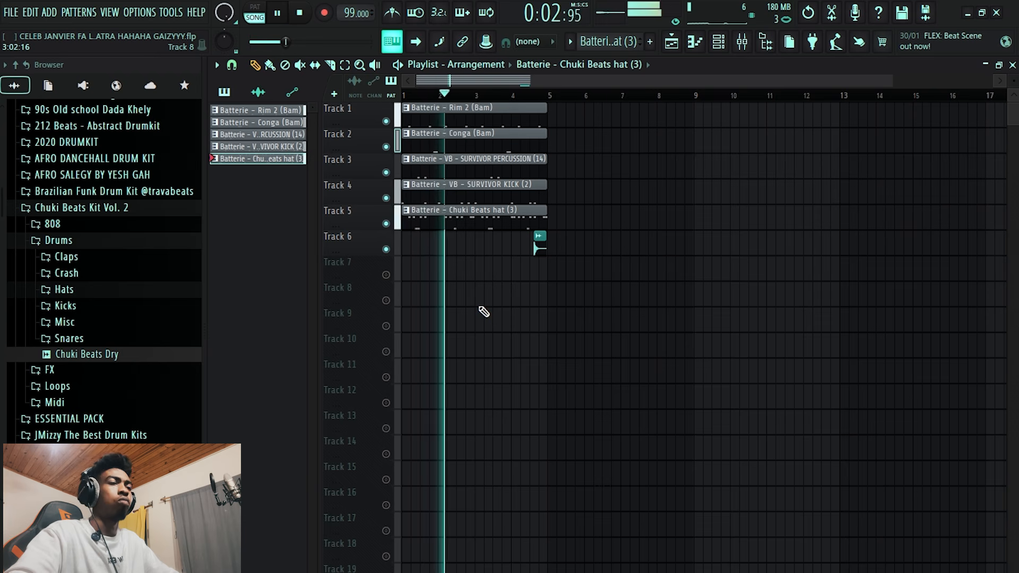
{"action": "left_click", "coordinate": [742, 42]}
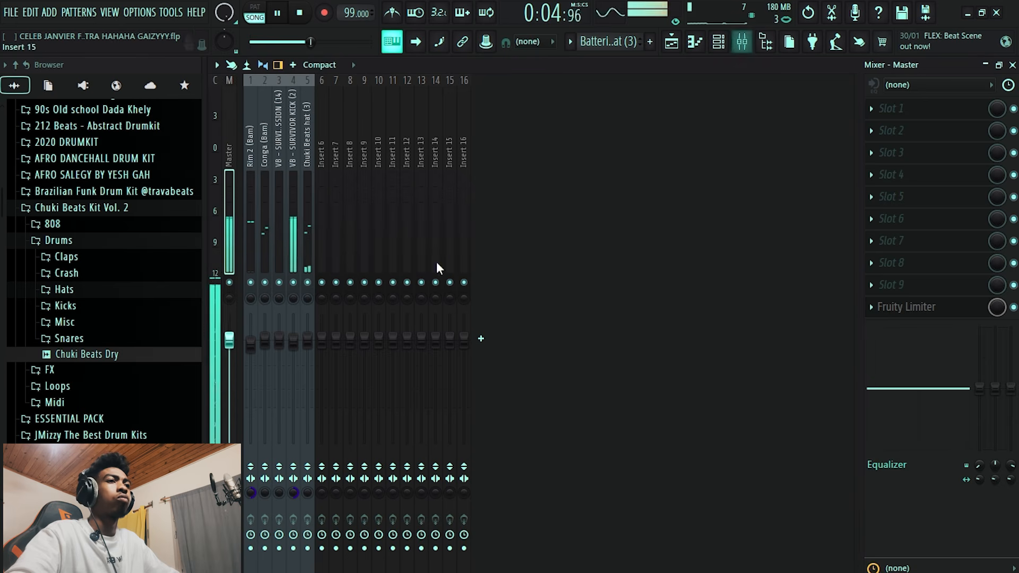
{"action": "left_click_drag", "start_coordinate": [308, 339], "coordinate": [308, 356]}
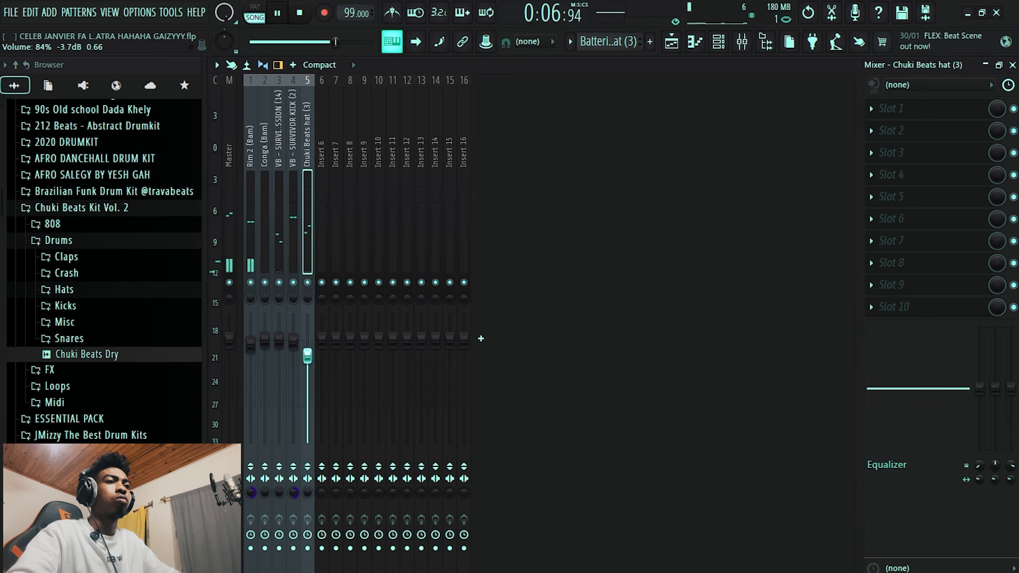
{"action": "left_click", "coordinate": [672, 42]}
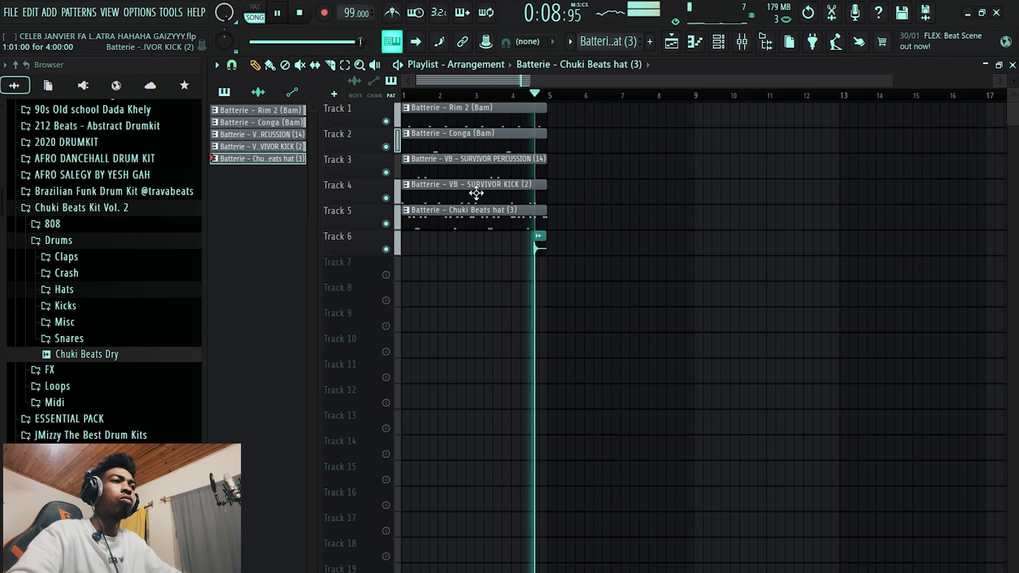
{"action": "key", "text": "space"}
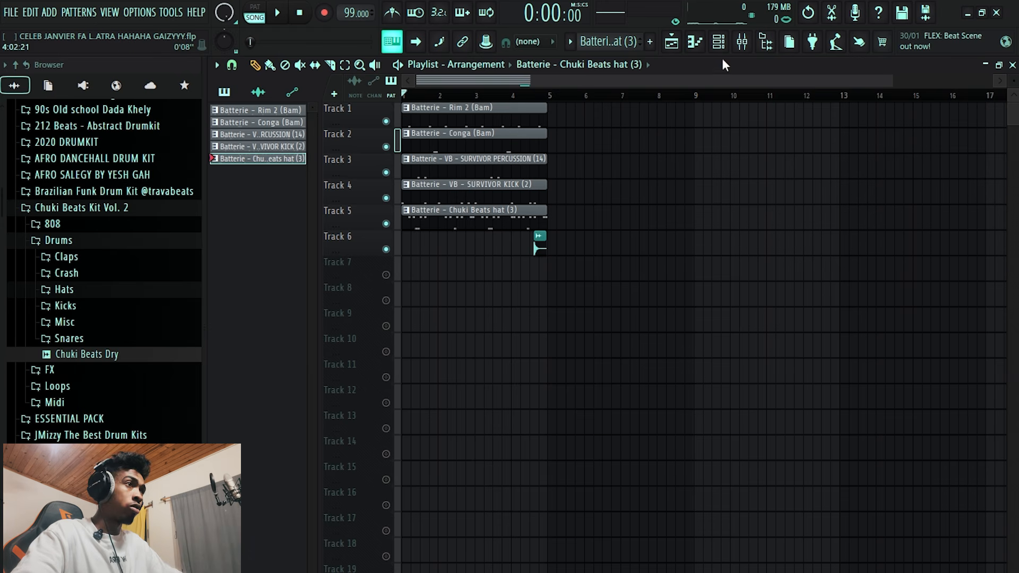
Create a new empty pattern named Melo and return to the playlist.
{"action": "left_click", "coordinate": [718, 42]}
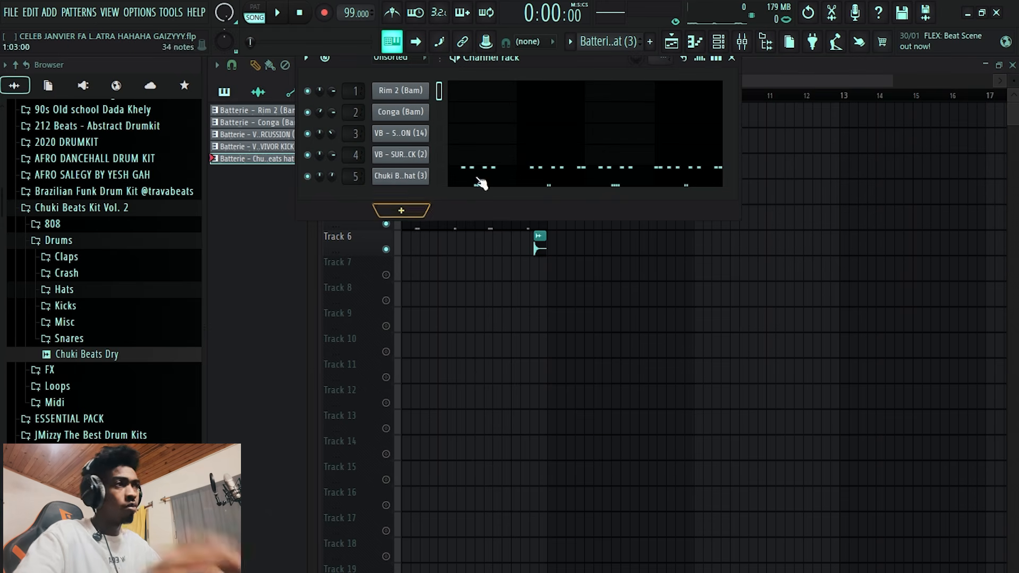
{"action": "left_click", "coordinate": [650, 42]}
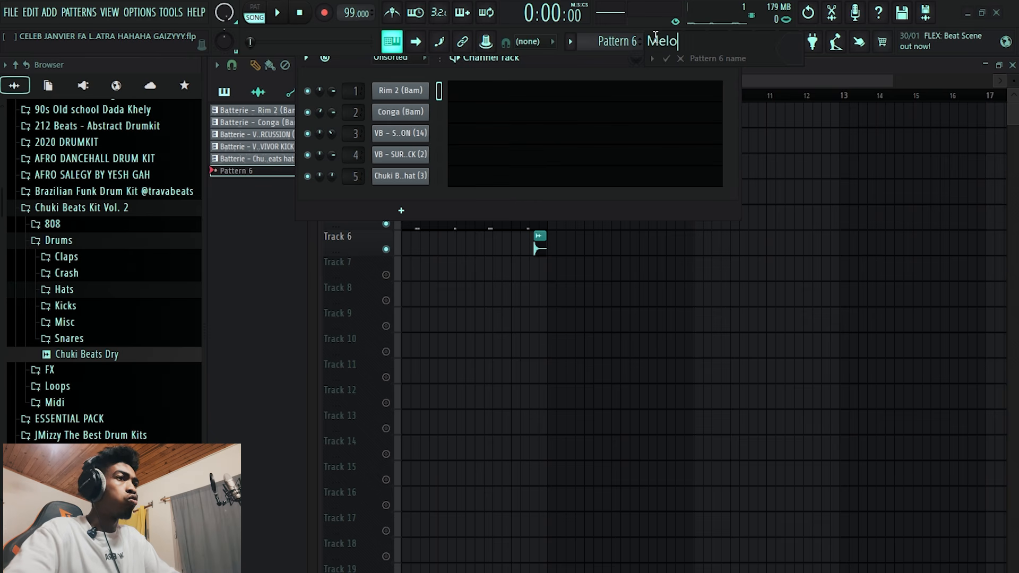
{"action": "key", "text": "Return"}
{"action": "left_click", "coordinate": [718, 42]}
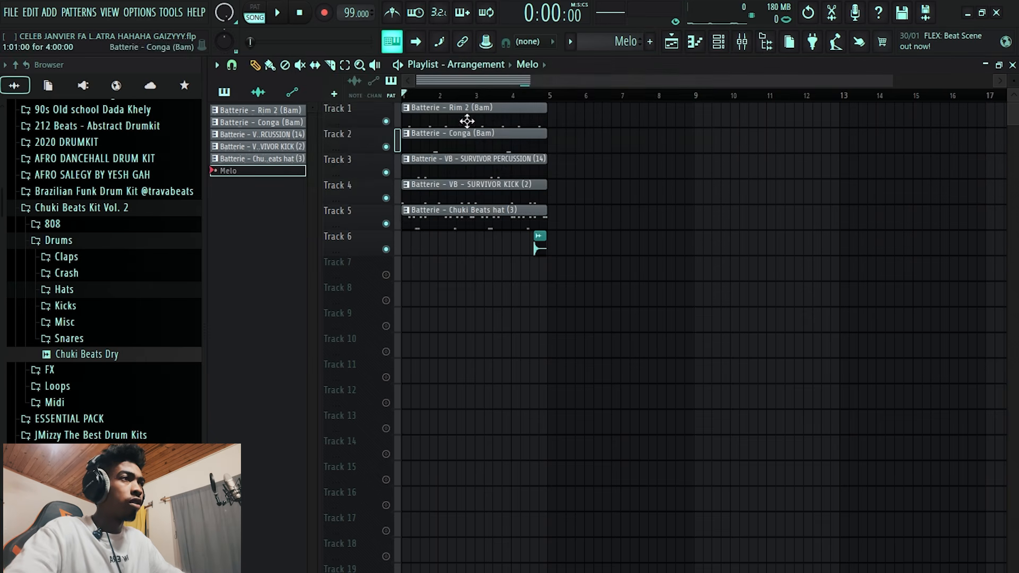
Add a Kontakt instrument channel to the channel rack and look through its library list.
{"action": "left_click", "coordinate": [718, 42]}
{"action": "left_click", "coordinate": [403, 211]}
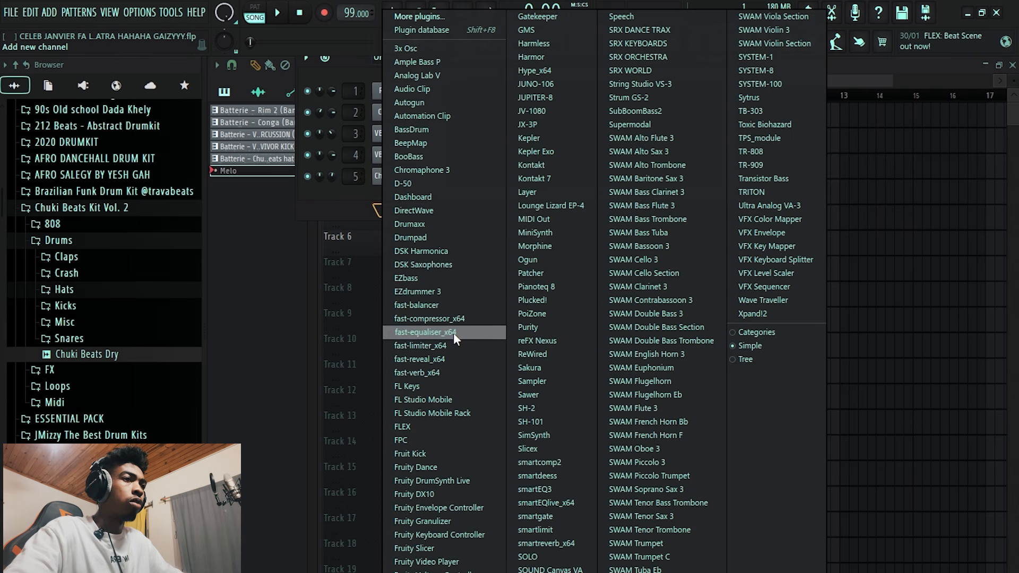
{"action": "left_click", "coordinate": [533, 166]}
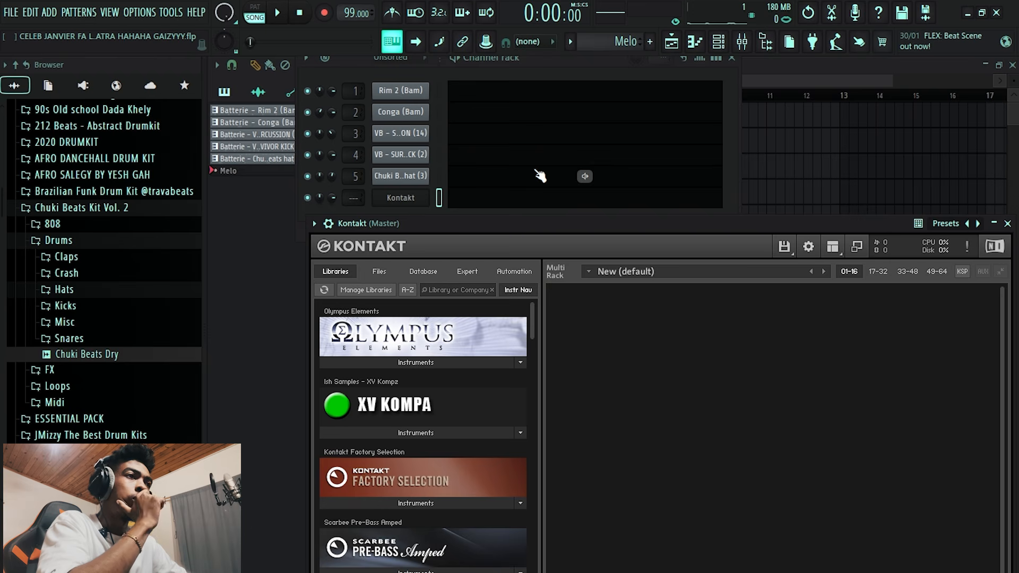
{"action": "scroll", "coordinate": [411, 336], "scroll_direction": "down", "scroll_amount": 5}
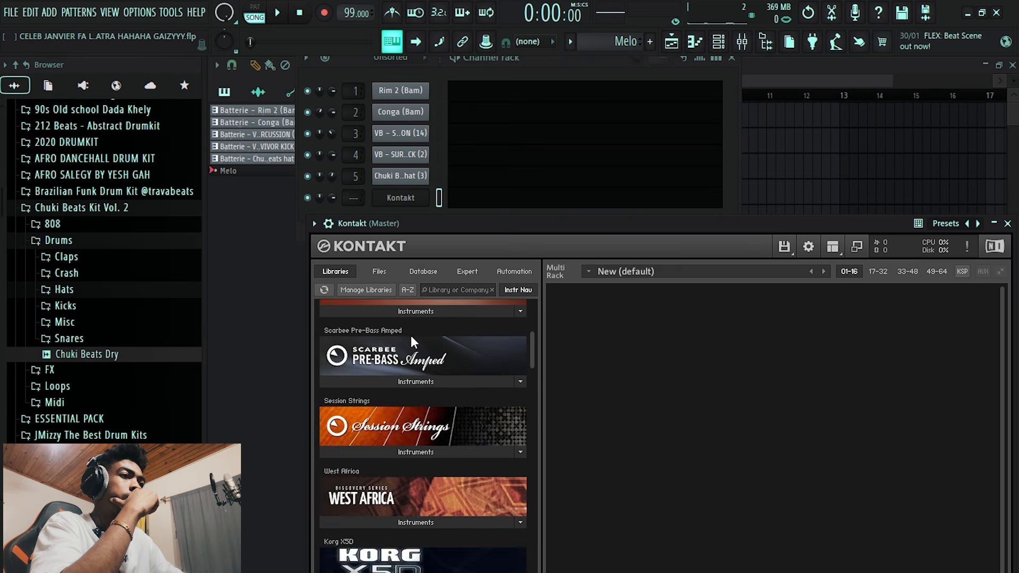
{"action": "scroll", "coordinate": [411, 338], "scroll_direction": "down", "scroll_amount": 10}
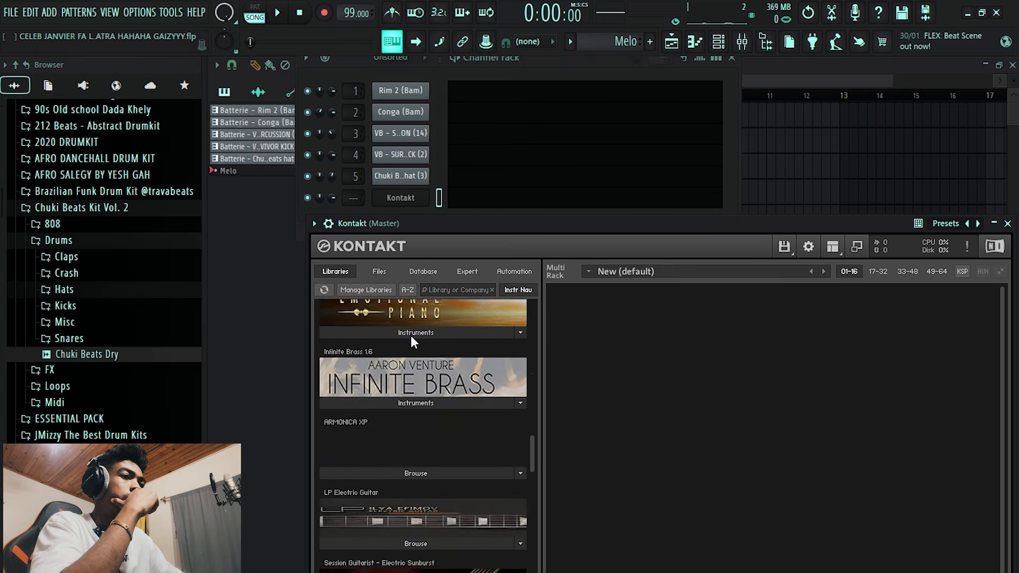
Load the 40s Very Own - Keys instrument from its library into the Kontakt rack and play a few test notes.
{"action": "scroll", "coordinate": [411, 336], "scroll_direction": "down", "scroll_amount": 10}
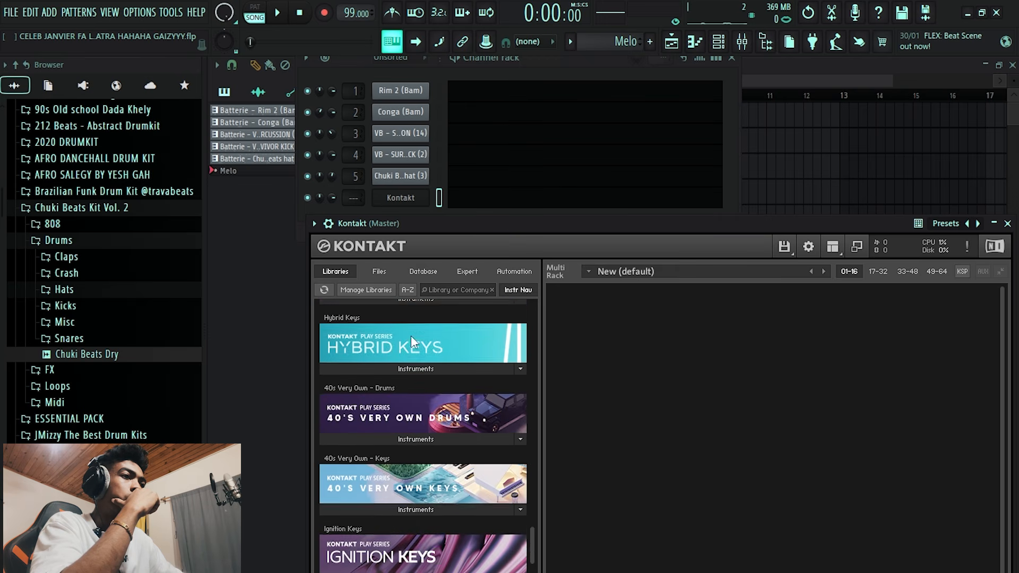
{"action": "scroll", "coordinate": [411, 336], "scroll_direction": "up", "scroll_amount": 1}
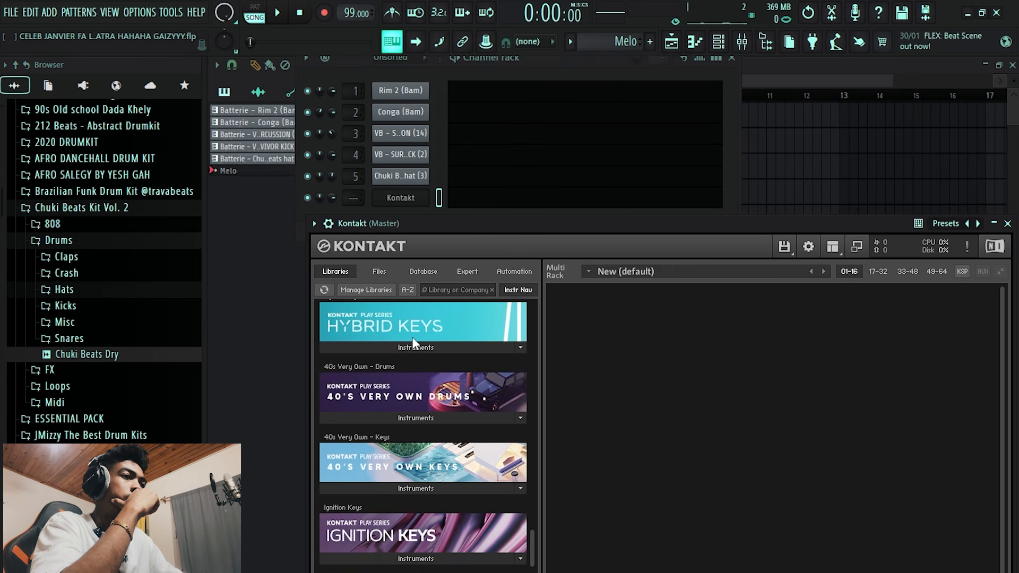
{"action": "left_click", "coordinate": [427, 488]}
{"action": "left_click_drag", "start_coordinate": [391, 505], "coordinate": [641, 426]}
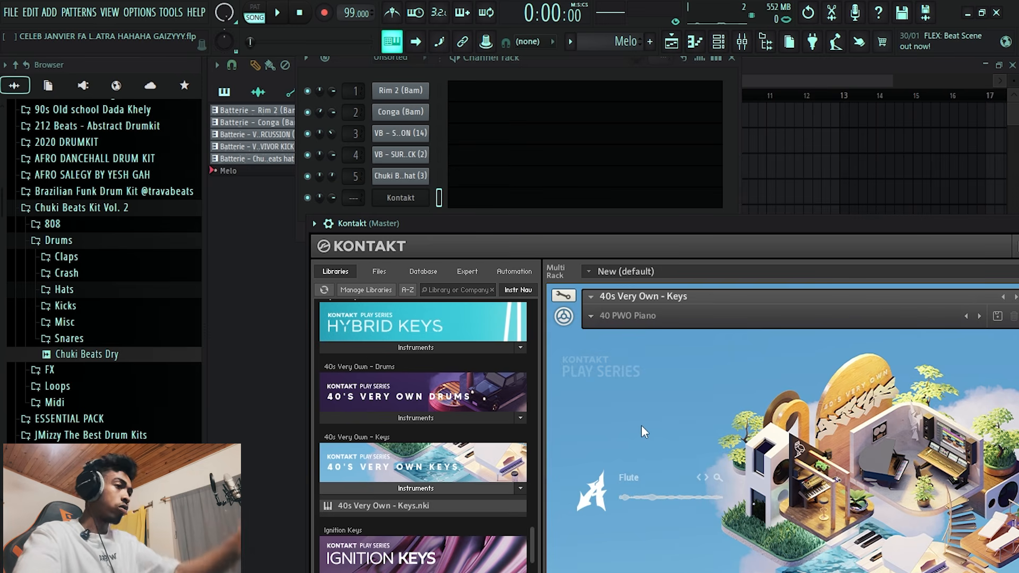
{"action": "left_click_drag", "start_coordinate": [742, 220], "coordinate": [708, 88]}
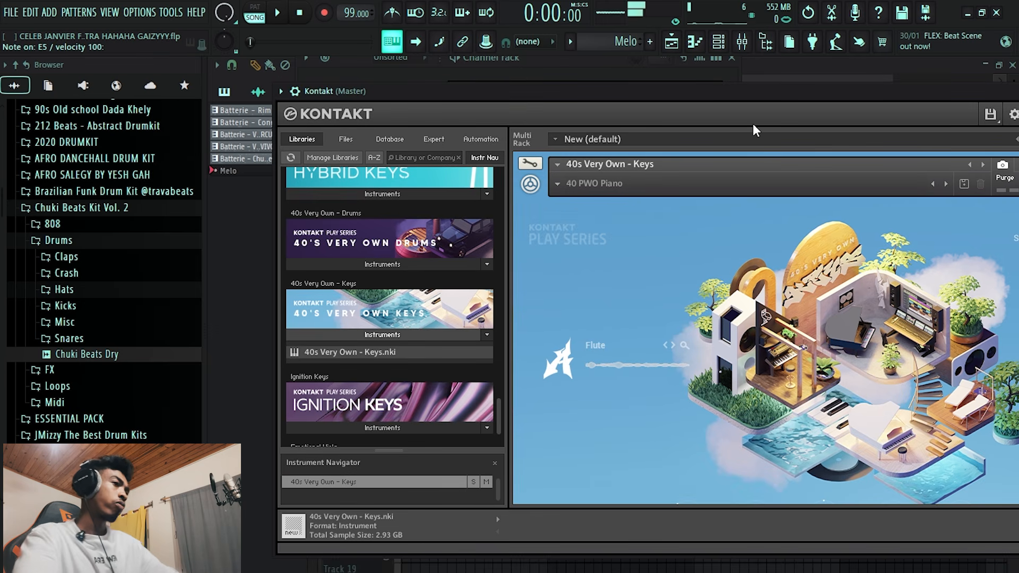
{"action": "key", "text": "n"}
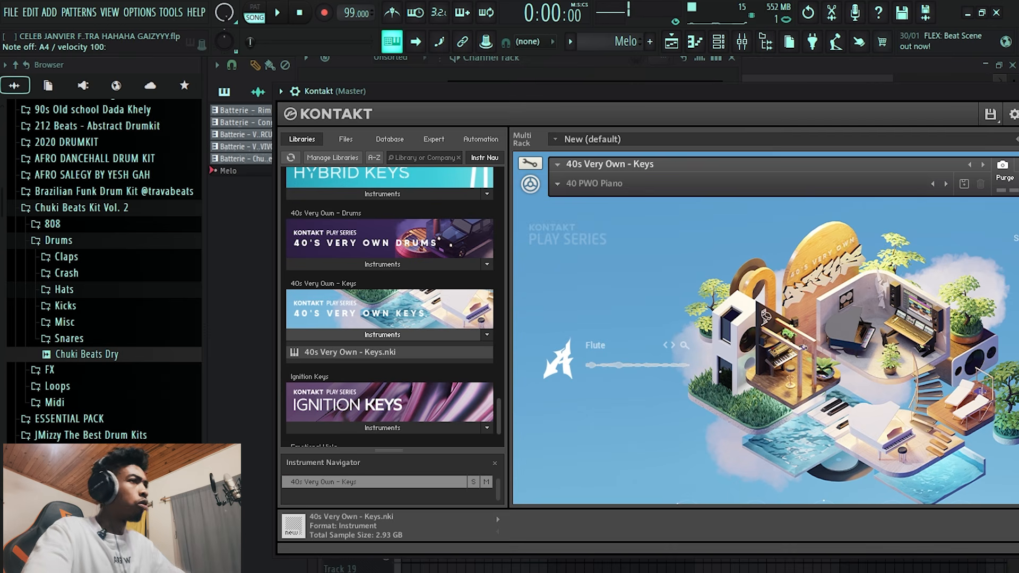
Load the Big Doe Organ snapshot from the Organ category for the 40s Very Own - Keys instrument.
{"action": "left_click", "coordinate": [796, 192]}
{"action": "left_click", "coordinate": [556, 183]}
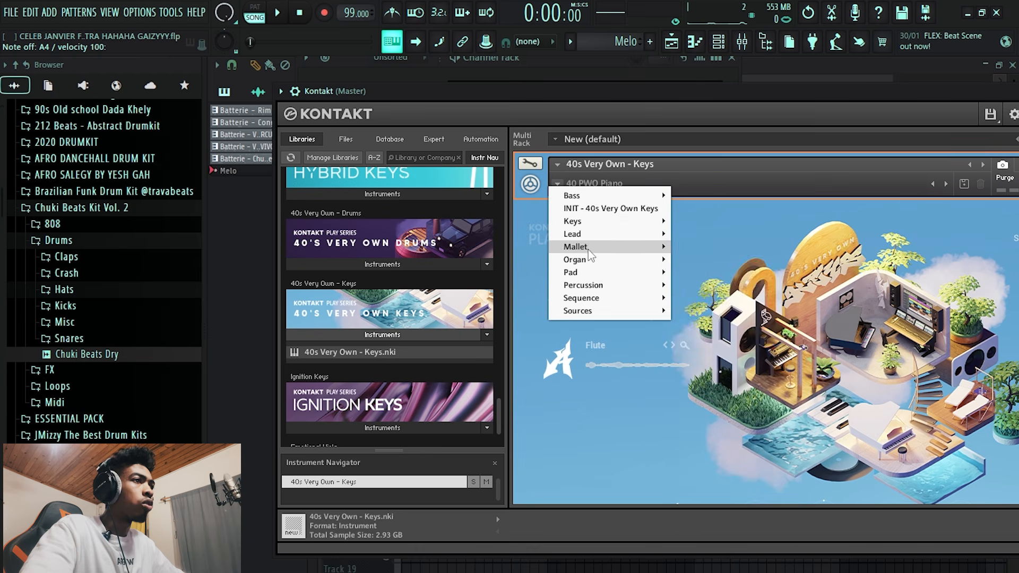
{"action": "mouse_move", "coordinate": [660, 266]}
{"action": "left_click", "coordinate": [711, 260]}
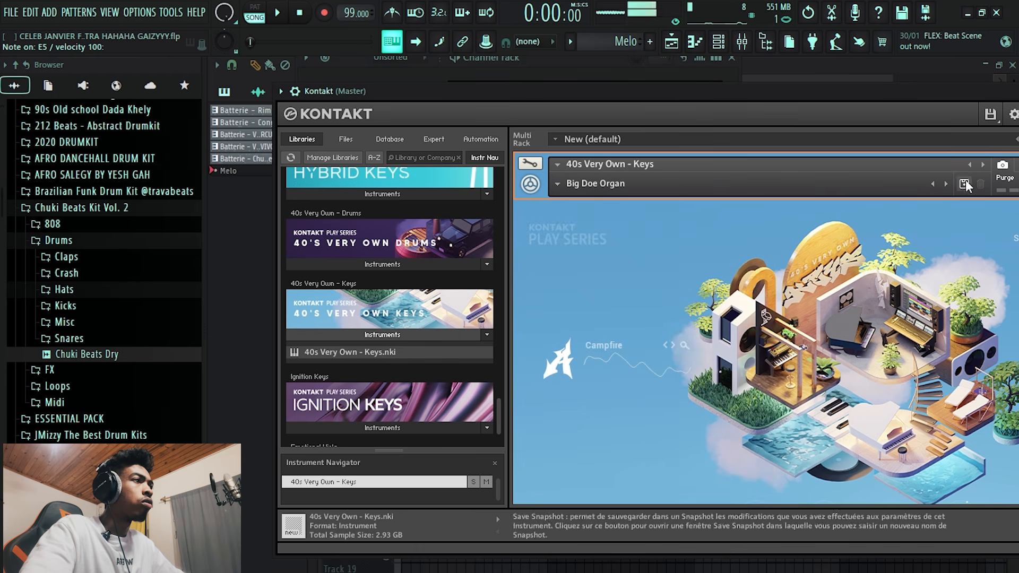
Audition the following snapshots one after another, up to 40 Dreams & 40 Nights.
{"action": "left_click", "coordinate": [945, 184]}
{"action": "left_click", "coordinate": [946, 184]}
{"action": "left_click", "coordinate": [946, 184]}
{"action": "left_click", "coordinate": [946, 184]}
{"action": "left_click", "coordinate": [946, 185]}
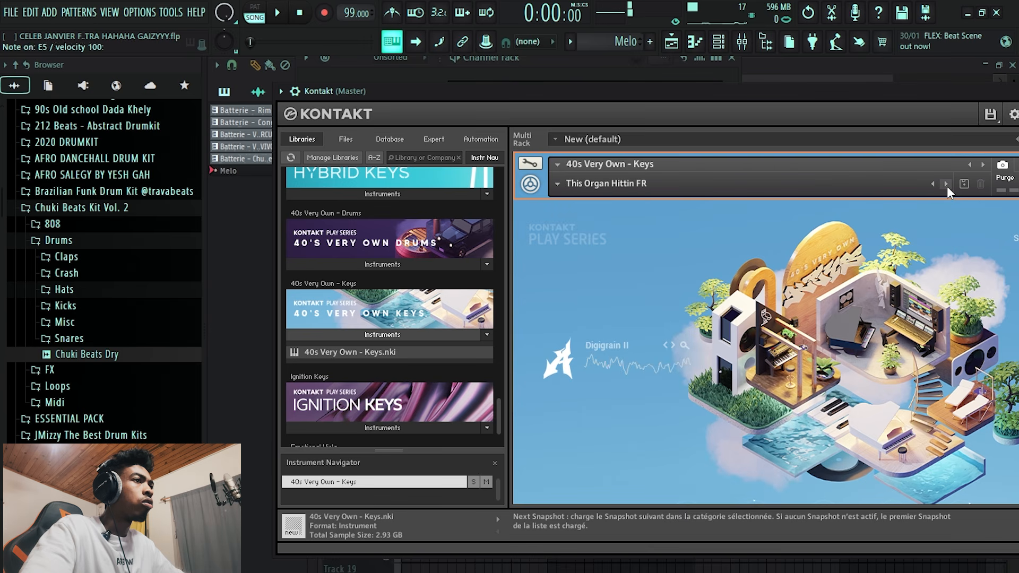
{"action": "left_click", "coordinate": [946, 184]}
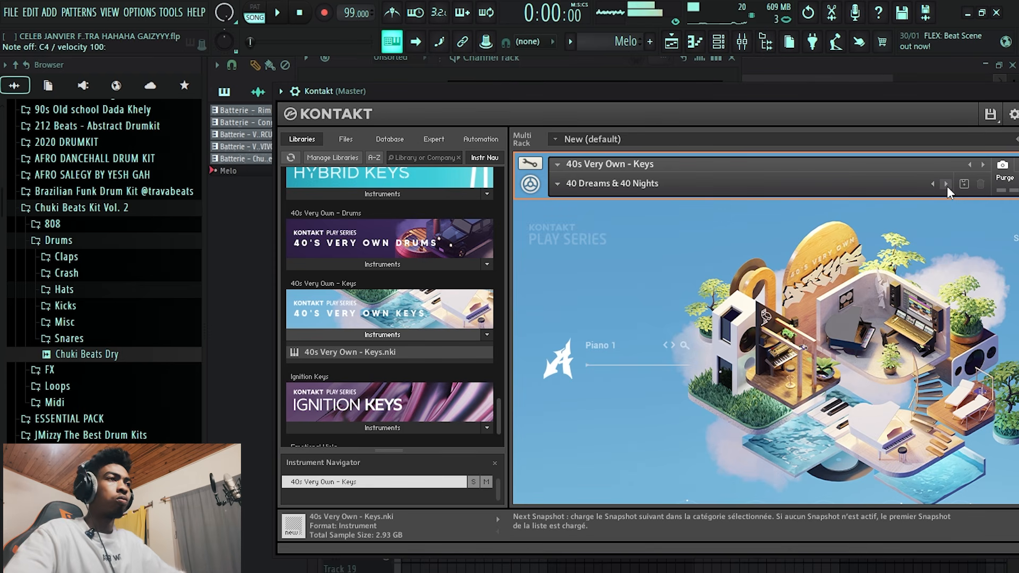
{"action": "key", "text": "space"}
{"action": "key", "text": "space"}
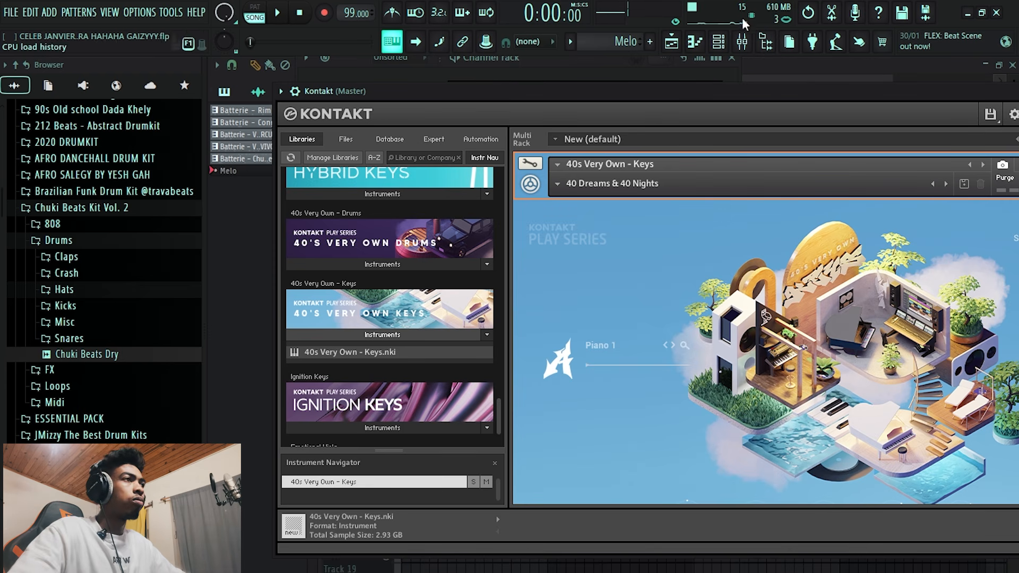
Open the Kontakt channel's piano roll and place a short D#3 note at the start of bar 1.
{"action": "left_click", "coordinate": [694, 42]}
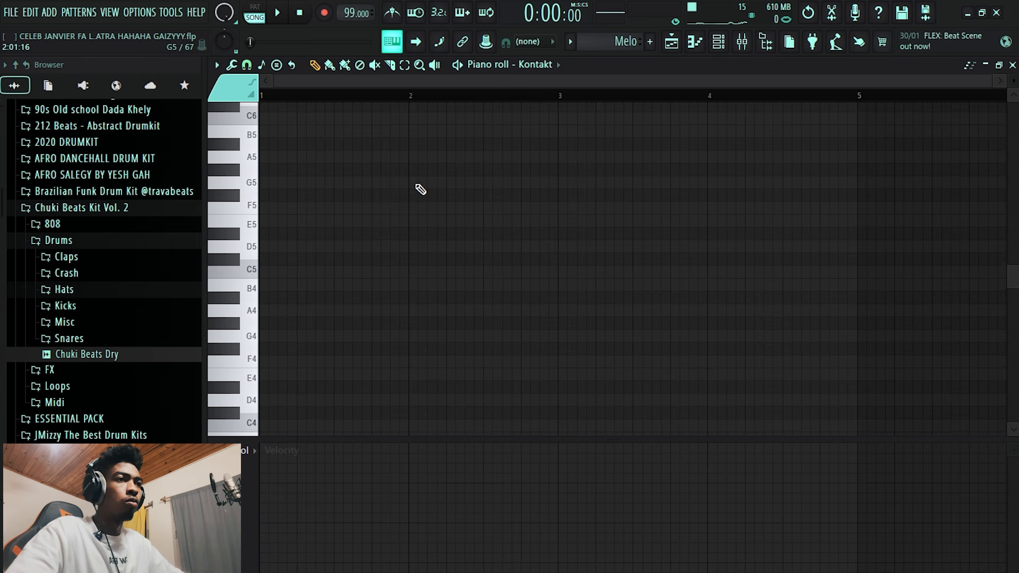
{"action": "scroll", "coordinate": [421, 190], "scroll_direction": "down", "scroll_amount": 2}
{"action": "left_click_drag", "start_coordinate": [276, 335], "coordinate": [260, 309]}
{"action": "scroll", "coordinate": [291, 341], "scroll_direction": "down", "scroll_amount": 3}
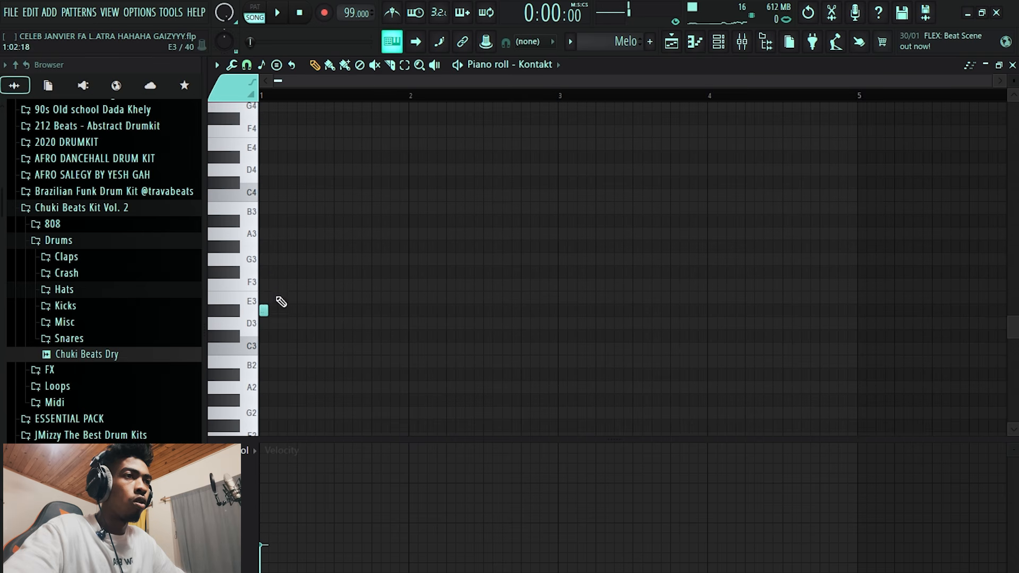
Switch playback to pattern mode, turn on the metronome and play the pattern back briefly.
{"action": "left_click", "coordinate": [254, 15]}
{"action": "key", "text": "space"}
{"action": "key", "text": "space"}
{"action": "left_click", "coordinate": [392, 12]}
{"action": "key", "text": "space"}
{"action": "key", "text": "space"}
Try other pitches for the opening note and settle on C#3, held 10 steps from the start of bar 1.
{"action": "left_click_drag", "start_coordinate": [262, 358], "coordinate": [271, 218]}
{"action": "right_click", "coordinate": [281, 311]}
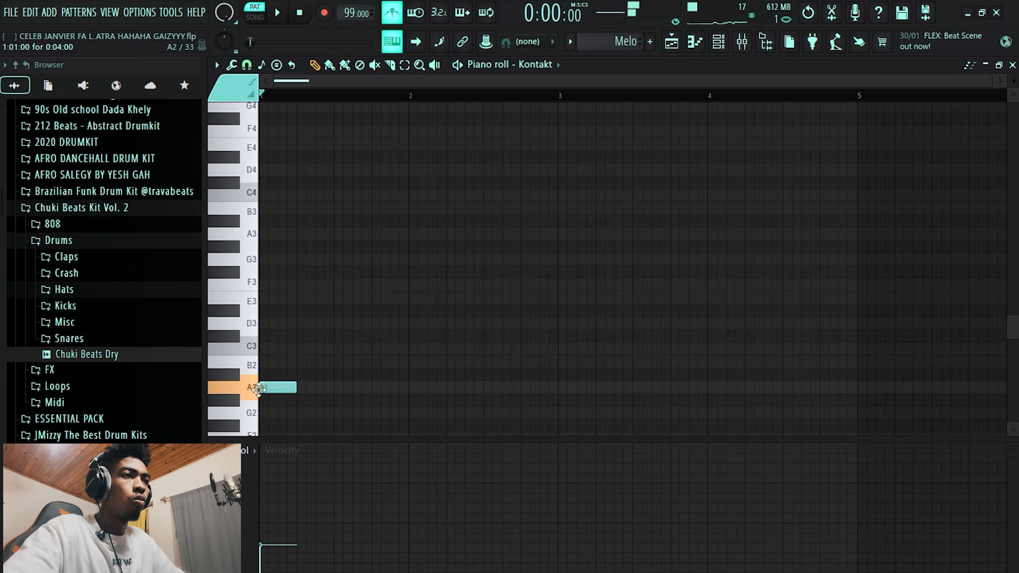
{"action": "left_click_drag", "start_coordinate": [263, 333], "coordinate": [351, 334]}
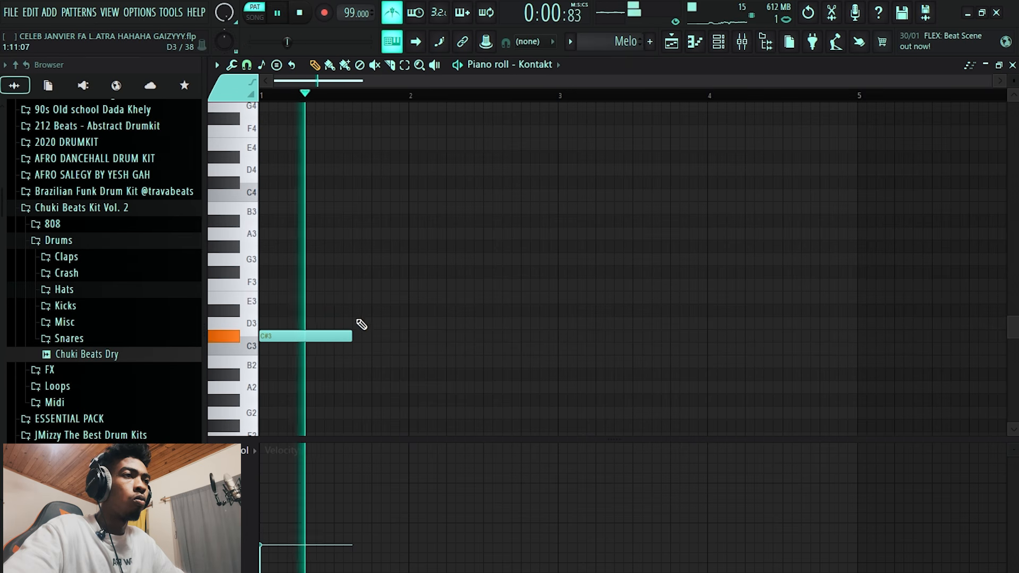
Continue the melody with a D#3 note on step 13 of bar 1 and an F3 note held 8 steps from bar 2.
{"action": "left_click", "coordinate": [358, 310]}
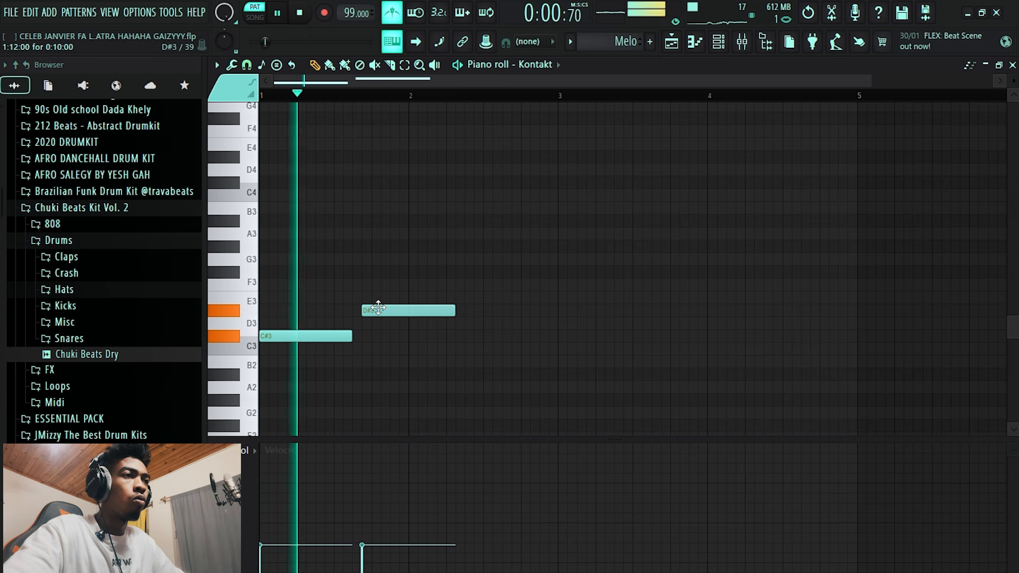
{"action": "left_click_drag", "start_coordinate": [378, 308], "coordinate": [388, 307]}
{"action": "key", "text": "space"}
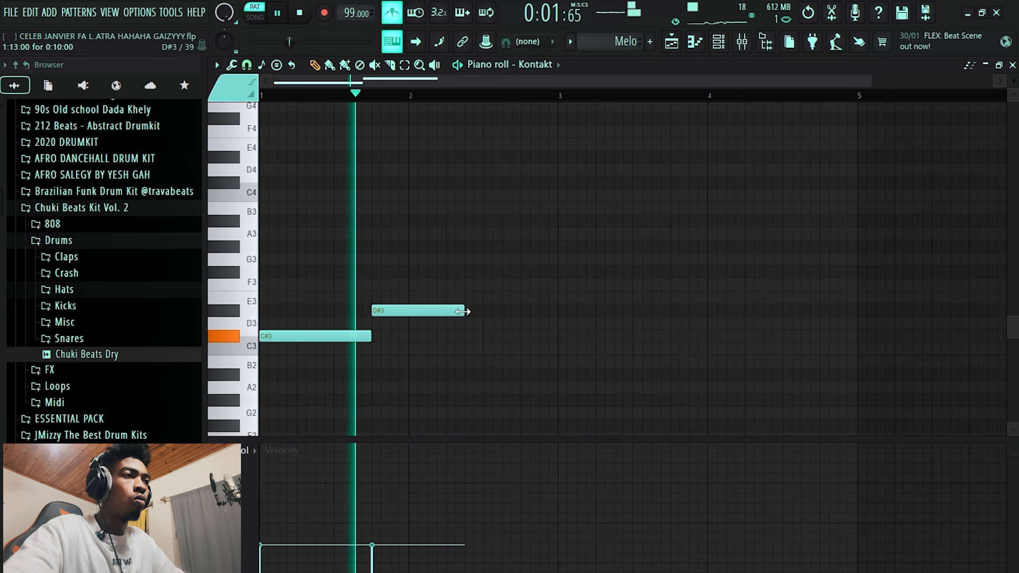
{"action": "key", "text": "space"}
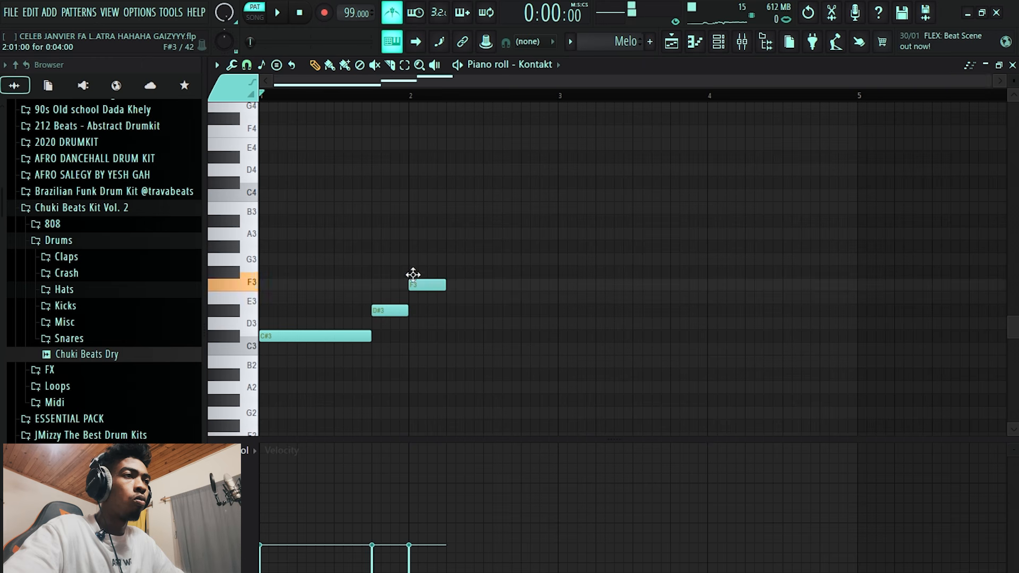
{"action": "left_click_drag", "start_coordinate": [441, 285], "coordinate": [480, 286]}
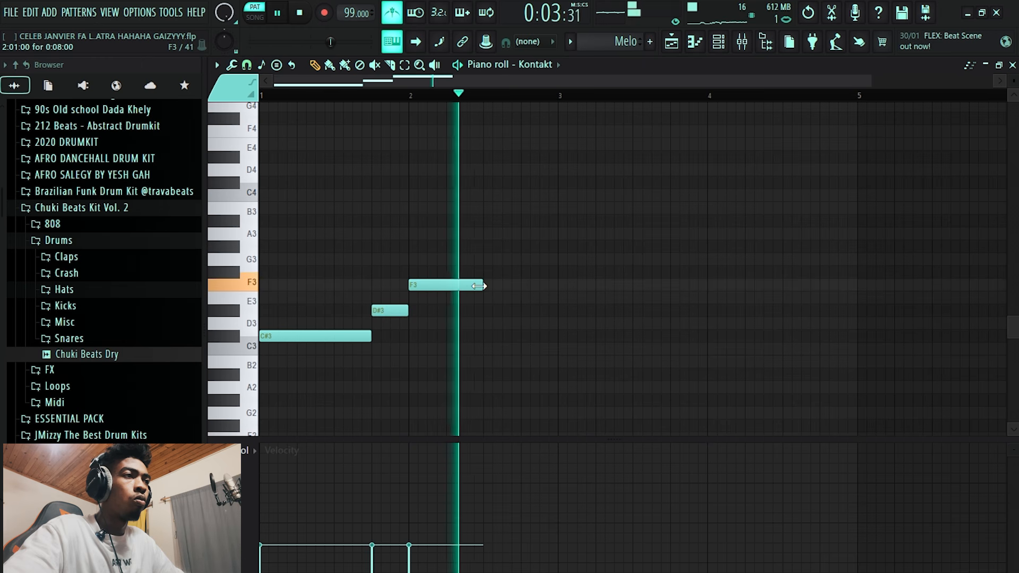
{"action": "key", "text": "space"}
{"action": "left_click", "coordinate": [561, 311]}
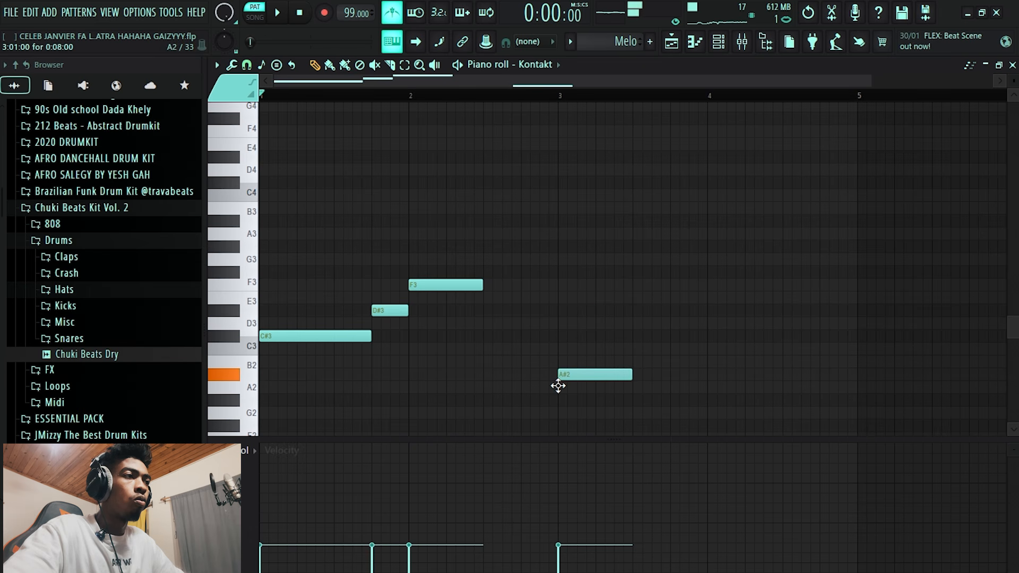
{"action": "left_click_drag", "start_coordinate": [561, 425], "coordinate": [571, 251]}
{"action": "right_click", "coordinate": [563, 227]}
Transpose the three melody notes in bars 1 and 2 up one octave to C#4, D#4 and F4.
{"action": "scroll", "coordinate": [587, 271], "scroll_direction": "up", "scroll_amount": 6}
{"action": "key", "text": "space"}
{"action": "key", "text": "ctrl+a"}
{"action": "key", "text": "space"}
{"action": "scroll", "coordinate": [589, 272], "scroll_direction": "down", "scroll_amount": 2}
{"action": "key", "text": "space"}
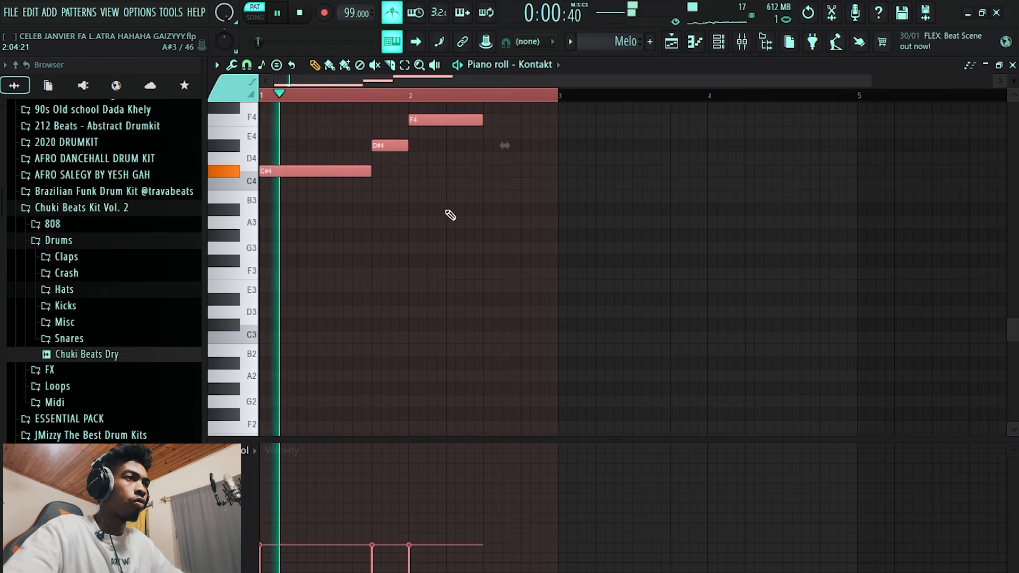
Turn off the metronome and add 8-step A#3 and C#4 notes in bar 3 and a C4 note starting bar 4.
{"action": "scroll", "coordinate": [451, 214], "scroll_direction": "up", "scroll_amount": 3}
{"action": "left_click", "coordinate": [474, 171]}
{"action": "right_click", "coordinate": [474, 171]}
{"action": "left_click", "coordinate": [393, 19]}
{"action": "scroll", "coordinate": [467, 194], "scroll_direction": "down", "scroll_amount": 2, "text": "ctrl"}
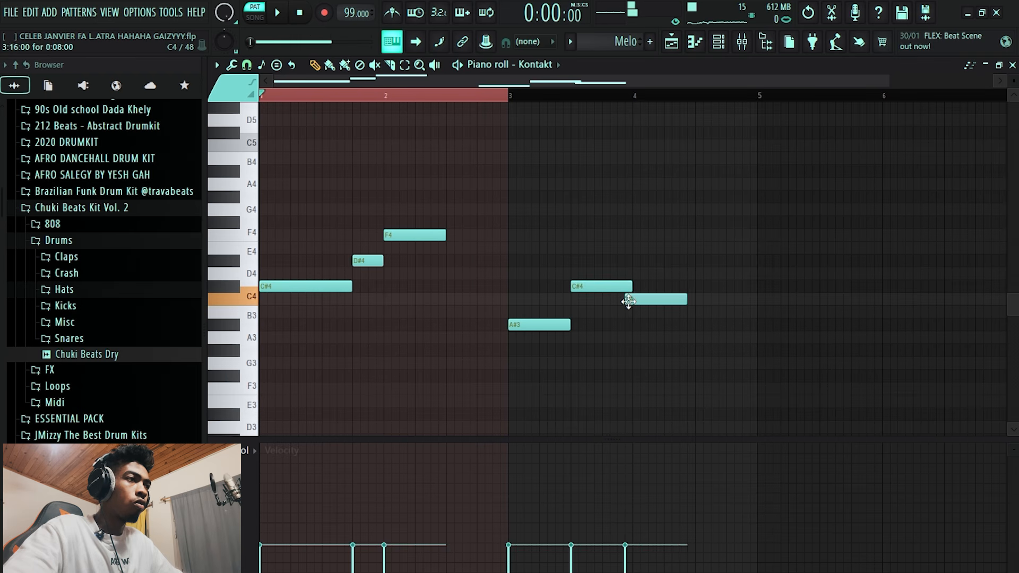
{"action": "key", "text": "space"}
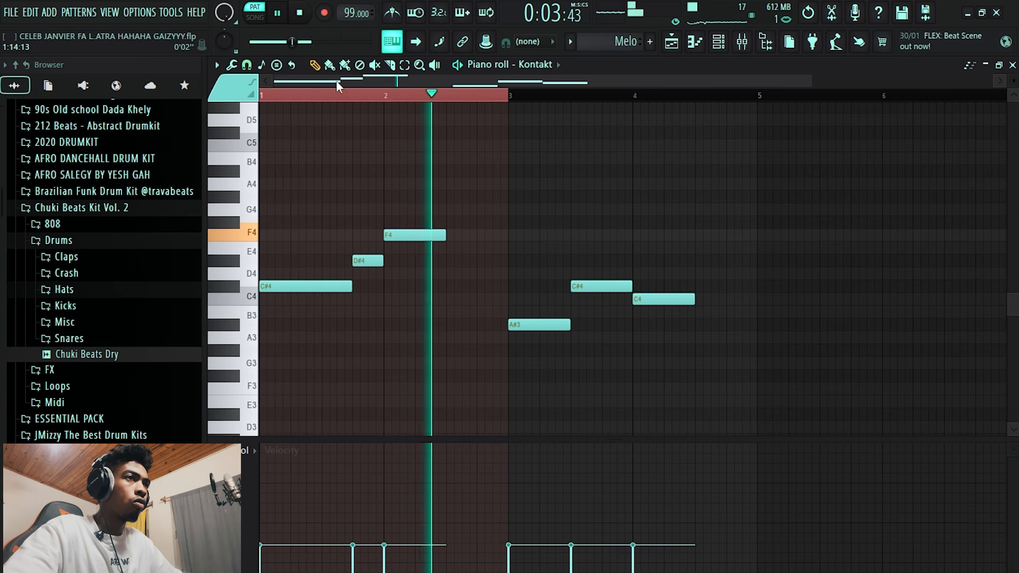
With the metronome back on, extend bar 3's A#3 to 12 steps and move its C#4 to step 13, shortened to 4 steps.
{"action": "scroll", "coordinate": [547, 266], "scroll_direction": "up", "scroll_amount": 2}
{"action": "left_click_drag", "start_coordinate": [593, 285], "coordinate": [588, 286]}
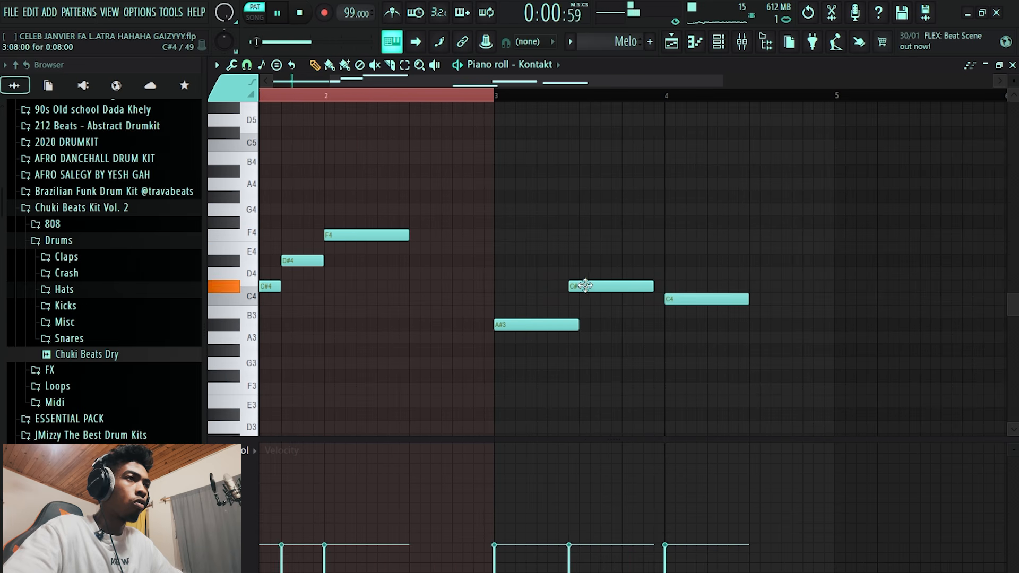
{"action": "left_click_drag", "start_coordinate": [599, 287], "coordinate": [630, 287]}
{"action": "left_click_drag", "start_coordinate": [580, 324], "coordinate": [595, 322]}
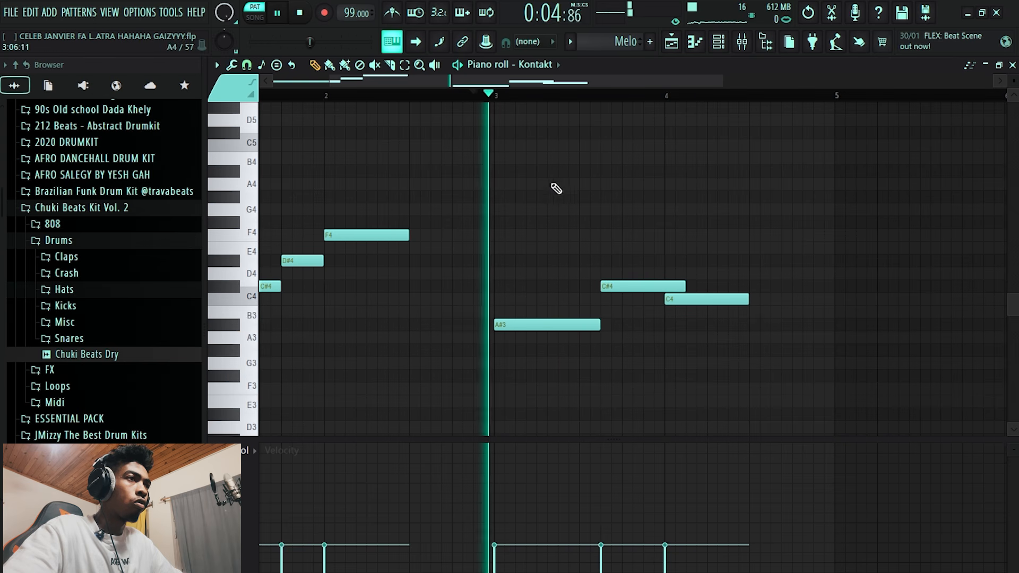
{"action": "left_click", "coordinate": [399, 13]}
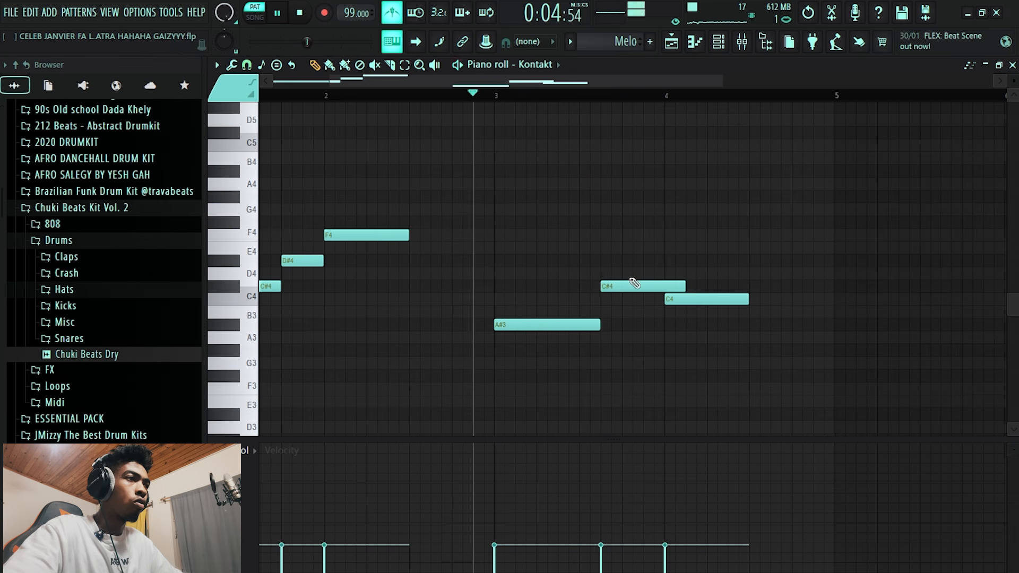
{"action": "left_click_drag", "start_coordinate": [630, 286], "coordinate": [643, 289]}
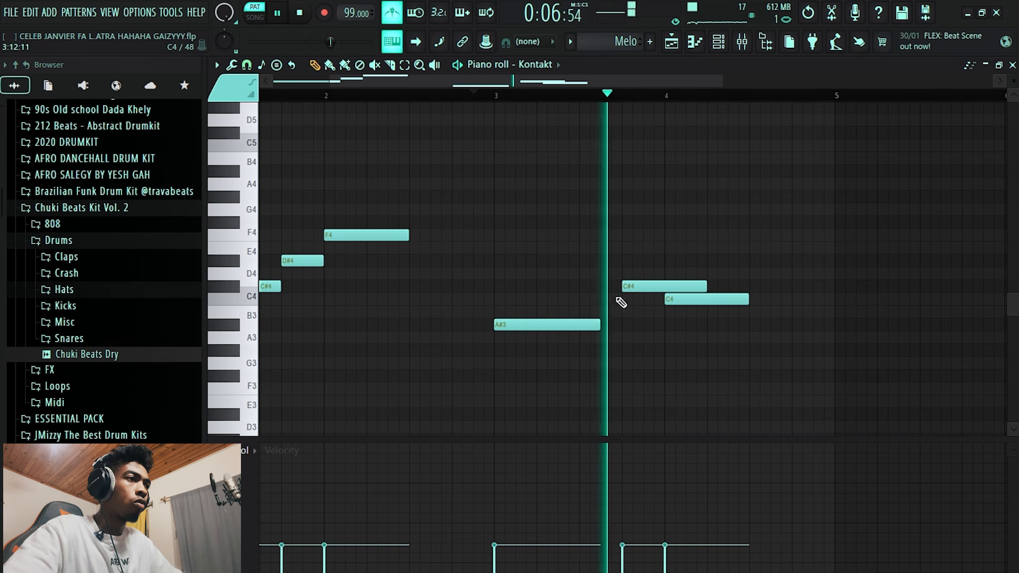
{"action": "left_click_drag", "start_coordinate": [601, 324], "coordinate": [623, 324]}
{"action": "left_click_drag", "start_coordinate": [705, 286], "coordinate": [664, 287]}
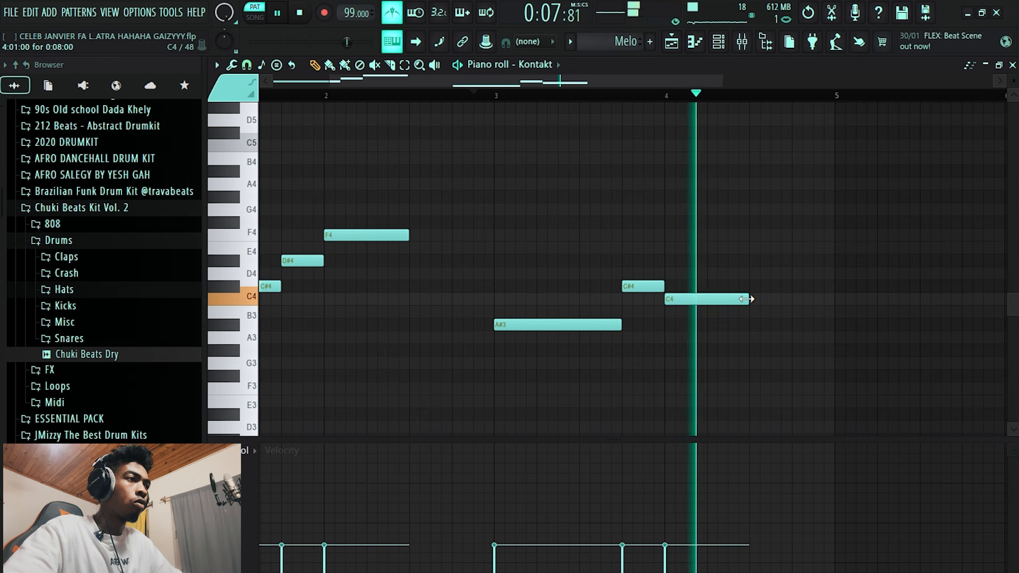
{"action": "scroll", "coordinate": [746, 300], "scroll_direction": "down", "scroll_amount": 3}
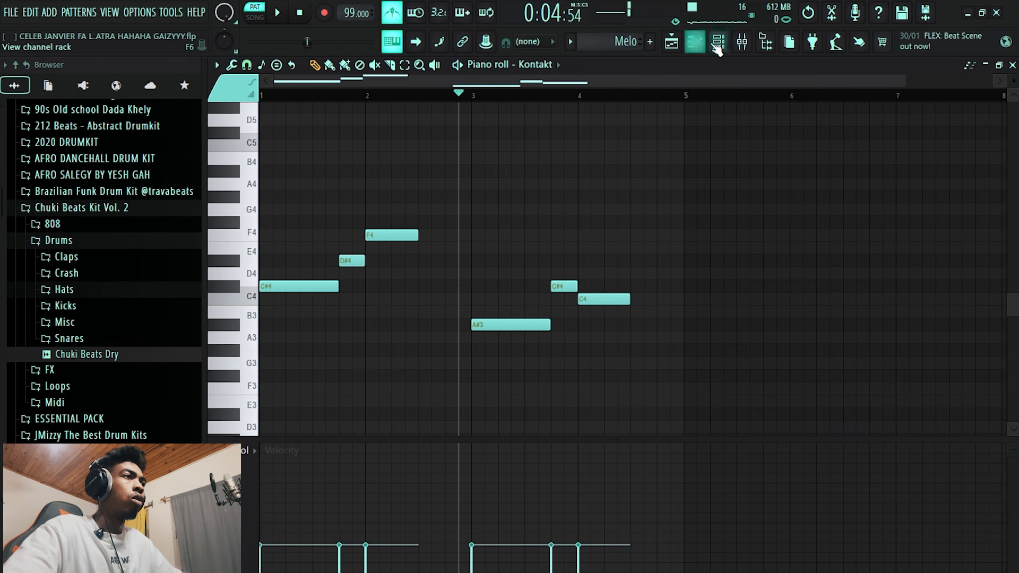
Reopen the Kontakt instrument from the channel rack and load the 40 Soft Keys snapshot from the Keys category.
{"action": "left_click", "coordinate": [717, 47]}
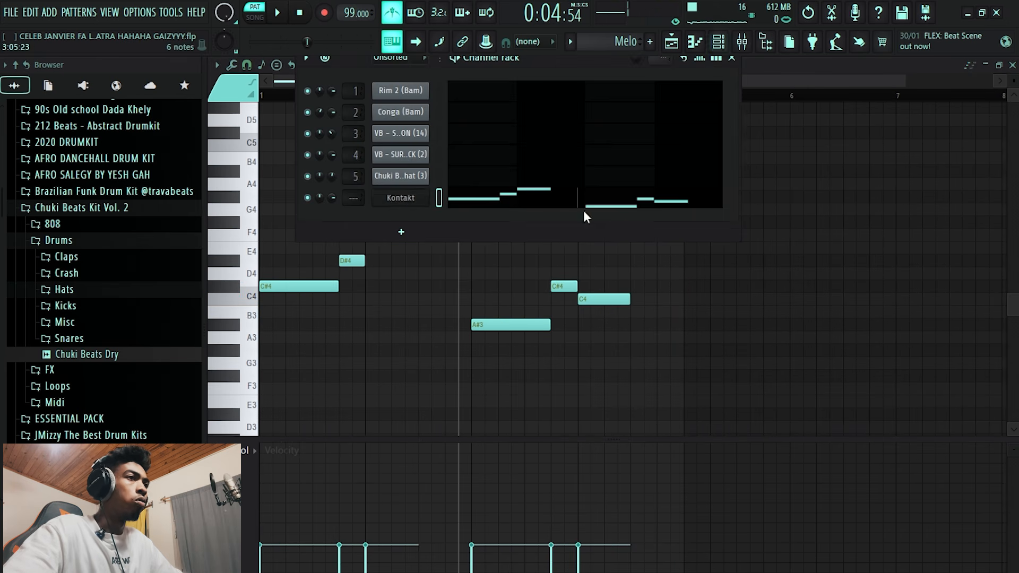
{"action": "left_click", "coordinate": [402, 197]}
{"action": "left_click_drag", "start_coordinate": [862, 93], "coordinate": [727, 95]}
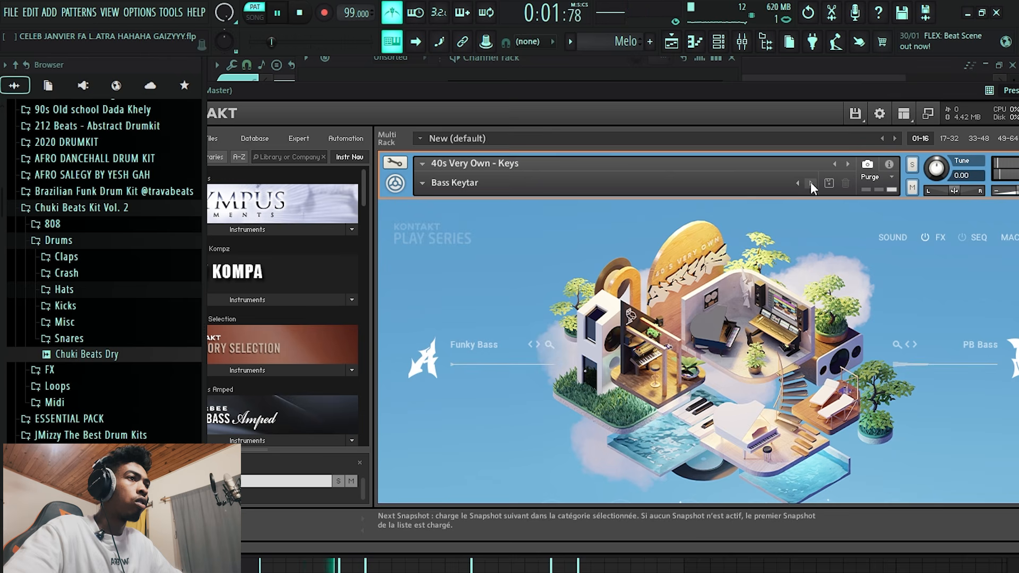
{"action": "left_click", "coordinate": [422, 183]}
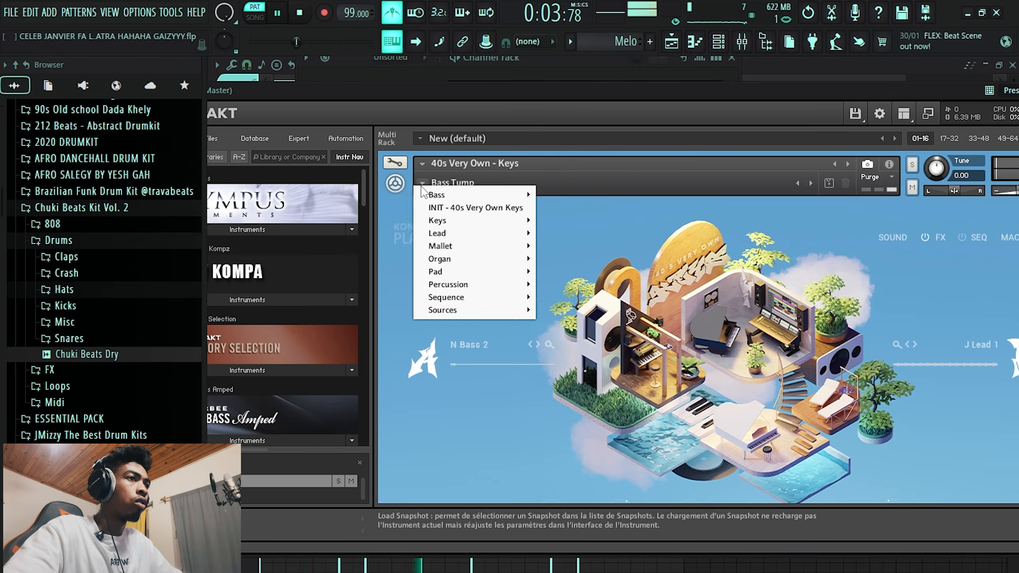
{"action": "mouse_move", "coordinate": [459, 227]}
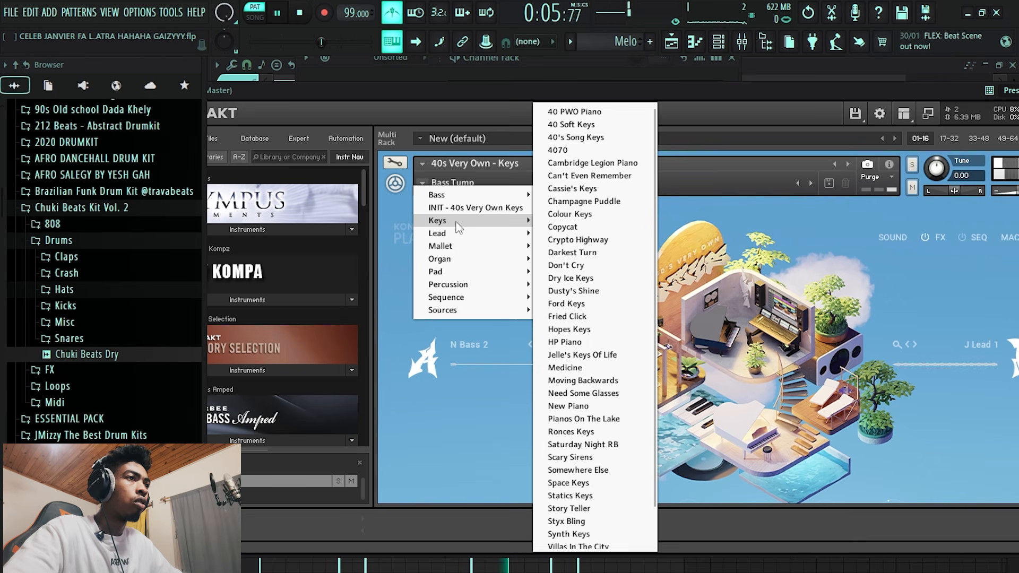
{"action": "left_click", "coordinate": [611, 125]}
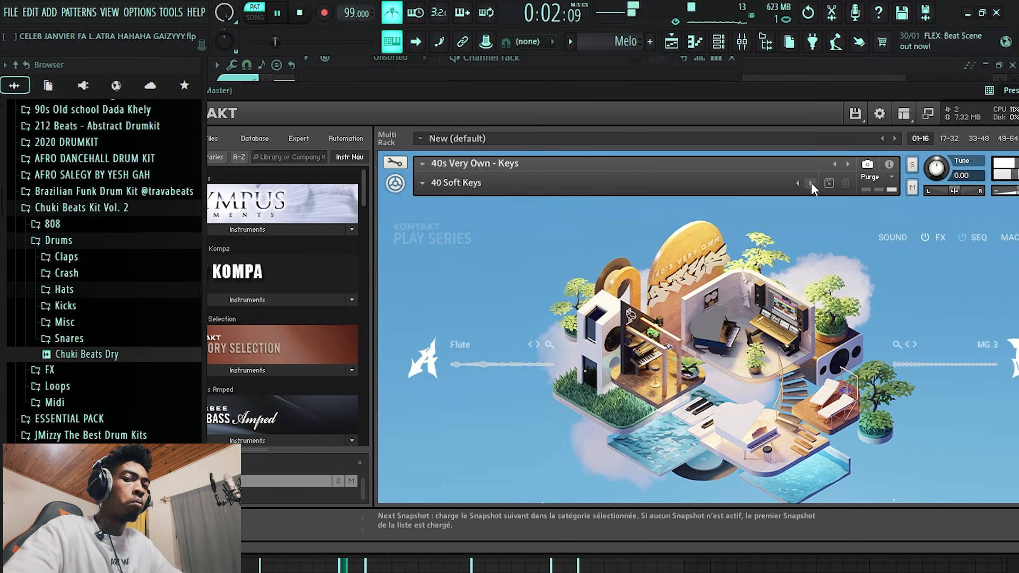
Return to the Kontakt piano roll and stop the pattern playback.
{"action": "left_click", "coordinate": [700, 42]}
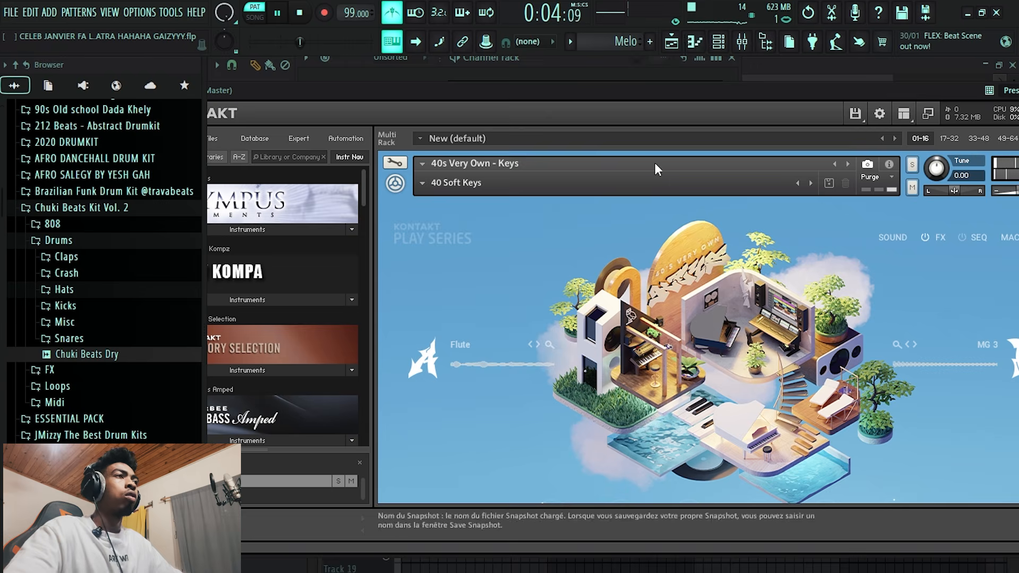
{"action": "left_click", "coordinate": [697, 38]}
{"action": "key", "text": "space"}
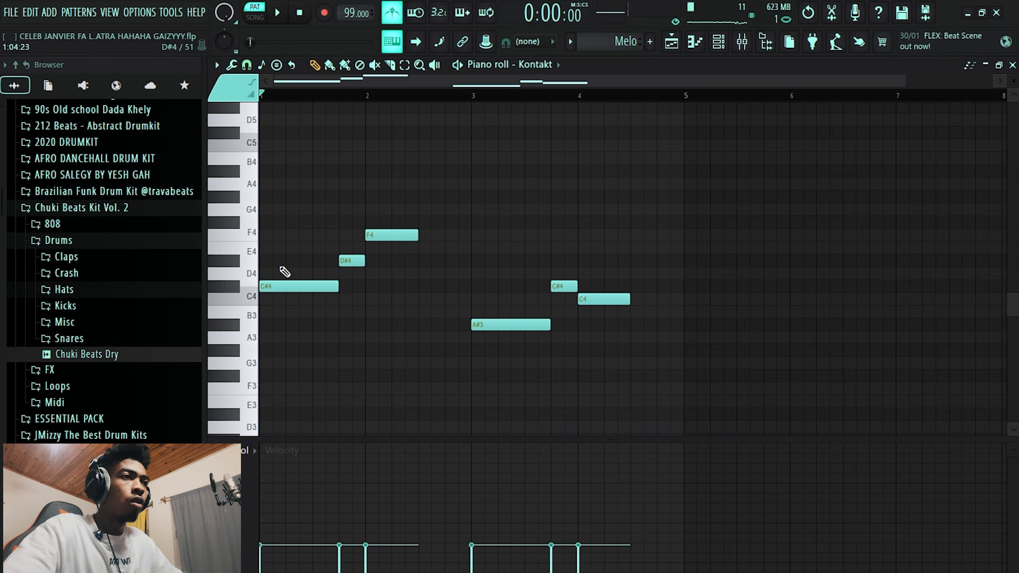
Add a 12-step A#3 note beneath the C#4 at the start of bar 1 and audition the interval.
{"action": "scroll", "coordinate": [284, 276], "scroll_direction": "up", "scroll_amount": 2, "text": "ctrl"}
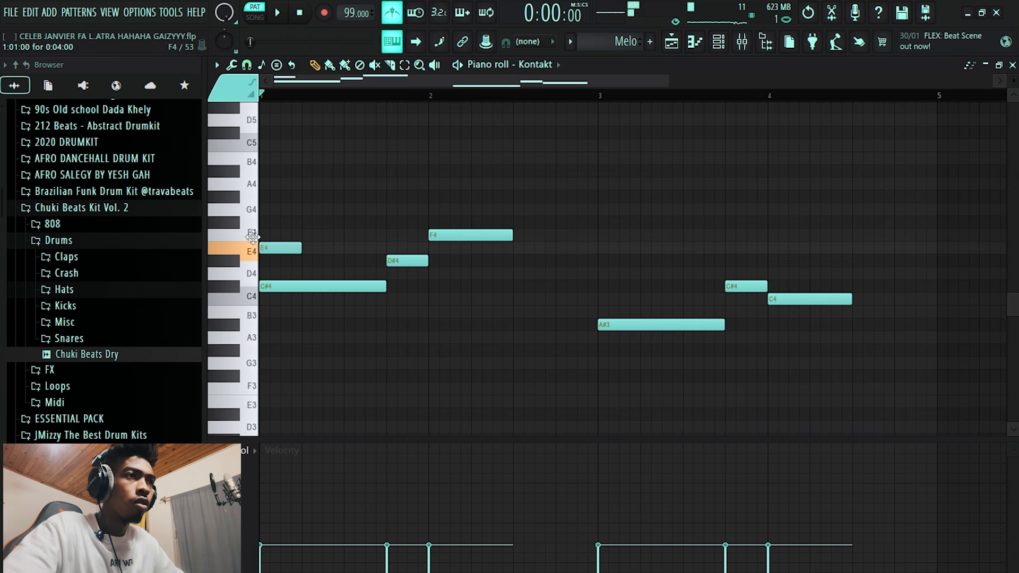
{"action": "key", "text": "space"}
{"action": "key", "text": "space"}
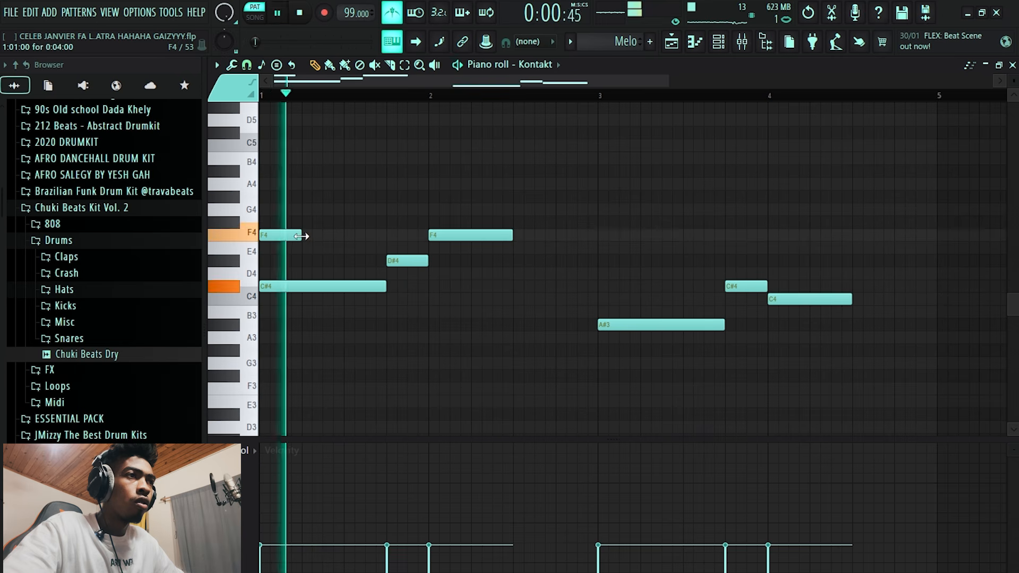
{"action": "key", "text": "space"}
{"action": "left_click_drag", "start_coordinate": [301, 235], "coordinate": [371, 236]}
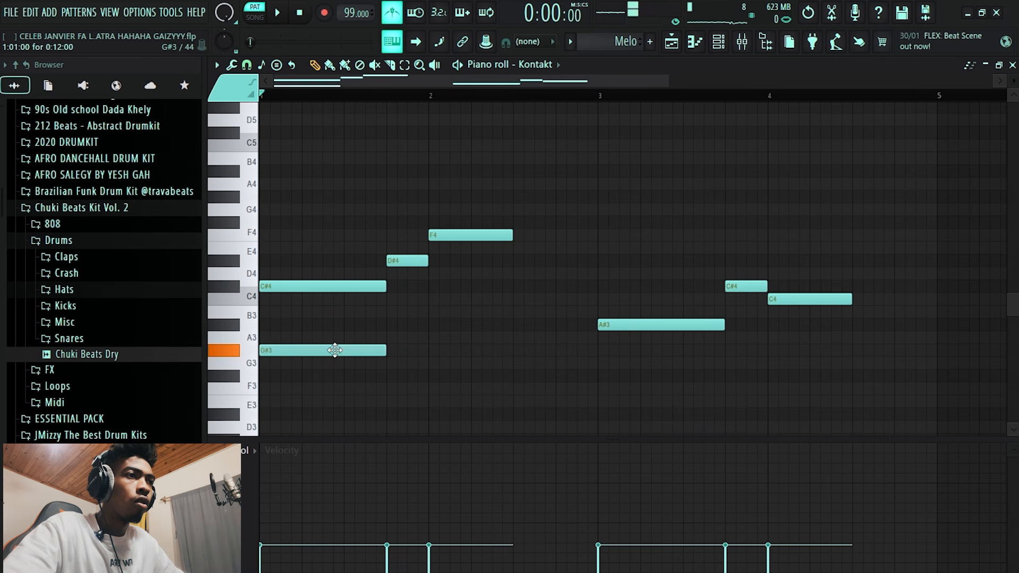
{"action": "key", "text": "space"}
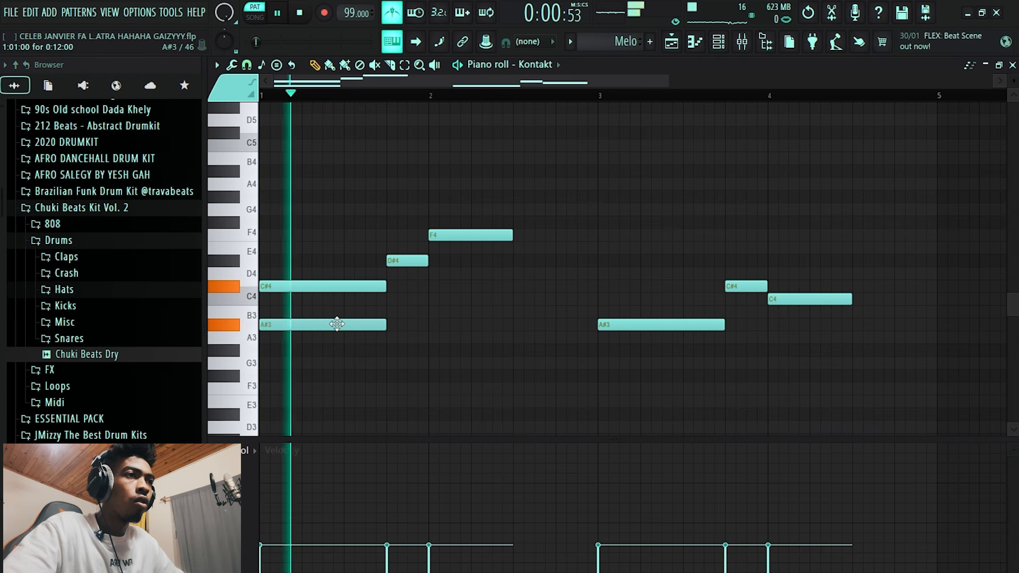
{"action": "key", "text": "space"}
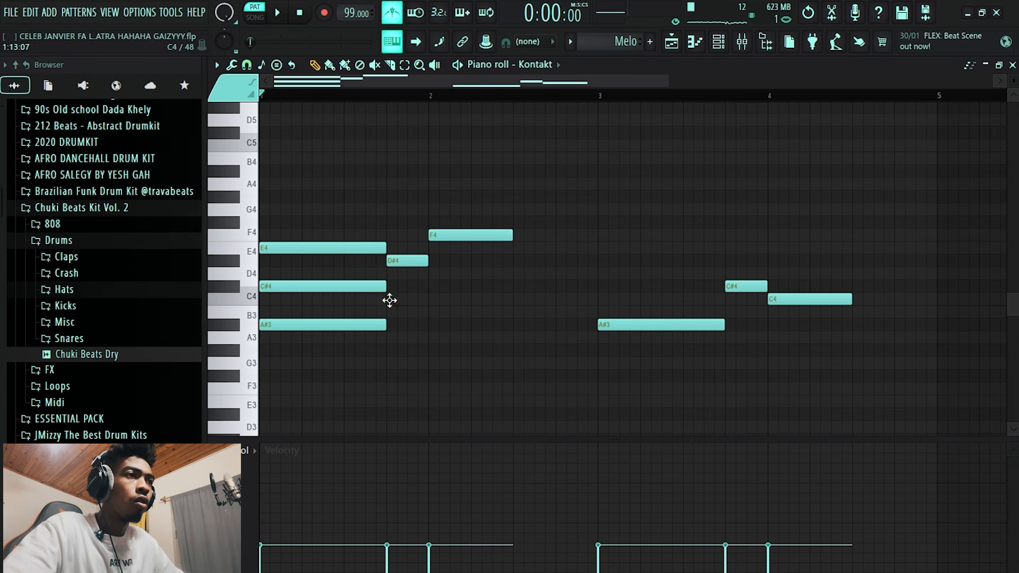
Add a 12-step F4 to bar 1's opening chord and move its C#4 up an octave to C#5.
{"action": "key", "text": "space"}
{"action": "key", "text": "space"}
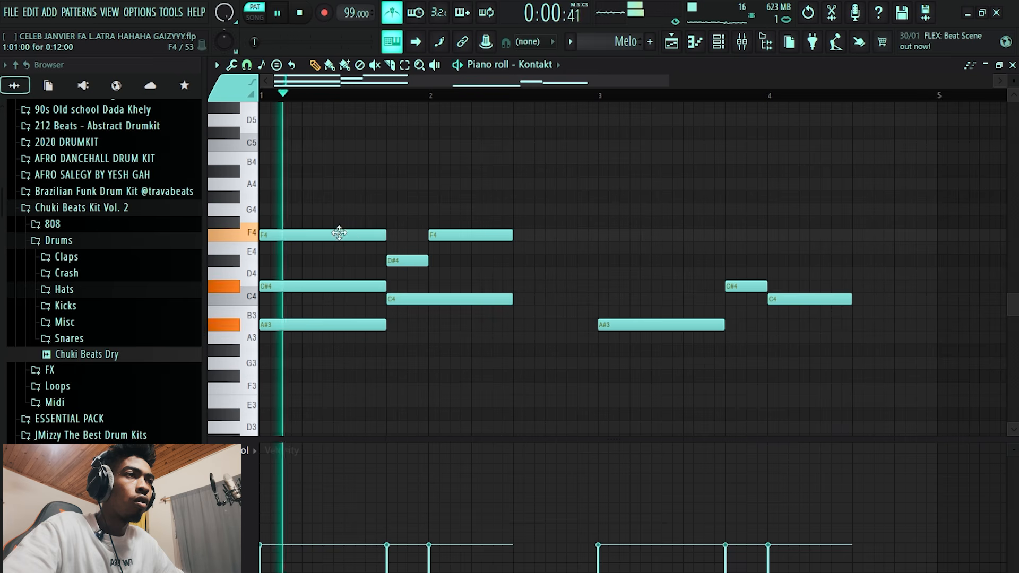
{"action": "key", "text": "space"}
{"action": "left_click_drag", "start_coordinate": [364, 287], "coordinate": [333, 126]}
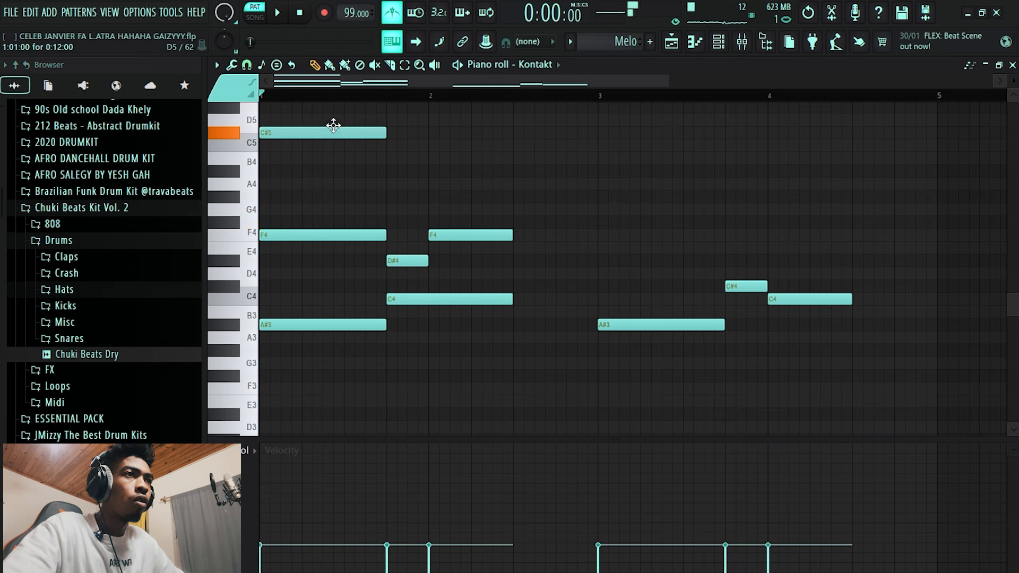
{"action": "key", "text": "space"}
Shorten the C4 beneath bar 1's D#4 to 4 steps and add a 4-step G#4 above them at step 13.
{"action": "left_click_drag", "start_coordinate": [509, 298], "coordinate": [490, 297]}
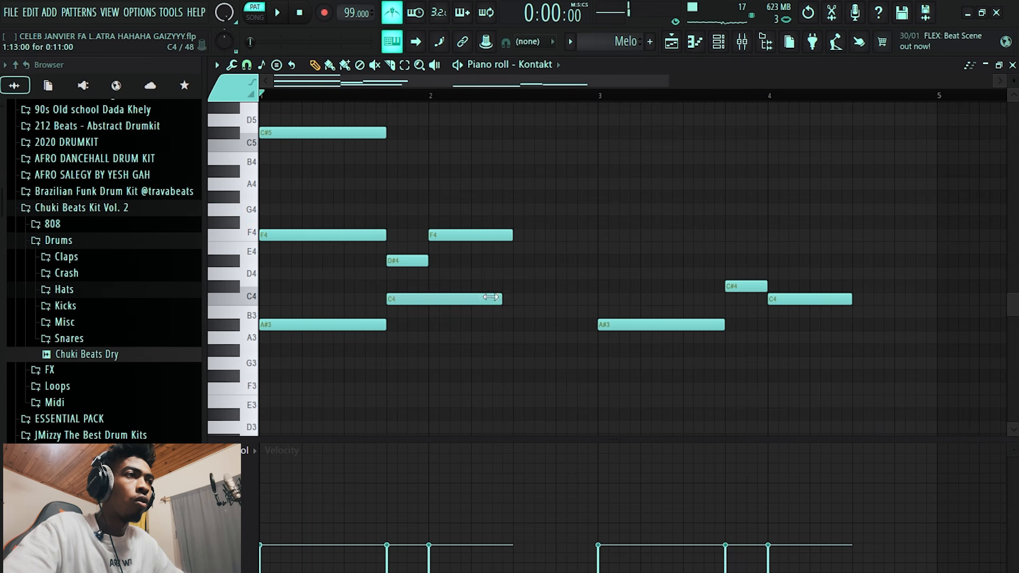
{"action": "key", "text": "space"}
{"action": "scroll", "coordinate": [392, 281], "scroll_direction": "up", "scroll_amount": 1}
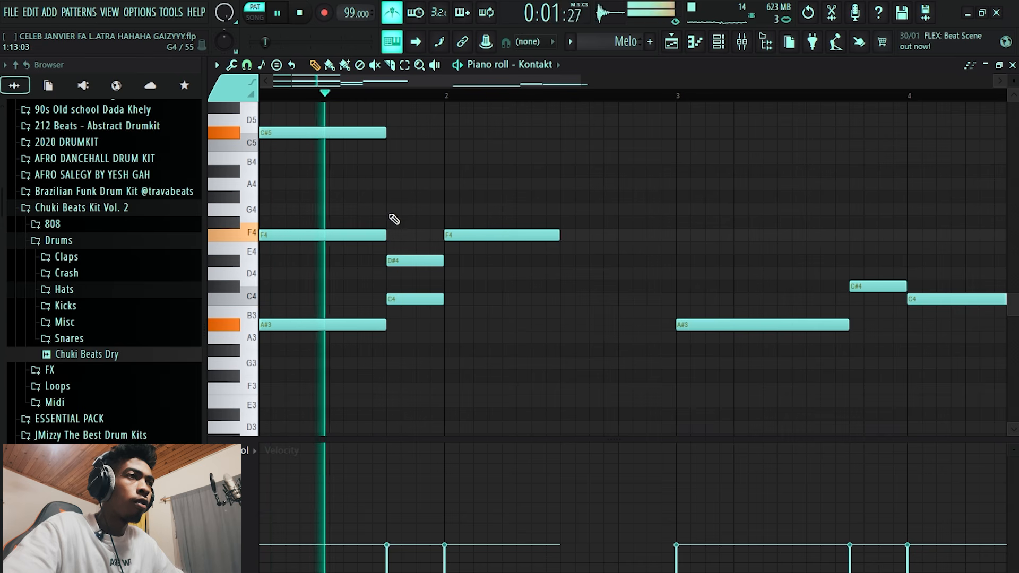
{"action": "left_click", "coordinate": [399, 211]}
{"action": "key", "text": "space"}
{"action": "left_click_drag", "start_coordinate": [409, 200], "coordinate": [409, 196]}
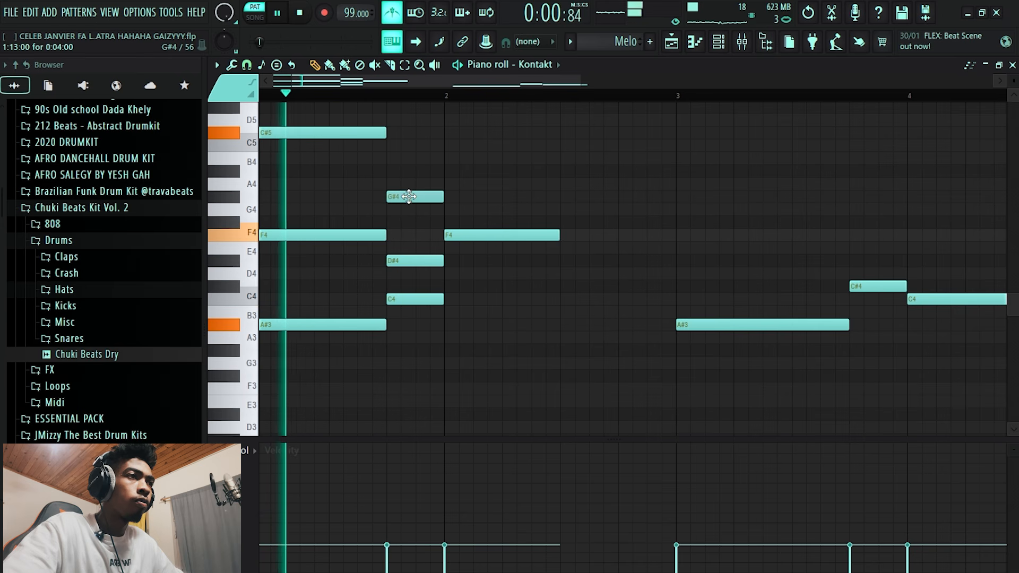
{"action": "key", "text": "space"}
{"action": "key", "text": "space"}
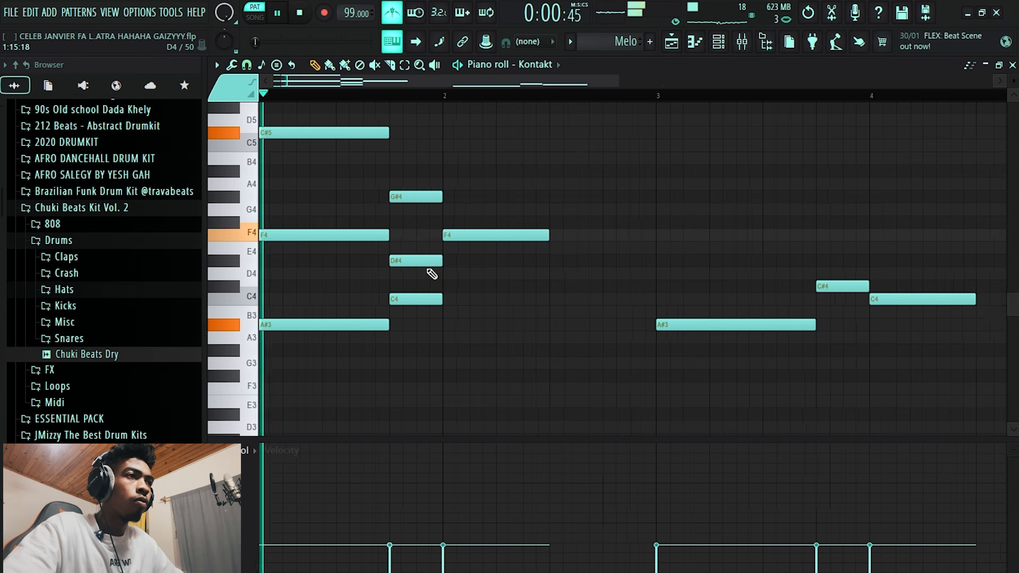
Build the chord at the start of bar 2 by adding 8-step C#4 and G#4 notes around the F4.
{"action": "scroll", "coordinate": [462, 303], "scroll_direction": "up", "scroll_amount": 3}
{"action": "left_click", "coordinate": [436, 261]}
{"action": "key", "text": "space"}
{"action": "right_click", "coordinate": [461, 245]}
{"action": "key", "text": "space"}
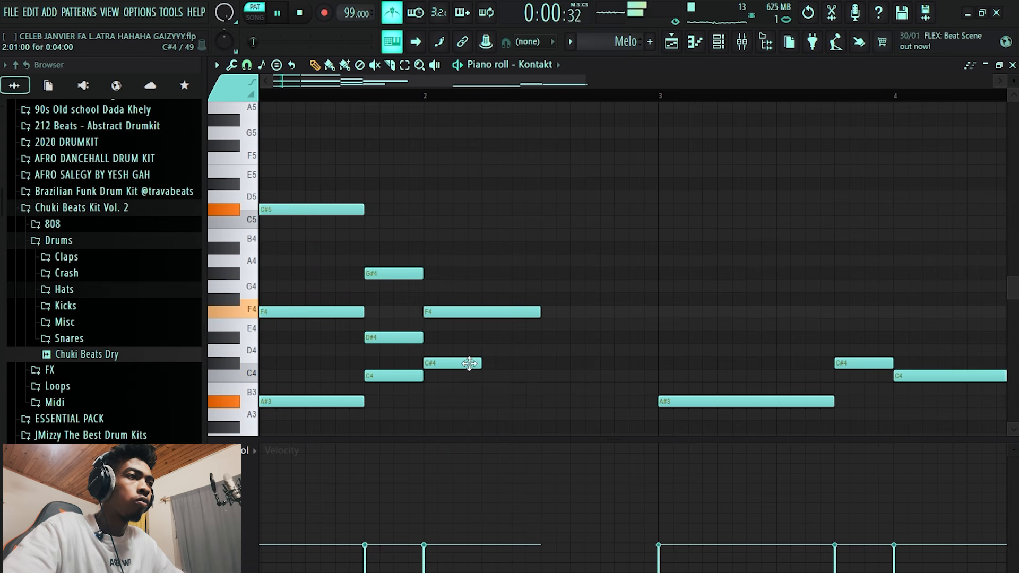
{"action": "left_click_drag", "start_coordinate": [502, 361], "coordinate": [539, 362]}
{"action": "left_click", "coordinate": [428, 274]}
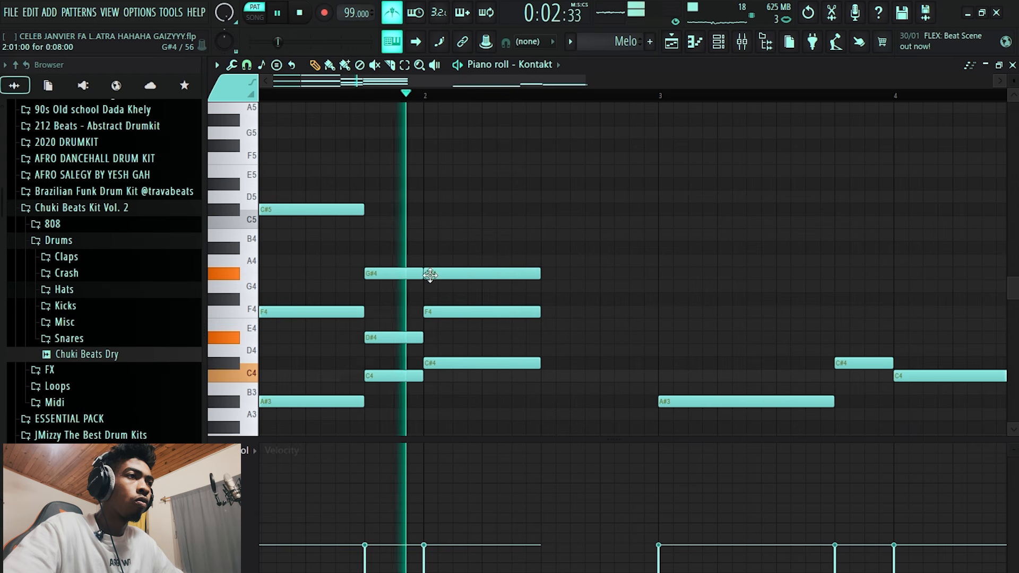
{"action": "scroll", "coordinate": [446, 274], "scroll_direction": "down", "scroll_amount": 4}
{"action": "key", "text": "space"}
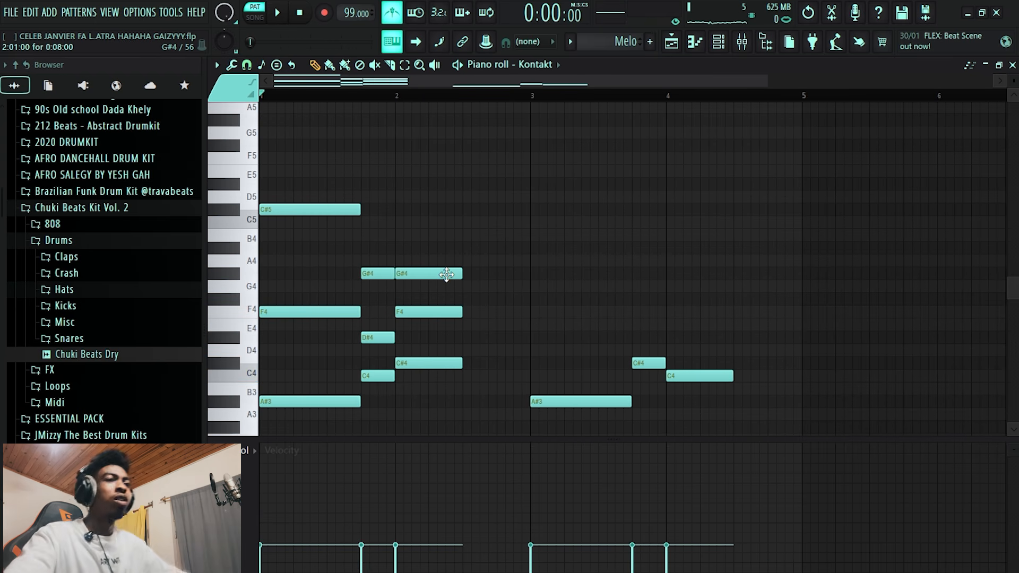
Add a 12-step A#2 bass note one octave below bar 1's A#3 and audition it with the chord.
{"action": "scroll", "coordinate": [758, 154], "scroll_direction": "down", "scroll_amount": 8}
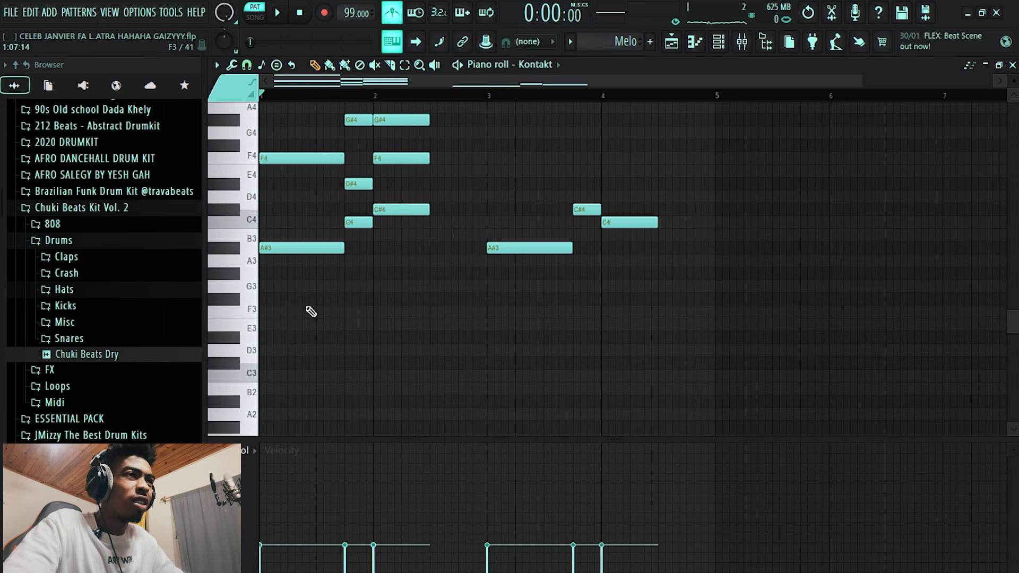
{"action": "left_click_drag", "start_coordinate": [295, 246], "coordinate": [251, 393]}
{"action": "key", "text": "space"}
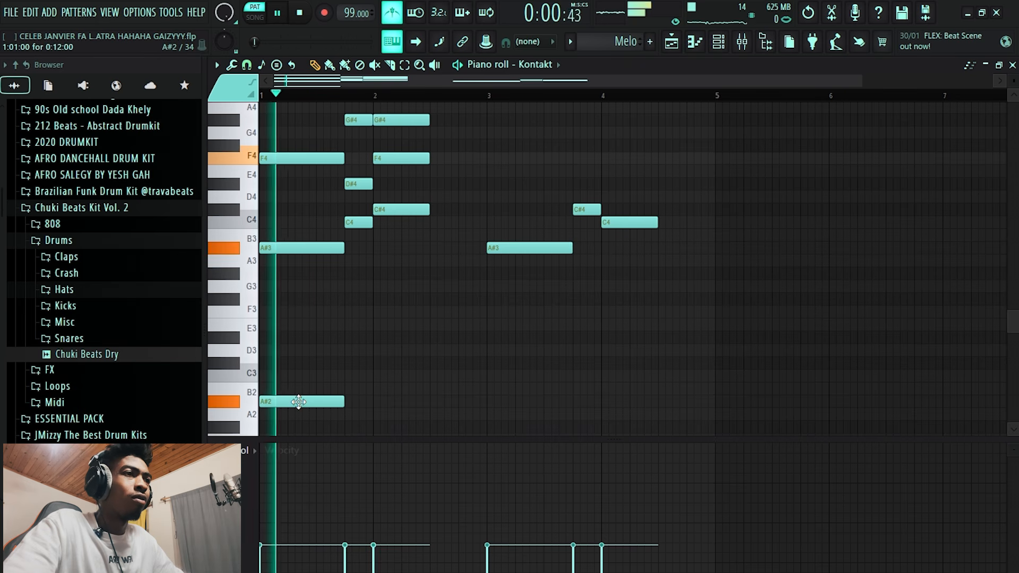
{"action": "key", "text": "space"}
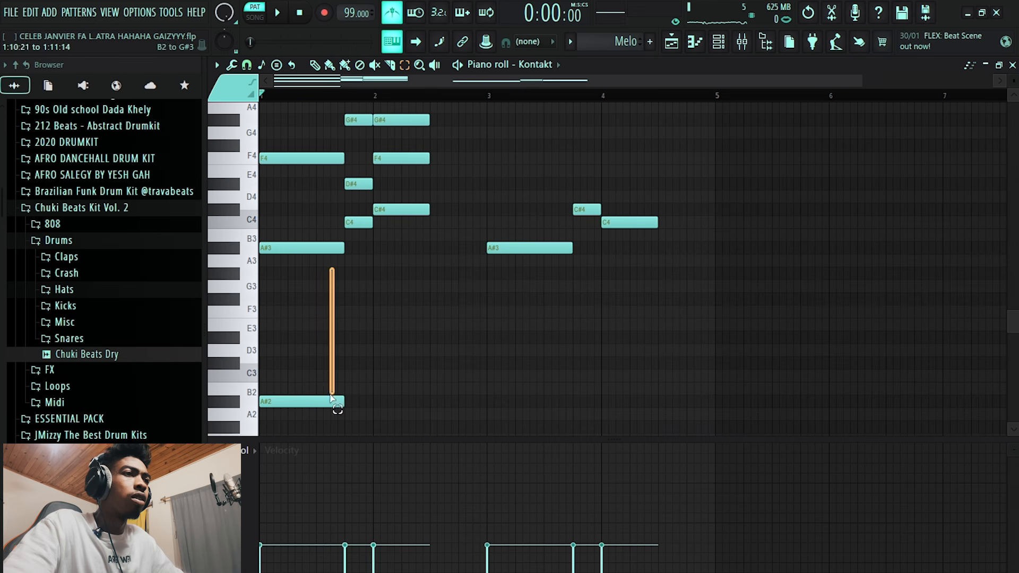
{"action": "key", "text": "space"}
{"action": "key", "text": "space"}
{"action": "key", "text": "space"}
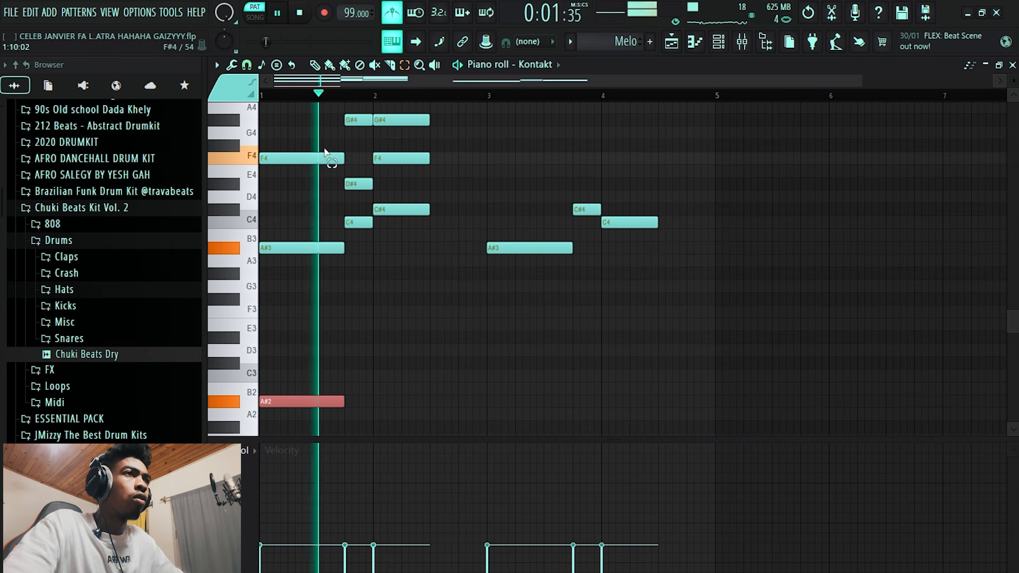
{"action": "key", "text": "space"}
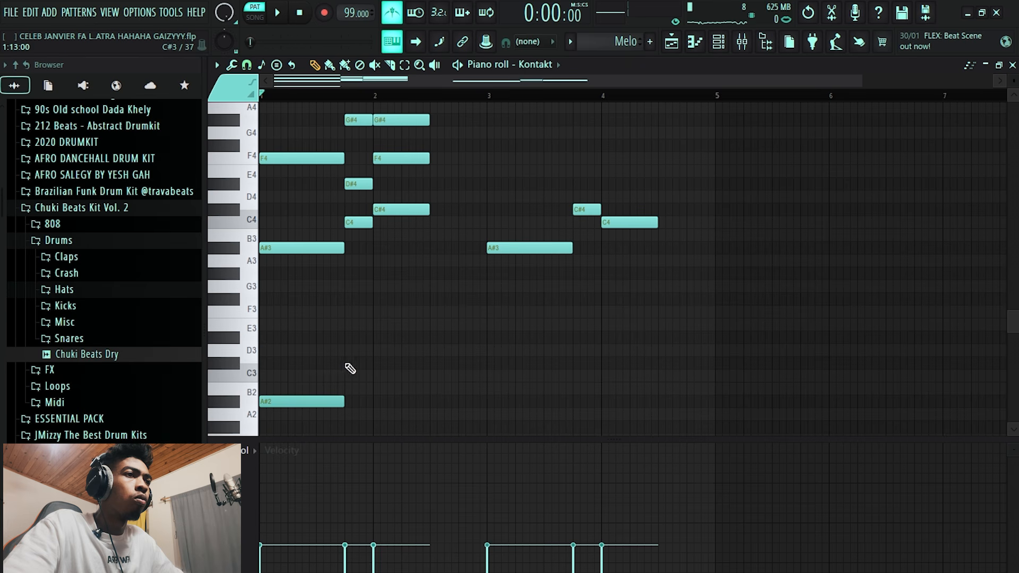
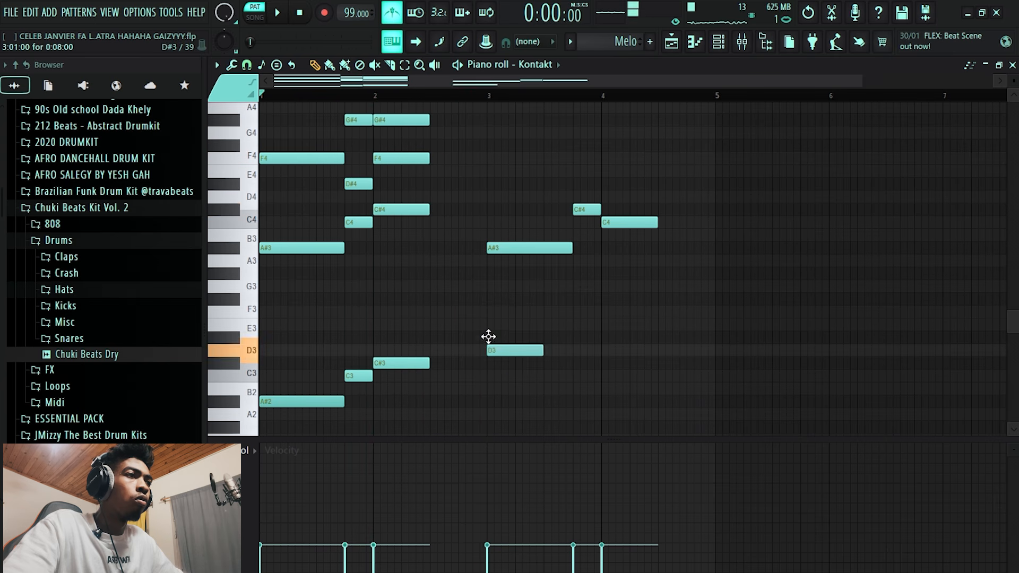
Move the bass note starting bar 3 down to F#2 and extend it to 12 steps.
{"action": "scroll", "coordinate": [494, 361], "scroll_direction": "down", "scroll_amount": 3}
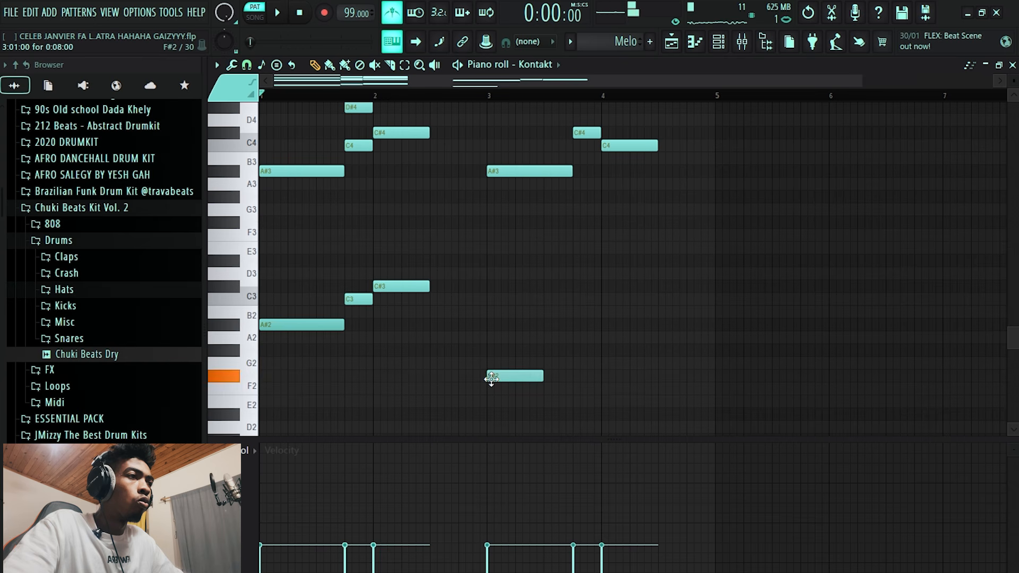
{"action": "left_click_drag", "start_coordinate": [542, 376], "coordinate": [571, 376]}
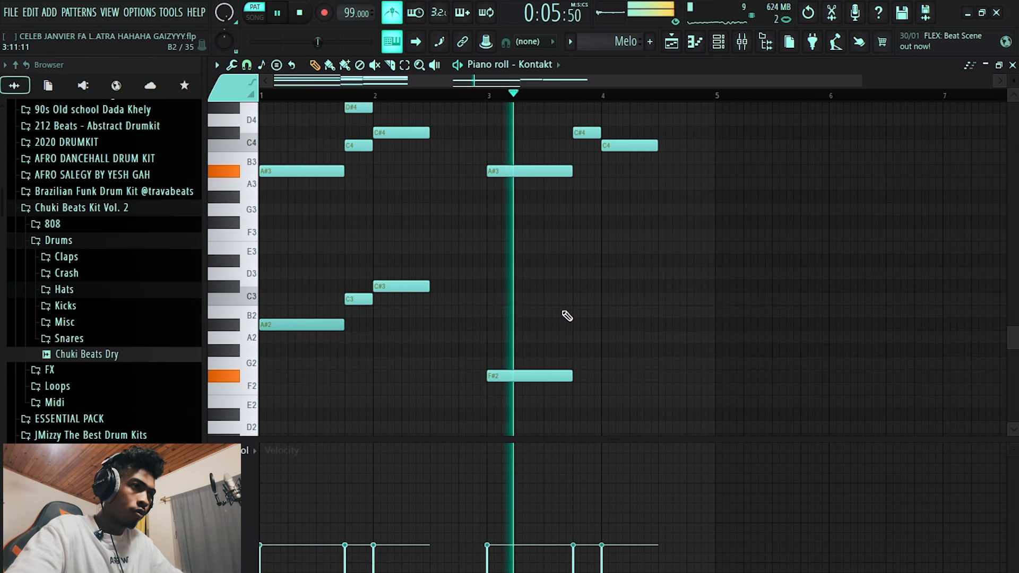
{"action": "key", "text": "space"}
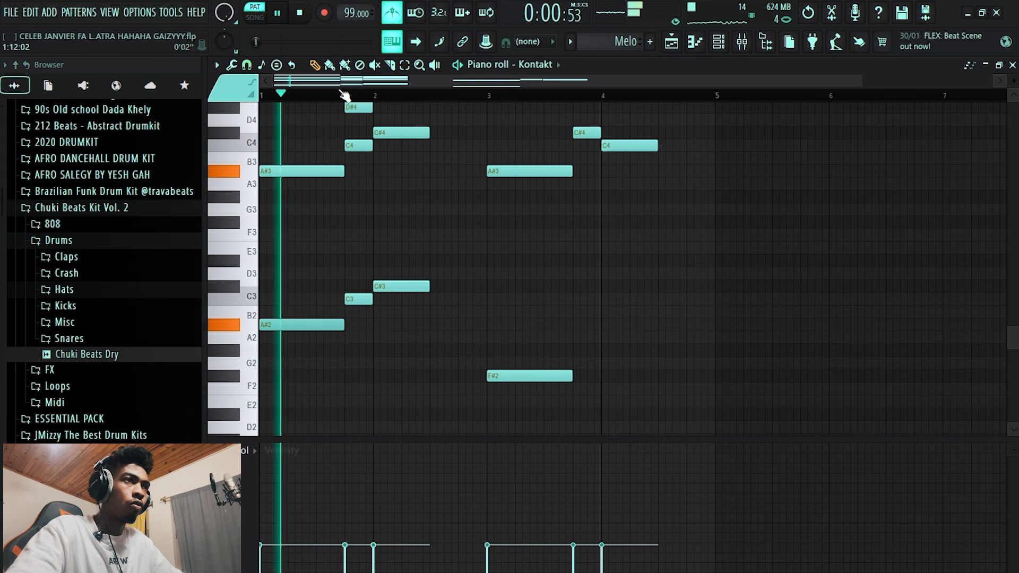
Play the pattern from the start to check the C3, C#3 and F#2 bass notes against the melody.
{"action": "left_click_drag", "start_coordinate": [376, 296], "coordinate": [360, 302]}
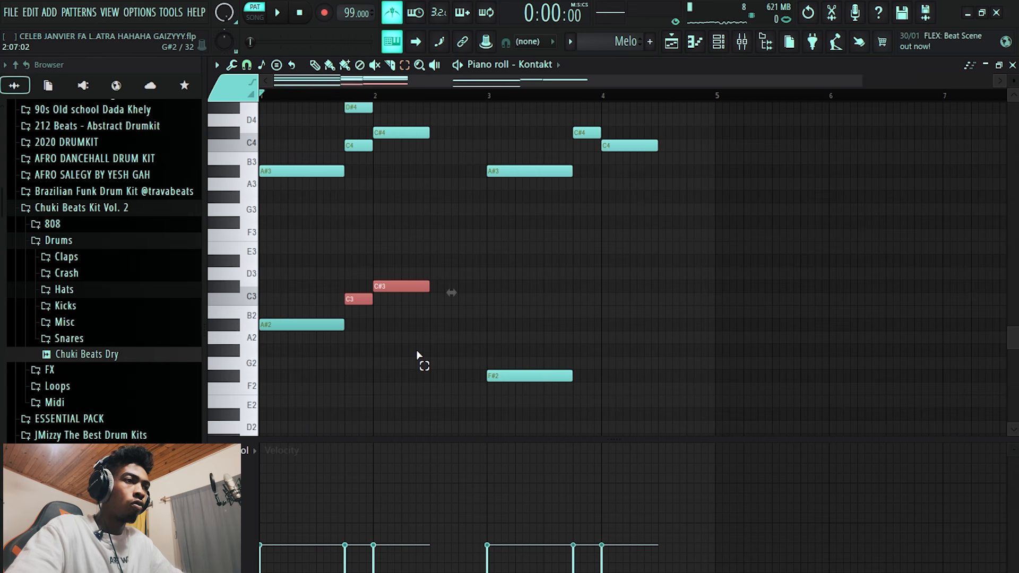
{"action": "key", "text": "space"}
{"action": "left_click_drag", "start_coordinate": [539, 342], "coordinate": [547, 403]}
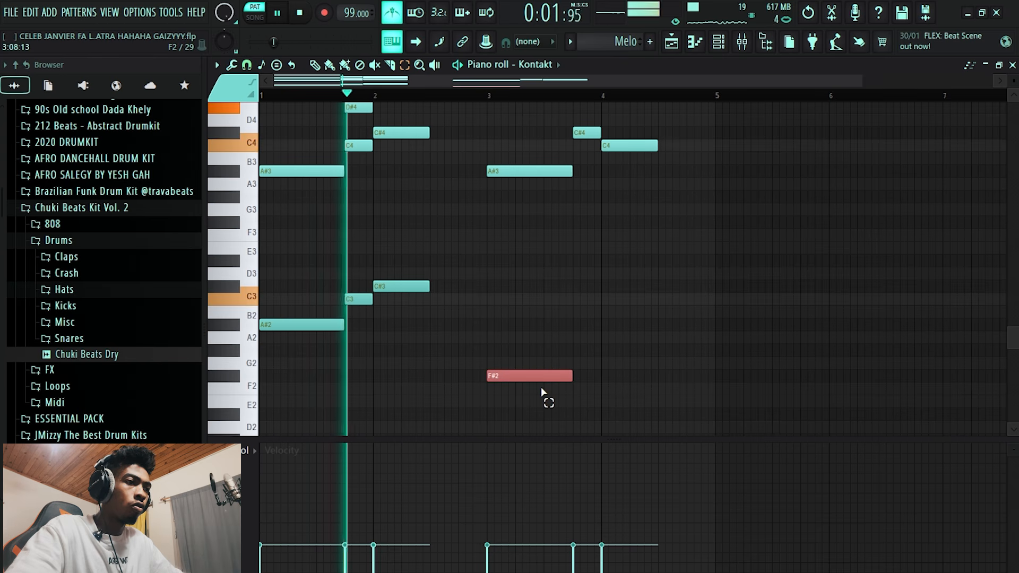
{"action": "left_click", "coordinate": [315, 66]}
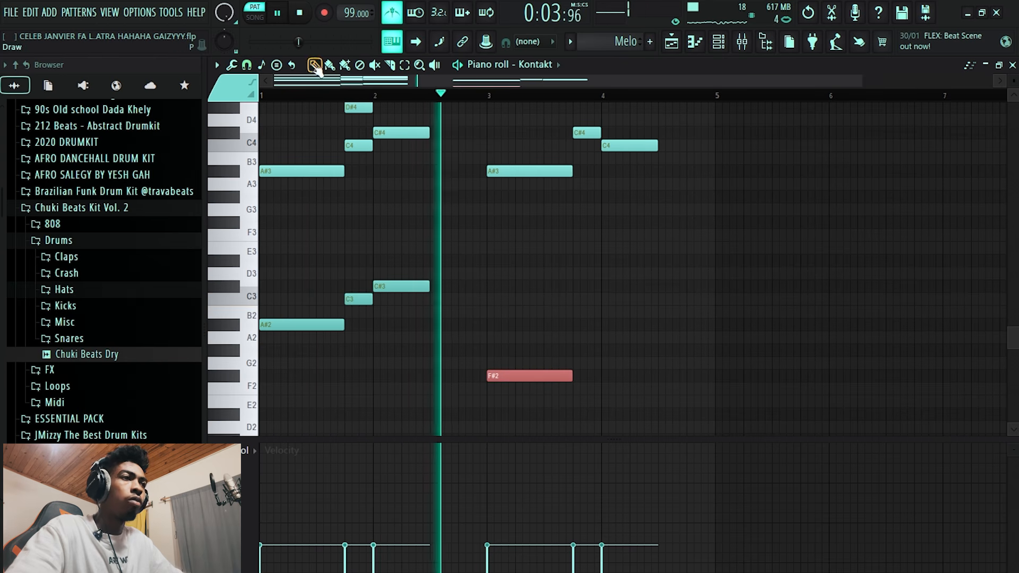
{"action": "scroll", "coordinate": [584, 357], "scroll_direction": "up", "scroll_amount": 2}
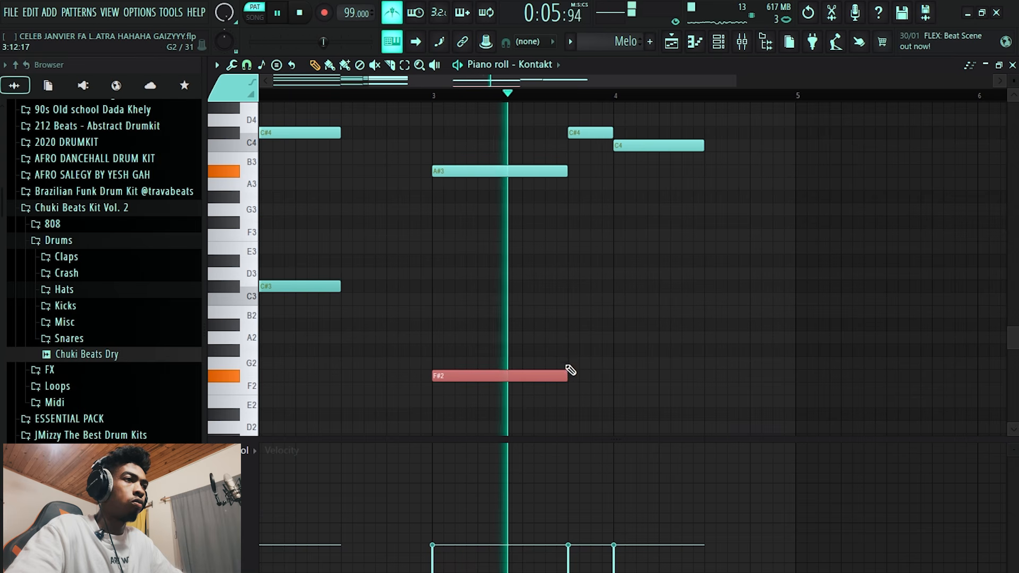
{"action": "left_click", "coordinate": [571, 350]}
{"action": "key", "text": "space"}
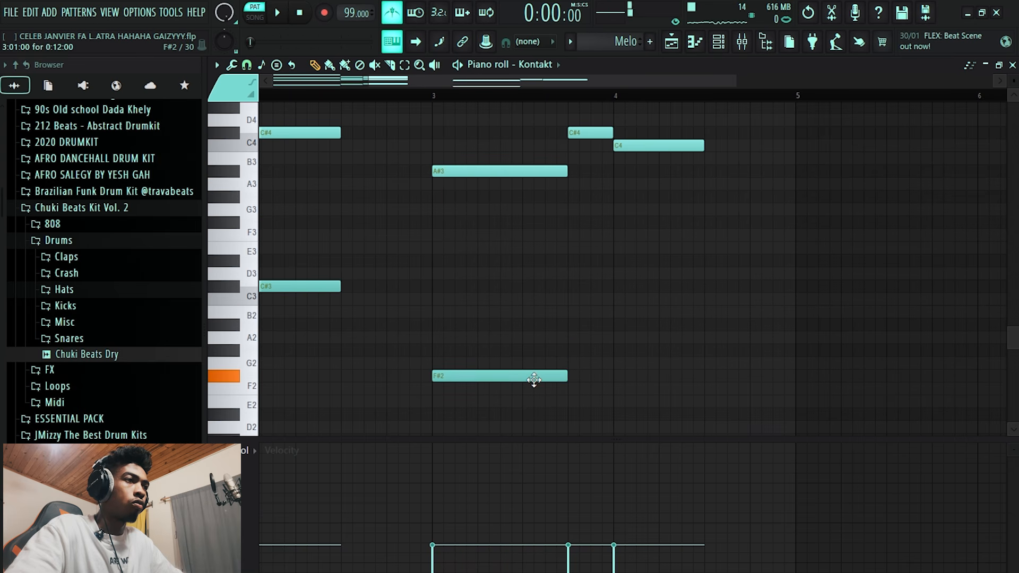
Add a 4-step A#2 at bar 3's step 13 and an 8-step G#2 starting bar 4, and play through with the metronome off.
{"action": "left_click_drag", "start_coordinate": [567, 323], "coordinate": [610, 361]}
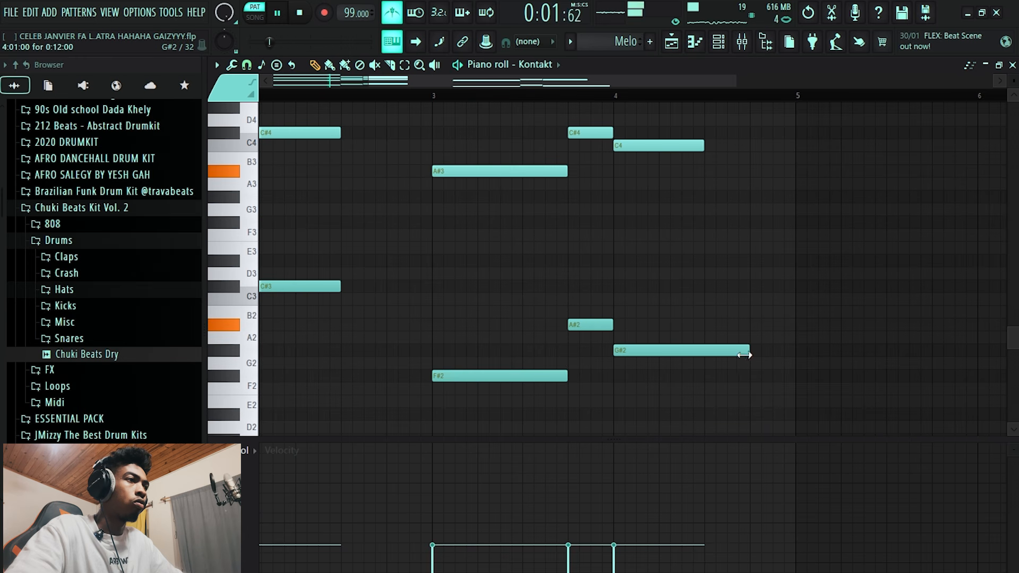
{"action": "left_click_drag", "start_coordinate": [707, 353], "coordinate": [703, 351]}
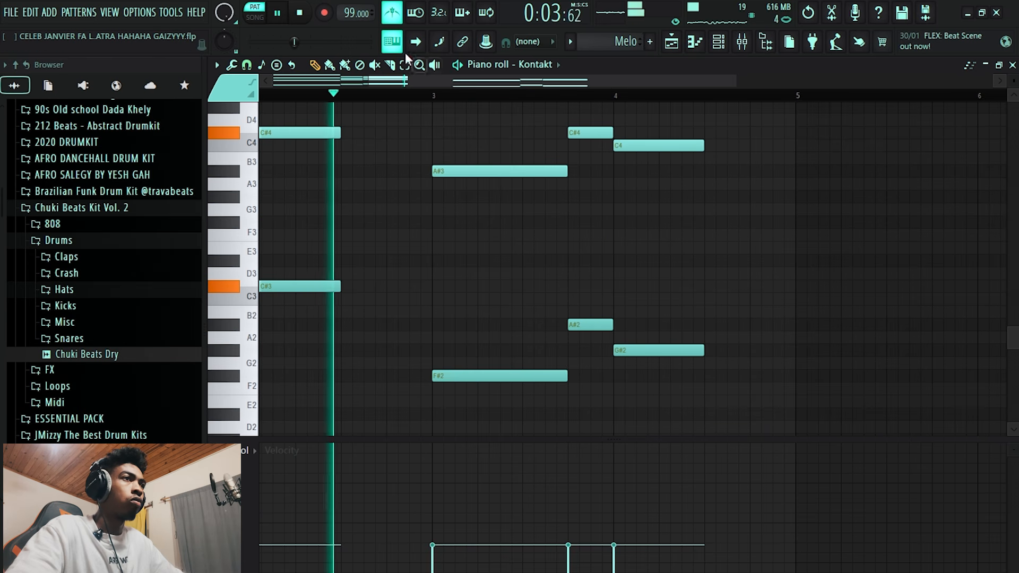
{"action": "scroll", "coordinate": [472, 207], "scroll_direction": "down", "scroll_amount": 2}
{"action": "scroll", "coordinate": [499, 273], "scroll_direction": "up", "scroll_amount": 2}
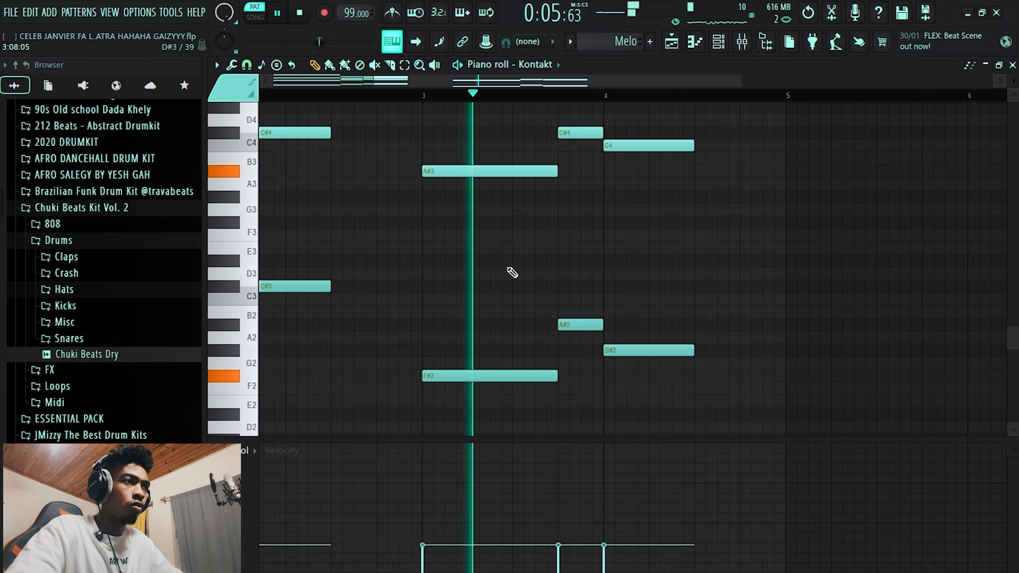
{"action": "scroll", "coordinate": [593, 268], "scroll_direction": "up", "scroll_amount": 3}
{"action": "scroll", "coordinate": [593, 269], "scroll_direction": "down", "scroll_amount": 2}
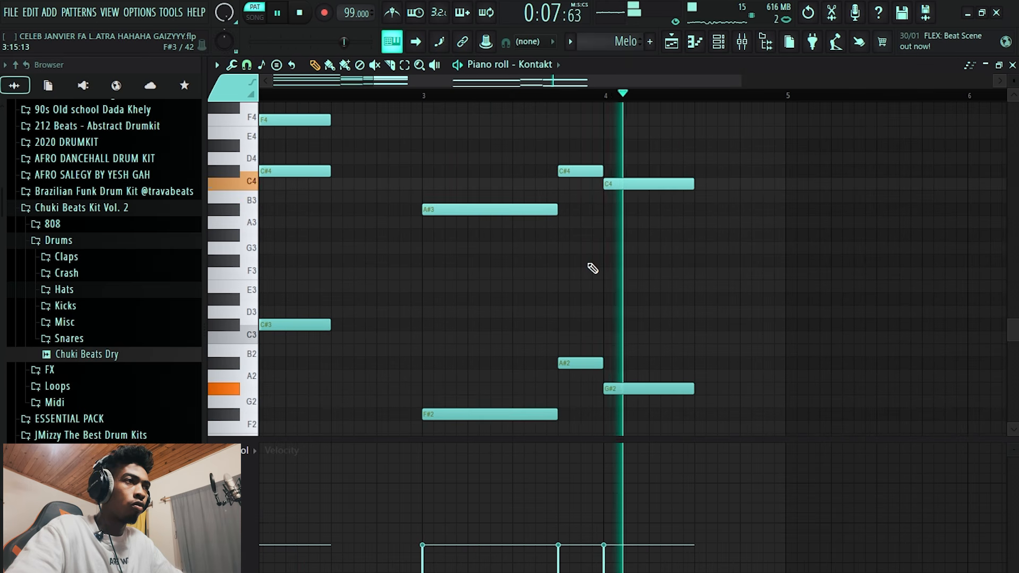
{"action": "scroll", "coordinate": [590, 267], "scroll_direction": "down", "scroll_amount": 2}
{"action": "key", "text": "space"}
Add a 12-step C#4 above the A#3 starting bar 3, auditioning it with playback started just before bar 3.
{"action": "scroll", "coordinate": [491, 249], "scroll_direction": "up", "scroll_amount": 2}
{"action": "scroll", "coordinate": [476, 252], "scroll_direction": "down", "scroll_amount": 3}
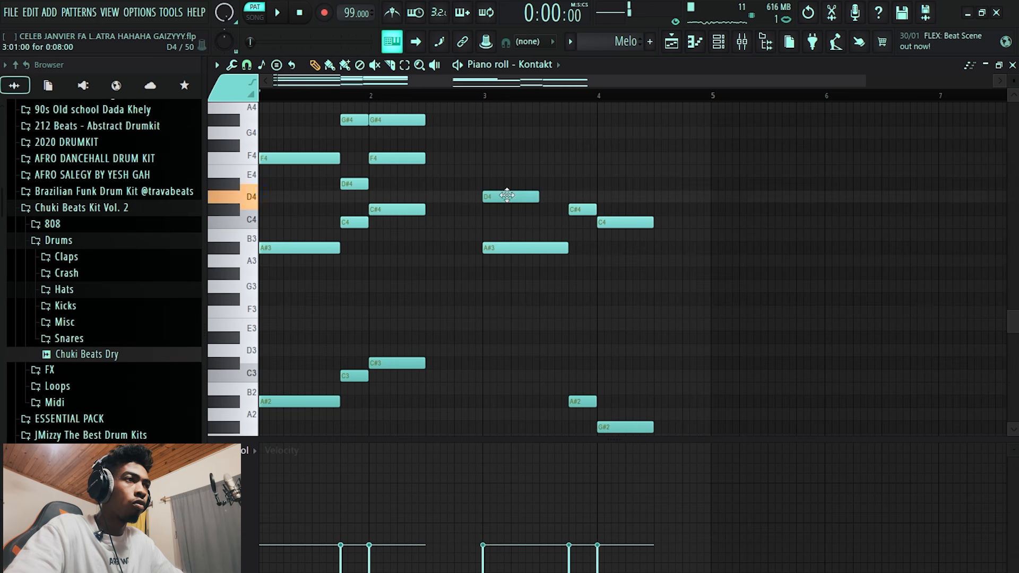
{"action": "key", "text": "space"}
{"action": "left_click", "coordinate": [469, 96]}
{"action": "key", "text": "space"}
{"action": "left_click_drag", "start_coordinate": [517, 200], "coordinate": [523, 212]}
{"action": "key", "text": "space"}
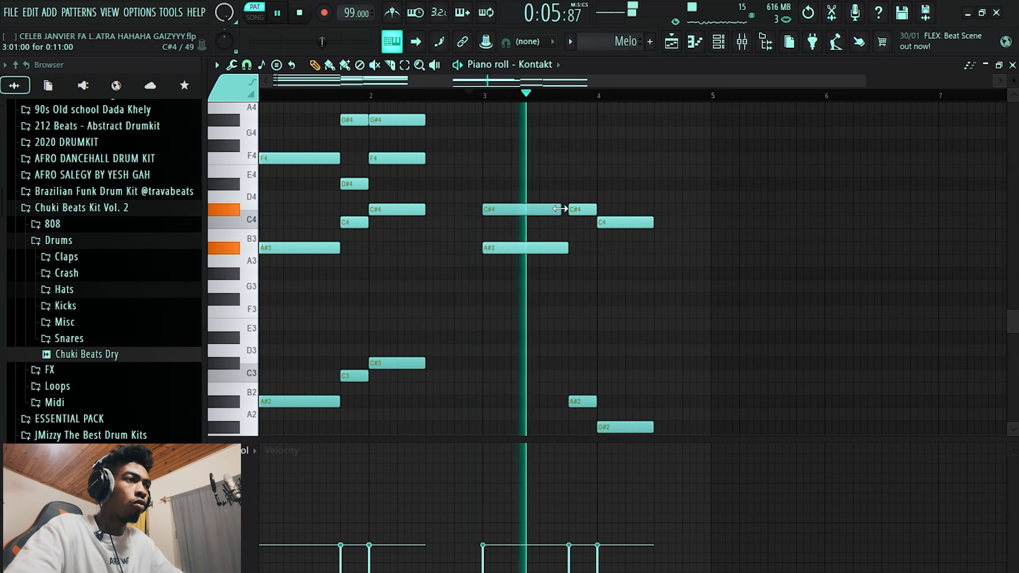
{"action": "key", "text": "space"}
{"action": "right_click", "coordinate": [534, 213]}
{"action": "key", "text": "space"}
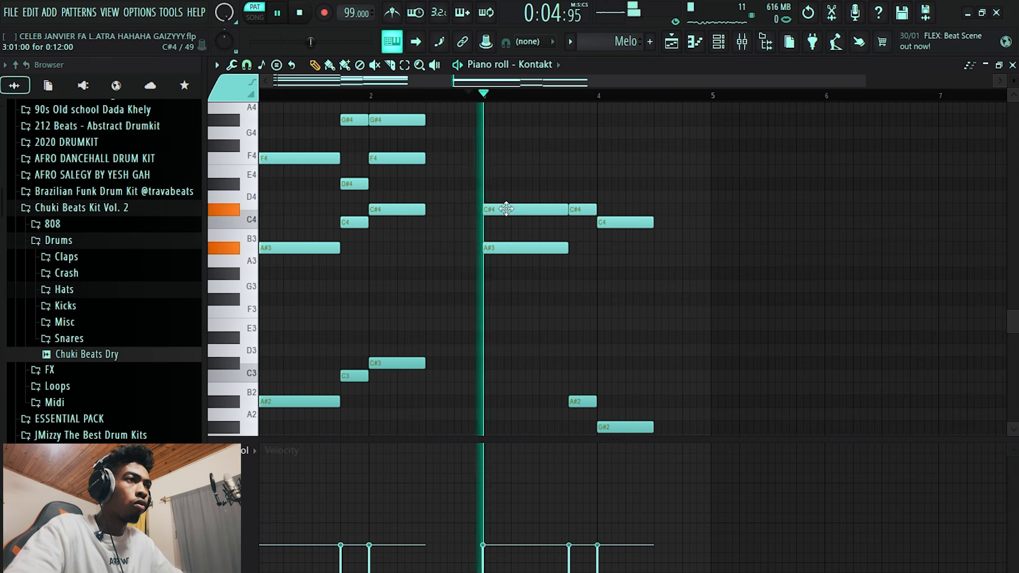
Try a 12-step F4, and F#4 in its place, above the C#4 starting bar 3 during playback.
{"action": "key", "text": "space"}
{"action": "left_click", "coordinate": [483, 170]}
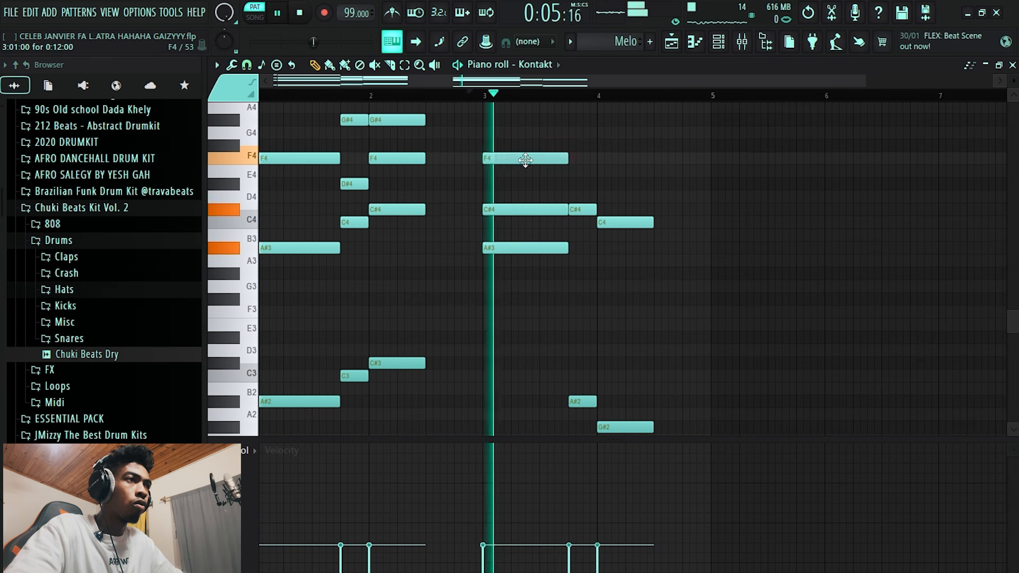
{"action": "left_click_drag", "start_coordinate": [523, 159], "coordinate": [523, 146]}
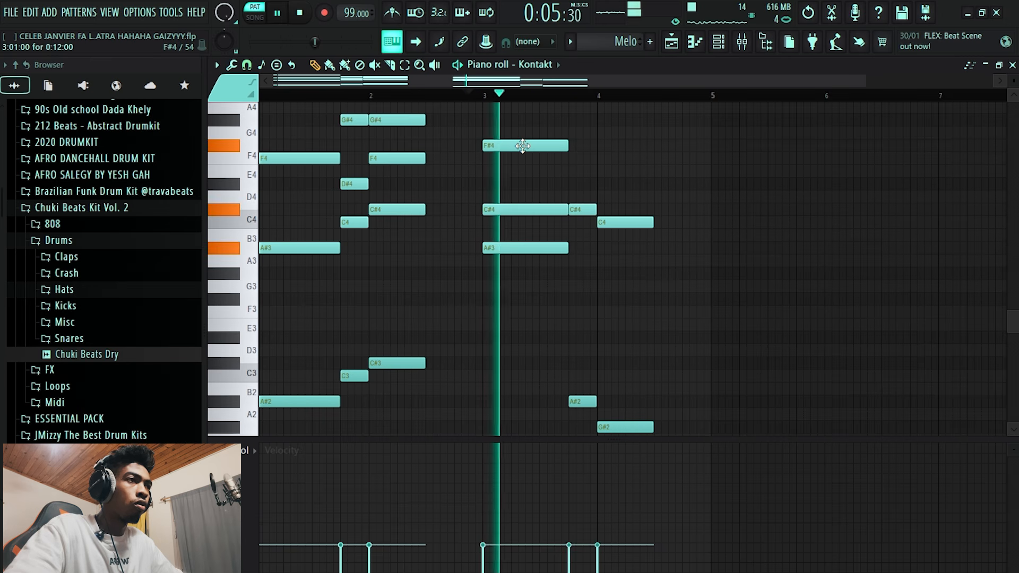
{"action": "right_click", "coordinate": [519, 147]}
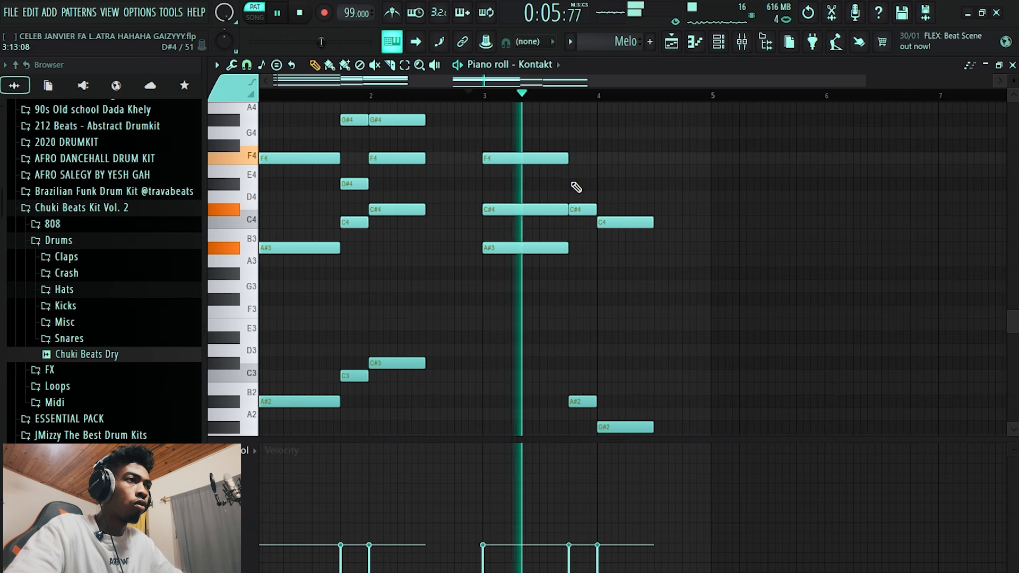
Delete the F#2, A#2 and G#2 bass notes from bars 3 and 4.
{"action": "scroll", "coordinate": [584, 212], "scroll_direction": "down", "scroll_amount": 3}
{"action": "scroll", "coordinate": [583, 251], "scroll_direction": "down", "scroll_amount": 1}
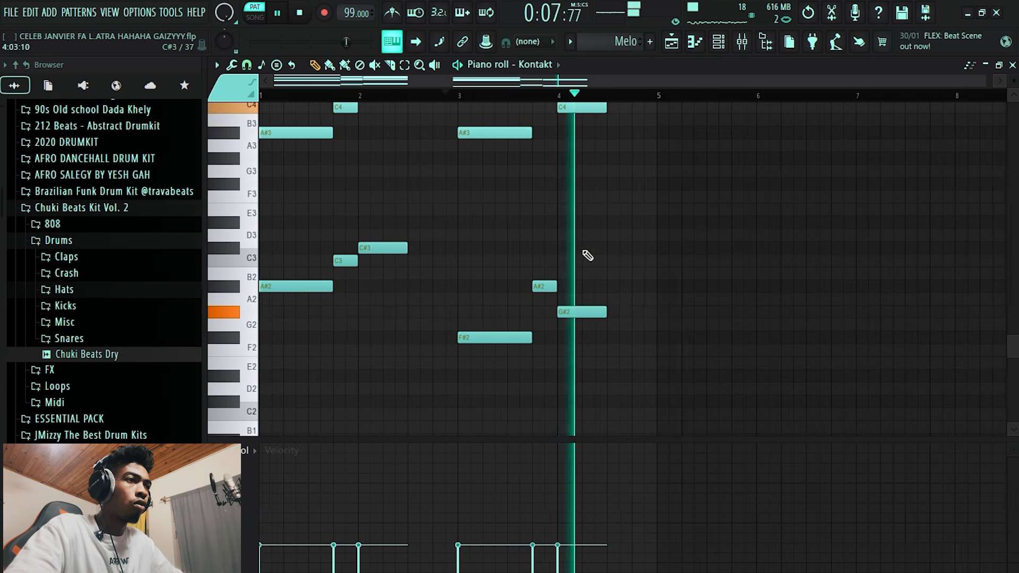
{"action": "key", "text": "space"}
{"action": "key", "text": "space"}
{"action": "right_click", "coordinate": [531, 285]}
{"action": "right_click", "coordinate": [512, 337]}
{"action": "right_click", "coordinate": [558, 312]}
{"action": "key", "text": "space"}
{"action": "key", "text": "space"}
Delete the F4 and C#4 notes starting bar 3, leaving only the A#3 there.
{"action": "scroll", "coordinate": [559, 306], "scroll_direction": "up", "scroll_amount": 3}
{"action": "right_click", "coordinate": [489, 197]}
{"action": "right_click", "coordinate": [485, 249]}
{"action": "key", "text": "space"}
{"action": "key", "text": "space"}
{"action": "key", "text": "space"}
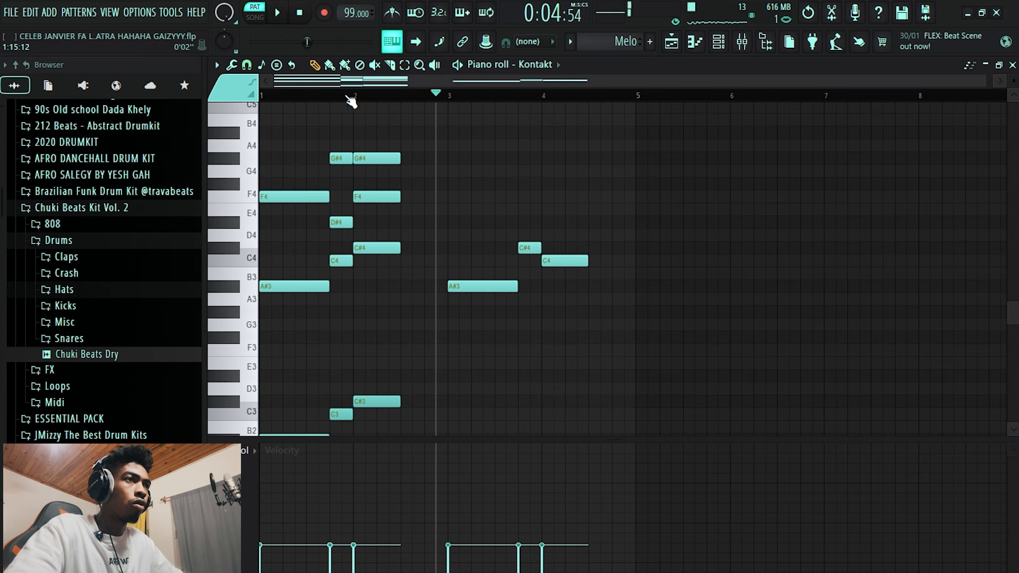
Add 12-step F#3 and C#4 notes around the A#3 starting bar 3, and play the pattern from the start.
{"action": "key", "text": "space"}
{"action": "scroll", "coordinate": [448, 285], "scroll_direction": "up", "scroll_amount": 1}
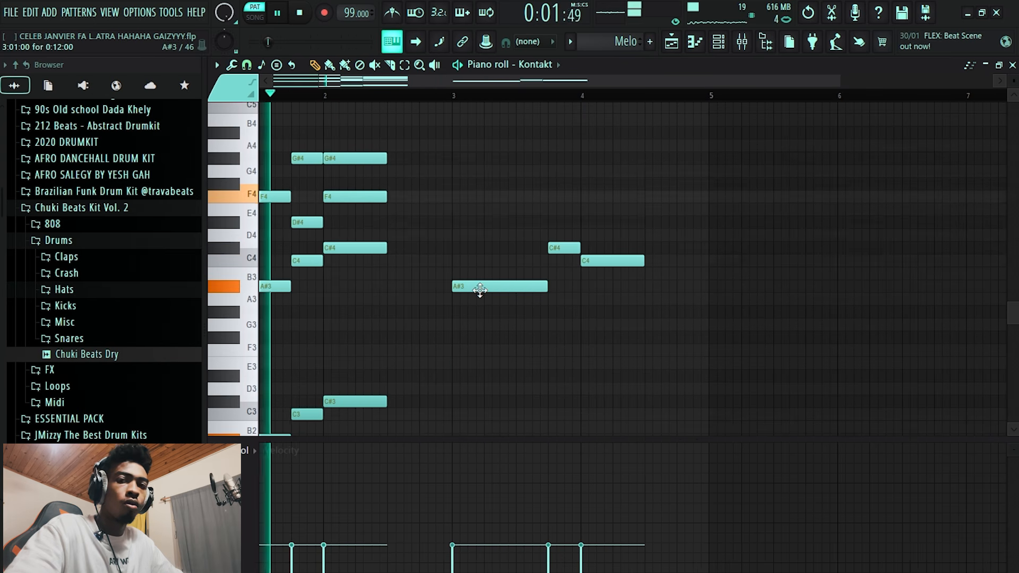
{"action": "left_click", "coordinate": [455, 338]}
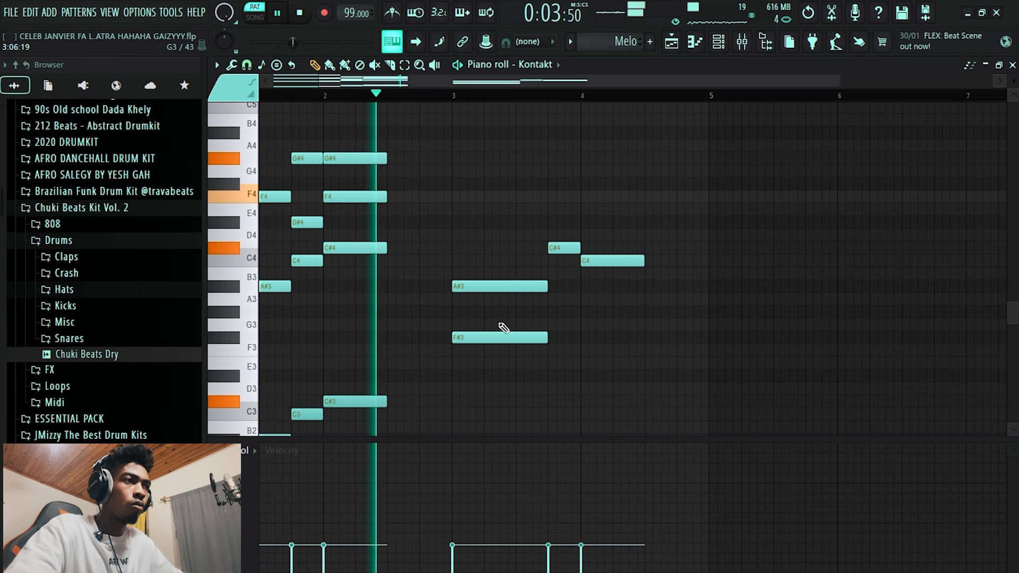
{"action": "key", "text": "space"}
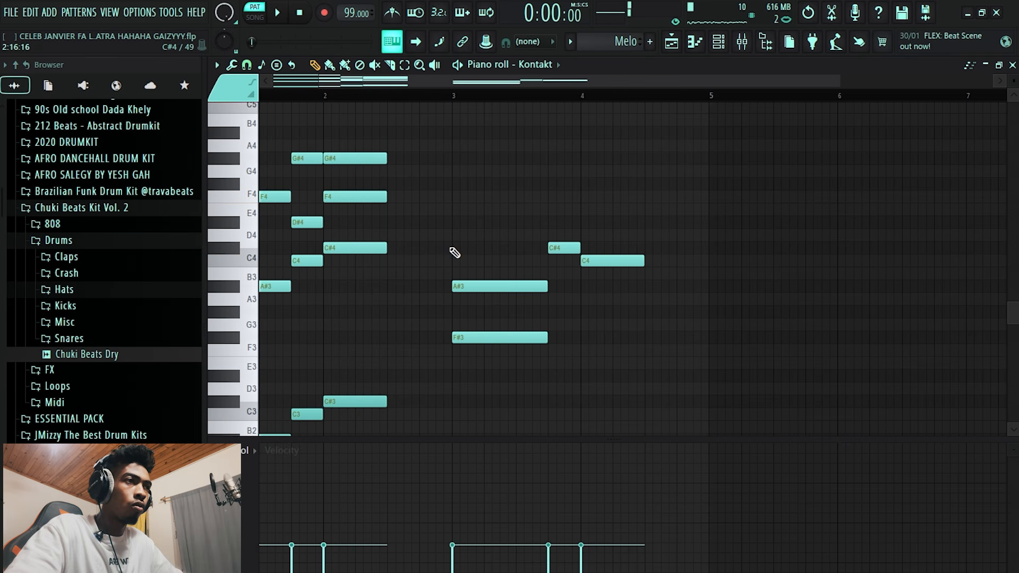
{"action": "left_click", "coordinate": [451, 248]}
{"action": "key", "text": "space"}
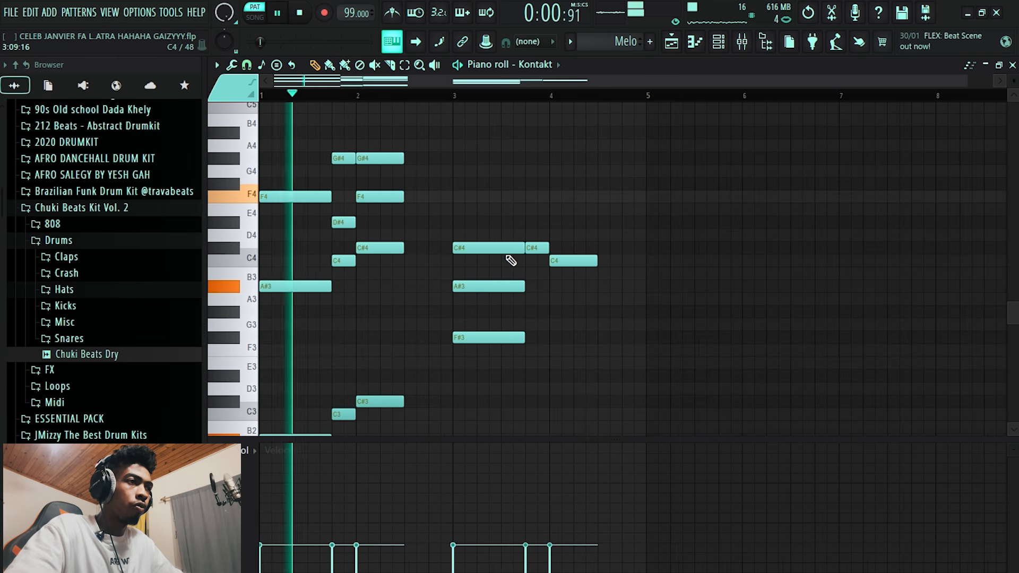
{"action": "scroll", "coordinate": [505, 256], "scroll_direction": "down", "scroll_amount": 5}
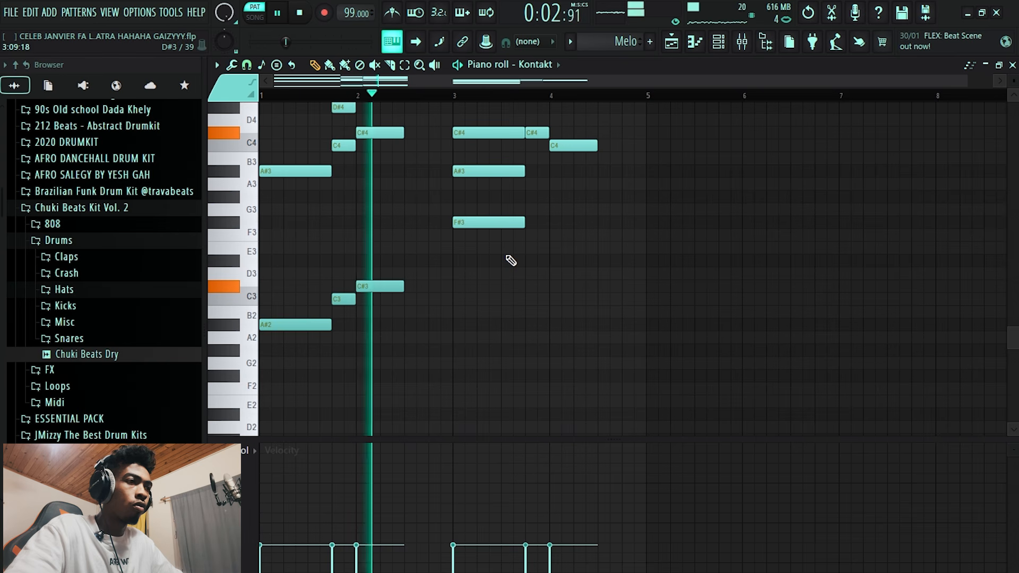
{"action": "scroll", "coordinate": [511, 260], "scroll_direction": "up", "scroll_amount": 1}
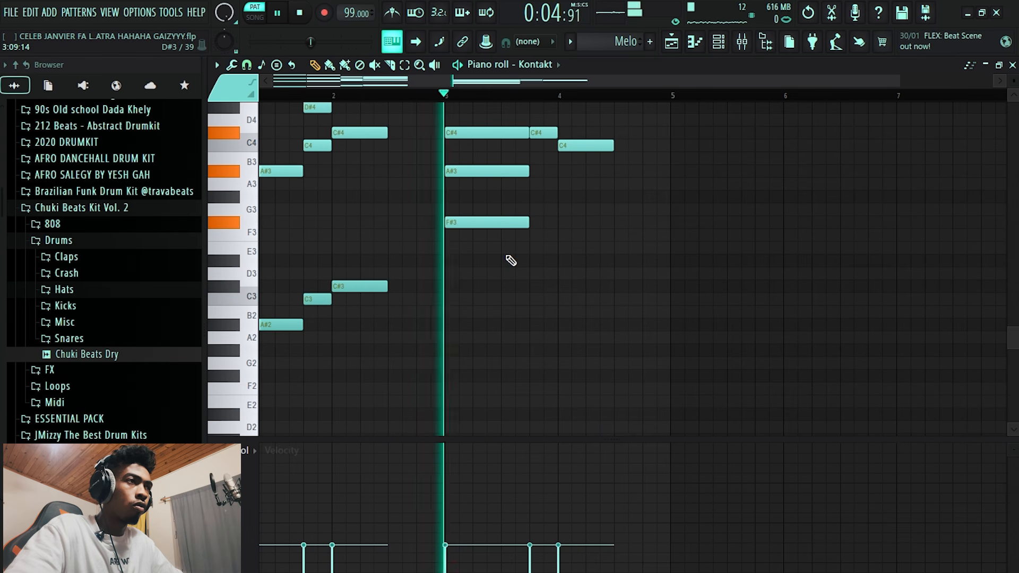
{"action": "key", "text": "space"}
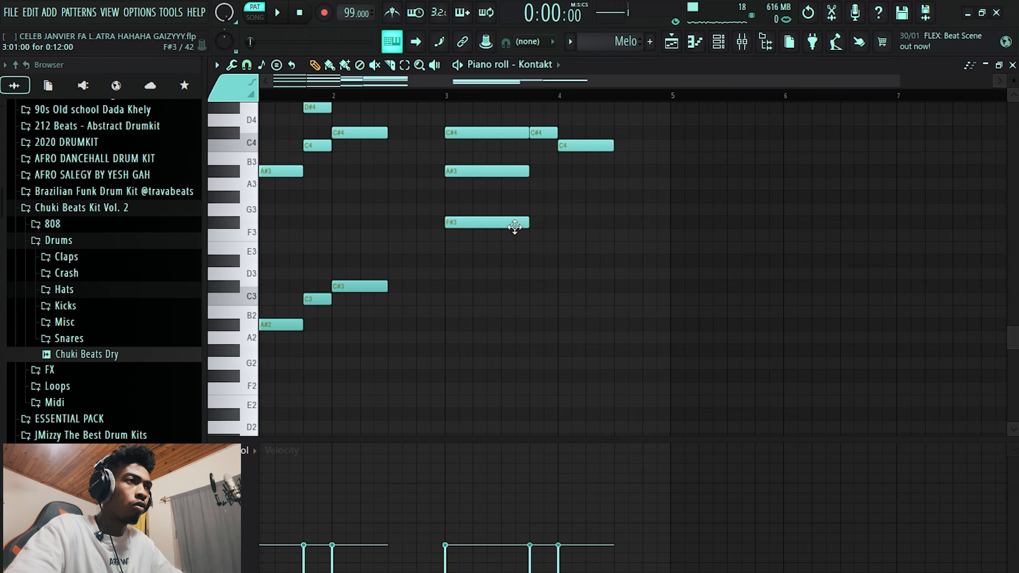
Add a 4-step A#3 below the C#4 at bar 3's step 13.
{"action": "left_click", "coordinate": [531, 197]}
{"action": "left_click_drag", "start_coordinate": [543, 196], "coordinate": [542, 168]}
{"action": "left_click_drag", "start_coordinate": [612, 174], "coordinate": [562, 174]}
{"action": "right_click", "coordinate": [598, 173]}
{"action": "scroll", "coordinate": [555, 257], "scroll_direction": "up", "scroll_amount": 3}
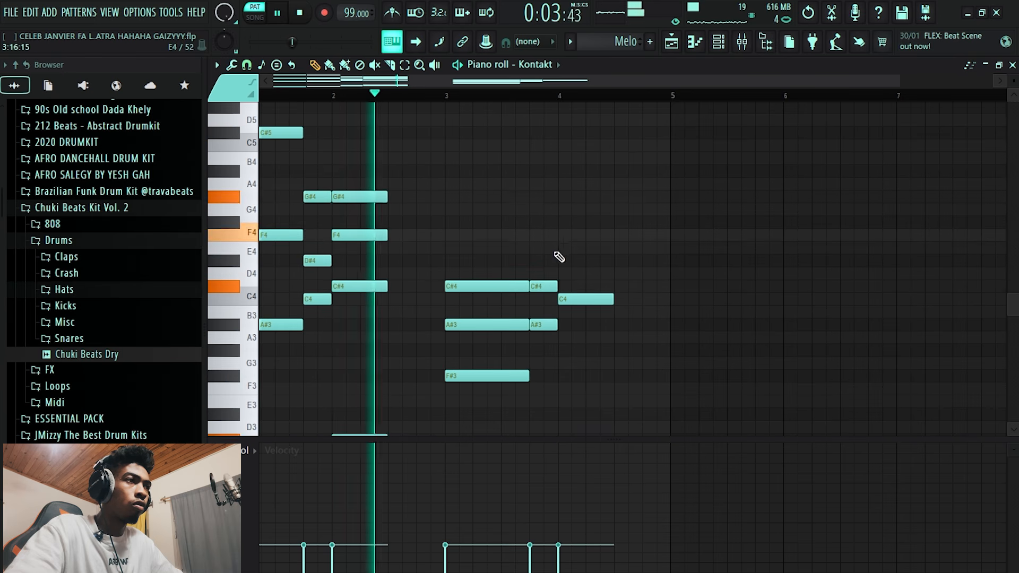
Add a 4-step F#4 above the C#4 at bar 3's step 13, auditioning the chord from just before it.
{"action": "left_click", "coordinate": [536, 234]}
{"action": "scroll", "coordinate": [564, 252], "scroll_direction": "up", "scroll_amount": 2}
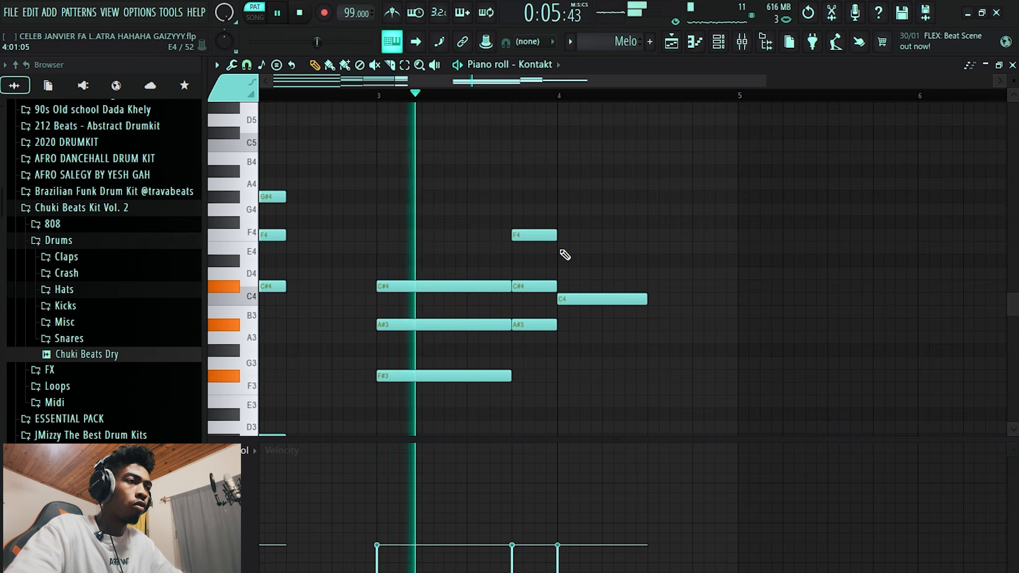
{"action": "left_click_drag", "start_coordinate": [537, 233], "coordinate": [541, 221]}
{"action": "key", "text": "space"}
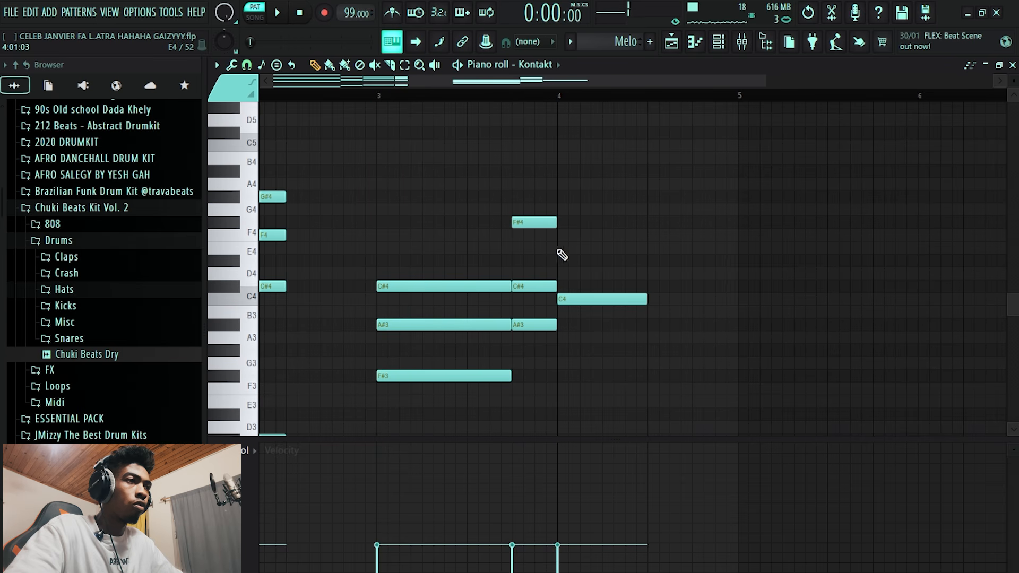
{"action": "left_click", "coordinate": [503, 93]}
{"action": "key", "text": "space"}
{"action": "key", "text": "space"}
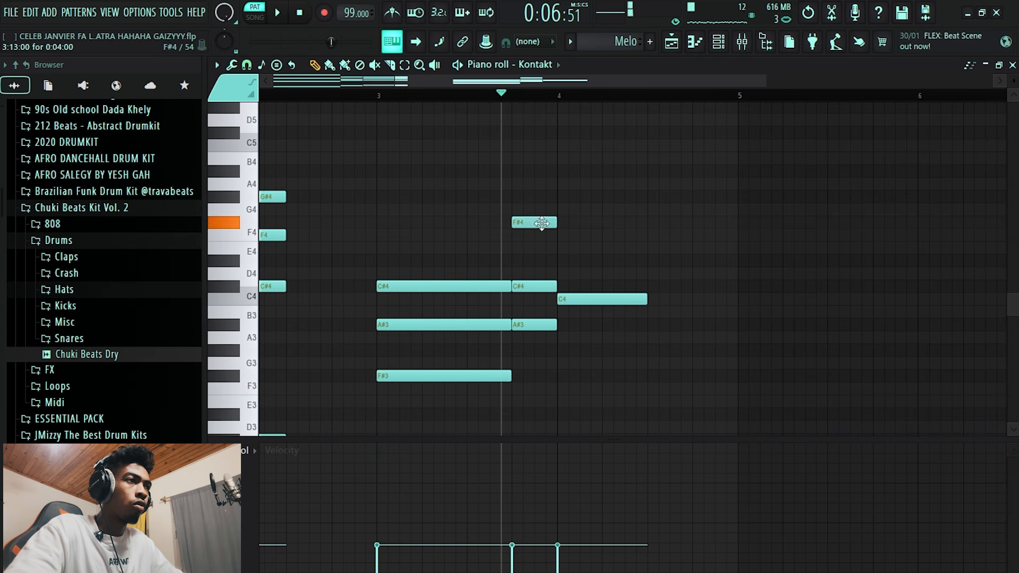
{"action": "key", "text": "space"}
{"action": "key", "text": "space"}
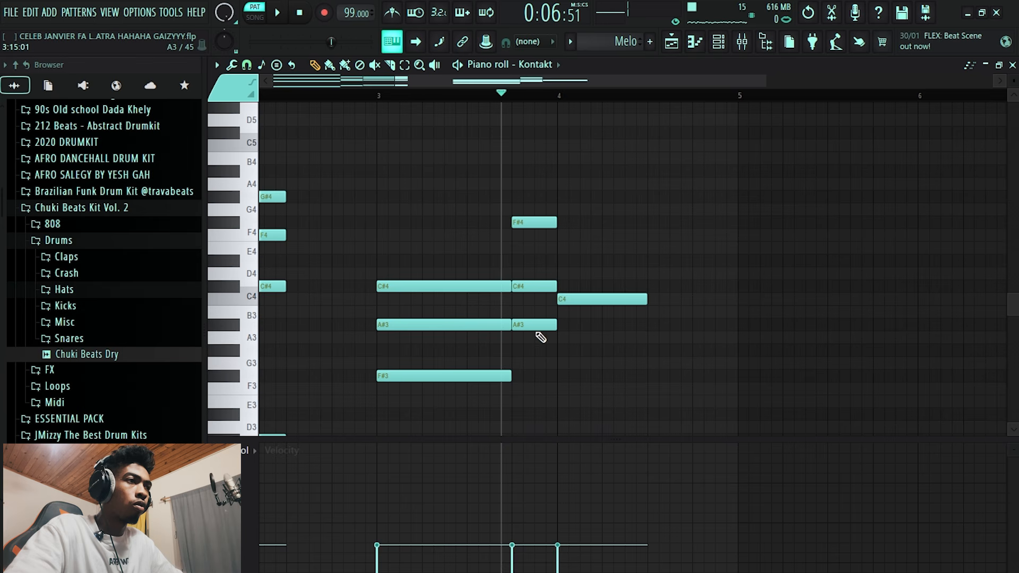
Add 8-step G#3 and D#4 notes around the C4 starting bar 4, and audition the change into that chord.
{"action": "left_click", "coordinate": [564, 350]}
{"action": "key", "text": "space"}
{"action": "left_click_drag", "start_coordinate": [599, 348], "coordinate": [642, 346]}
{"action": "key", "text": "space"}
{"action": "left_click", "coordinate": [562, 258]}
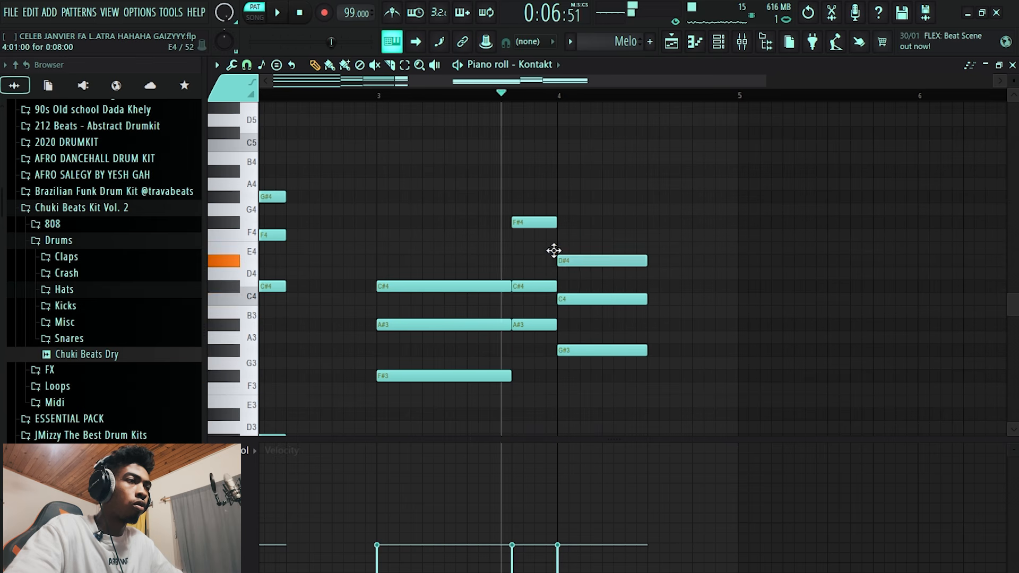
{"action": "key", "text": "space"}
{"action": "scroll", "coordinate": [621, 312], "scroll_direction": "down", "scroll_amount": 2}
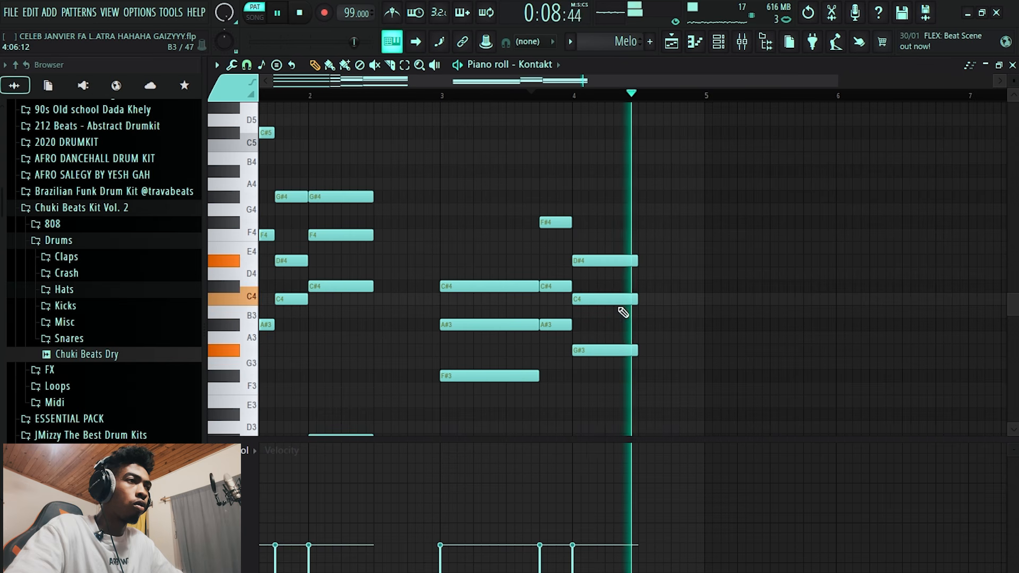
{"action": "scroll", "coordinate": [621, 312], "scroll_direction": "down", "scroll_amount": 2}
{"action": "key", "text": "space"}
{"action": "key", "text": "space"}
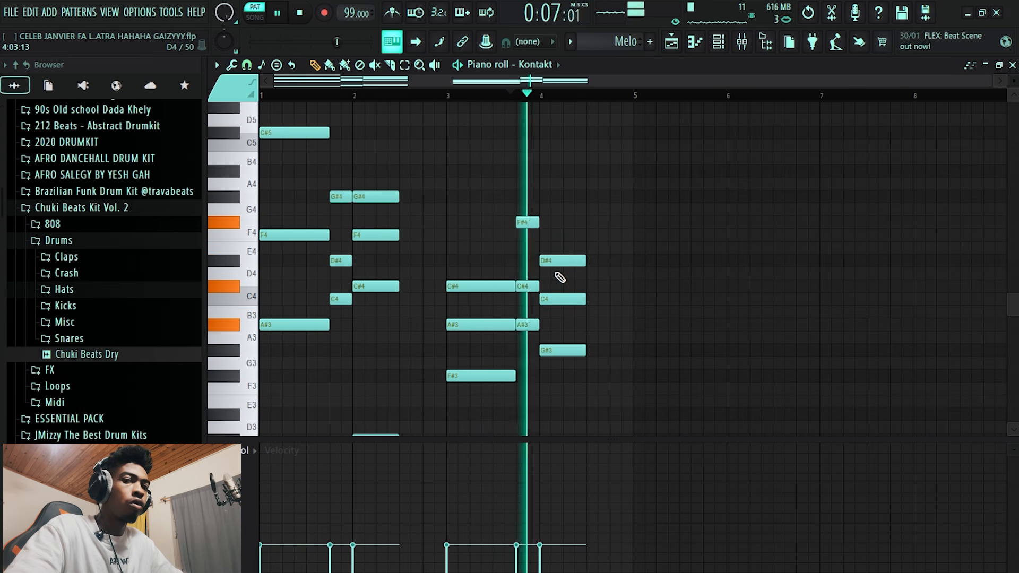
{"action": "scroll", "coordinate": [560, 277], "scroll_direction": "down", "scroll_amount": 3}
{"action": "key", "text": "space"}
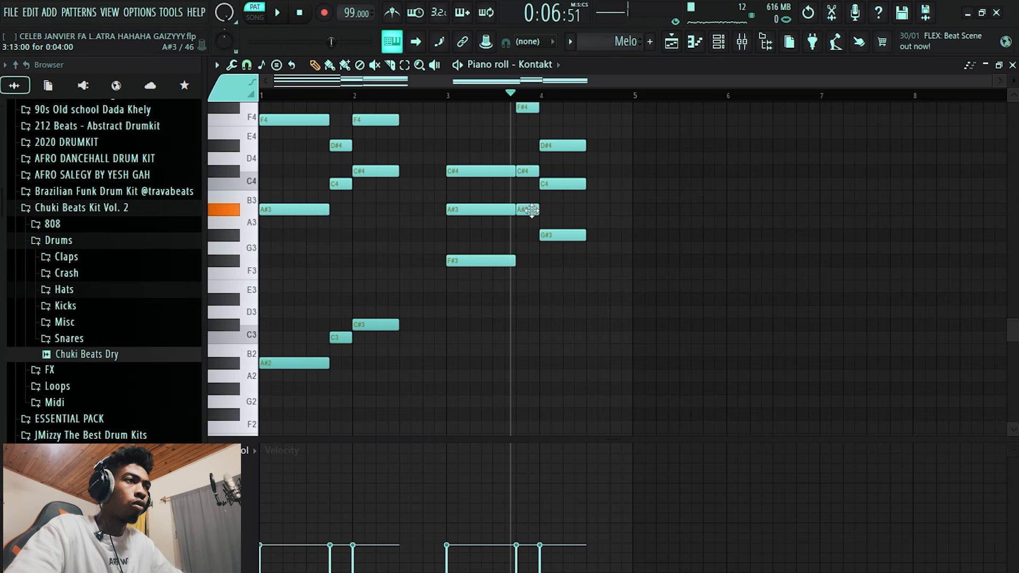
Add a 4-step C4 at bar 4's step 13 and play the passage leading into it.
{"action": "left_click_drag", "start_coordinate": [617, 218], "coordinate": [605, 175]}
{"action": "key", "text": "space"}
{"action": "scroll", "coordinate": [637, 239], "scroll_direction": "up", "scroll_amount": 2}
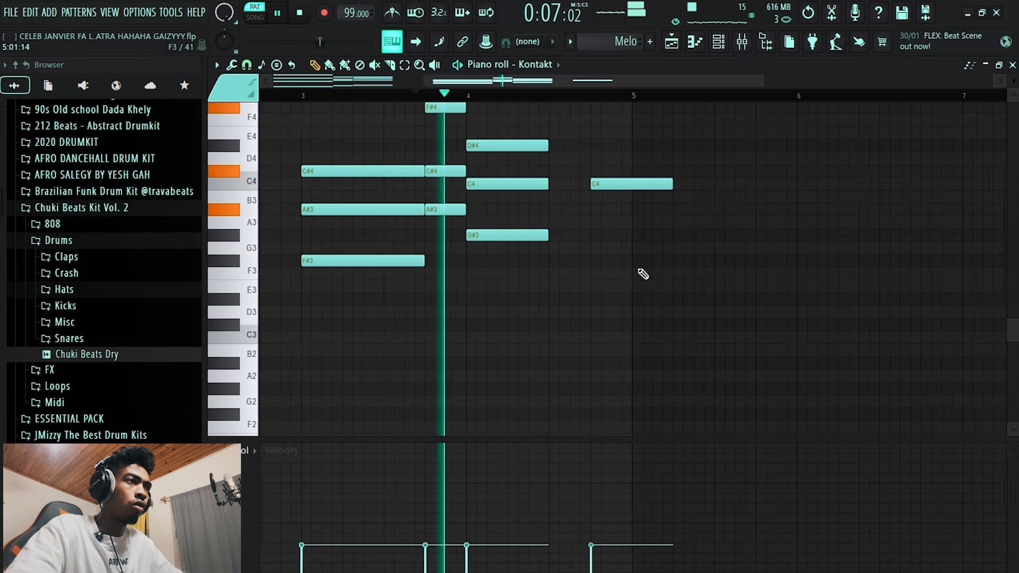
{"action": "scroll", "coordinate": [634, 239], "scroll_direction": "up", "scroll_amount": 1}
{"action": "key", "text": "space"}
{"action": "key", "text": "space"}
{"action": "scroll", "coordinate": [643, 244], "scroll_direction": "up", "scroll_amount": 2}
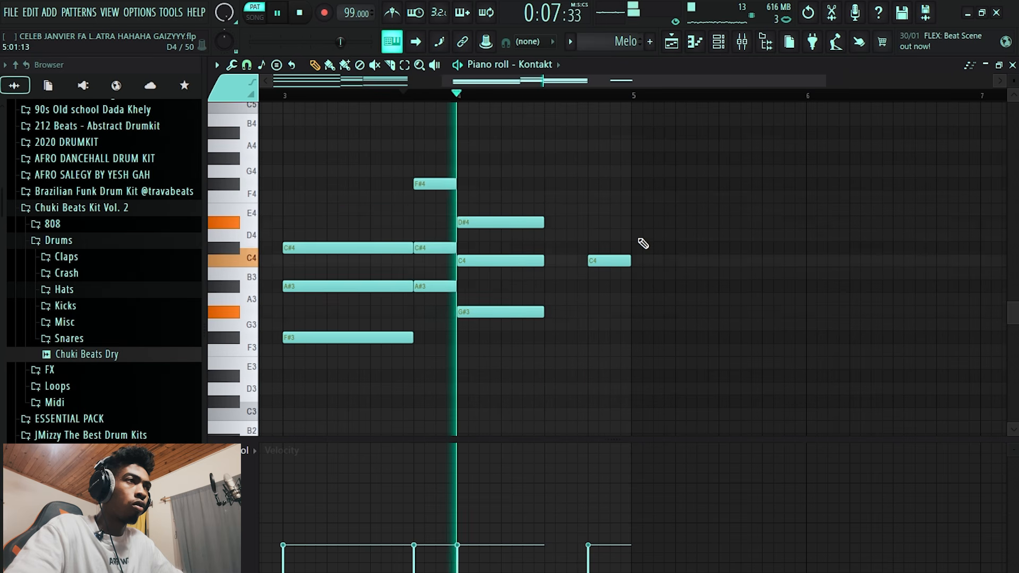
Add 4-step D#4 and G4 notes above the C4 at bar 4's step 13, and audition the chord.
{"action": "scroll", "coordinate": [594, 243], "scroll_direction": "up", "scroll_amount": 2}
{"action": "left_click", "coordinate": [573, 223]}
{"action": "key", "text": "space"}
{"action": "mouse_move", "coordinate": [572, 196]}
{"action": "left_mouse_down"}
{"action": "mouse_move", "coordinate": [562, 190]}
{"action": "mouse_move", "coordinate": [574, 171]}
{"action": "left_mouse_up"}
{"action": "key", "text": "space"}
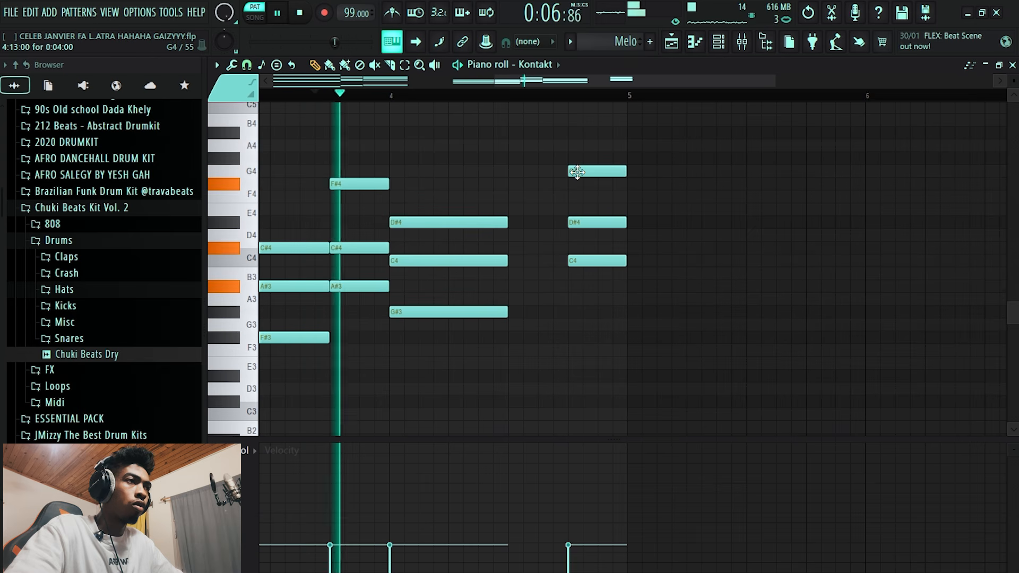
{"action": "scroll", "coordinate": [577, 172], "scroll_direction": "down", "scroll_amount": 2}
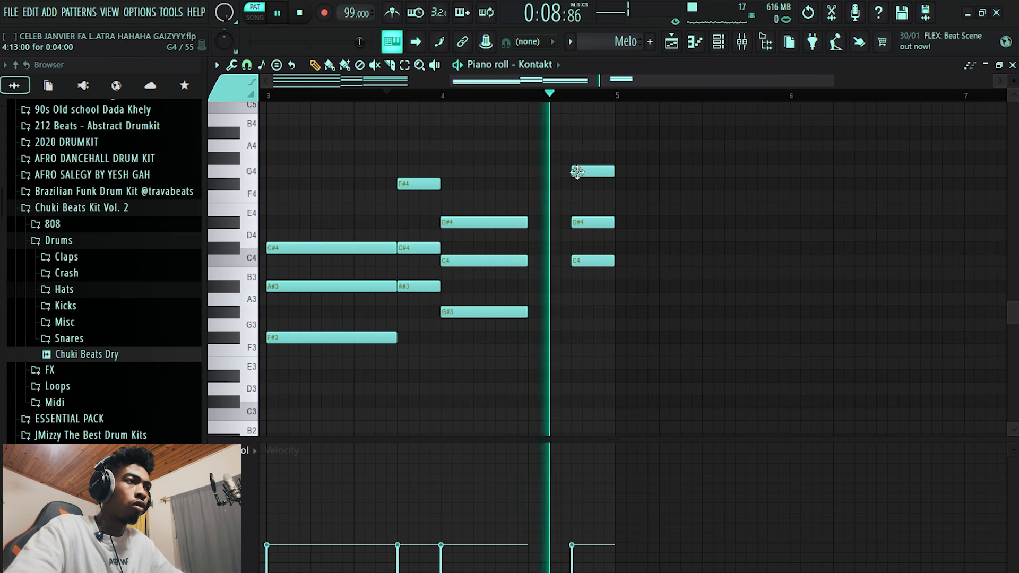
Move the G4 at bar 4's step 13 down to G#3 and play on into the loop's start.
{"action": "key", "text": "space"}
{"action": "key", "text": "space"}
{"action": "left_click_drag", "start_coordinate": [586, 172], "coordinate": [576, 313]}
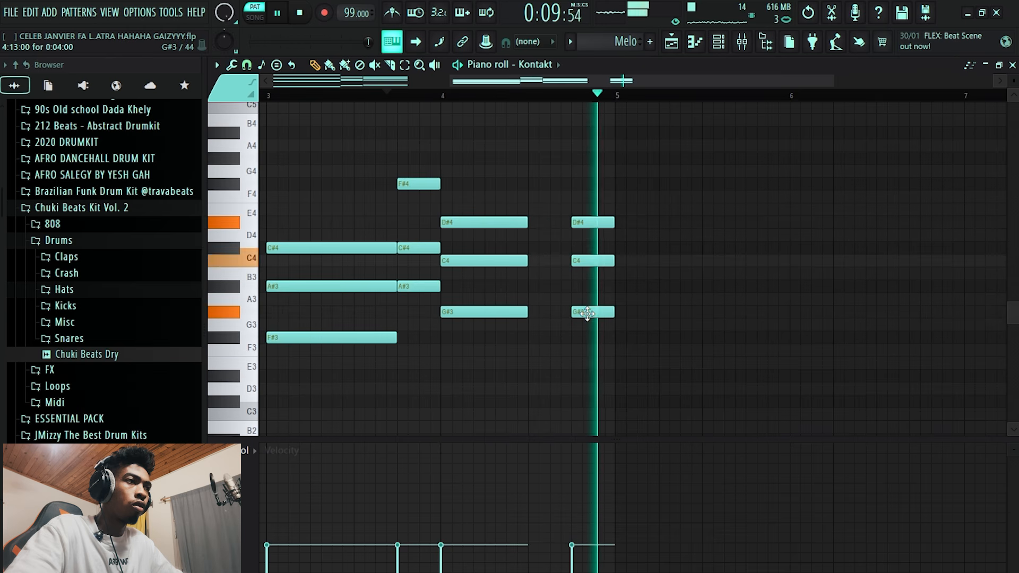
{"action": "scroll", "coordinate": [587, 313], "scroll_direction": "down", "scroll_amount": 2}
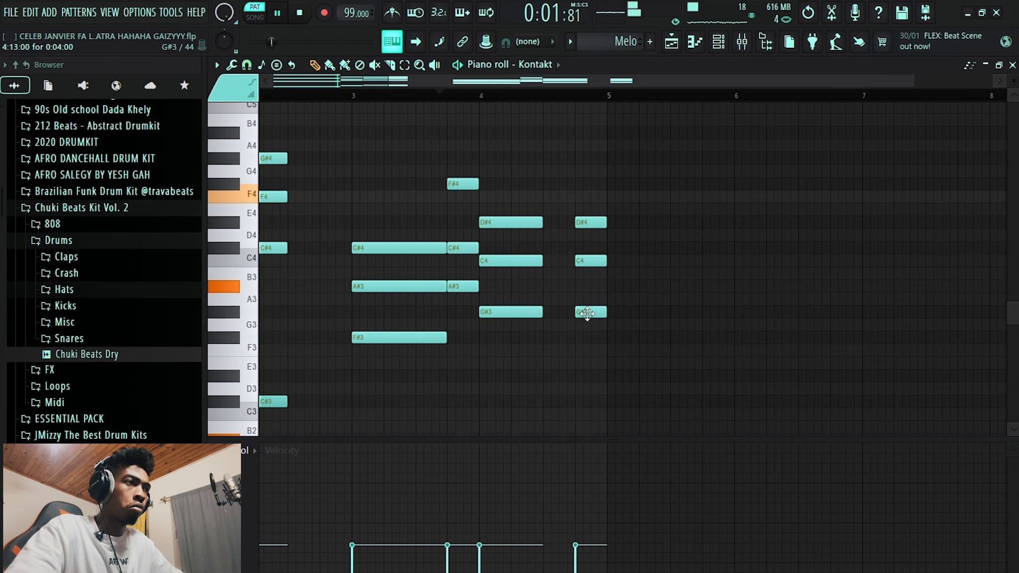
Try the D#4 at bar 4's step 13 an octave lower during playback, and move it back up.
{"action": "key", "text": "space"}
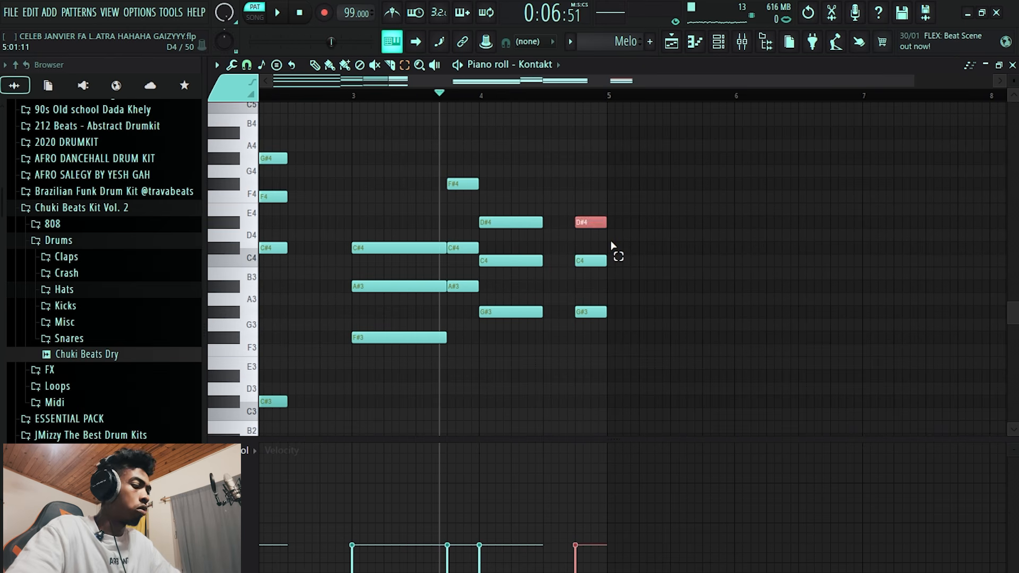
{"action": "key", "text": "ctrl+Down"}
{"action": "key", "text": "space"}
{"action": "scroll", "coordinate": [557, 252], "scroll_direction": "up", "scroll_amount": 2}
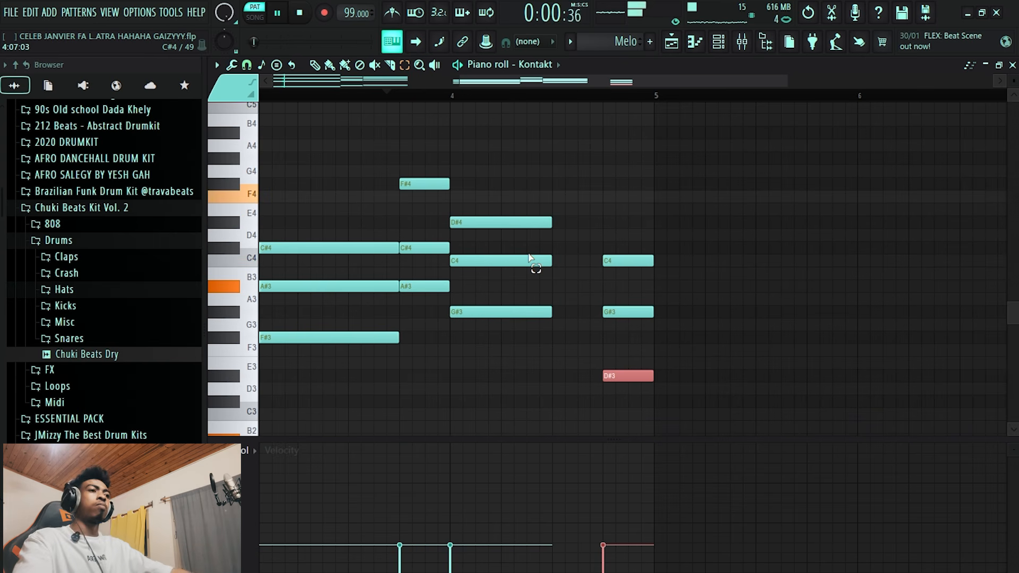
{"action": "scroll", "coordinate": [618, 261], "scroll_direction": "down", "scroll_amount": 2}
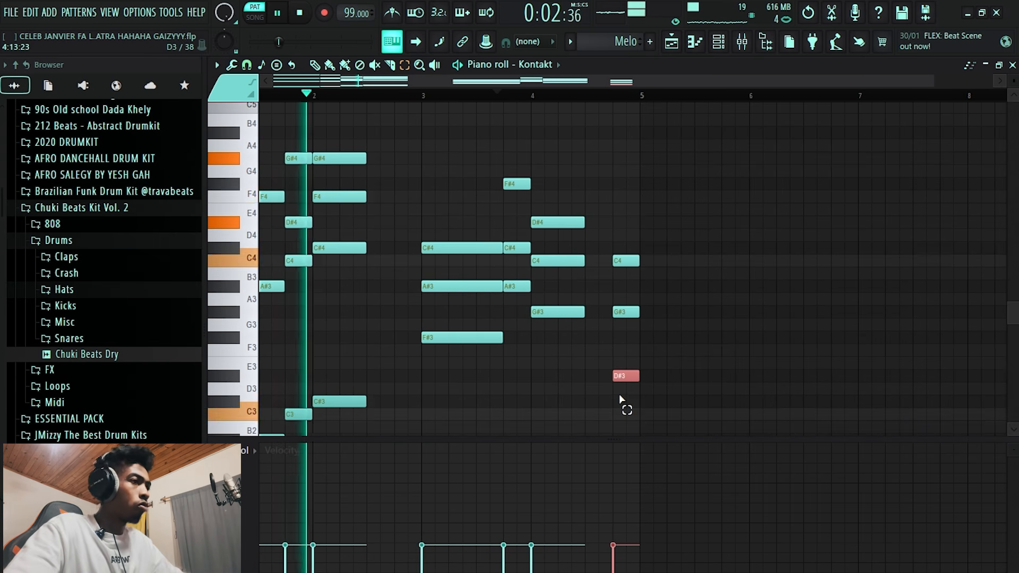
{"action": "key", "text": "ctrl+Up"}
{"action": "left_click", "coordinate": [611, 383]}
Play through the four-bar progression and select all its notes.
{"action": "scroll", "coordinate": [595, 363], "scroll_direction": "down", "scroll_amount": 2}
{"action": "scroll", "coordinate": [412, 305], "scroll_direction": "down", "scroll_amount": 3}
{"action": "scroll", "coordinate": [407, 302], "scroll_direction": "up", "scroll_amount": 3}
{"action": "key", "text": "F6"}
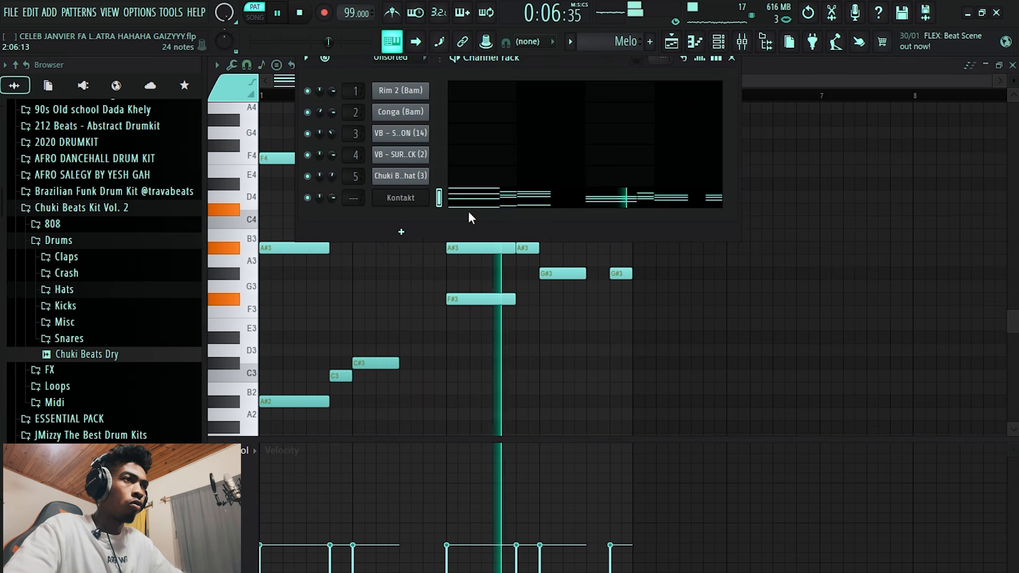
{"action": "key", "text": "F6"}
{"action": "key", "text": "ctrl+a"}
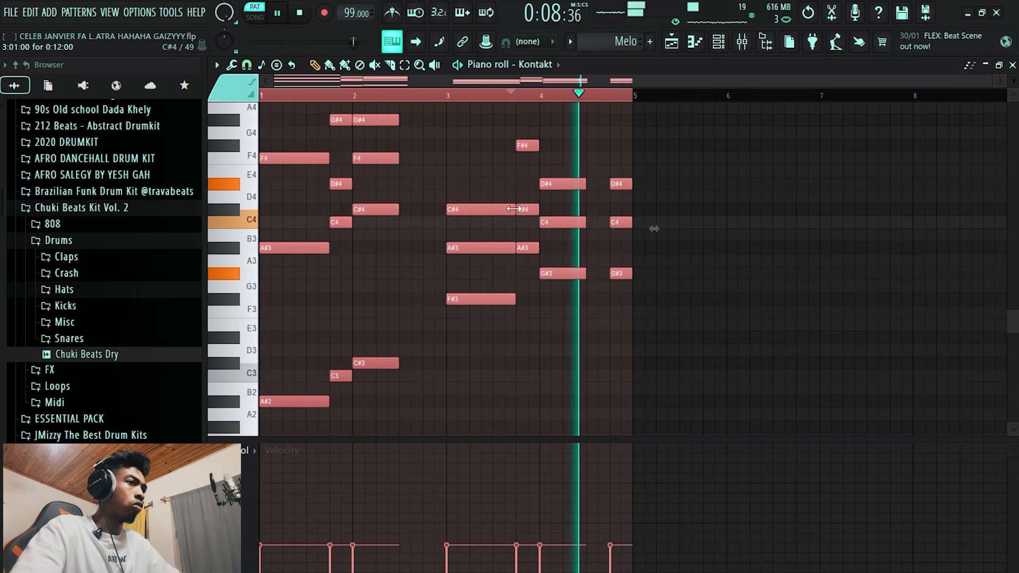
{"action": "scroll", "coordinate": [524, 215], "scroll_direction": "up", "scroll_amount": 1}
{"action": "key", "text": "space"}
Audition the Kontakt 40s Very Own - Keys snapshots from 40 Soft Keys through Bass Tump to Bassik with the chord progression.
{"action": "left_click", "coordinate": [719, 42]}
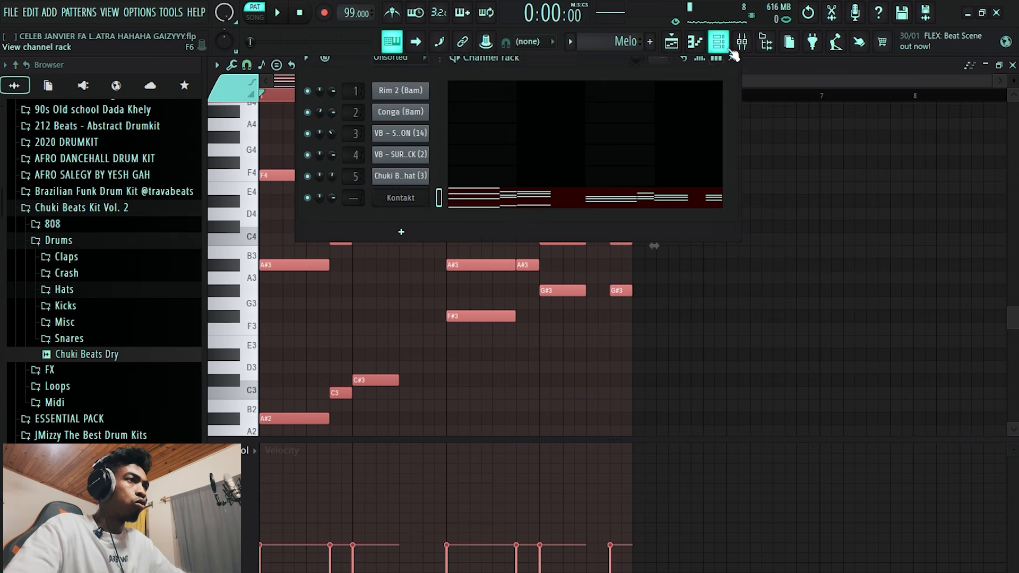
{"action": "left_click", "coordinate": [423, 198]}
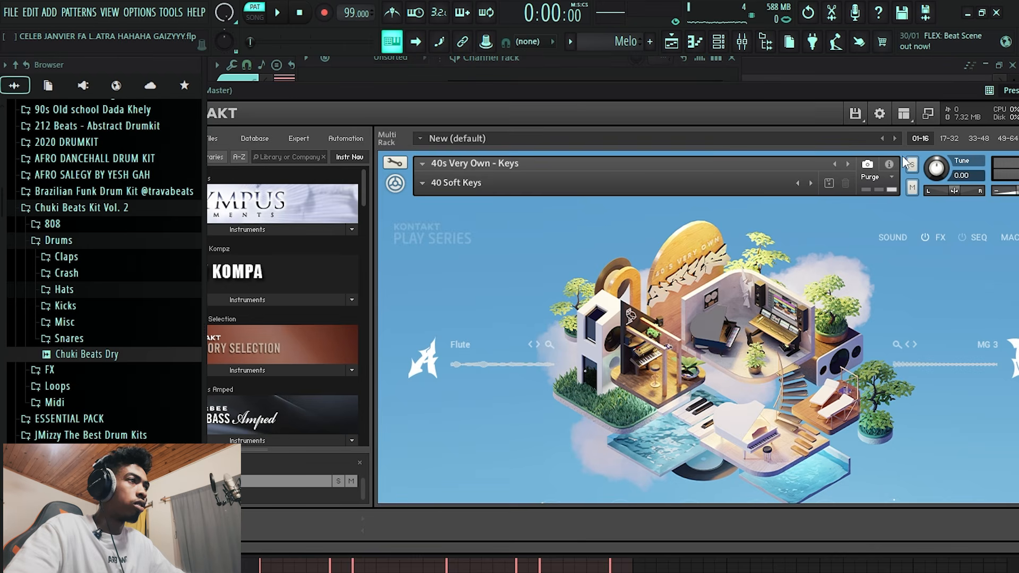
{"action": "key", "text": "space"}
{"action": "left_click", "coordinate": [811, 183]}
{"action": "key", "text": "space"}
{"action": "left_click", "coordinate": [812, 184]}
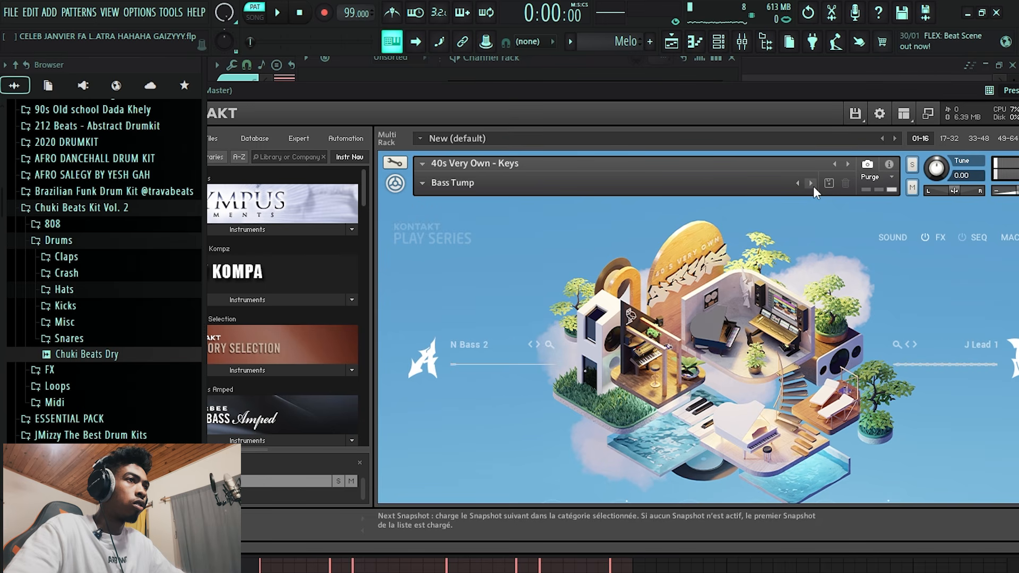
{"action": "left_click", "coordinate": [811, 183]}
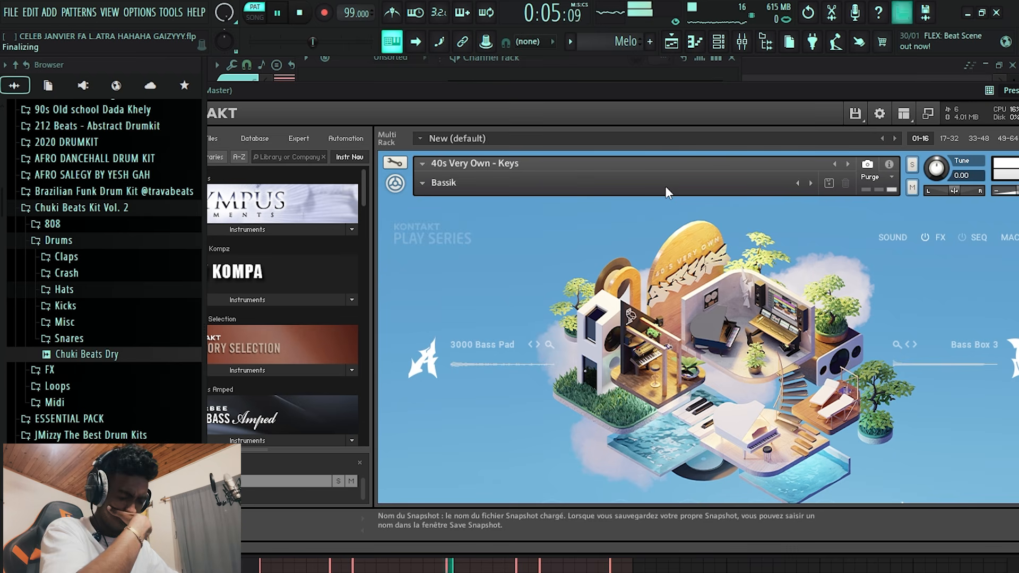
Transpose all notes of the progression up one octave, play the opening bars and clear the selection.
{"action": "key", "text": "F6"}
{"action": "key", "text": "space"}
{"action": "left_click", "coordinate": [637, 196]}
{"action": "key", "text": "ctrl+a"}
{"action": "scroll", "coordinate": [636, 205], "scroll_direction": "up", "scroll_amount": 2}
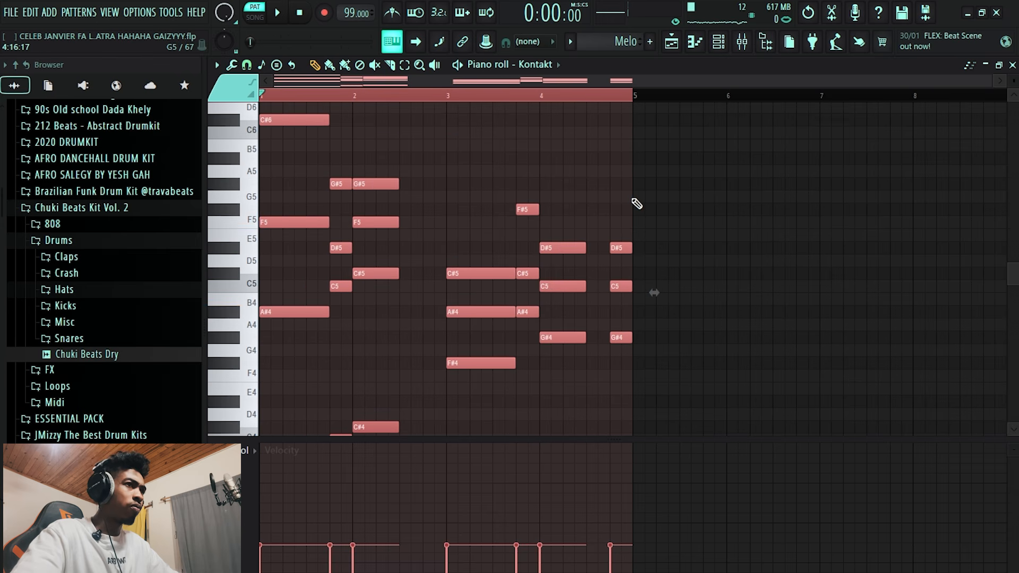
{"action": "key", "text": "space"}
{"action": "left_click", "coordinate": [724, 43]}
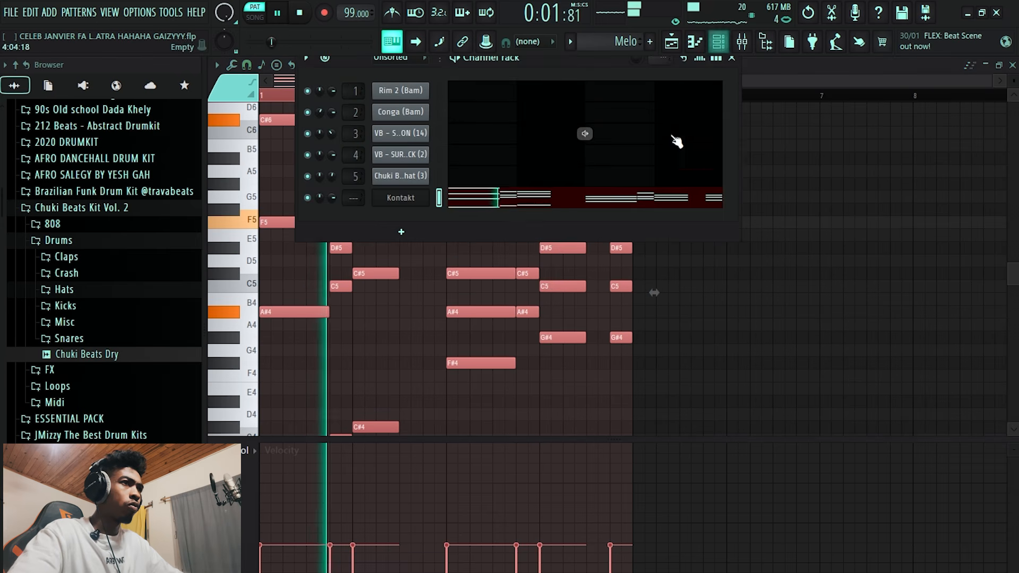
{"action": "left_click", "coordinate": [558, 203]}
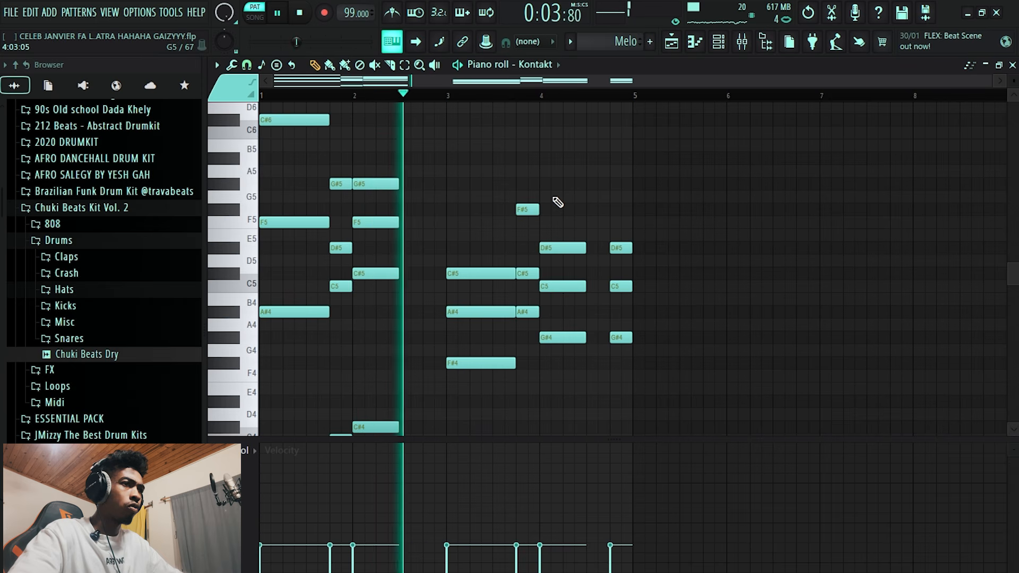
Add bass notes under bars 3 and 4: 12-step F#3, 4-step A#3, 8-step G#3 and 4-step G#3 at bar 4's step 13.
{"action": "key", "text": "space"}
{"action": "left_click", "coordinate": [702, 41]}
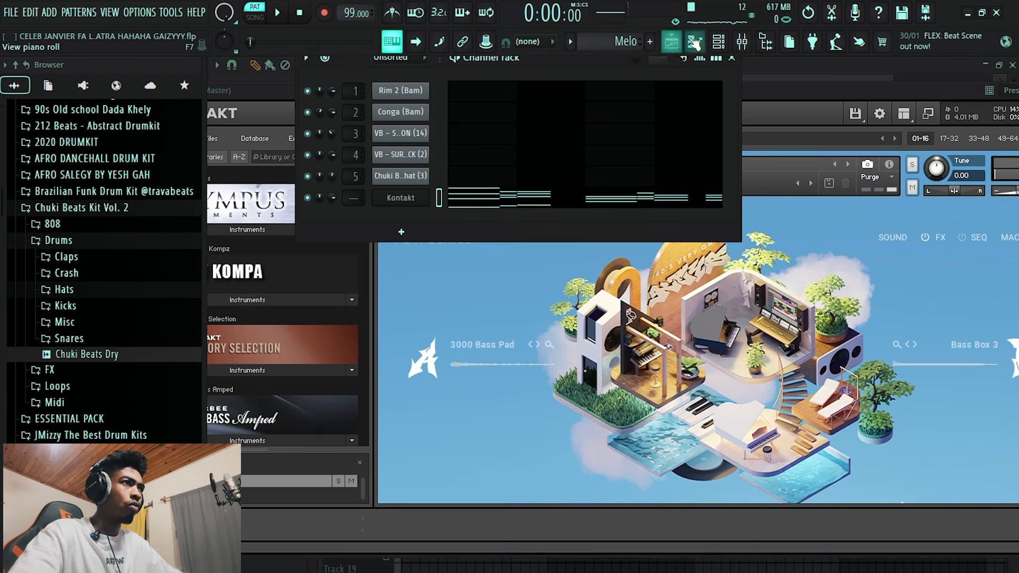
{"action": "left_click", "coordinate": [695, 43]}
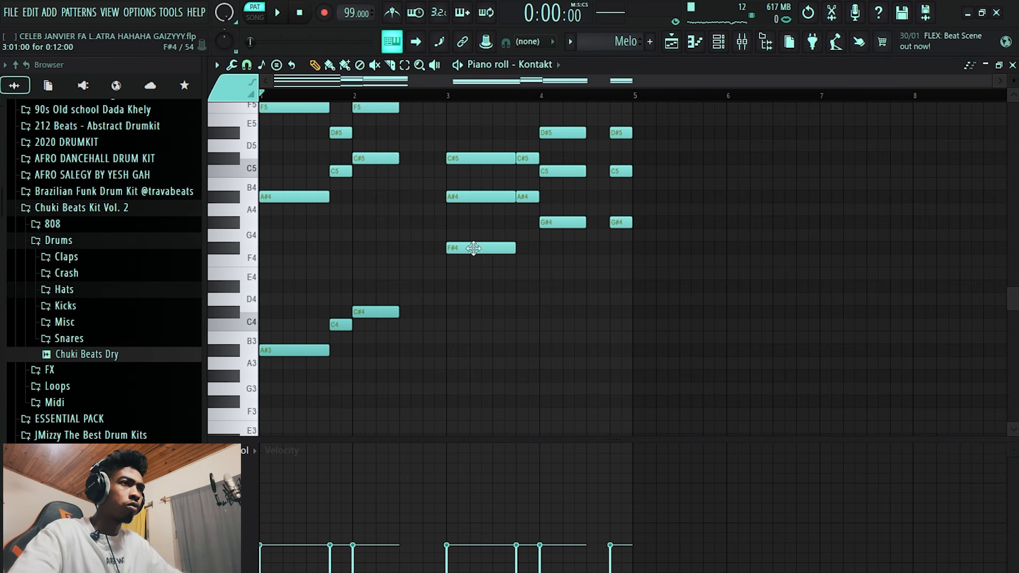
{"action": "left_click_drag", "start_coordinate": [399, 345], "coordinate": [446, 410]}
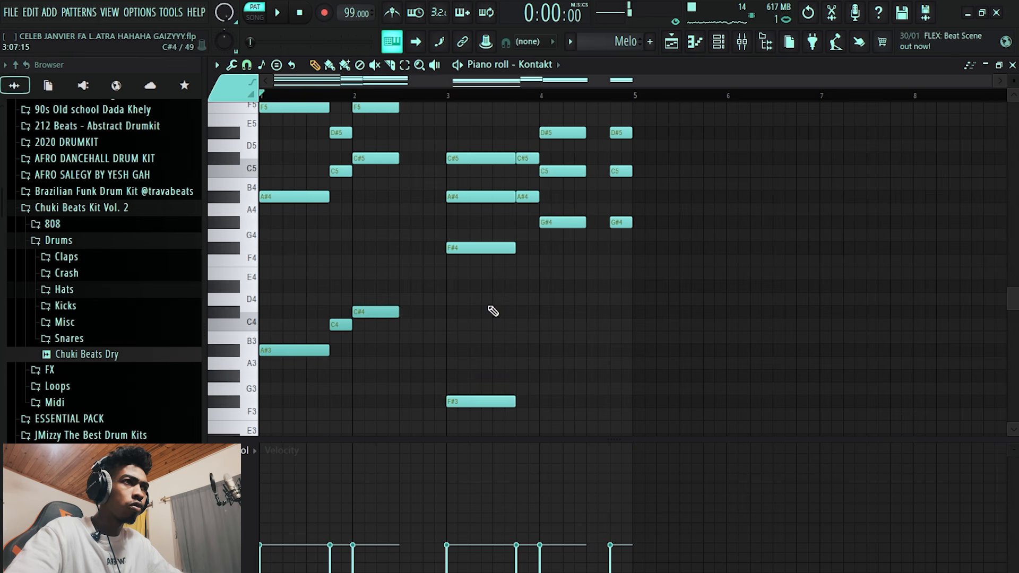
{"action": "mouse_move", "coordinate": [522, 391]}
{"action": "left_mouse_down"}
{"action": "mouse_move", "coordinate": [517, 342]}
{"action": "mouse_move", "coordinate": [546, 373]}
{"action": "mouse_move", "coordinate": [538, 383]}
{"action": "left_mouse_up"}
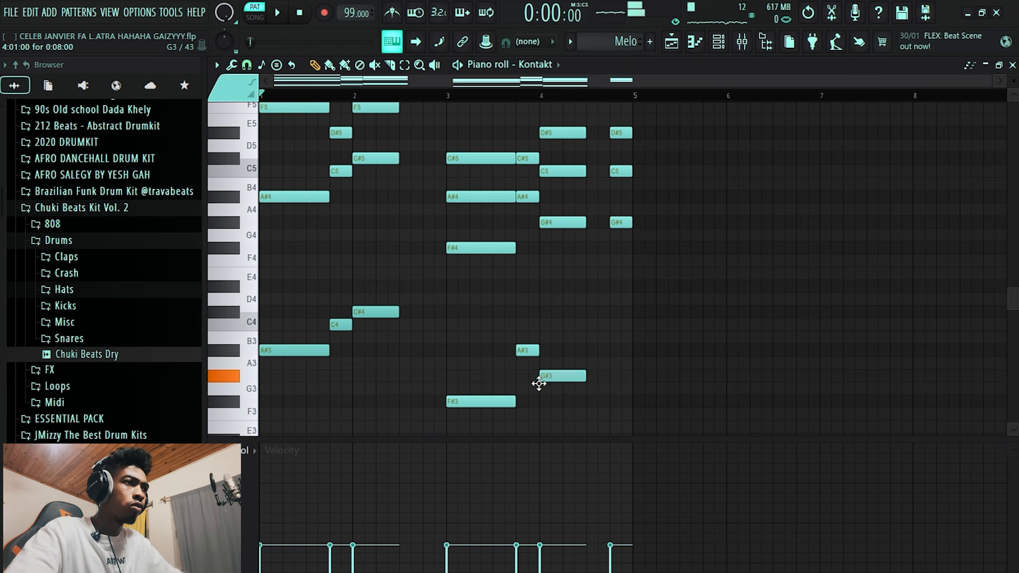
{"action": "left_click_drag", "start_coordinate": [608, 364], "coordinate": [600, 390]}
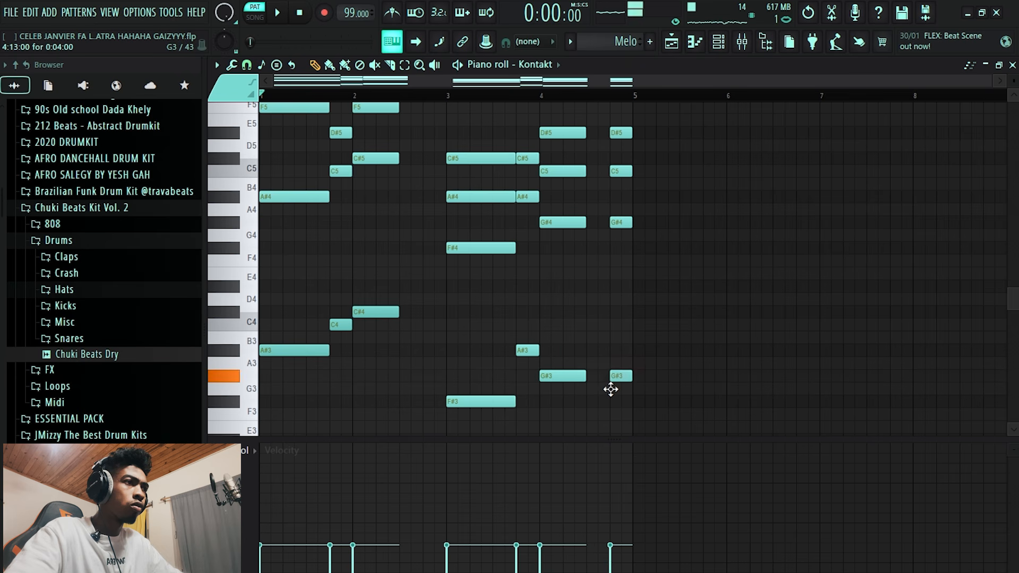
Transpose all the notes, including the added bass notes, down one octave and play the progression.
{"action": "left_click_drag", "start_coordinate": [672, 307], "coordinate": [474, 412]}
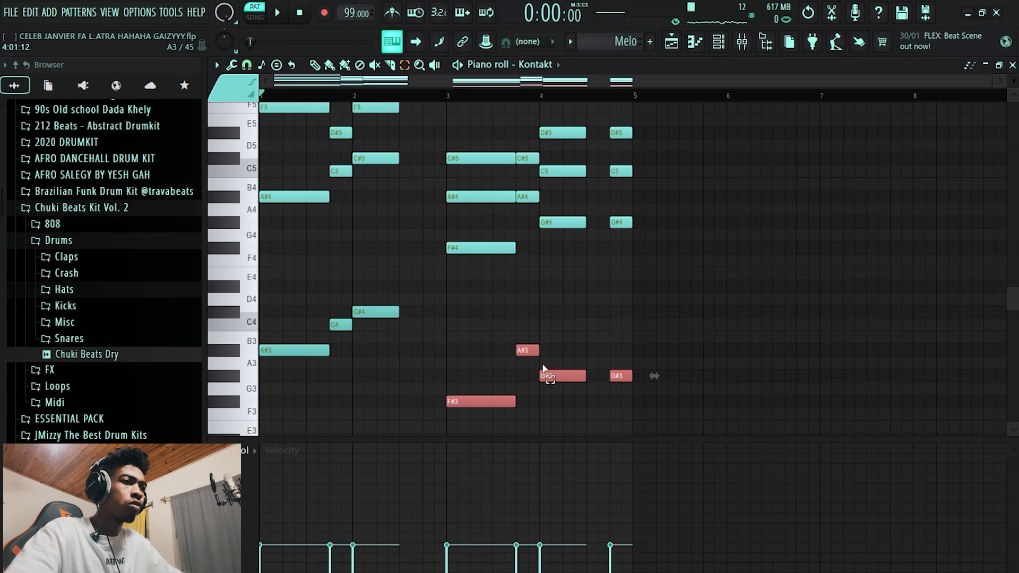
{"action": "key", "text": "ctrl+a"}
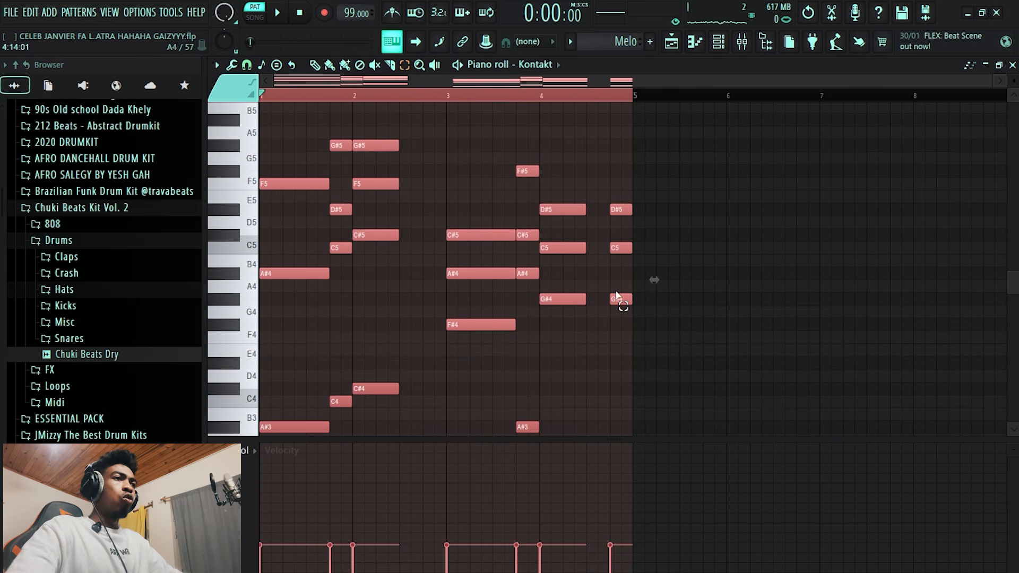
{"action": "key", "text": "ctrl+Down"}
{"action": "key", "text": "space"}
Audition more Kontakt bass snapshots with the progression, from 40's Bass Chords 2 through Bassik to Bootsy Bass 1.
{"action": "key", "text": "F6"}
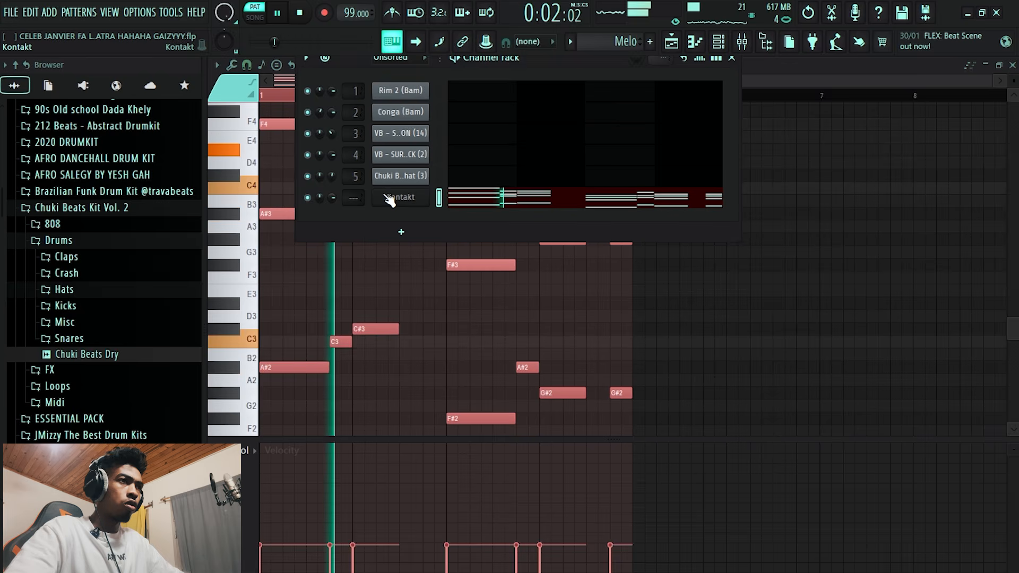
{"action": "left_click", "coordinate": [393, 197]}
{"action": "key", "text": "space"}
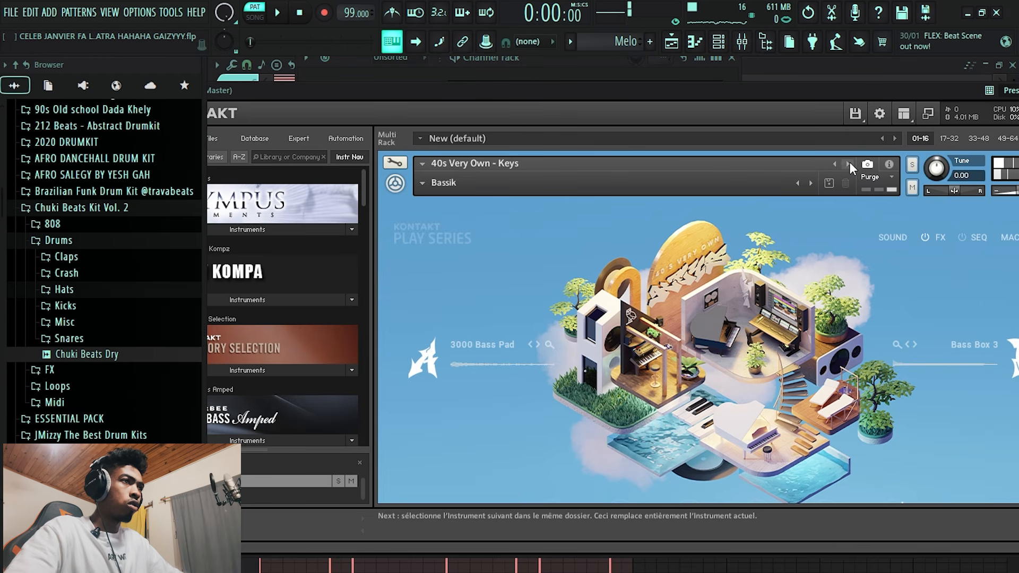
{"action": "left_click", "coordinate": [810, 183]}
{"action": "key", "text": "space"}
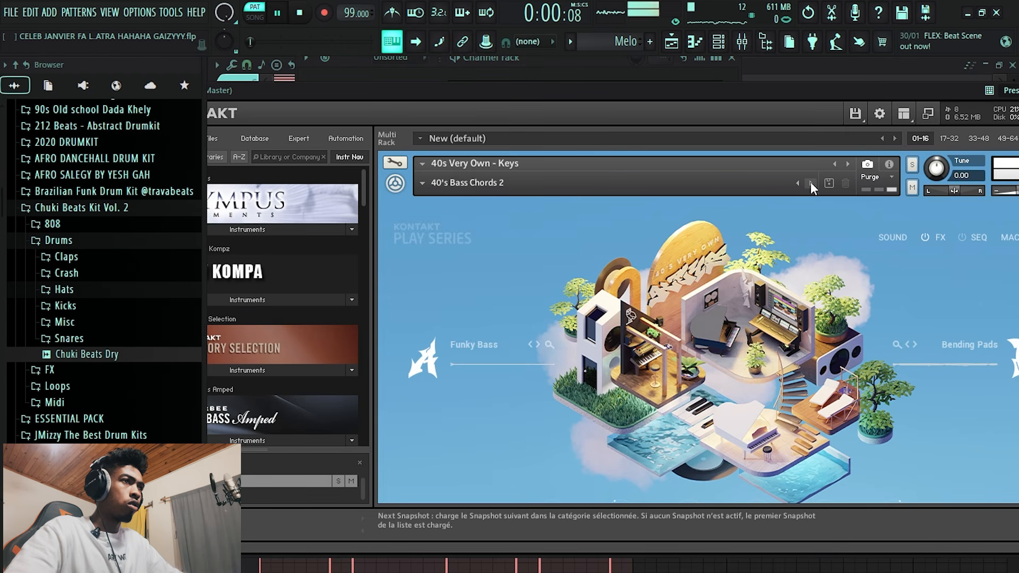
{"action": "left_click", "coordinate": [810, 183]}
{"action": "left_click", "coordinate": [810, 183]}
{"action": "left_click", "coordinate": [810, 183]}
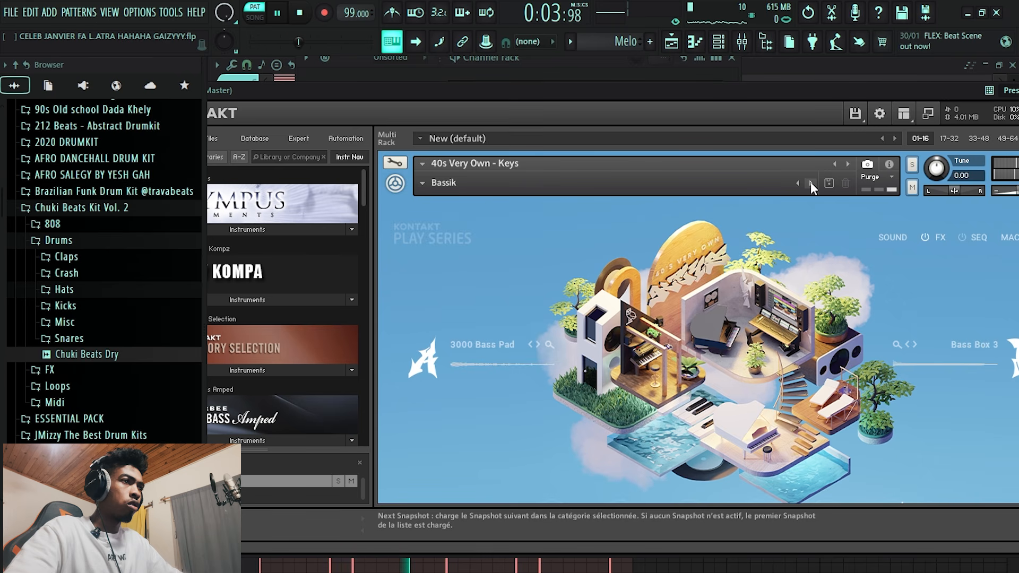
{"action": "left_click", "coordinate": [810, 182]}
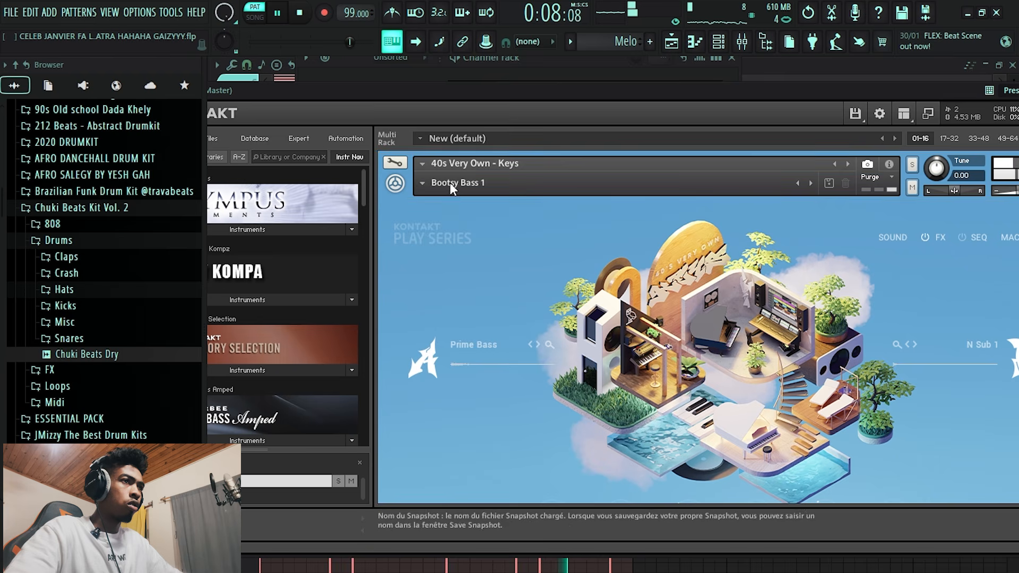
Load the 40 PWO Piano snapshot from the Keys category and shift the Kontakt window to reveal its full interface.
{"action": "left_click", "coordinate": [428, 187]}
{"action": "mouse_move", "coordinate": [449, 227]}
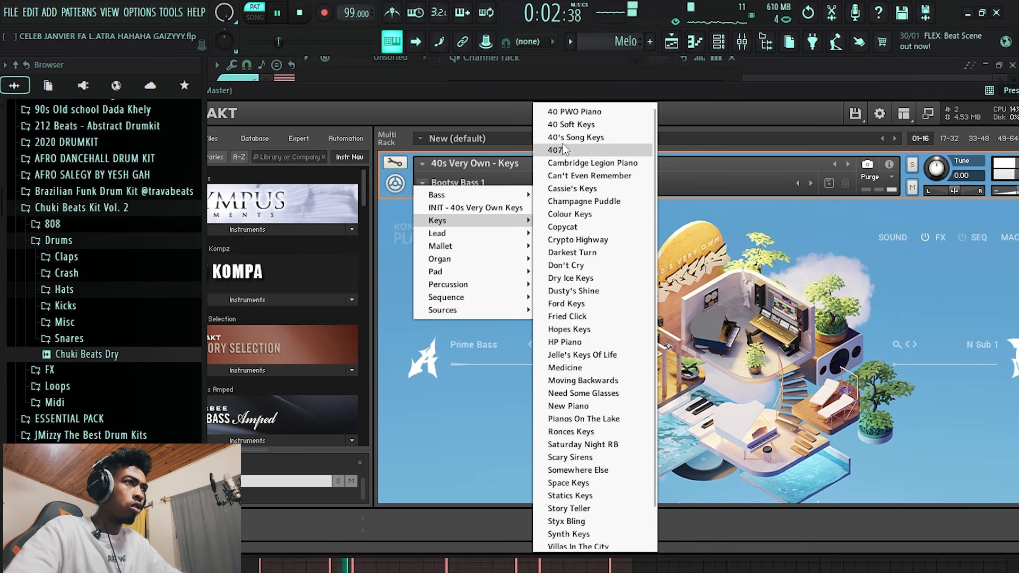
{"action": "left_click", "coordinate": [567, 112]}
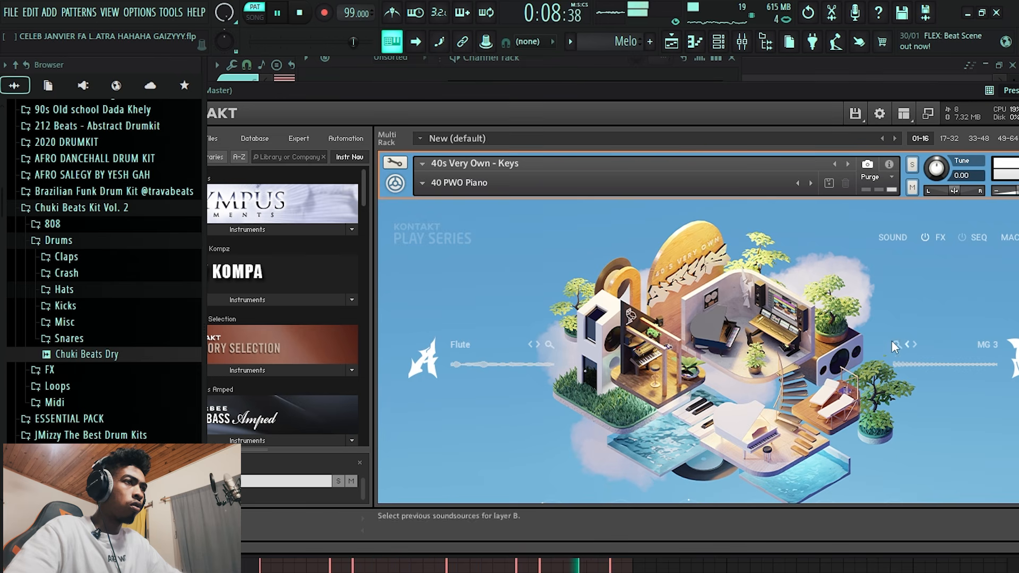
{"action": "left_click_drag", "start_coordinate": [734, 108], "coordinate": [681, 82]}
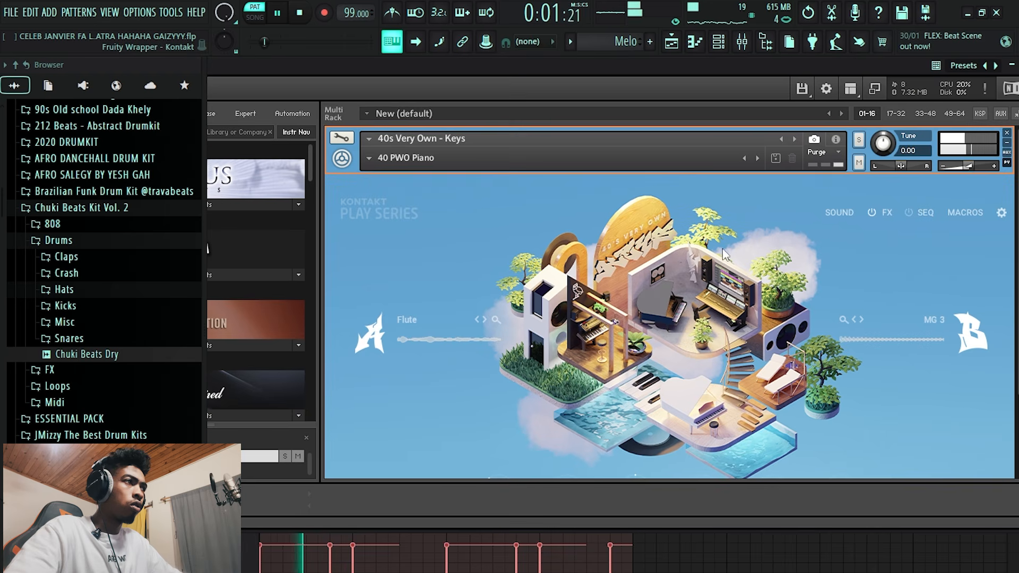
Change layer A's sound source to VG Pad during playback, passing through N Pad 2 and N Pad 4.
{"action": "left_click", "coordinate": [484, 319]}
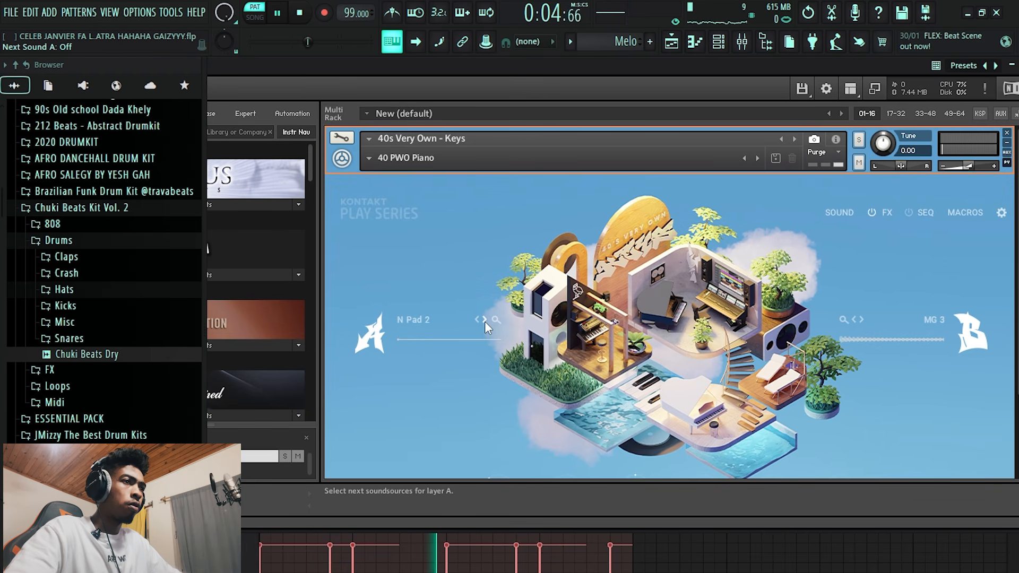
{"action": "left_click", "coordinate": [485, 319]}
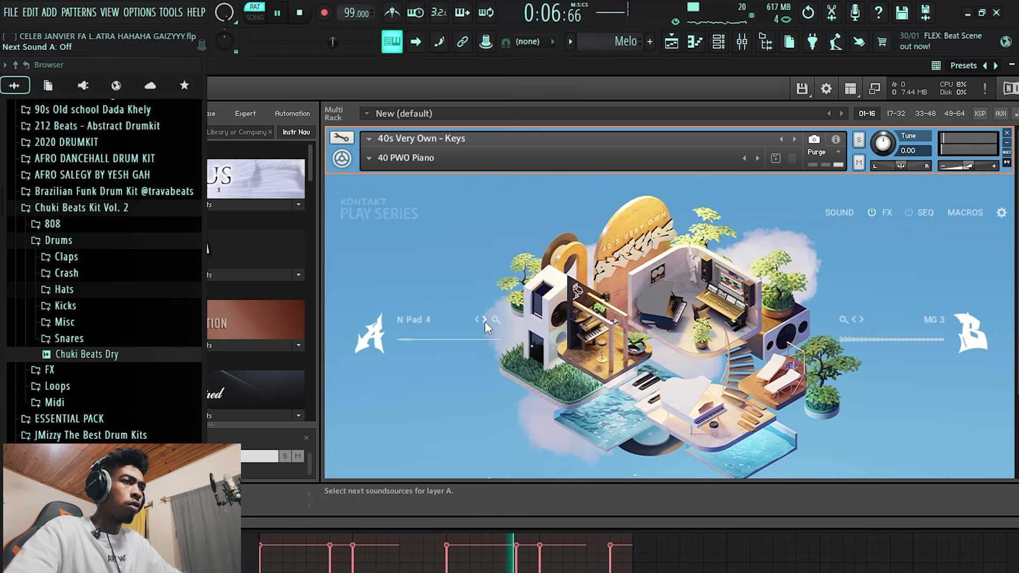
{"action": "left_click", "coordinate": [484, 319]}
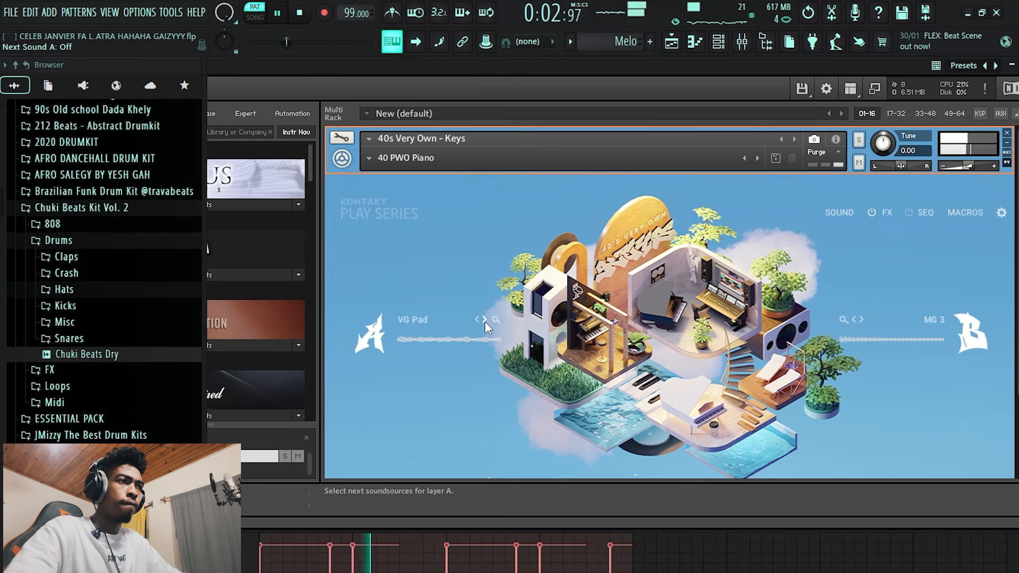
Audition further sound sources for layer A, including Synth Drum and Melodian, up to Boston Sweep.
{"action": "left_click", "coordinate": [485, 319]}
{"action": "left_click", "coordinate": [485, 320]}
{"action": "left_click", "coordinate": [484, 320]}
{"action": "left_click", "coordinate": [484, 320]}
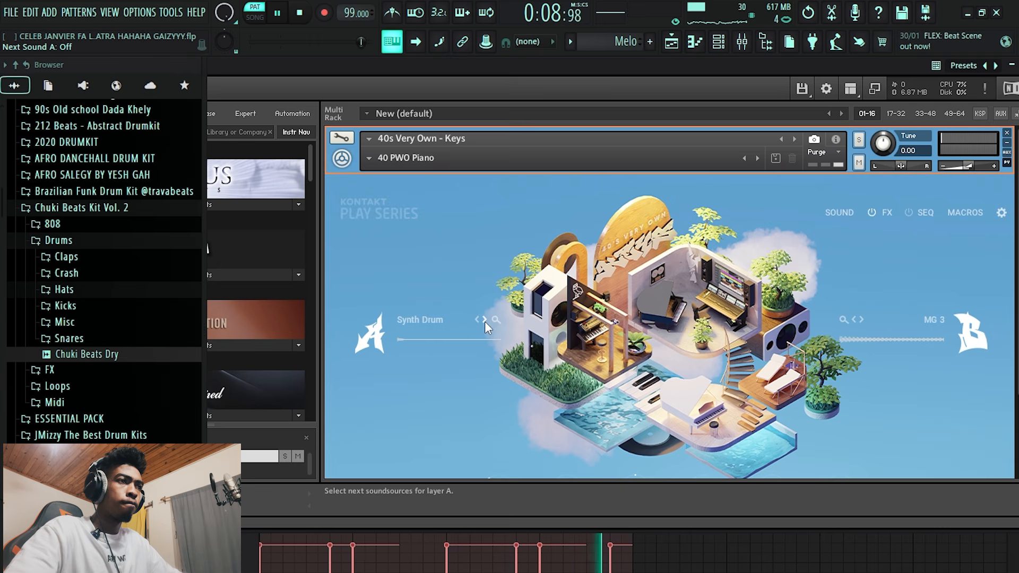
{"action": "left_click", "coordinate": [484, 320]}
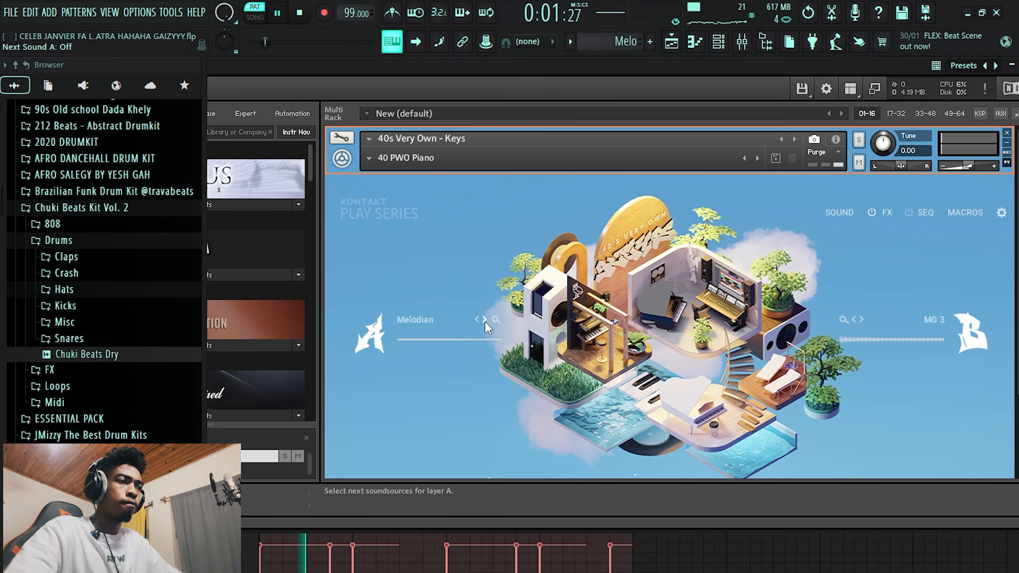
{"action": "left_click", "coordinate": [484, 320]}
{"action": "left_click", "coordinate": [484, 319]}
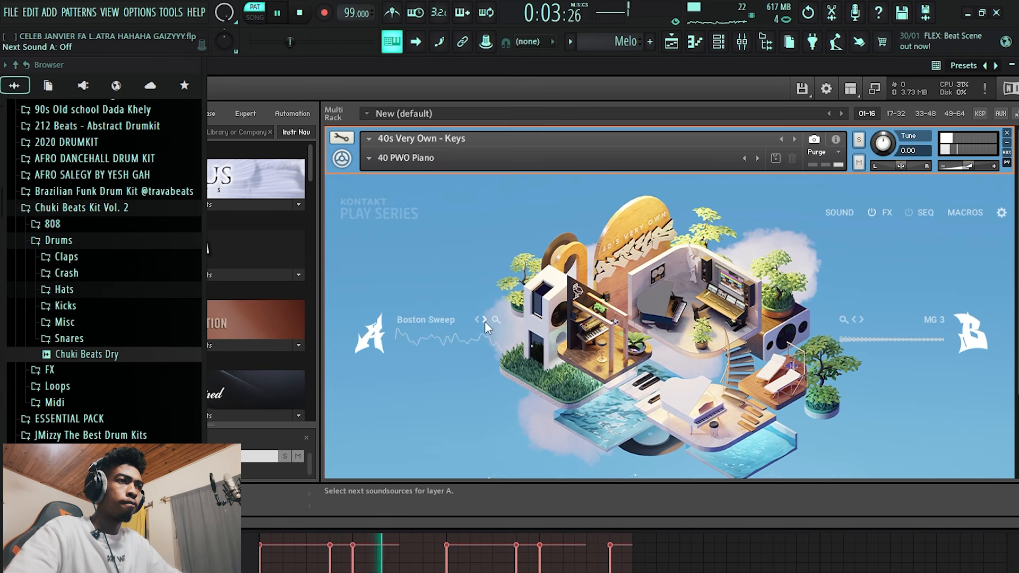
Step layer A's sound source back from Boston Sweep to VG Pad.
{"action": "left_click", "coordinate": [480, 320]}
{"action": "left_click", "coordinate": [480, 320]}
{"action": "left_click", "coordinate": [480, 321]}
{"action": "left_click", "coordinate": [479, 321]}
{"action": "left_click", "coordinate": [480, 320]}
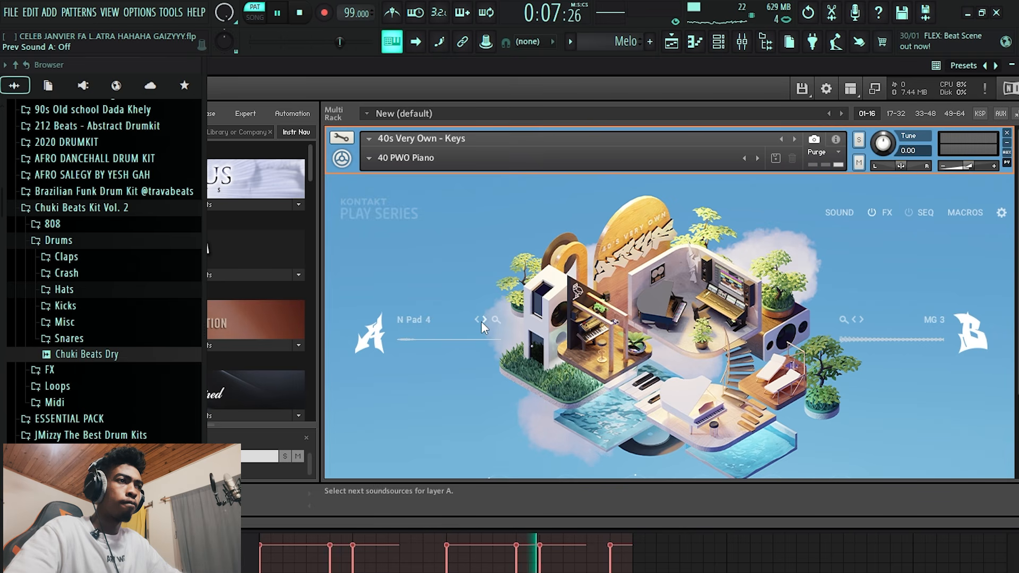
{"action": "left_click", "coordinate": [481, 321]}
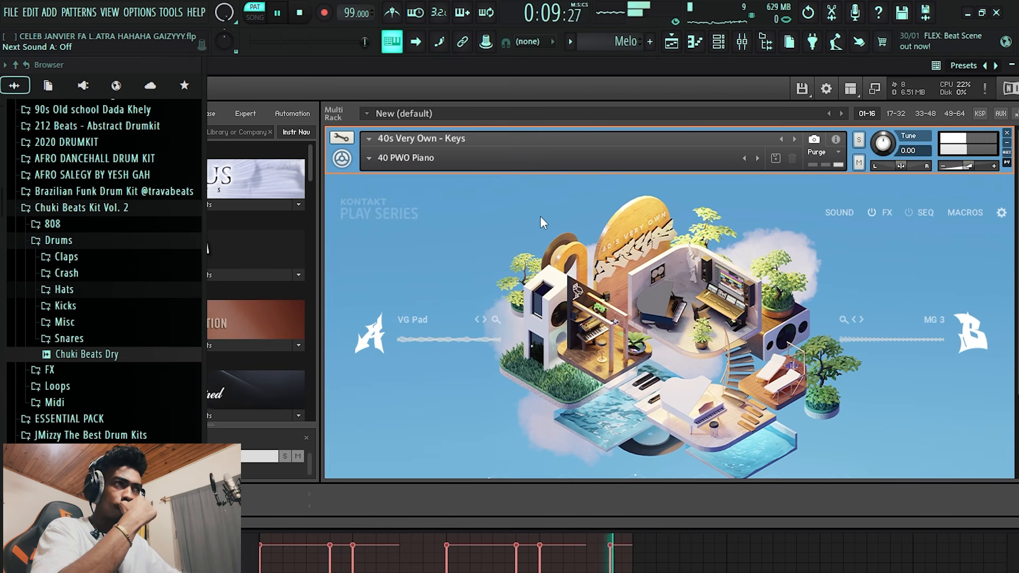
Move the Kontakt window aside, stop playback and route the Kontakt channel to mixer track 6.
{"action": "left_click_drag", "start_coordinate": [698, 65], "coordinate": [667, 129]}
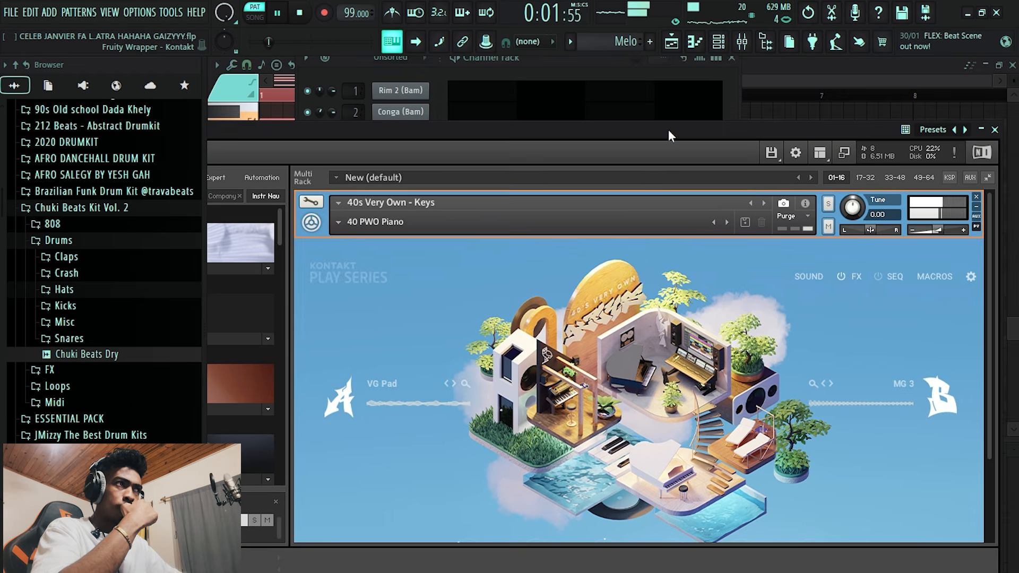
{"action": "left_click", "coordinate": [722, 42]}
{"action": "left_click", "coordinate": [741, 41]}
{"action": "key", "text": "space"}
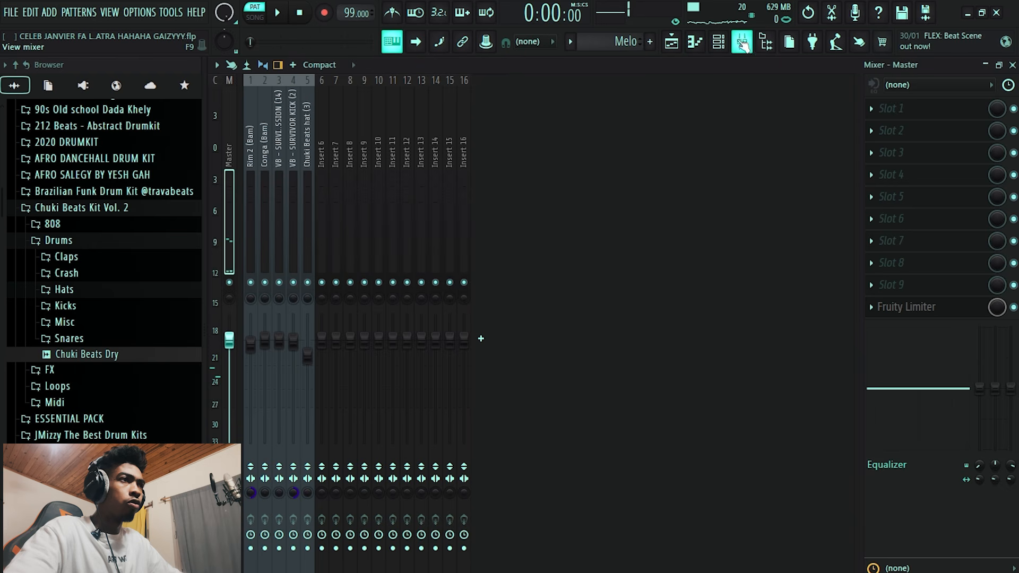
{"action": "right_click", "coordinate": [326, 235]}
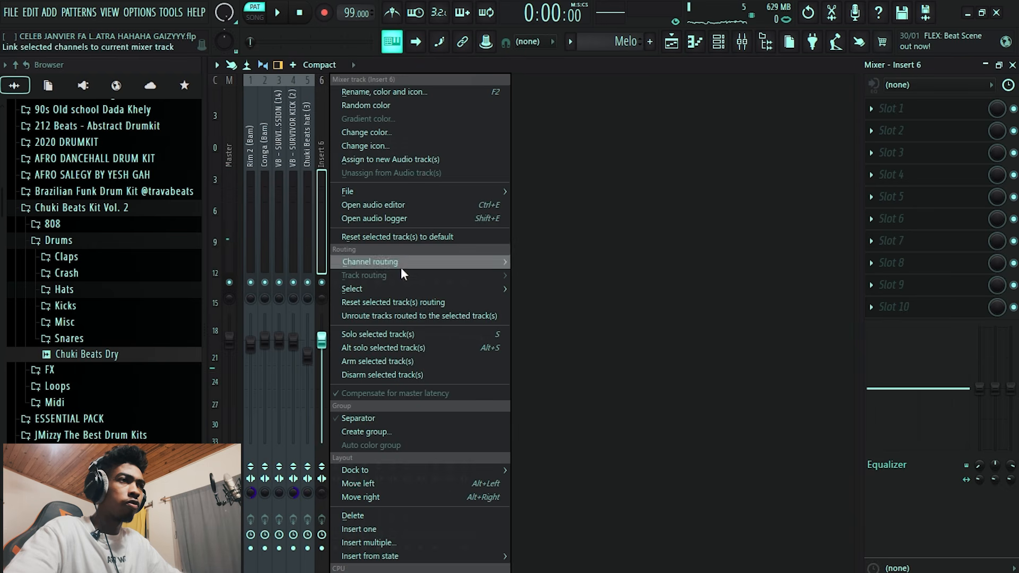
{"action": "left_click", "coordinate": [589, 260]}
Restart playback and load Fruity Parametric EQ 2 into slot 1 of the Kontakt mixer track.
{"action": "key", "text": "space"}
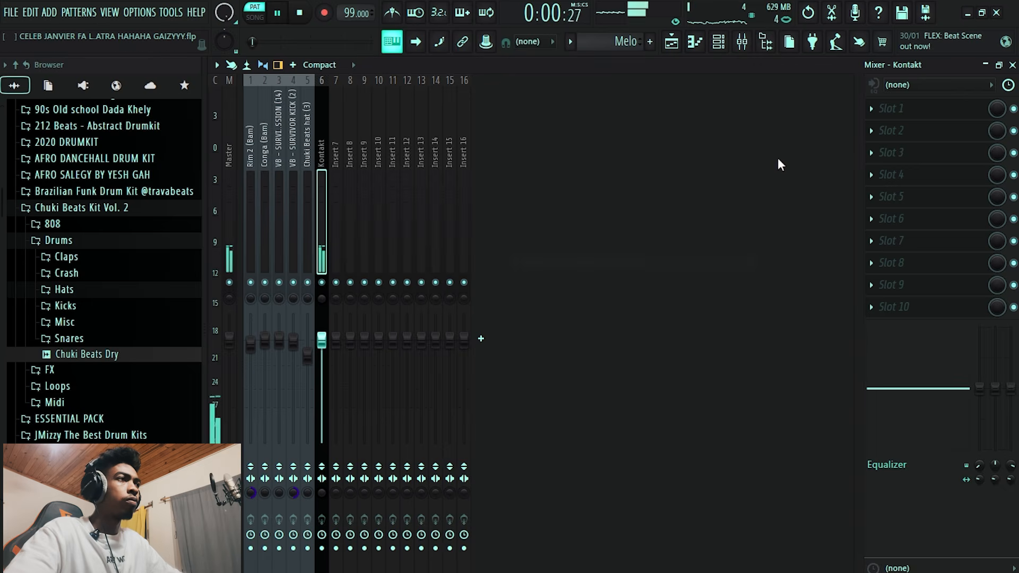
{"action": "left_click", "coordinate": [876, 107]}
{"action": "left_click", "coordinate": [647, 138]}
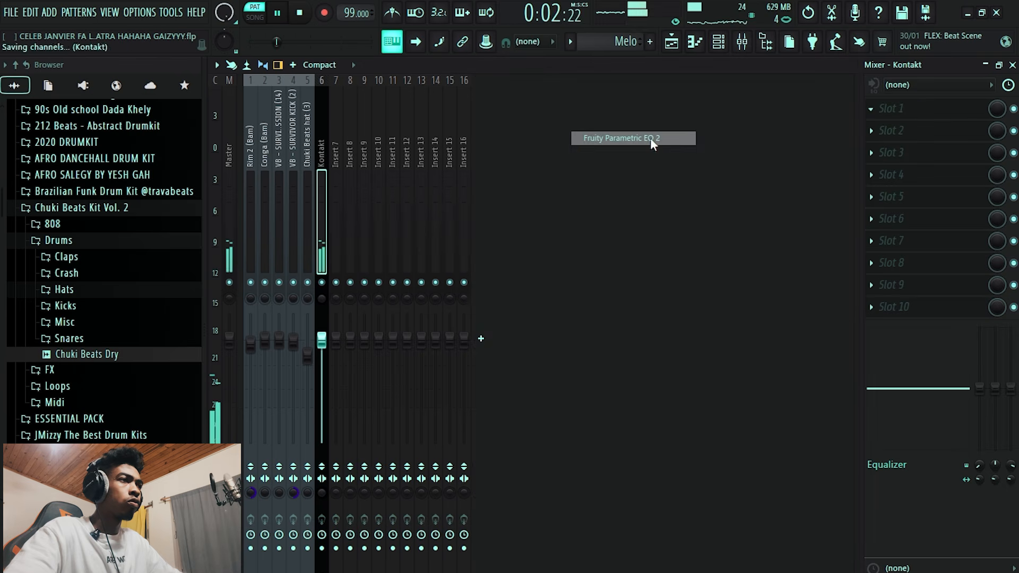
Make EQ band 1 a high-pass filter with Gentle 6 order and set its frequency to about 55 Hz.
{"action": "right_click", "coordinate": [391, 363]}
{"action": "mouse_move", "coordinate": [412, 398]}
{"action": "left_click", "coordinate": [467, 439]}
{"action": "right_click", "coordinate": [391, 362]}
{"action": "mouse_move", "coordinate": [419, 419]}
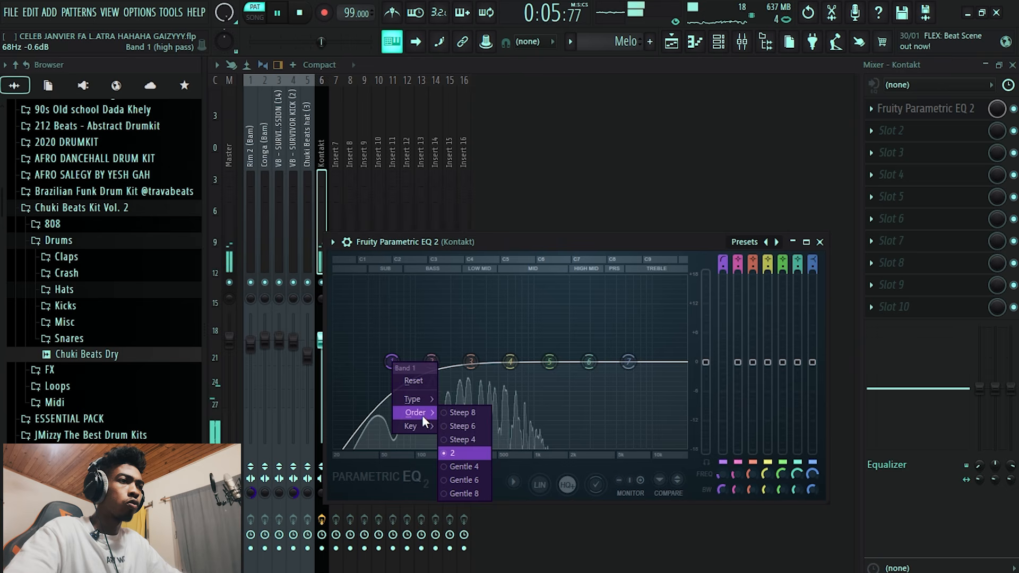
{"action": "left_click", "coordinate": [459, 480]}
{"action": "left_click_drag", "start_coordinate": [392, 362], "coordinate": [385, 362]}
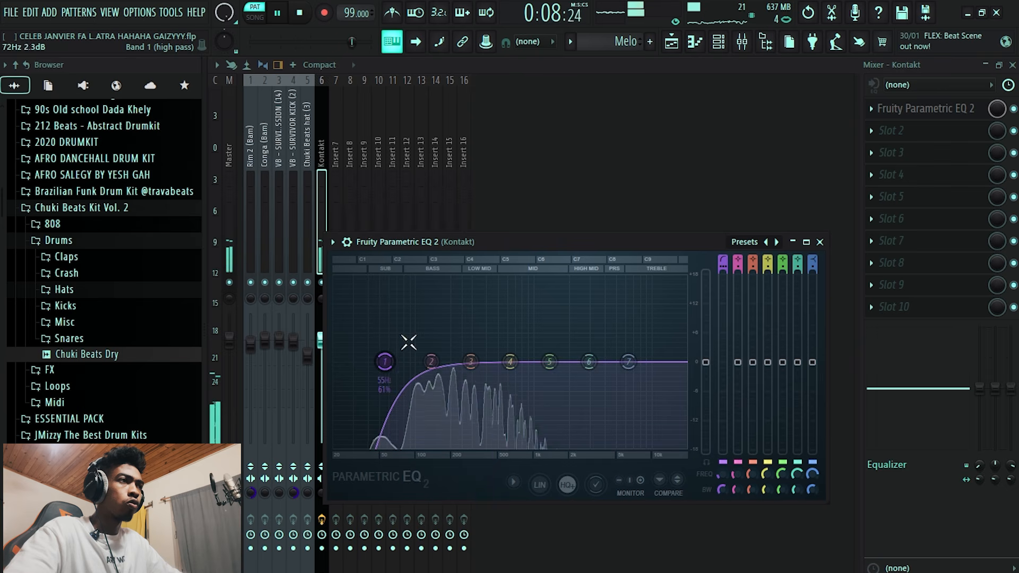
Place the Melo pattern at bar 1 of Track 7 in the playlist and play the arrangement in song mode.
{"action": "left_click", "coordinate": [672, 41]}
{"action": "key", "text": "space"}
{"action": "left_click_drag", "start_coordinate": [642, 45], "coordinate": [487, 300]}
{"action": "mouse_move", "coordinate": [411, 266]}
{"action": "left_mouse_down"}
{"action": "mouse_move", "coordinate": [396, 283]}
{"action": "mouse_move", "coordinate": [403, 271]}
{"action": "left_mouse_up"}
{"action": "key", "text": "l"}
{"action": "key", "text": "space"}
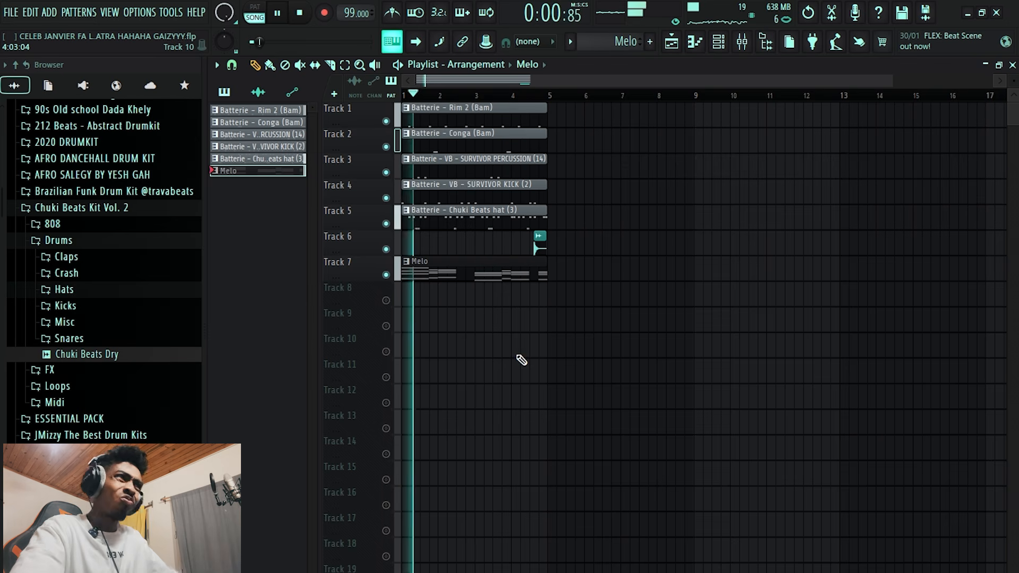
Listen to the arrangement while reviewing the Kontakt chords in the piano roll, ending back in the playlist with playback stopped.
{"action": "left_click", "coordinate": [718, 41]}
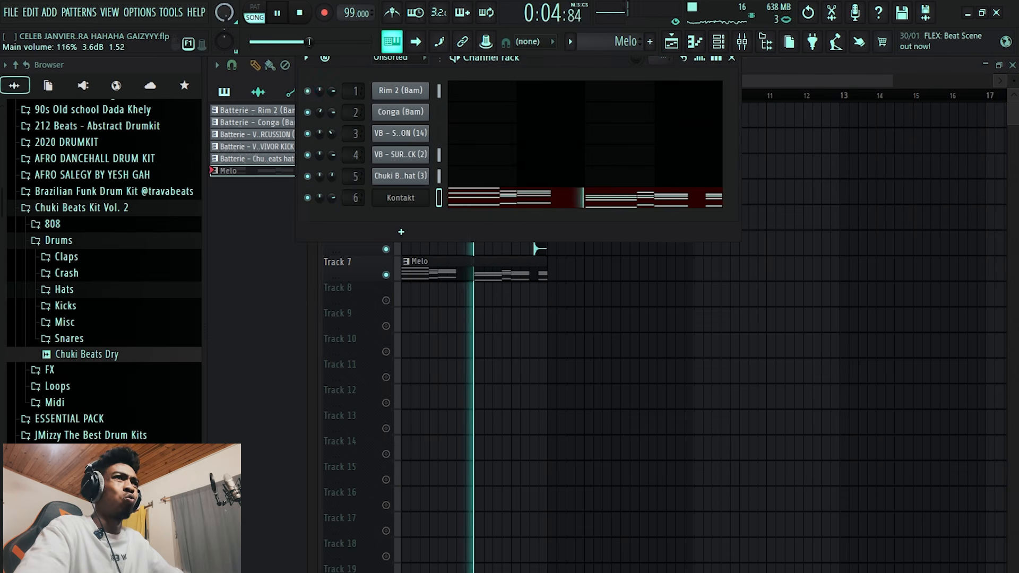
{"action": "left_click", "coordinate": [526, 209]}
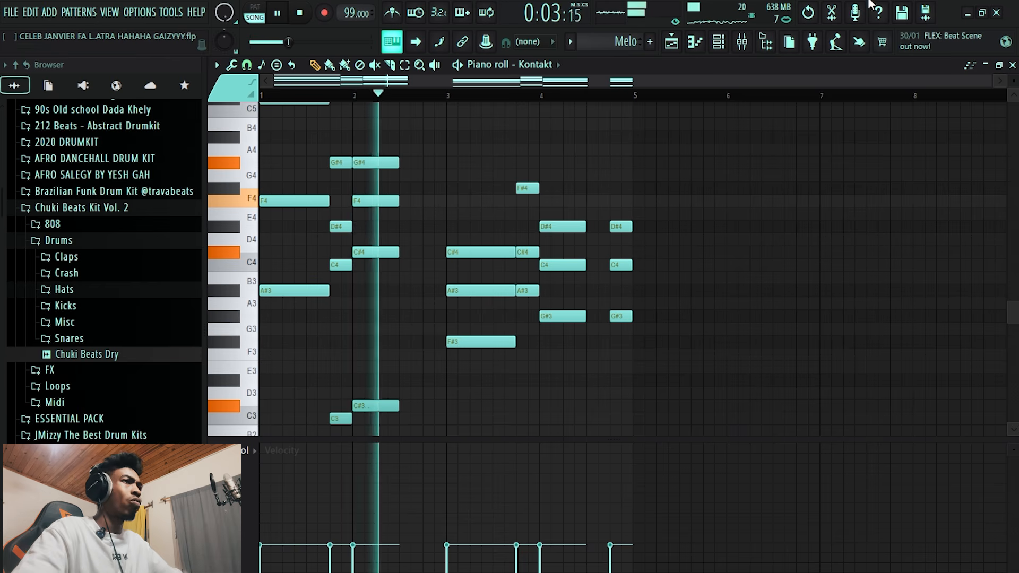
{"action": "left_click", "coordinate": [719, 41]}
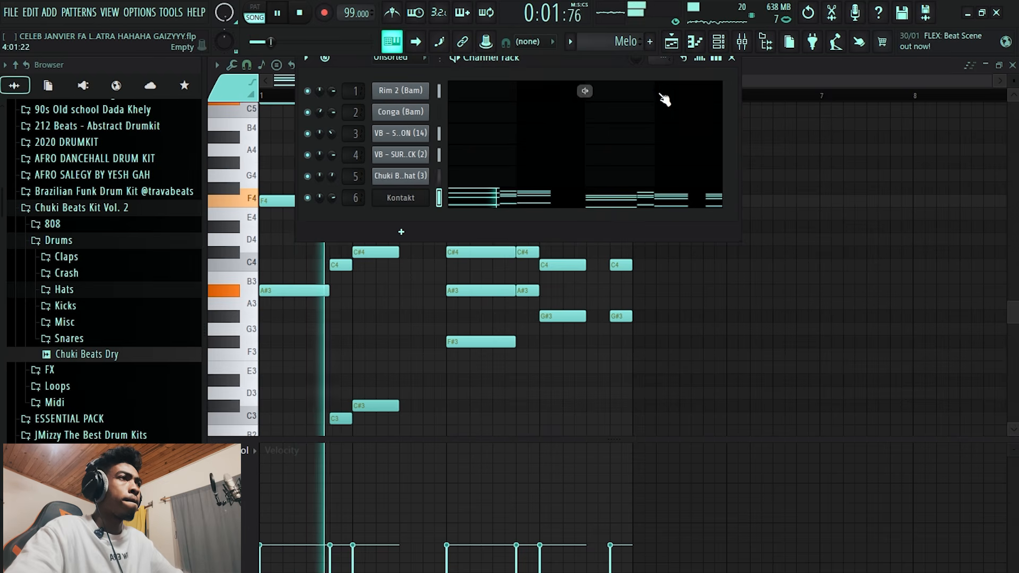
{"action": "key", "text": "F5"}
{"action": "key", "text": "space"}
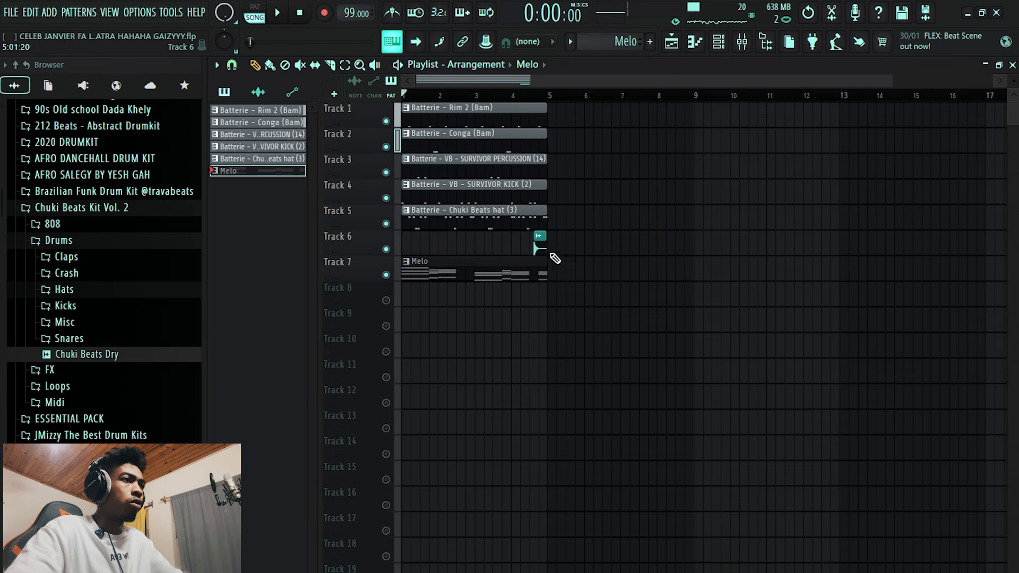
Extend the Melo clip on Track 7 to bar 9 and duplicate its four bars of Kontakt chords into bars 5 to 8.
{"action": "left_click_drag", "start_coordinate": [547, 261], "coordinate": [693, 261]}
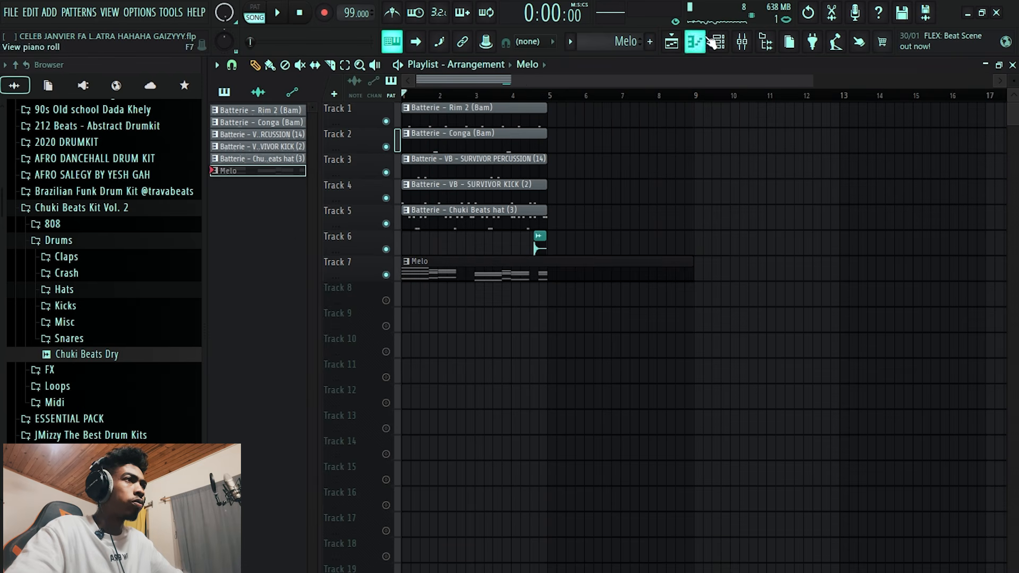
{"action": "left_click", "coordinate": [713, 43]}
{"action": "left_click", "coordinate": [621, 202]}
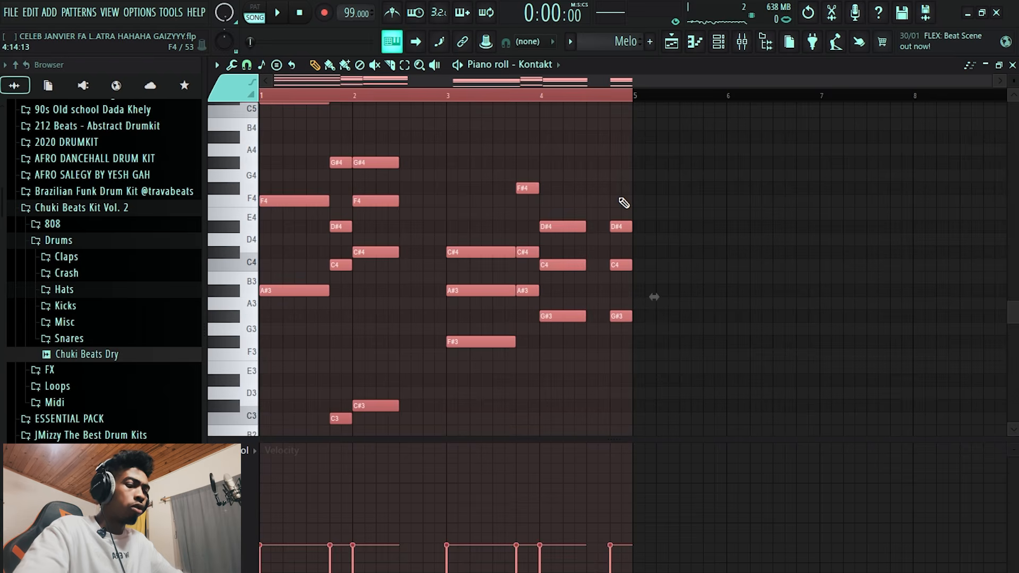
{"action": "key", "text": "ctrl+b"}
{"action": "double_click", "coordinate": [659, 99]}
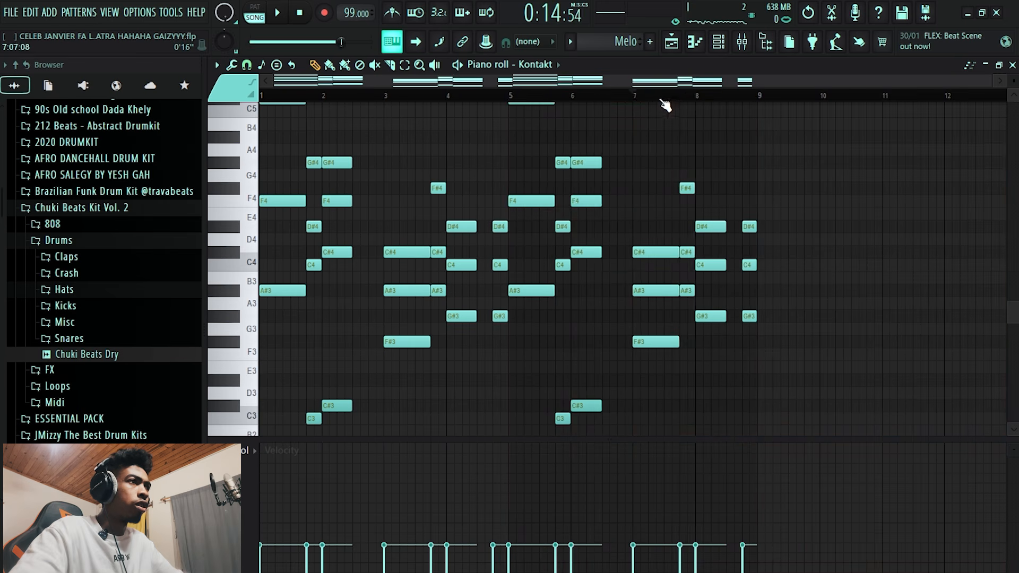
Try an extra C4 note in the gap before the last chord of bar 8, auditioning from bar 7.
{"action": "key", "text": "space"}
{"action": "scroll", "coordinate": [710, 217], "scroll_direction": "up", "scroll_amount": 5}
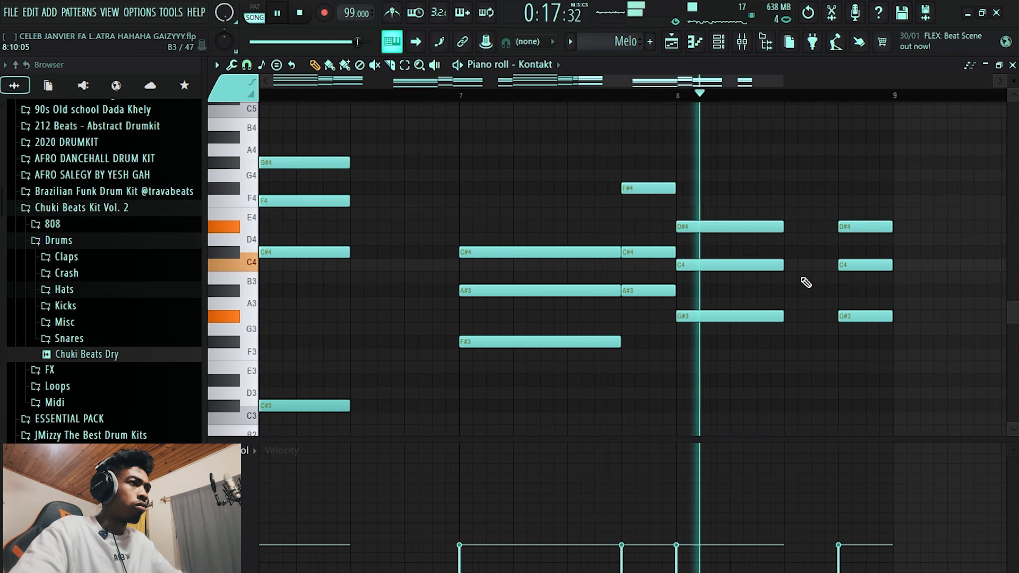
{"action": "key", "text": "space"}
{"action": "left_click", "coordinate": [763, 318]}
{"action": "left_click_drag", "start_coordinate": [784, 293], "coordinate": [787, 260]}
{"action": "key", "text": "space"}
{"action": "right_click", "coordinate": [787, 263]}
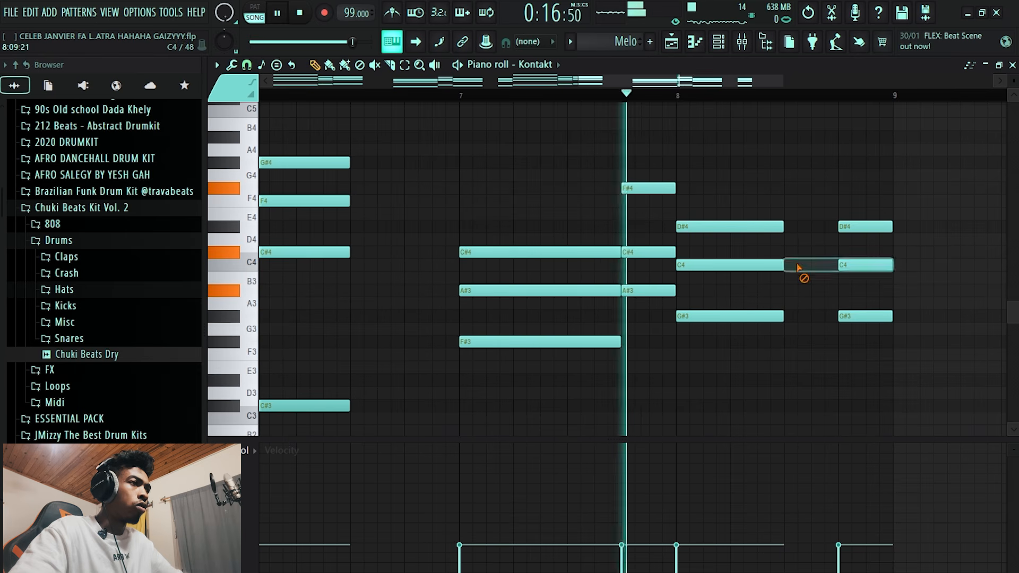
{"action": "key", "text": "space"}
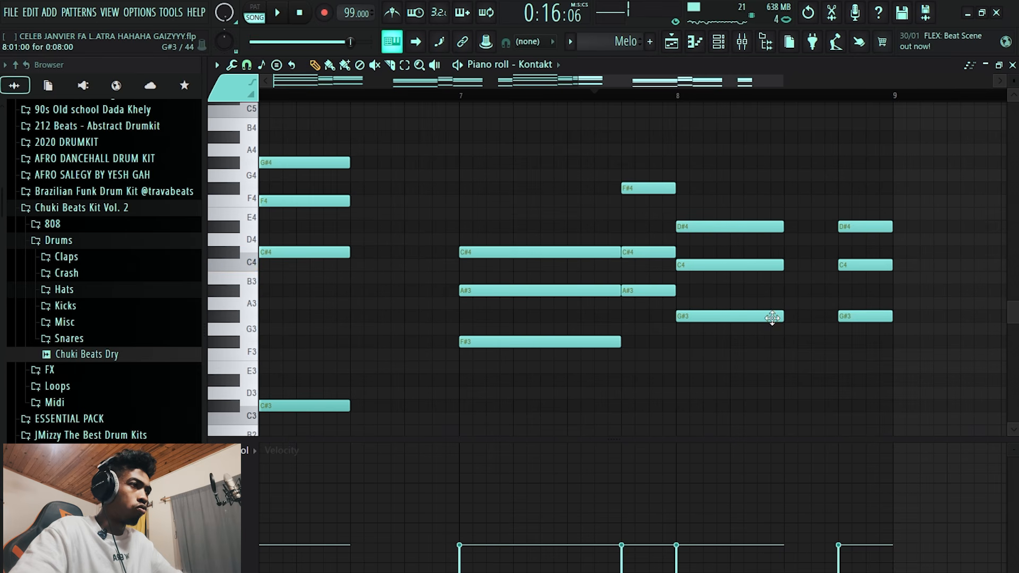
{"action": "left_click", "coordinate": [794, 268]}
{"action": "right_click", "coordinate": [820, 265]}
Delete the final short chord of bar 8, made of D#4, C4 and G#3.
{"action": "right_click", "coordinate": [861, 228]}
{"action": "right_click", "coordinate": [864, 264]}
{"action": "right_click", "coordinate": [869, 317]}
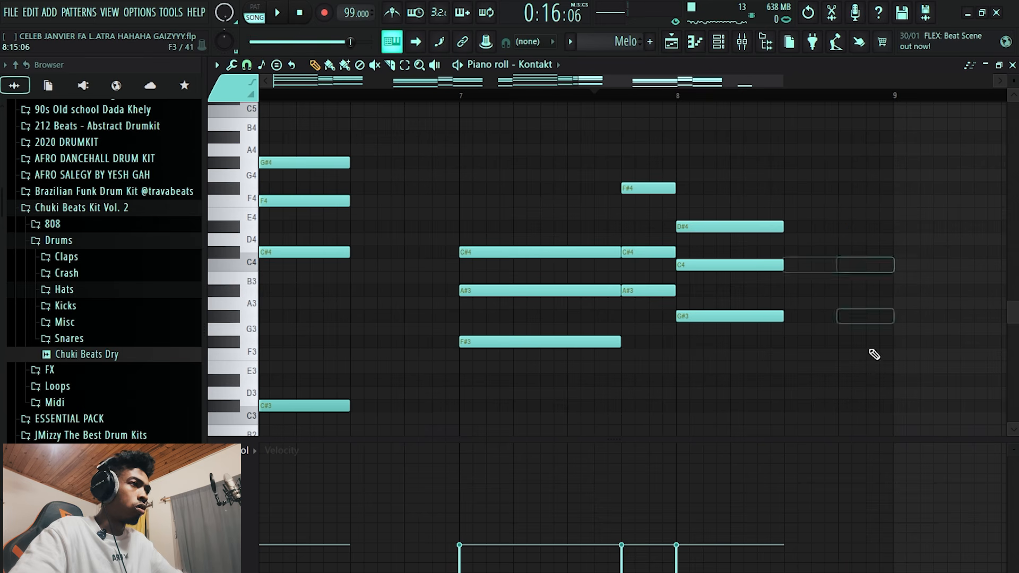
Build a new chord of C4, D#4 and G#4 starting halfway through bar 8, auditioning it from bar 7.
{"action": "key", "text": "space"}
{"action": "left_click", "coordinate": [802, 266]}
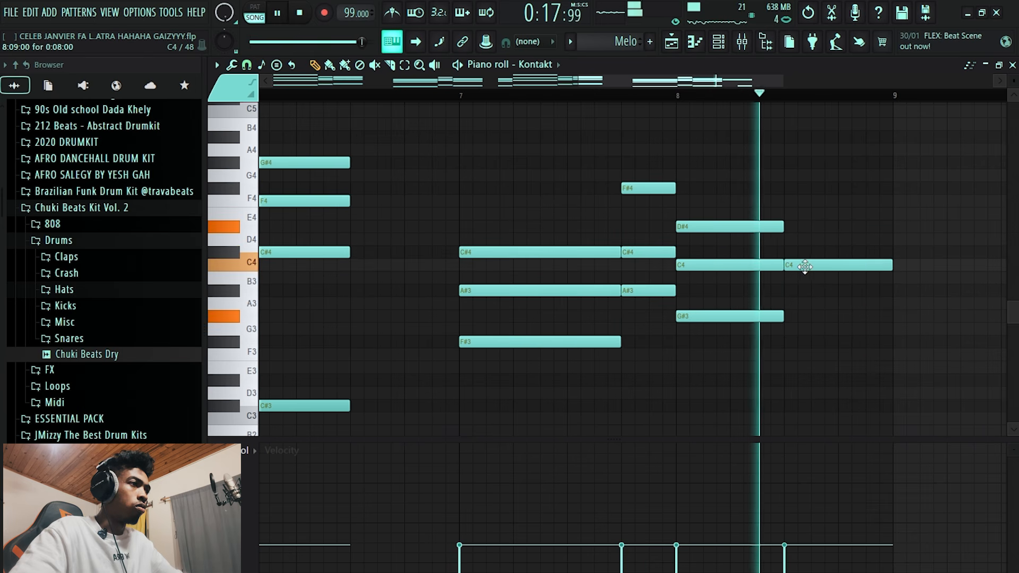
{"action": "key", "text": "space"}
{"action": "left_click_drag", "start_coordinate": [787, 250], "coordinate": [786, 222]}
{"action": "key", "text": "space"}
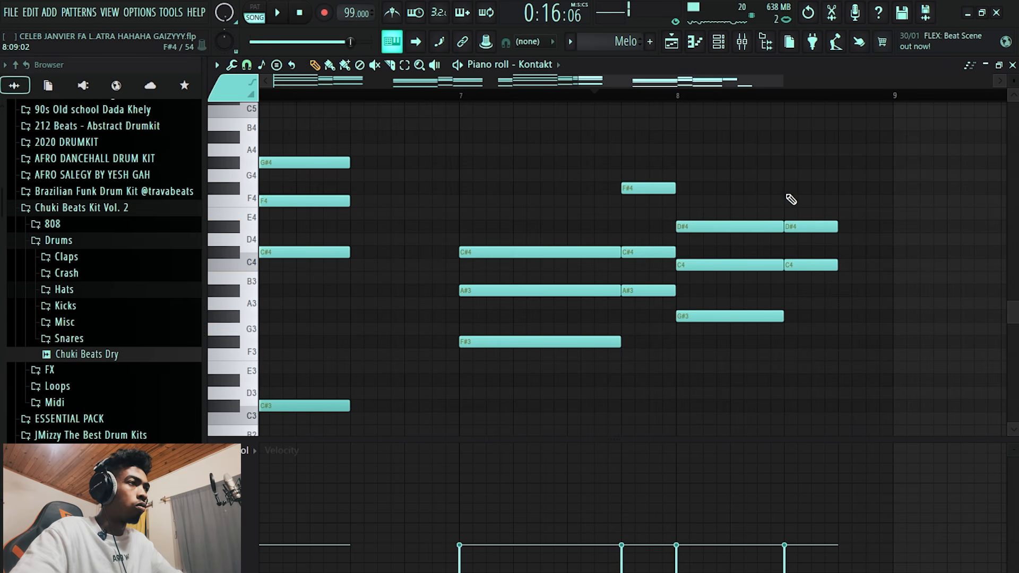
{"action": "left_click", "coordinate": [786, 178]}
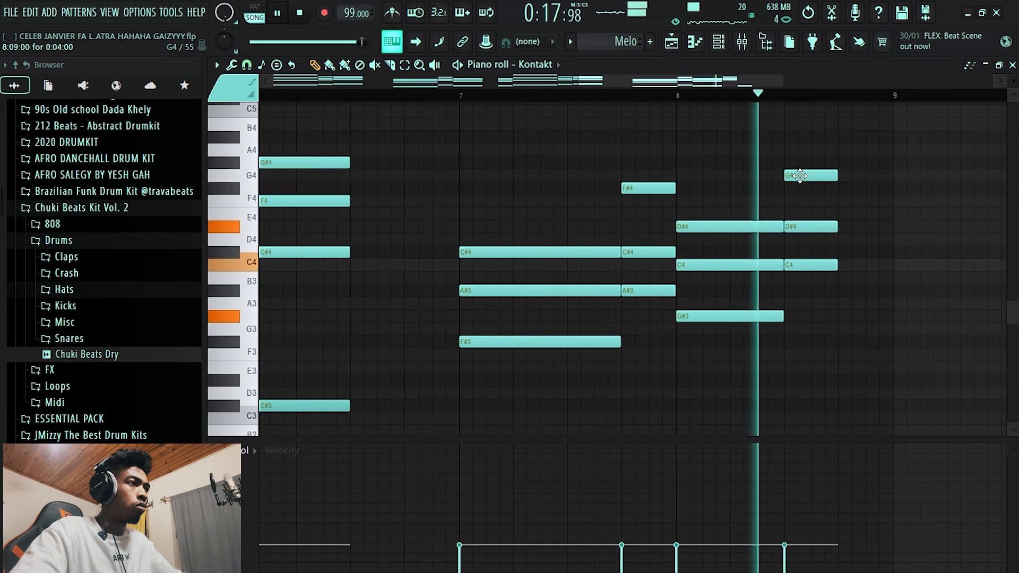
{"action": "mouse_move", "coordinate": [799, 176]}
{"action": "left_mouse_down"}
{"action": "mouse_move", "coordinate": [800, 189]}
{"action": "mouse_move", "coordinate": [809, 162]}
{"action": "left_mouse_up"}
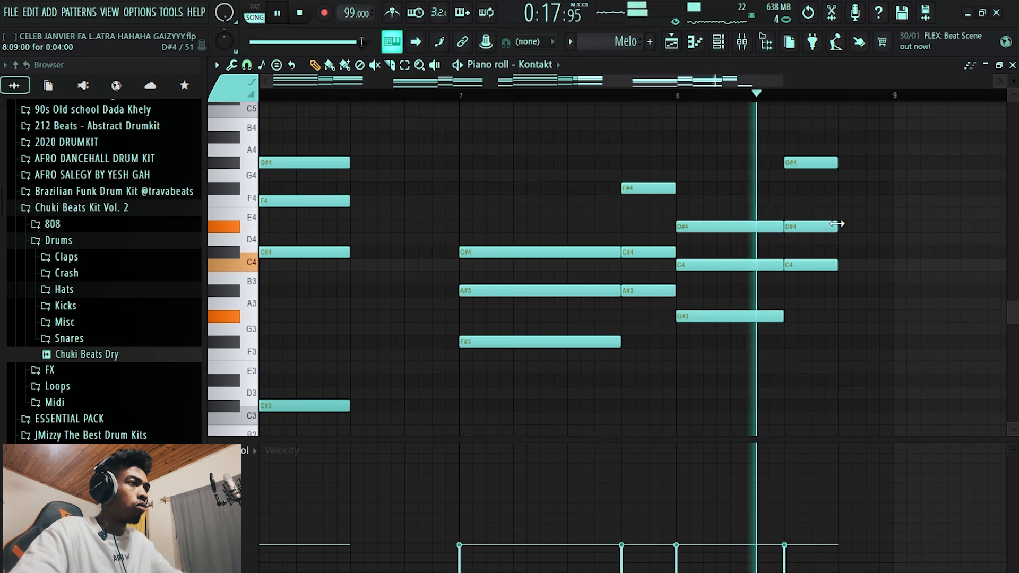
Lengthen the new chord's D#4, C4 and G#4 notes to the end of bar 8.
{"action": "left_click_drag", "start_coordinate": [838, 223], "coordinate": [888, 223]}
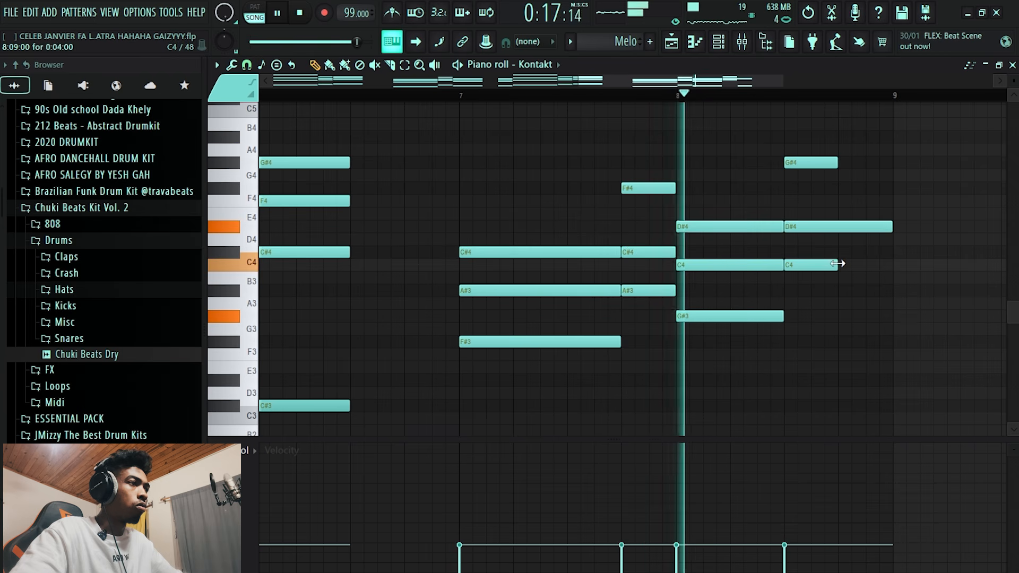
{"action": "left_click_drag", "start_coordinate": [838, 264], "coordinate": [886, 263]}
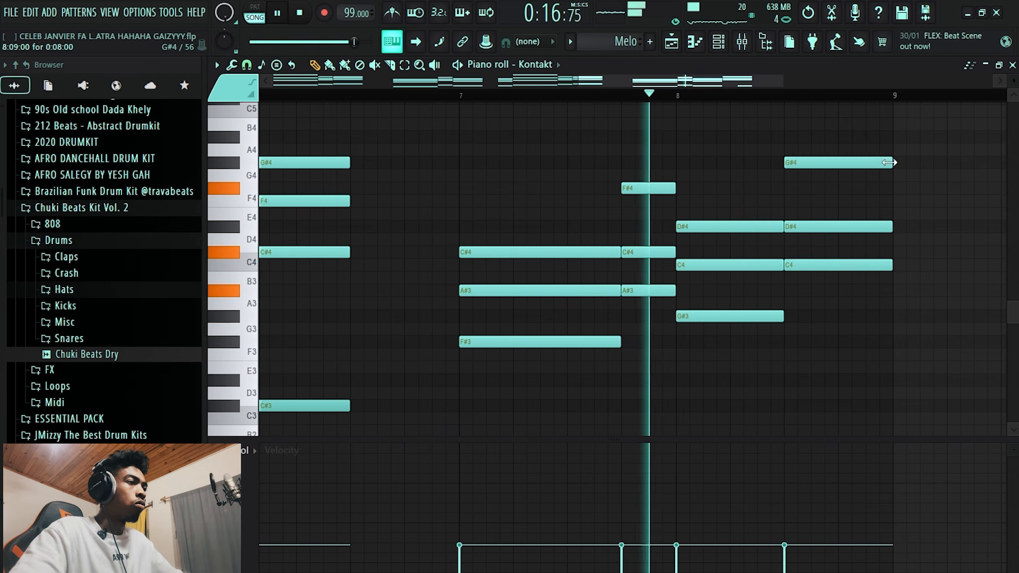
{"action": "scroll", "coordinate": [801, 166], "scroll_direction": "down", "scroll_amount": 3}
Duplicate the five drum clips on Tracks 1 to 5 into bars 5 to 8 of the playlist.
{"action": "key", "text": "F5"}
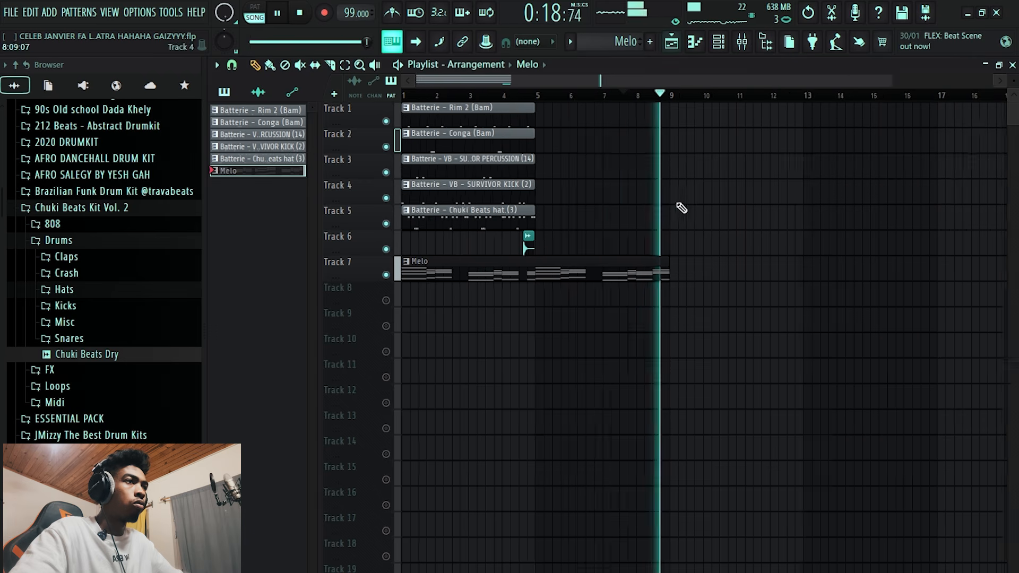
{"action": "left_click_drag", "start_coordinate": [402, 103], "coordinate": [499, 229]}
{"action": "key", "text": "ctrl+b"}
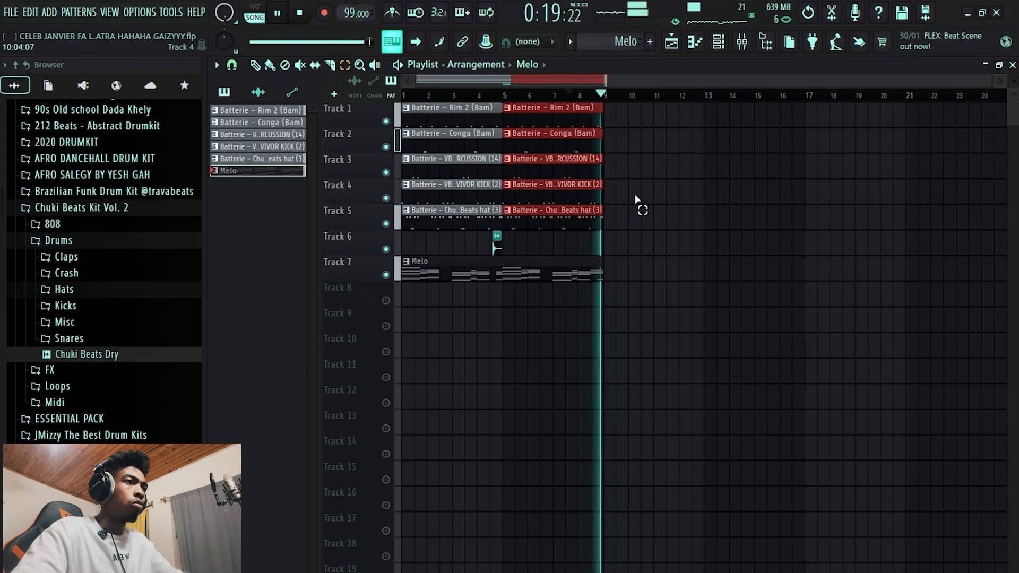
Listen to the extended eight-bar arrangement while examining the Track 6 audio clip and the channel rack.
{"action": "scroll", "coordinate": [503, 234], "scroll_direction": "up", "scroll_amount": 4}
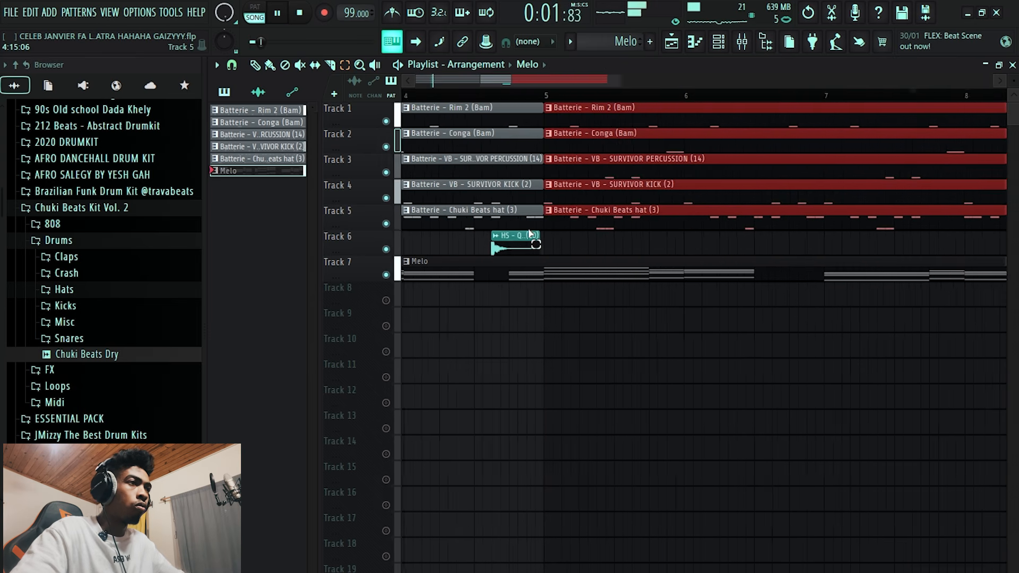
{"action": "scroll", "coordinate": [493, 236], "scroll_direction": "down", "scroll_amount": 5}
{"action": "left_click", "coordinate": [718, 41]}
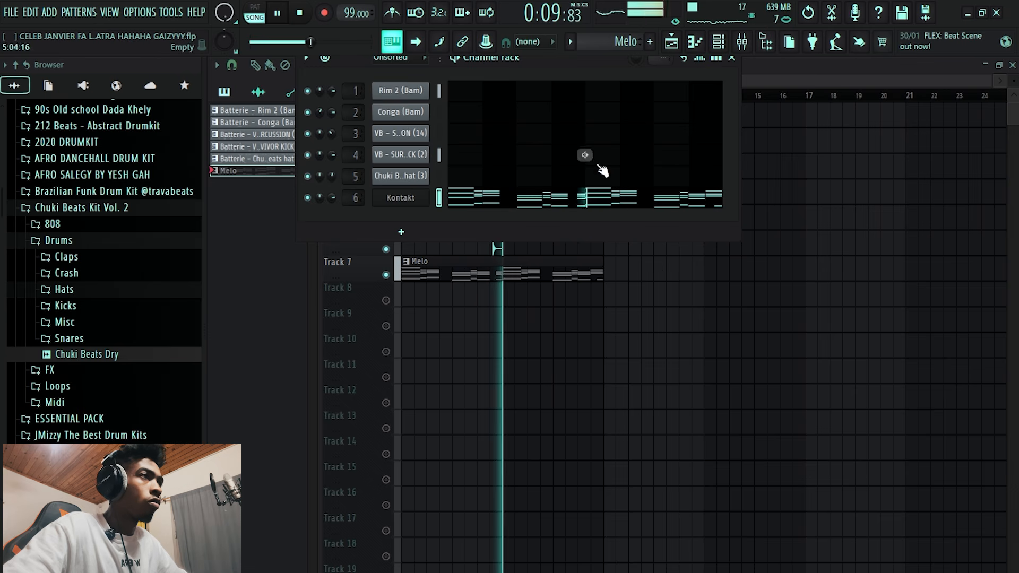
{"action": "left_click", "coordinate": [670, 41]}
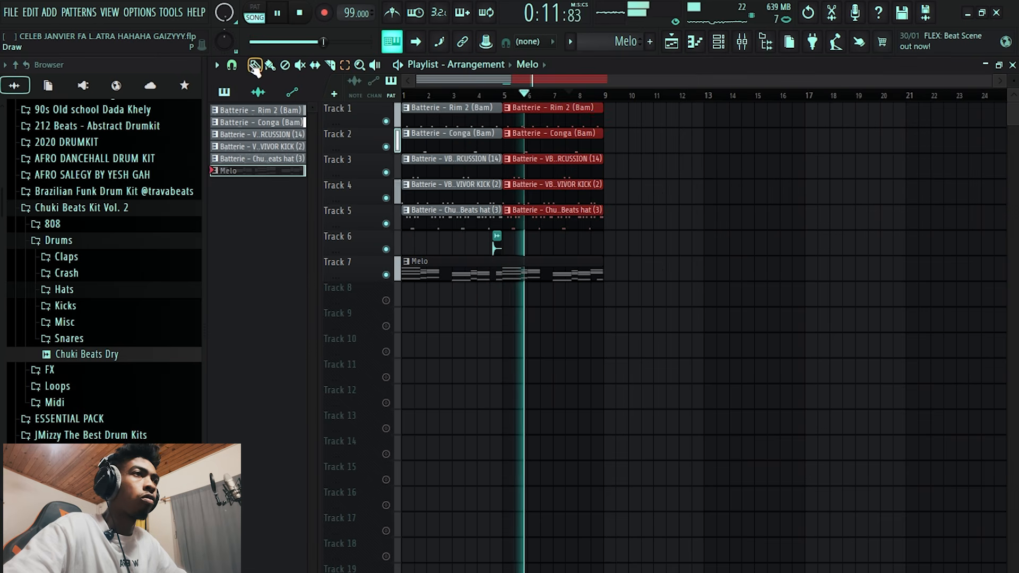
{"action": "scroll", "coordinate": [512, 163], "scroll_direction": "up", "scroll_amount": 2}
{"action": "scroll", "coordinate": [512, 163], "scroll_direction": "down", "scroll_amount": 1}
Stop playback and add a second Kontakt instrument to the channel rack.
{"action": "left_click", "coordinate": [718, 41]}
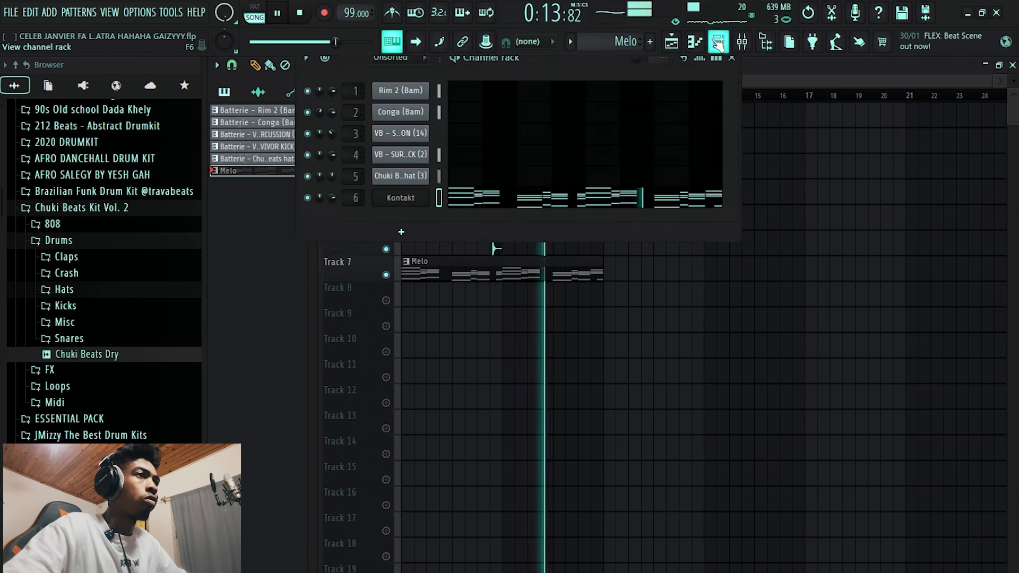
{"action": "key", "text": "space"}
{"action": "left_click", "coordinate": [404, 232]}
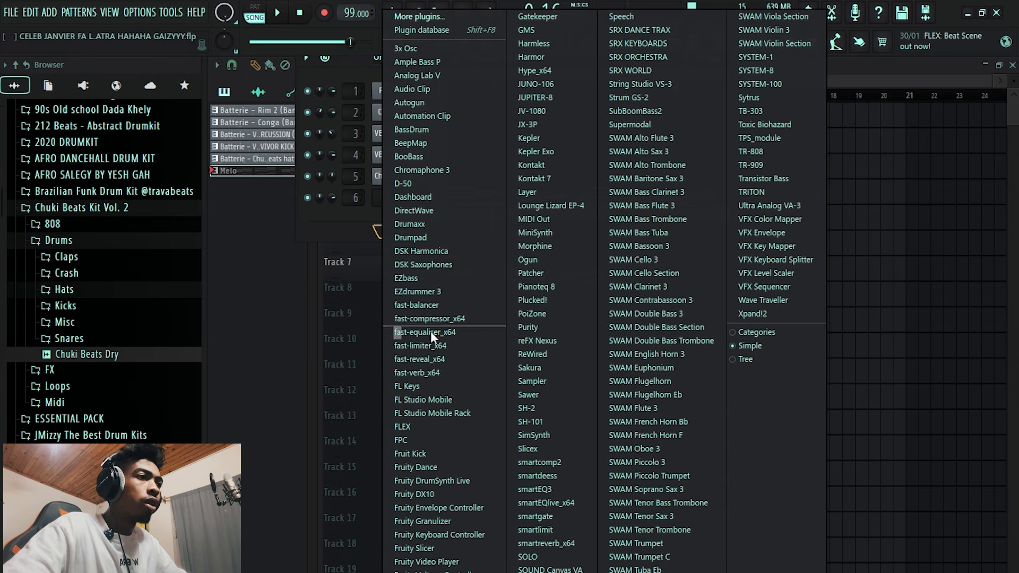
{"action": "left_click", "coordinate": [544, 175]}
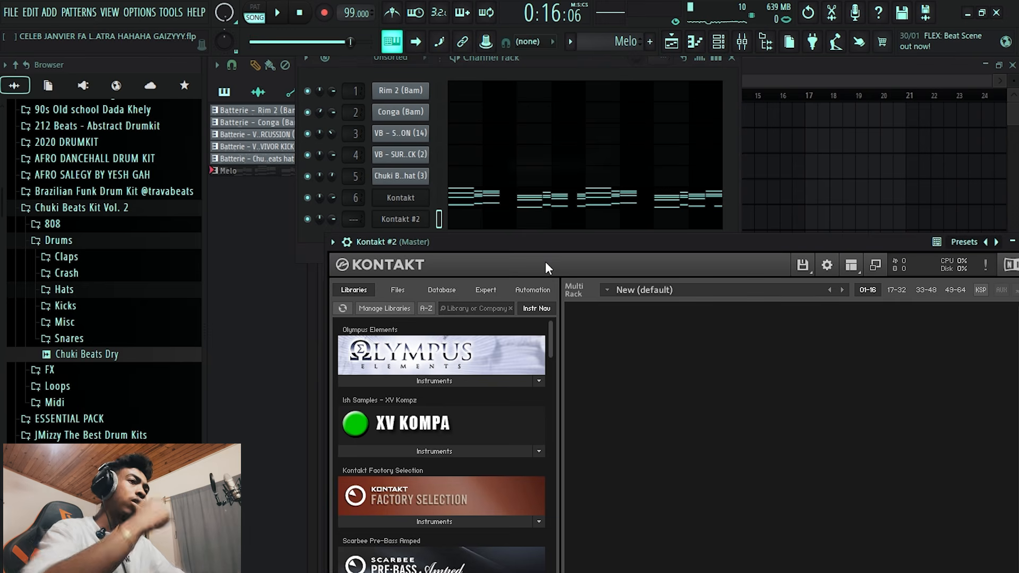
Load Soundiron Emotional Piano Gentle Blur Lite.nki from the Emotional Piano library into the new Kontakt.
{"action": "scroll", "coordinate": [494, 391], "scroll_direction": "down", "scroll_amount": 3}
{"action": "scroll", "coordinate": [495, 391], "scroll_direction": "down", "scroll_amount": 12}
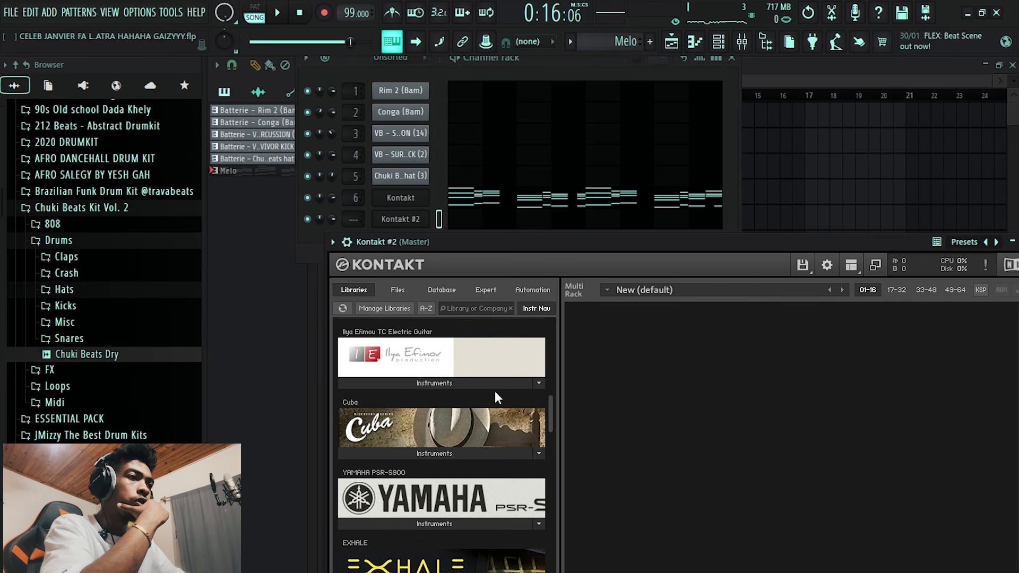
{"action": "scroll", "coordinate": [495, 390], "scroll_direction": "down", "scroll_amount": 2}
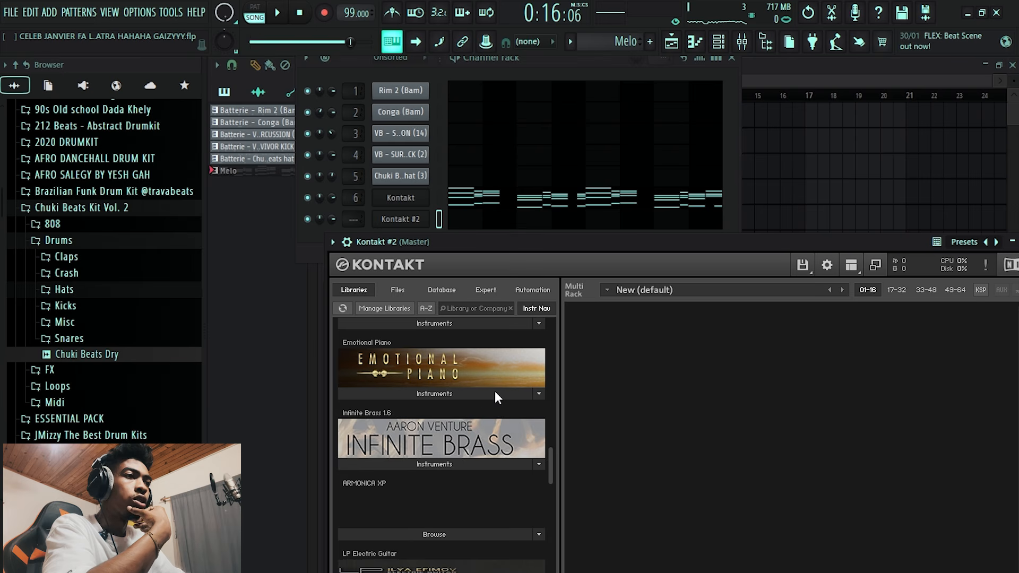
{"action": "left_click", "coordinate": [445, 395]}
{"action": "double_click", "coordinate": [408, 424]}
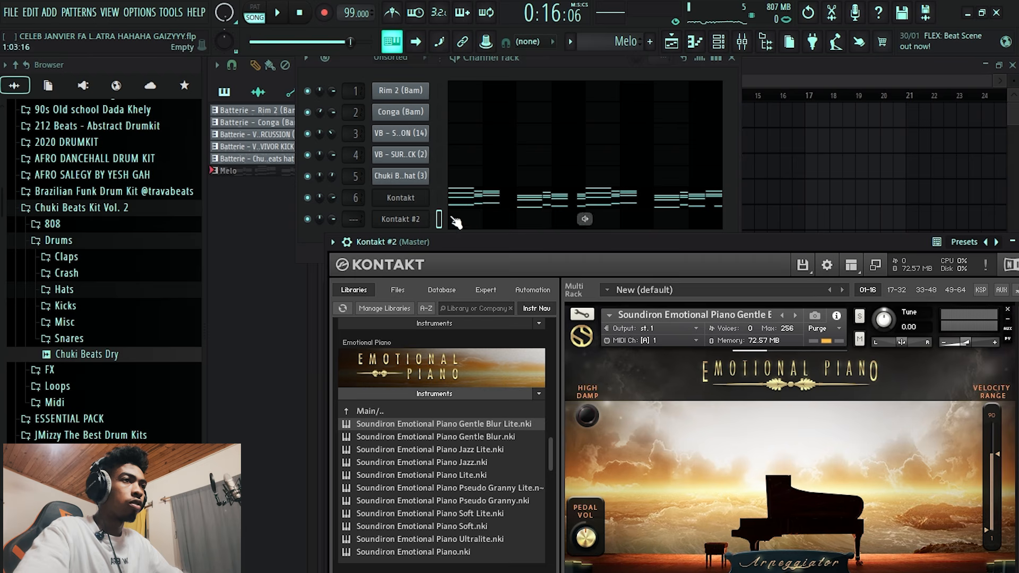
Set the Kontakt #2 channel volume to 83% and play the song to try piano notes over the chords.
{"action": "left_click", "coordinate": [335, 226]}
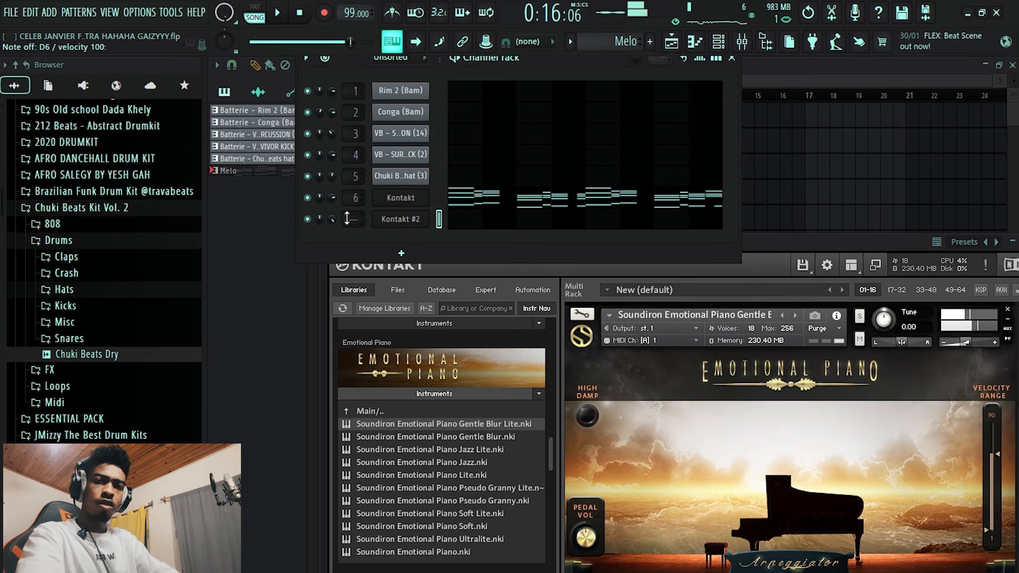
{"action": "key", "text": "space"}
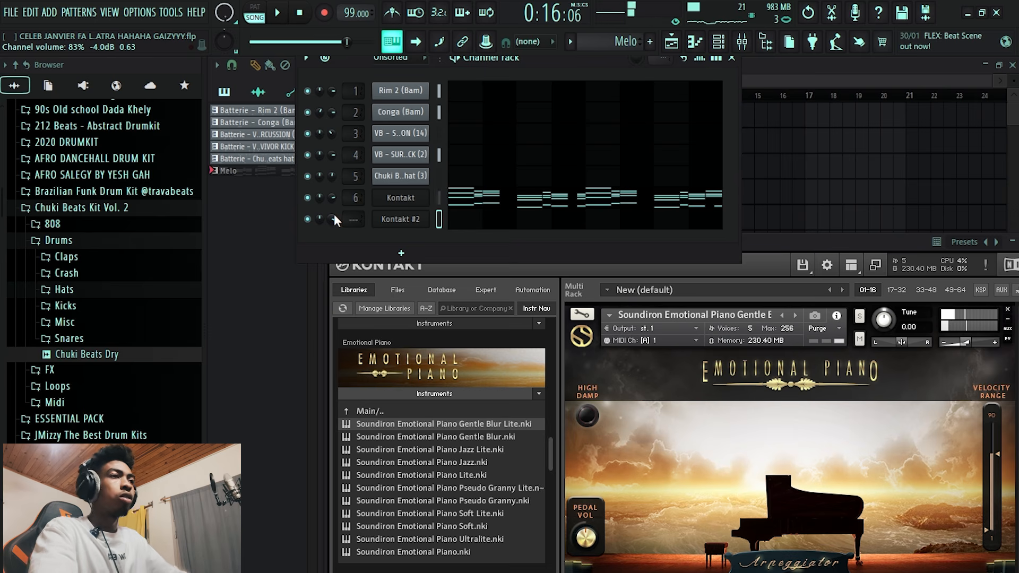
{"action": "key", "text": "space"}
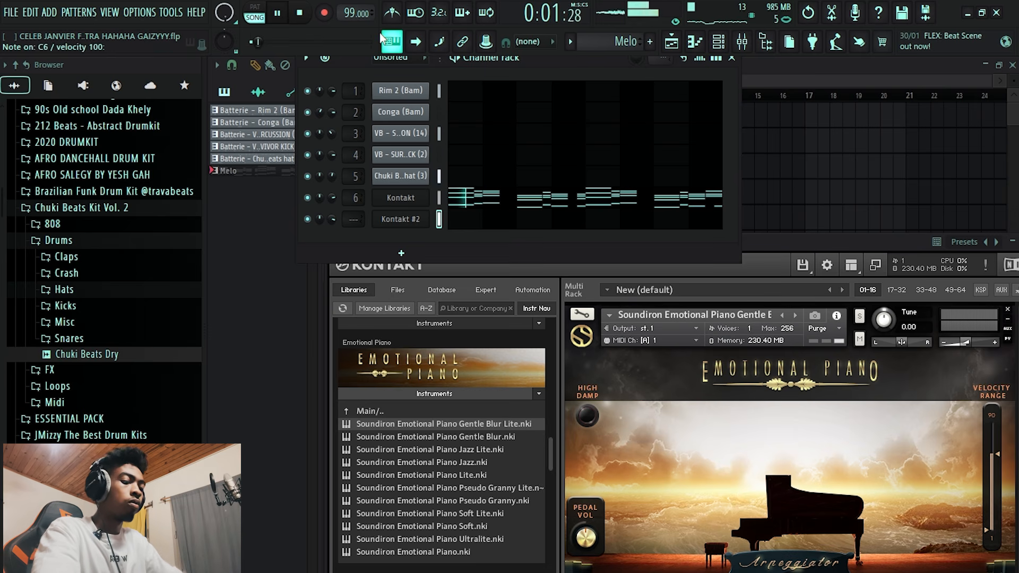
{"action": "key", "text": "space"}
{"action": "key", "text": "space"}
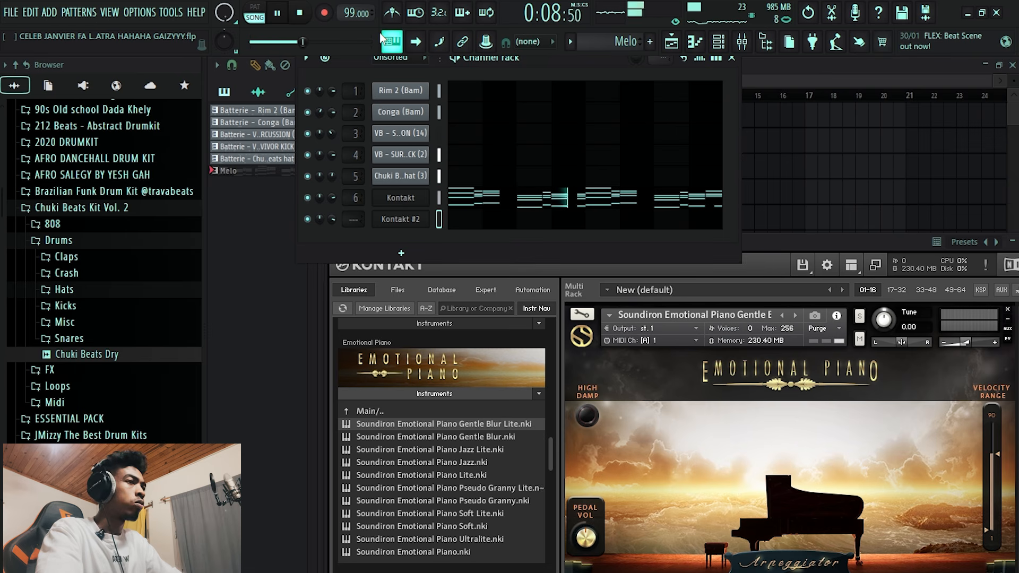
Record a descending piano melody on Kontakt #2 while the song plays and open its piano roll.
{"action": "key", "text": "space"}
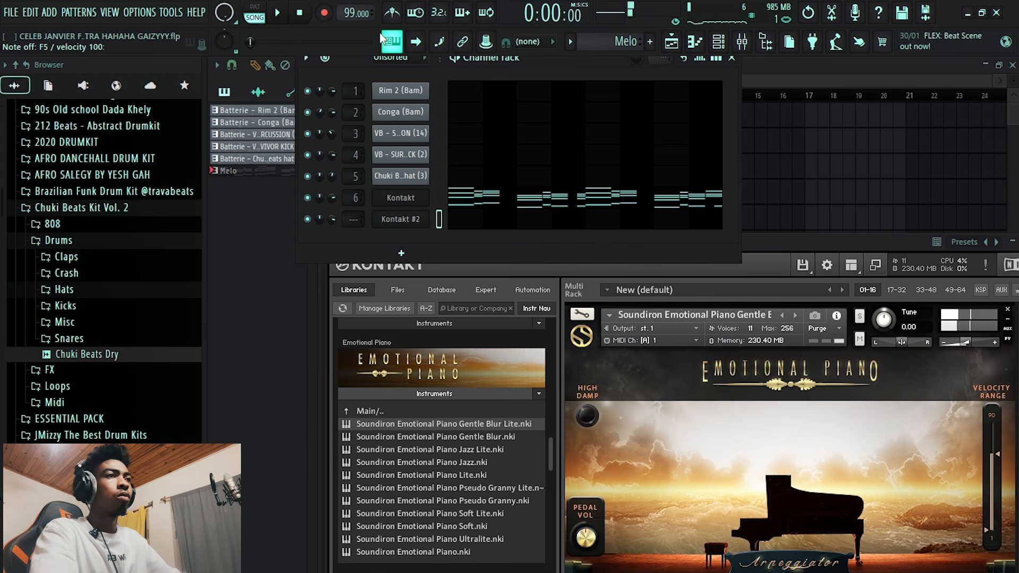
{"action": "key", "text": "space"}
{"action": "key", "text": "r"}
{"action": "key", "text": "q"}
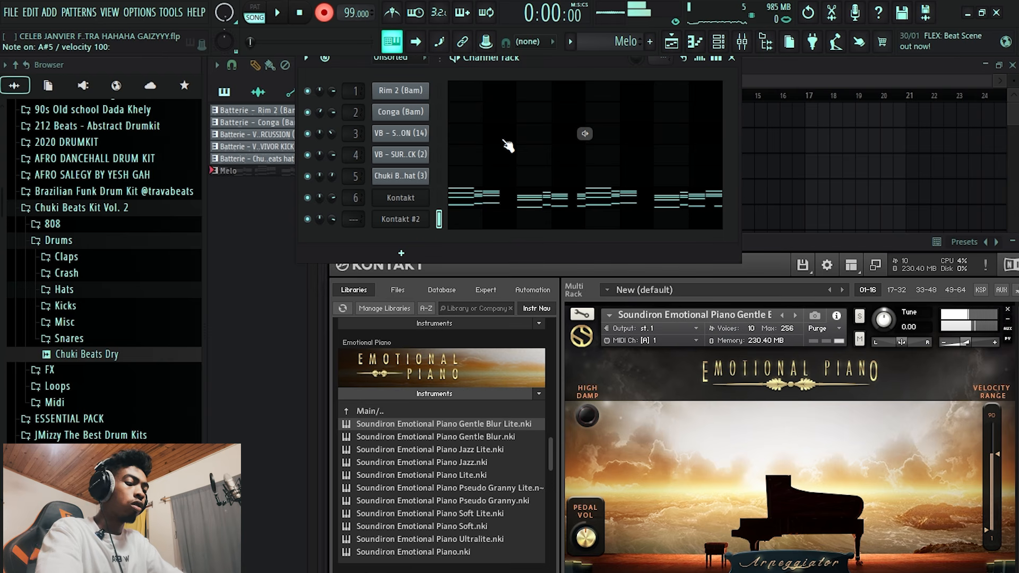
{"action": "key", "text": "space"}
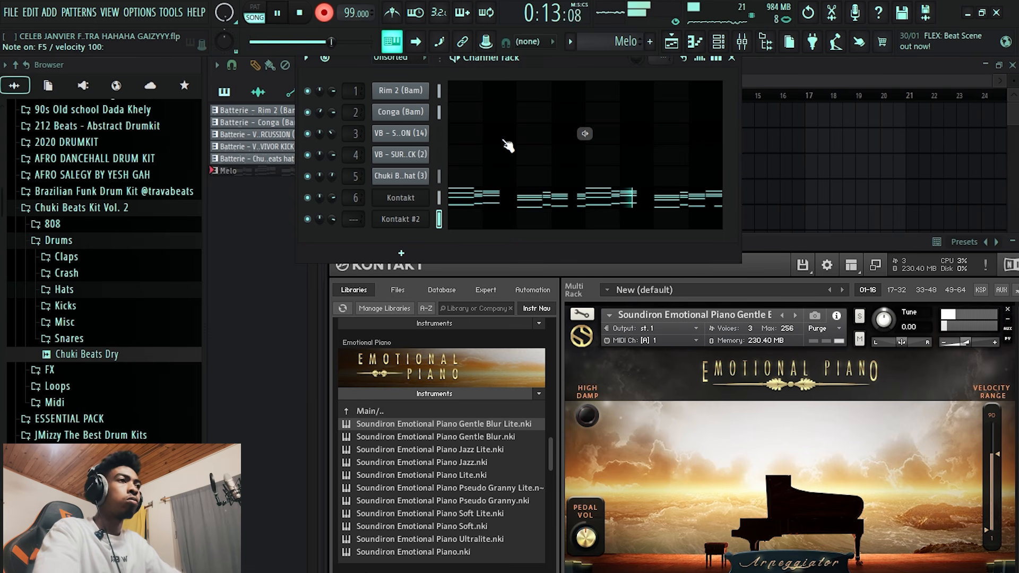
{"action": "left_click", "coordinate": [554, 224]}
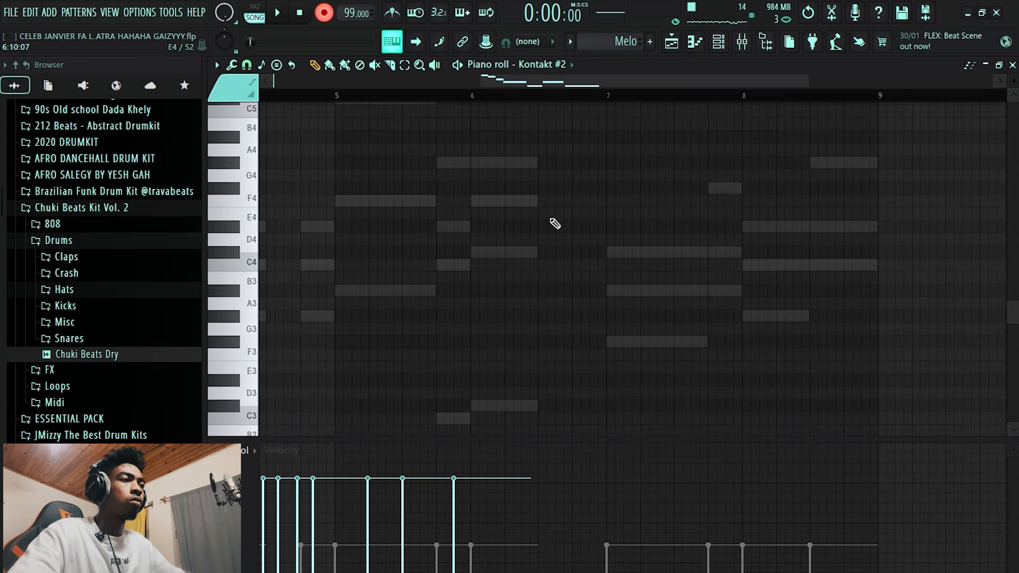
Change the piano roll snap and add a very short C6 grace note just before the melody's C#6 note.
{"action": "scroll", "coordinate": [555, 224], "scroll_direction": "down", "scroll_amount": 5}
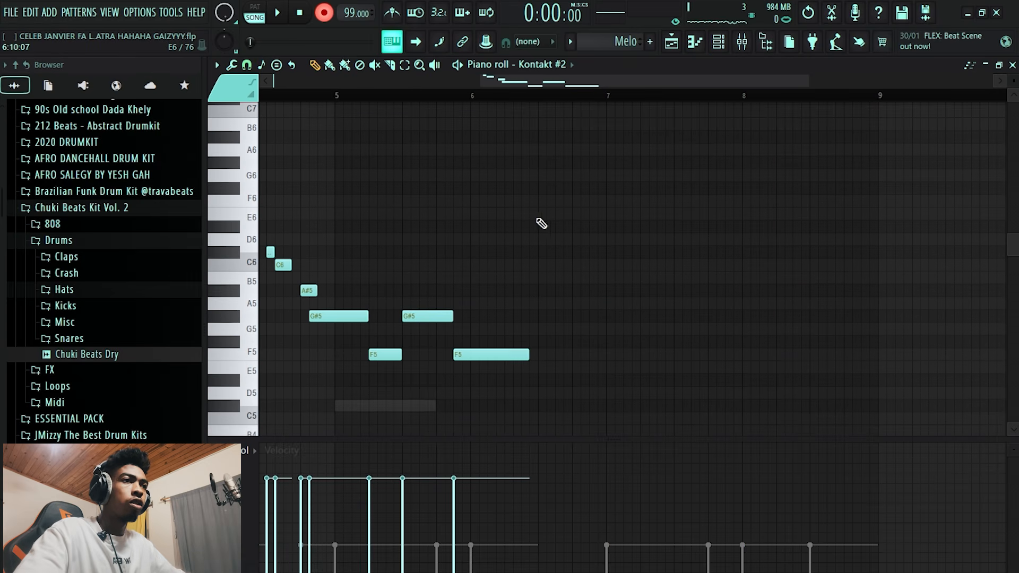
{"action": "scroll", "coordinate": [268, 153], "scroll_direction": "up", "scroll_amount": 4}
{"action": "key", "text": "space"}
{"action": "scroll", "coordinate": [256, 196], "scroll_direction": "up", "scroll_amount": 2}
{"action": "key", "text": "space"}
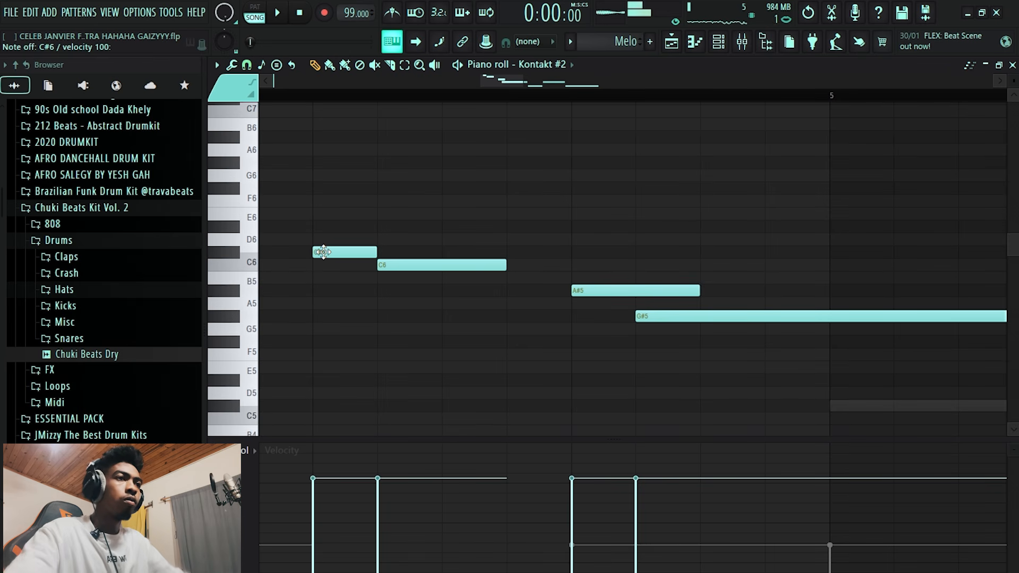
{"action": "left_click", "coordinate": [248, 88]}
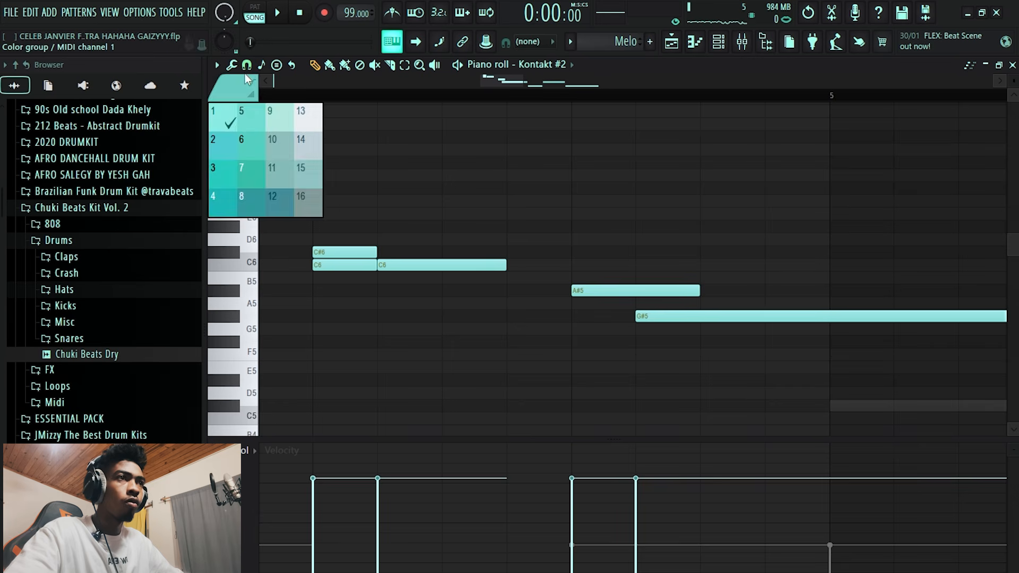
{"action": "left_click", "coordinate": [246, 65]}
{"action": "left_click", "coordinate": [269, 132]}
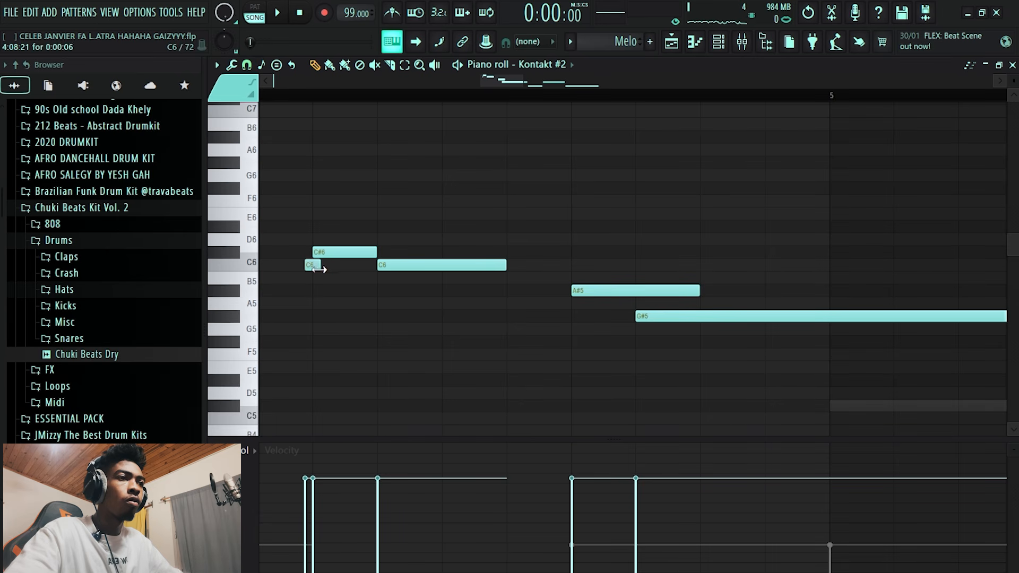
Select all the melody notes and randomize their velocities with the randomizer's bipolar velocity level.
{"action": "key", "text": "ctrl+a"}
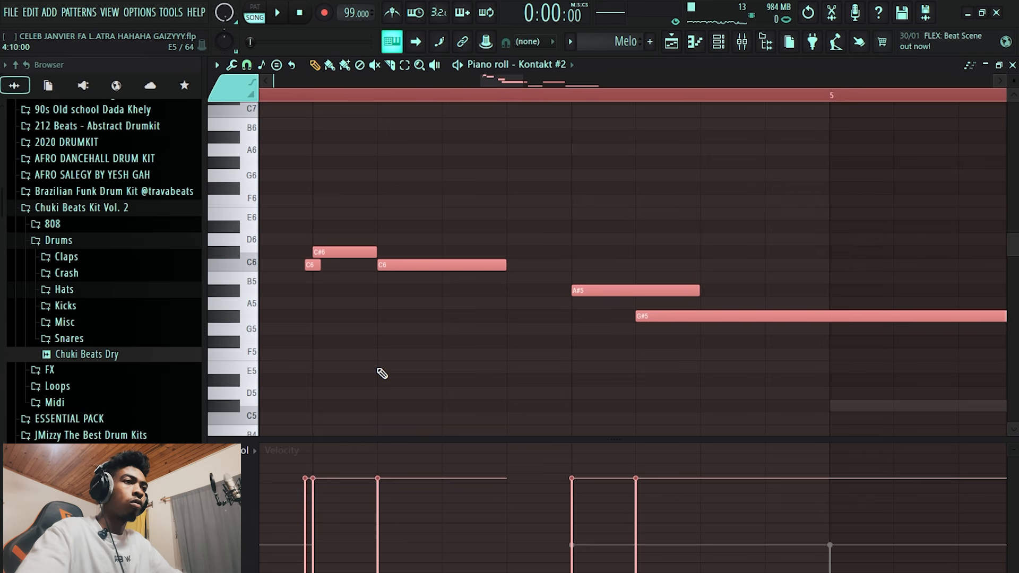
{"action": "key", "text": "alt+r"}
{"action": "left_click_drag", "start_coordinate": [483, 368], "coordinate": [483, 356]}
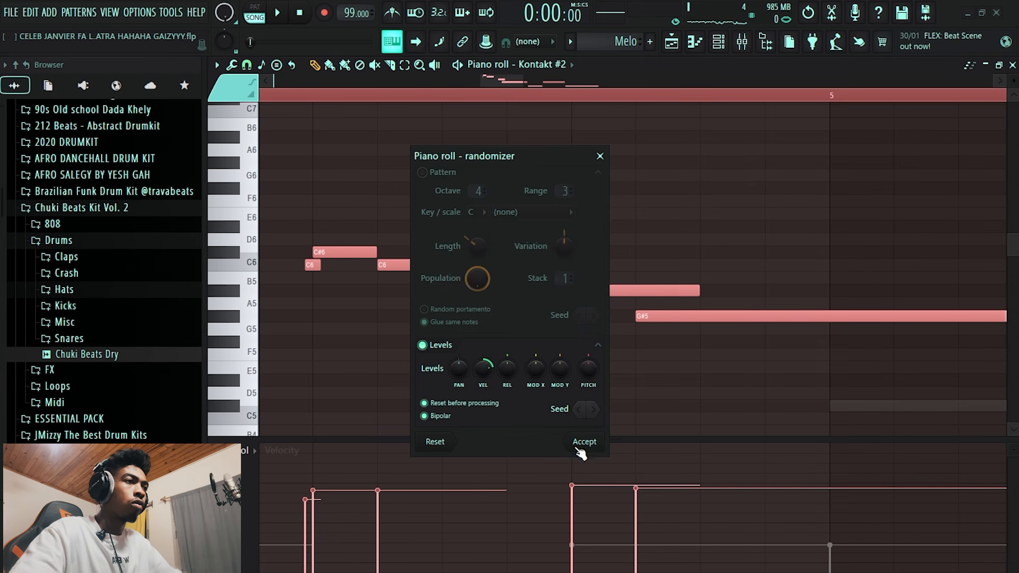
{"action": "left_click", "coordinate": [583, 442]}
Slice the A#5 note in the middle and delete its second half.
{"action": "key", "text": "space"}
{"action": "scroll", "coordinate": [462, 217], "scroll_direction": "down", "scroll_amount": 2}
{"action": "scroll", "coordinate": [462, 218], "scroll_direction": "down", "scroll_amount": 2}
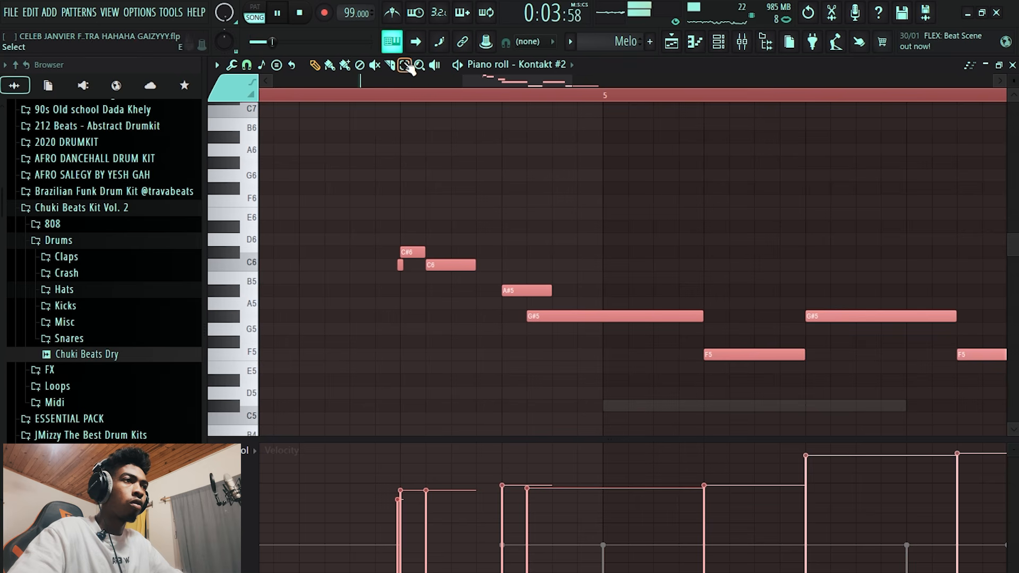
{"action": "left_click", "coordinate": [405, 65]}
{"action": "key", "text": "ctrl+a"}
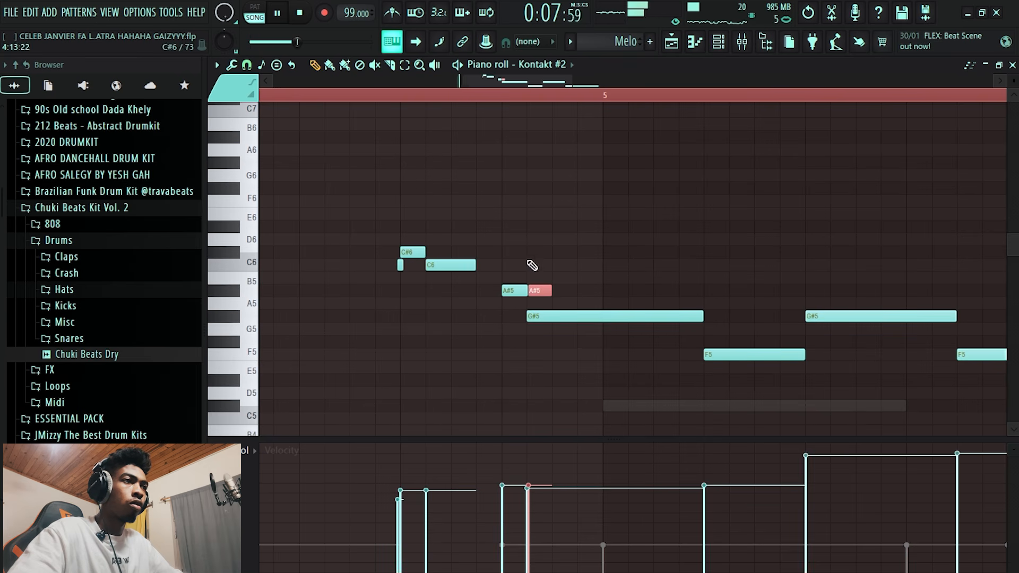
{"action": "right_click", "coordinate": [547, 292]}
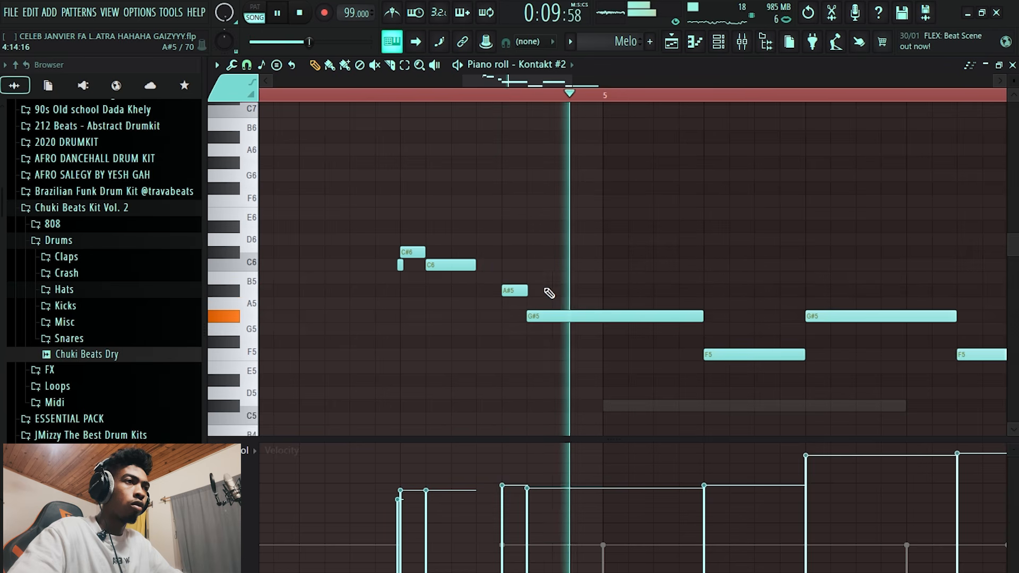
Lengthen the C#6 note slightly and shift the first long G#5 note to start after a short gap behind A#5.
{"action": "scroll", "coordinate": [367, 223], "scroll_direction": "up", "scroll_amount": 3}
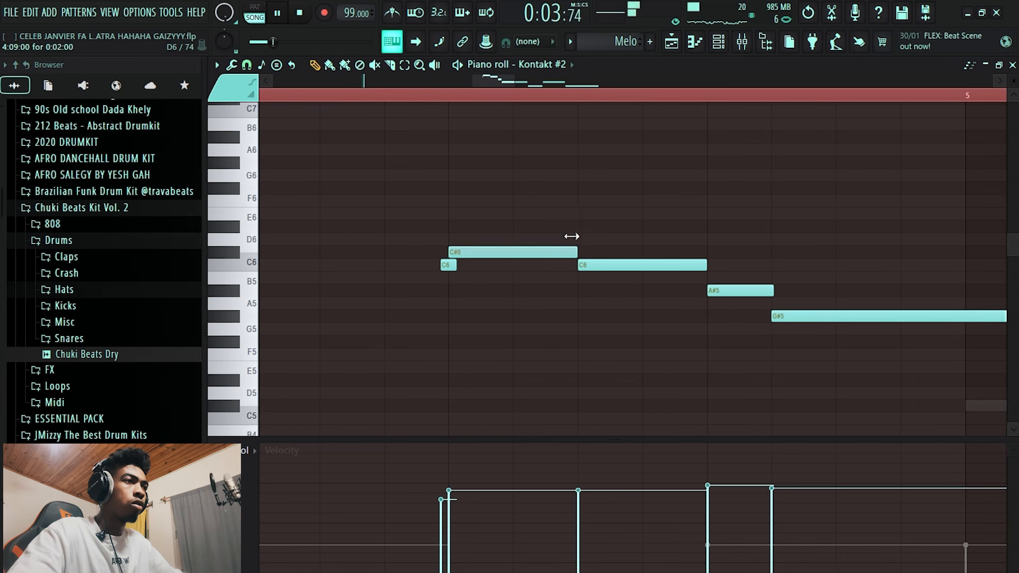
{"action": "left_click", "coordinate": [353, 95]}
{"action": "key", "text": "space"}
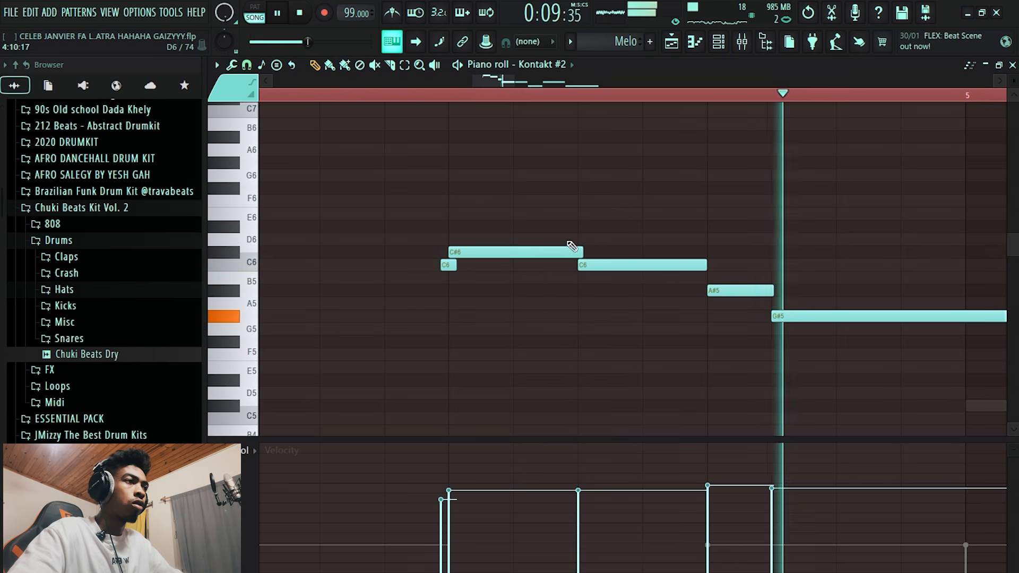
{"action": "left_click_drag", "start_coordinate": [828, 319], "coordinate": [890, 318]}
Set the first G#5 note's velocity to about 70% and A#5's to 67%, and lower the second C6 note's velocity.
{"action": "left_click", "coordinate": [850, 522]}
{"action": "left_click", "coordinate": [852, 491]}
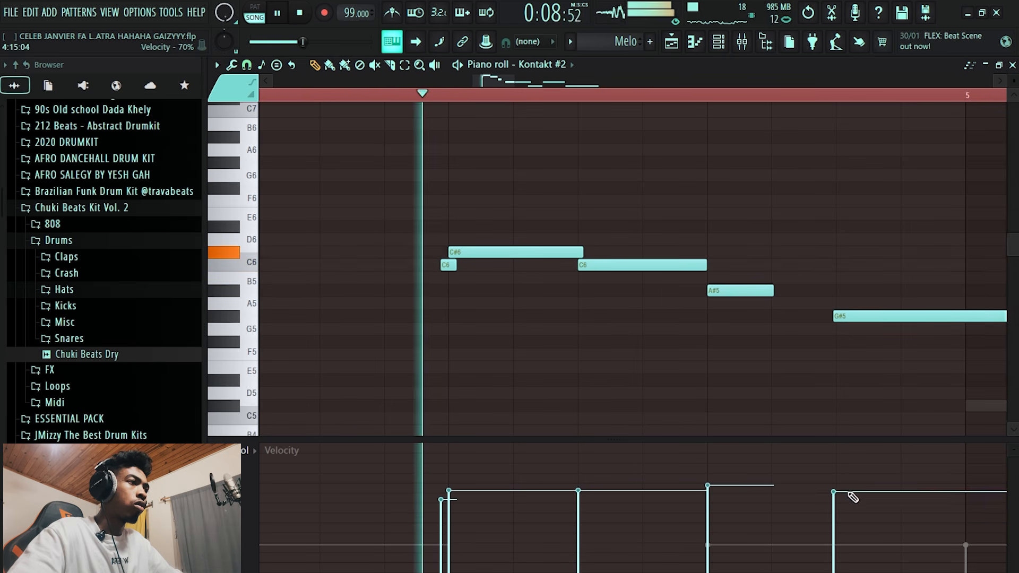
{"action": "left_click", "coordinate": [734, 517]}
{"action": "left_click", "coordinate": [597, 509]}
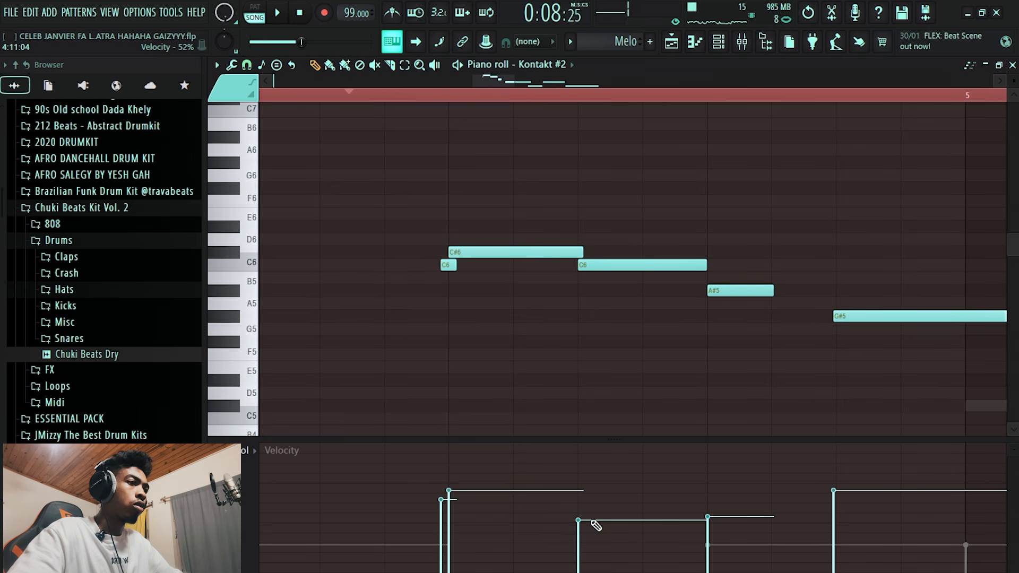
{"action": "scroll", "coordinate": [591, 310], "scroll_direction": "down", "scroll_amount": 2}
{"action": "left_click", "coordinate": [679, 495]}
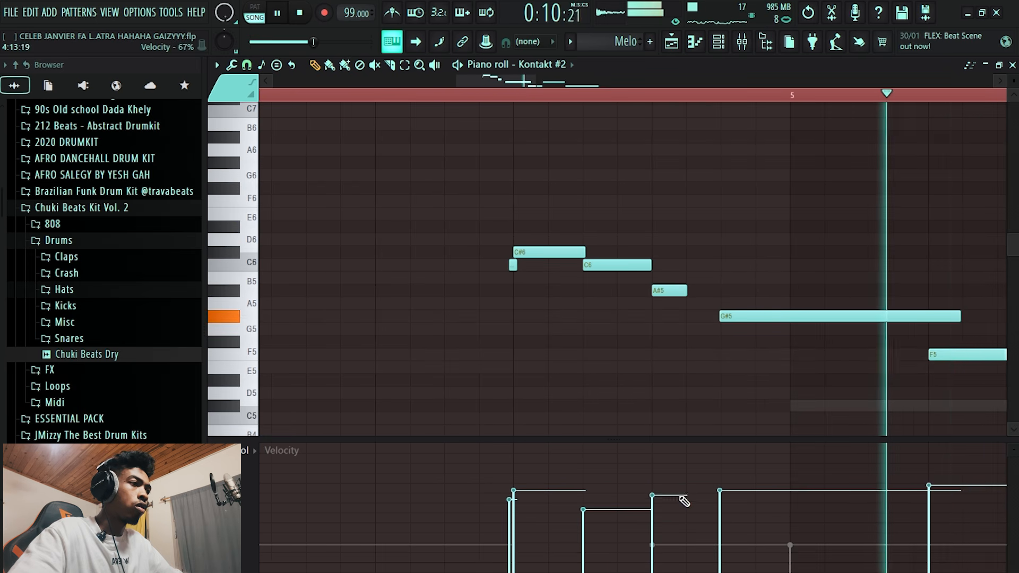
Lower the second G#5 note's velocity to 70% and reduce the velocity of the closing F5 note.
{"action": "key", "text": "space"}
{"action": "scroll", "coordinate": [555, 410], "scroll_direction": "down", "scroll_amount": 3}
{"action": "scroll", "coordinate": [760, 393], "scroll_direction": "up", "scroll_amount": 2}
{"action": "key", "text": "space"}
{"action": "left_click", "coordinate": [777, 503]}
{"action": "left_click", "coordinate": [907, 472]}
{"action": "left_click", "coordinate": [779, 492]}
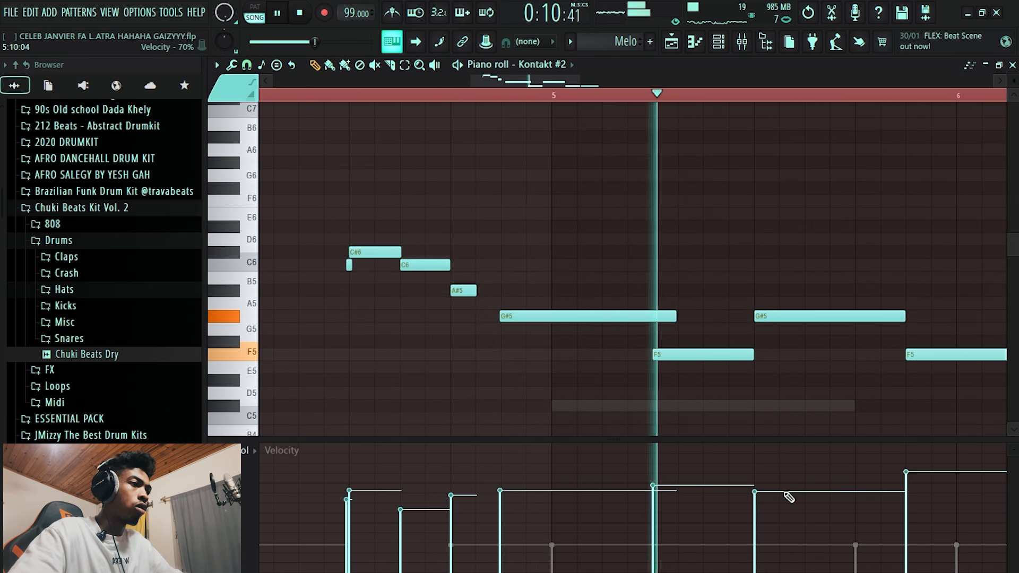
{"action": "scroll", "coordinate": [709, 410], "scroll_direction": "down", "scroll_amount": 3}
{"action": "left_click", "coordinate": [818, 502]}
Play the song from bar 4 to check the melody and try out answering piano notes for bars 7 and 8.
{"action": "scroll", "coordinate": [687, 339], "scroll_direction": "down", "scroll_amount": 4}
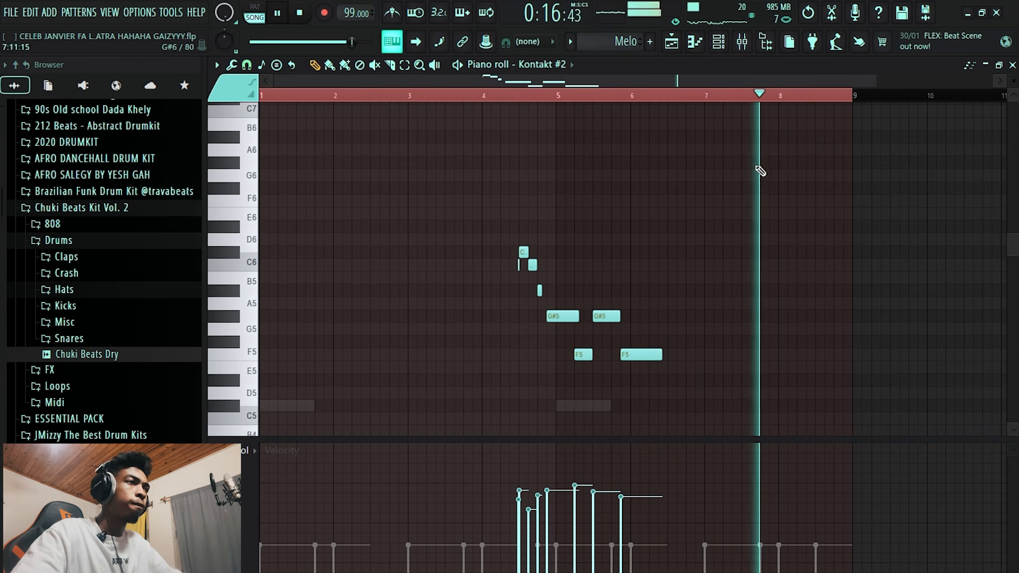
{"action": "left_click", "coordinate": [491, 96]}
{"action": "scroll", "coordinate": [619, 278], "scroll_direction": "up", "scroll_amount": 2}
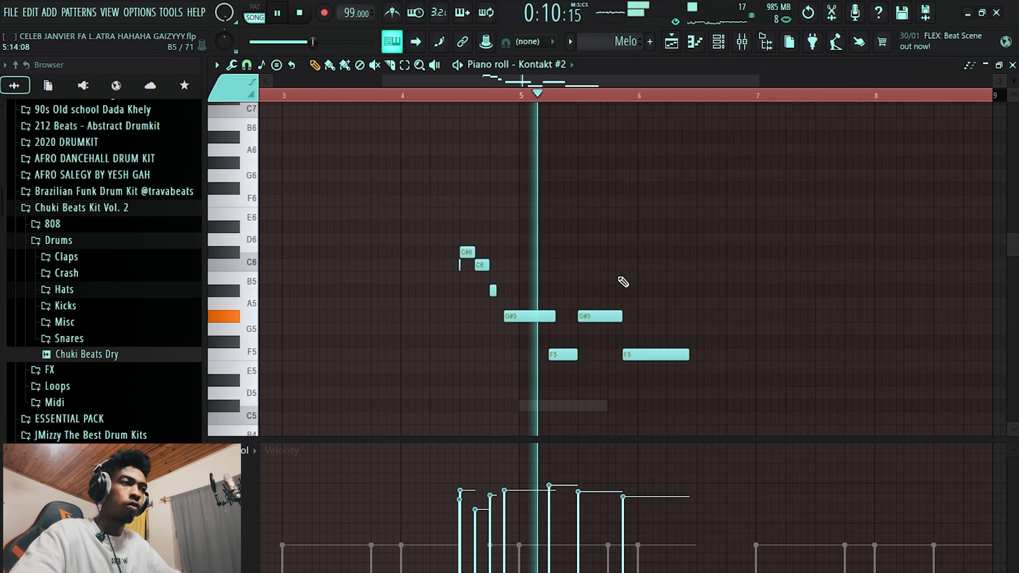
{"action": "scroll", "coordinate": [623, 282], "scroll_direction": "down", "scroll_amount": 2}
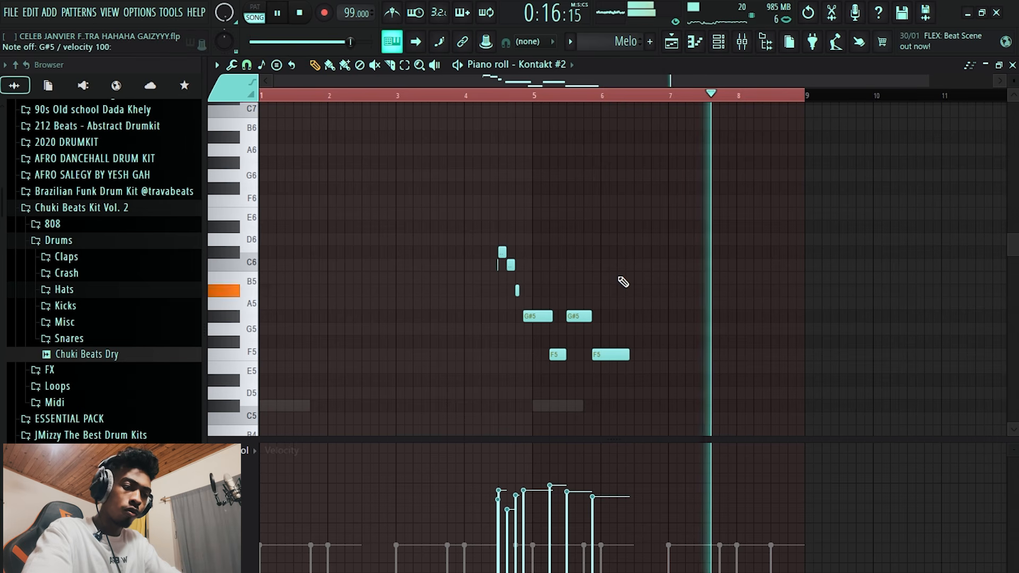
{"action": "key", "text": "space"}
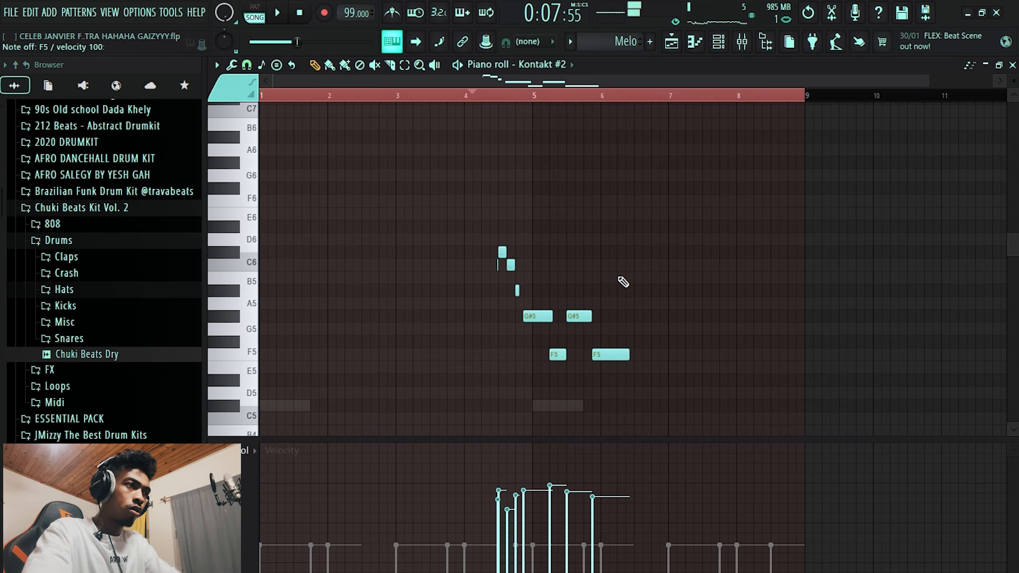
{"action": "key", "text": "space"}
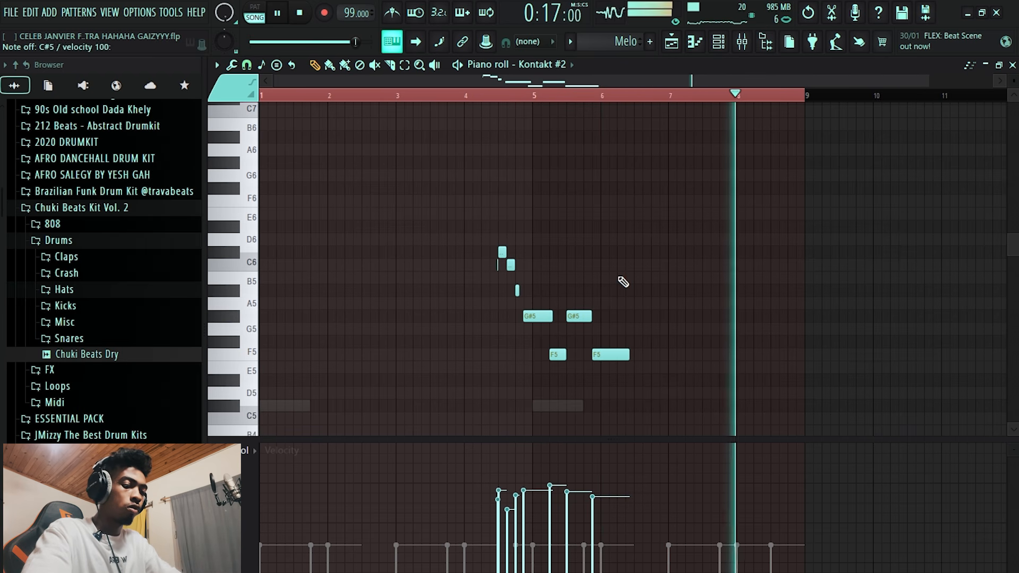
{"action": "key", "text": "space"}
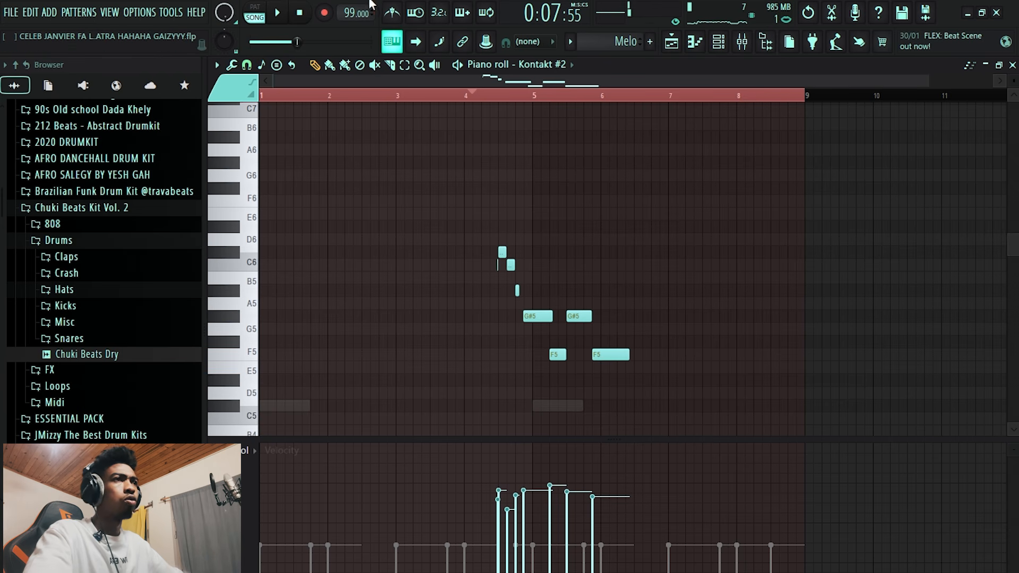
Record the answering phrase D#5, F5, D#5, C#5 and C5 on Kontakt #2 across bars 7 and 8.
{"action": "key", "text": "space"}
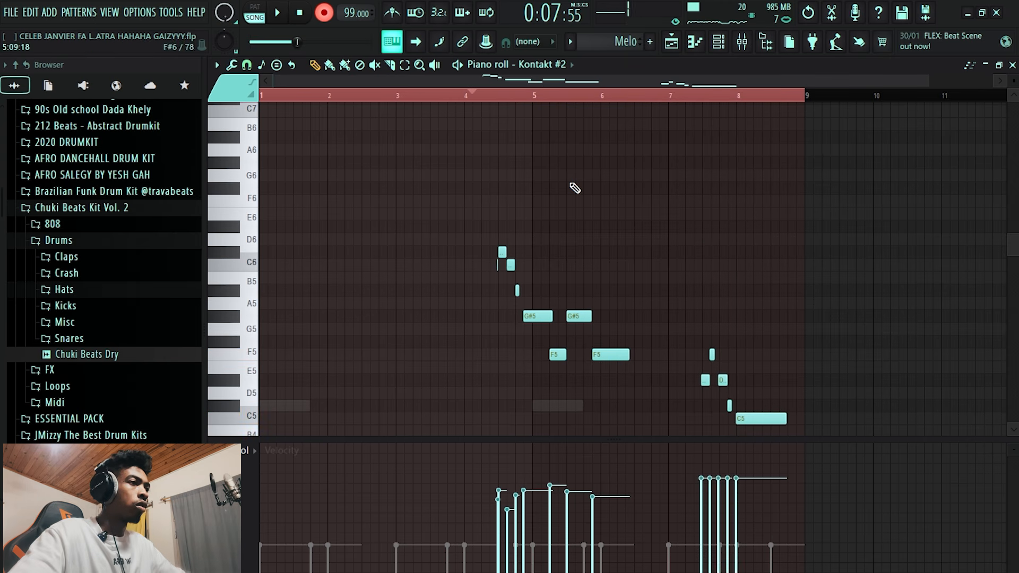
{"action": "scroll", "coordinate": [575, 189], "scroll_direction": "up", "scroll_amount": 4}
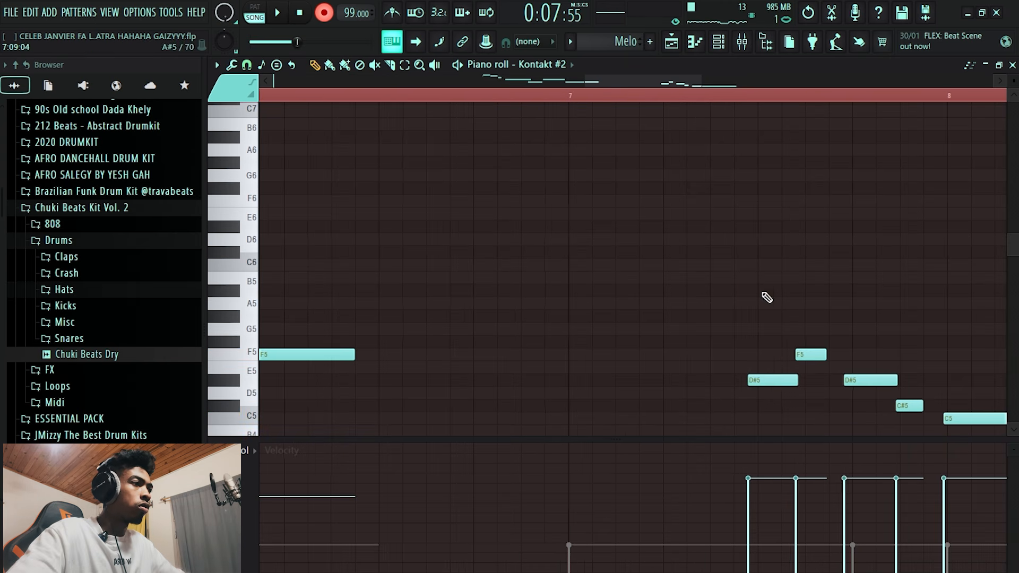
{"action": "scroll", "coordinate": [752, 297], "scroll_direction": "down", "scroll_amount": 3}
{"action": "scroll", "coordinate": [616, 244], "scroll_direction": "down", "scroll_amount": 2}
Select the five answering notes, lower their velocities slightly and shift them together so the first D#5 starts halfway through bar 7.
{"action": "left_click_drag", "start_coordinate": [830, 311], "coordinate": [675, 423]}
{"action": "scroll", "coordinate": [702, 380], "scroll_direction": "up", "scroll_amount": 5}
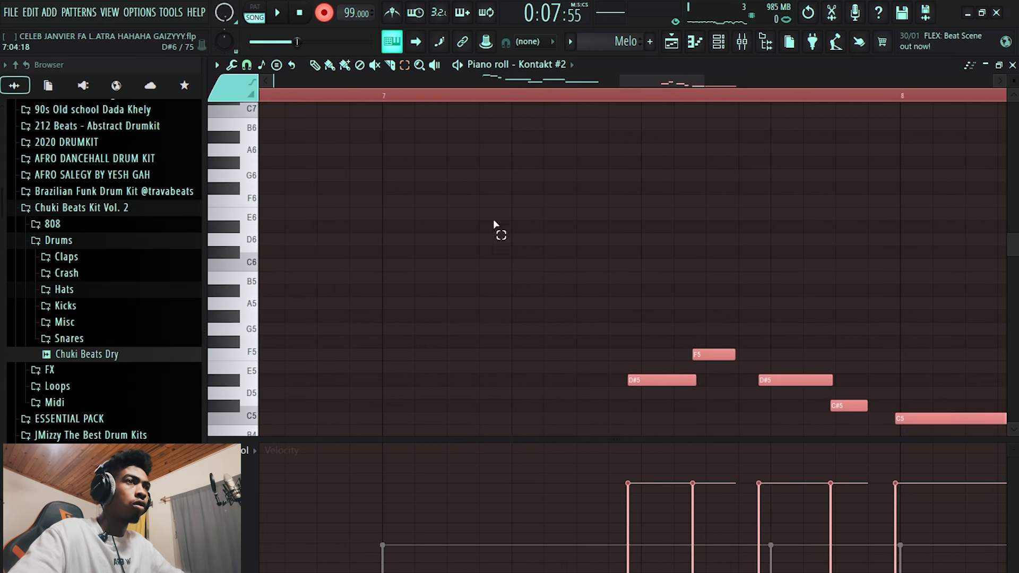
{"action": "left_click", "coordinate": [247, 65]}
{"action": "left_click", "coordinate": [267, 133]}
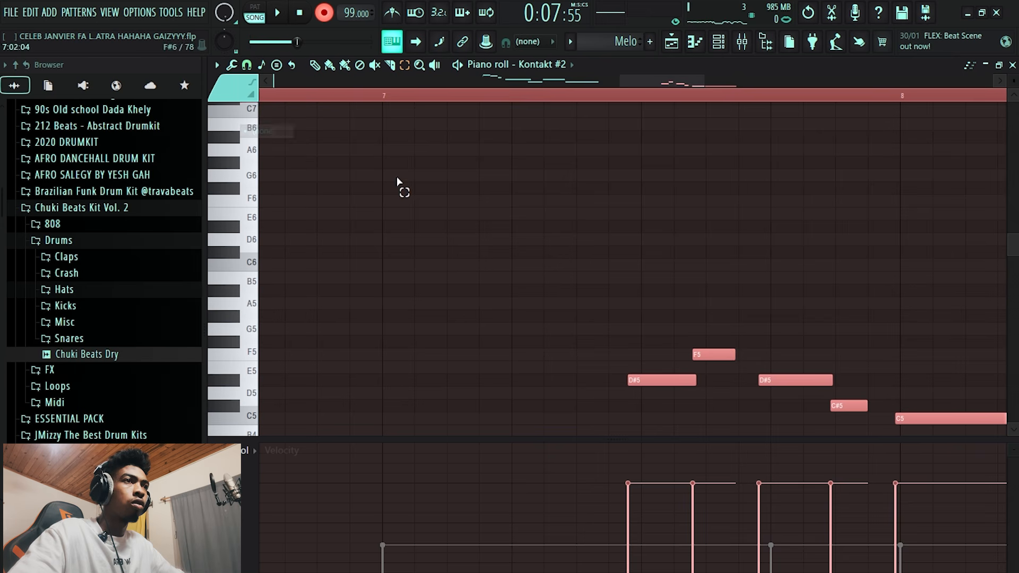
{"action": "scroll", "coordinate": [698, 340], "scroll_direction": "up", "scroll_amount": 3}
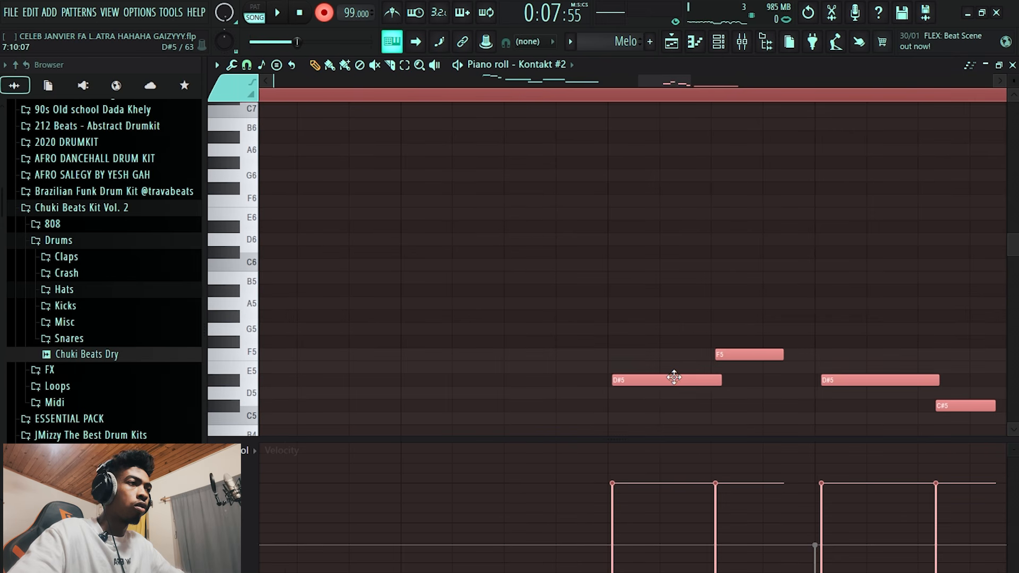
{"action": "scroll", "coordinate": [671, 302], "scroll_direction": "down", "scroll_amount": 3}
{"action": "left_click", "coordinate": [696, 280]}
{"action": "right_click", "coordinate": [696, 280]}
{"action": "scroll", "coordinate": [470, 126], "scroll_direction": "up", "scroll_amount": 1}
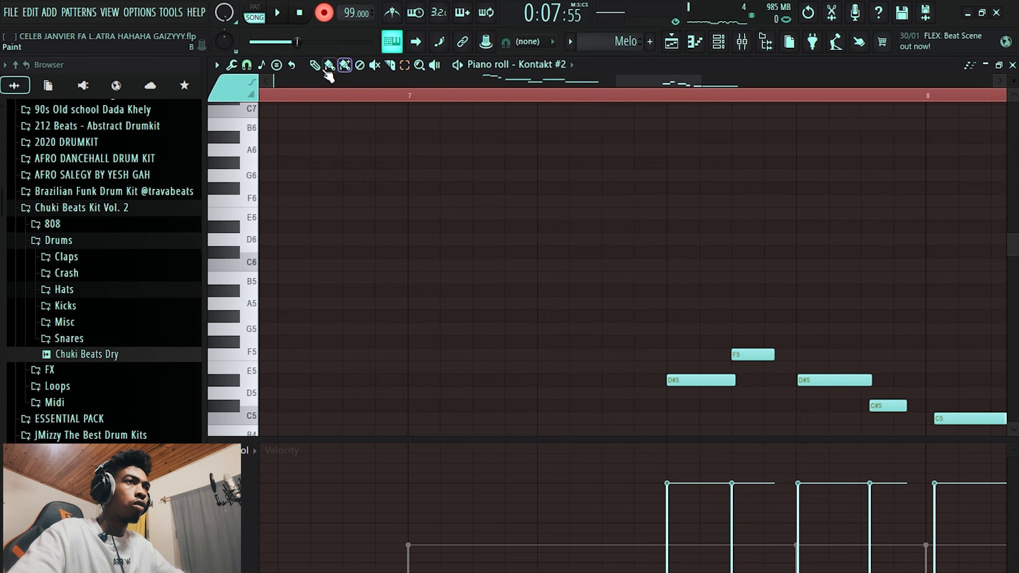
Lower the velocities of the answering phrase's F5 and C#5 notes and play it back from bar 7.
{"action": "scroll", "coordinate": [738, 371], "scroll_direction": "up", "scroll_amount": 2}
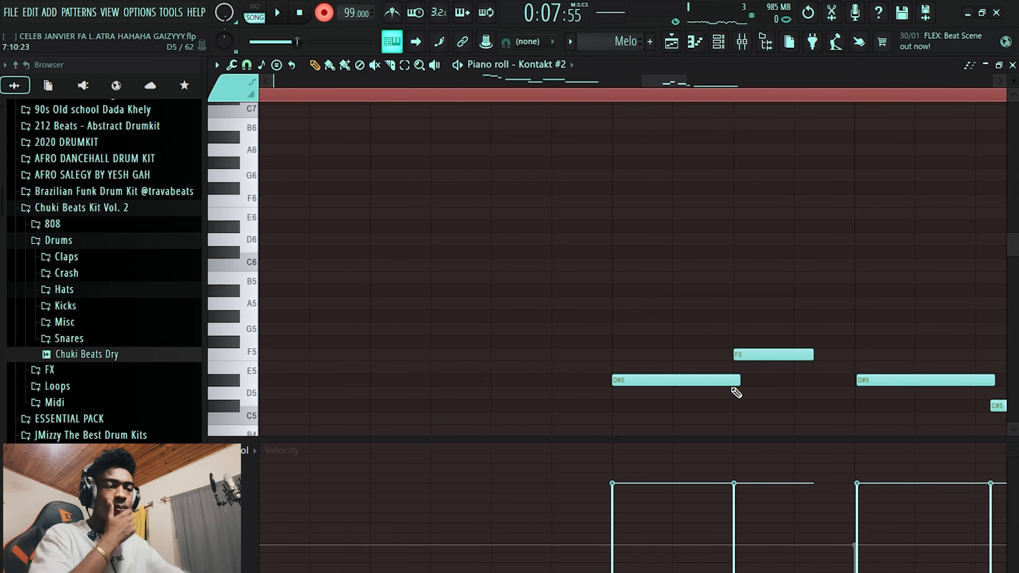
{"action": "scroll", "coordinate": [734, 469], "scroll_direction": "down", "scroll_amount": 2}
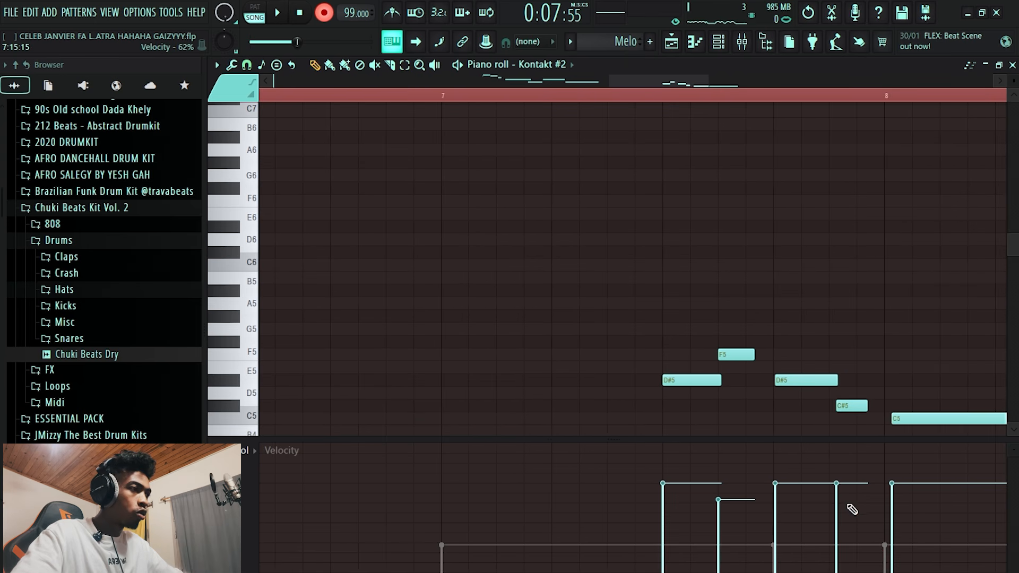
{"action": "scroll", "coordinate": [796, 403], "scroll_direction": "down", "scroll_amount": 4}
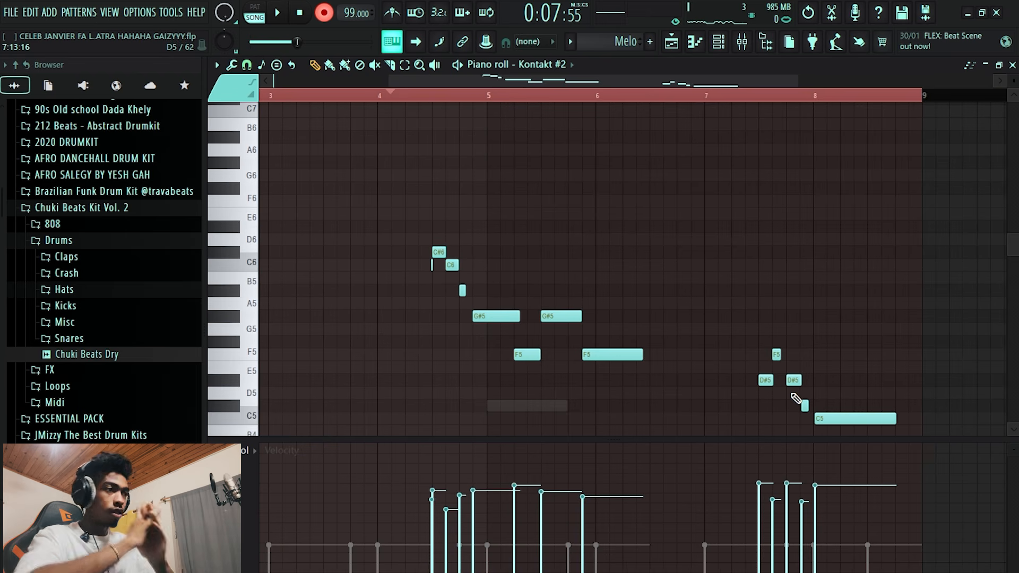
{"action": "left_click", "coordinate": [737, 98]}
{"action": "key", "text": "space"}
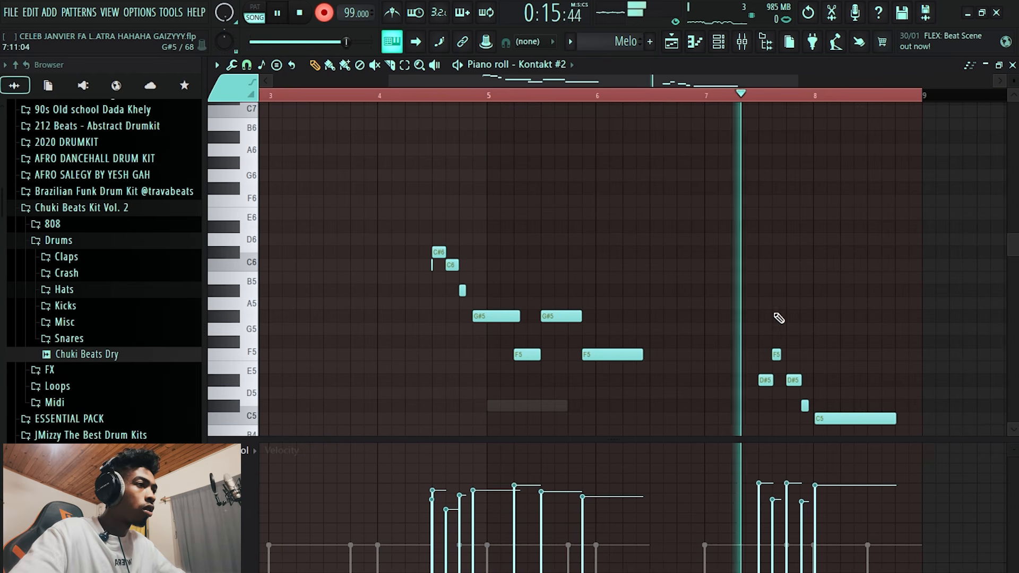
Lower the velocity of the answering phrase's first D#5 note in bar 7 to match the F5 after it.
{"action": "scroll", "coordinate": [785, 345], "scroll_direction": "up", "scroll_amount": 2}
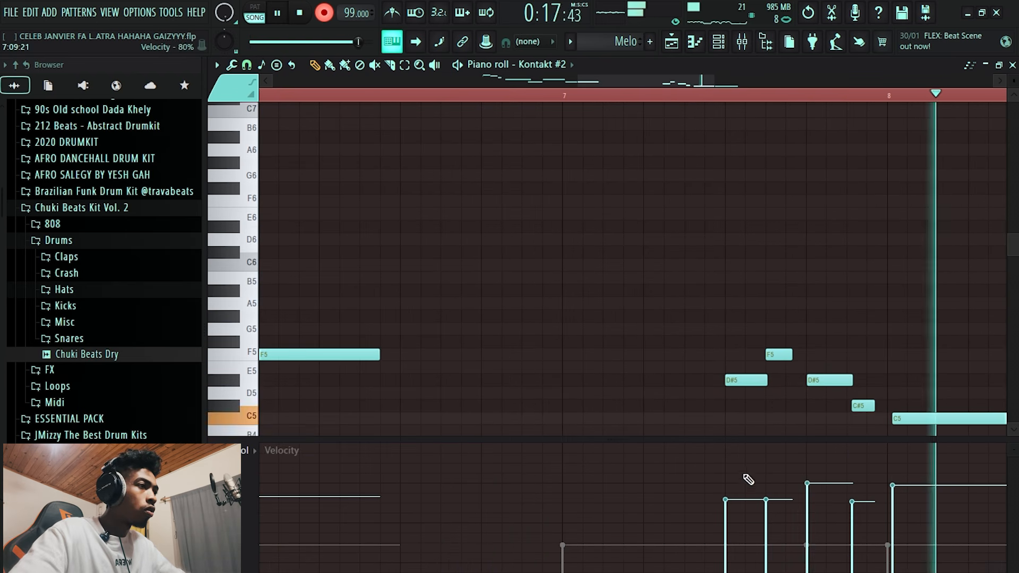
{"action": "scroll", "coordinate": [779, 388], "scroll_direction": "up", "scroll_amount": 3}
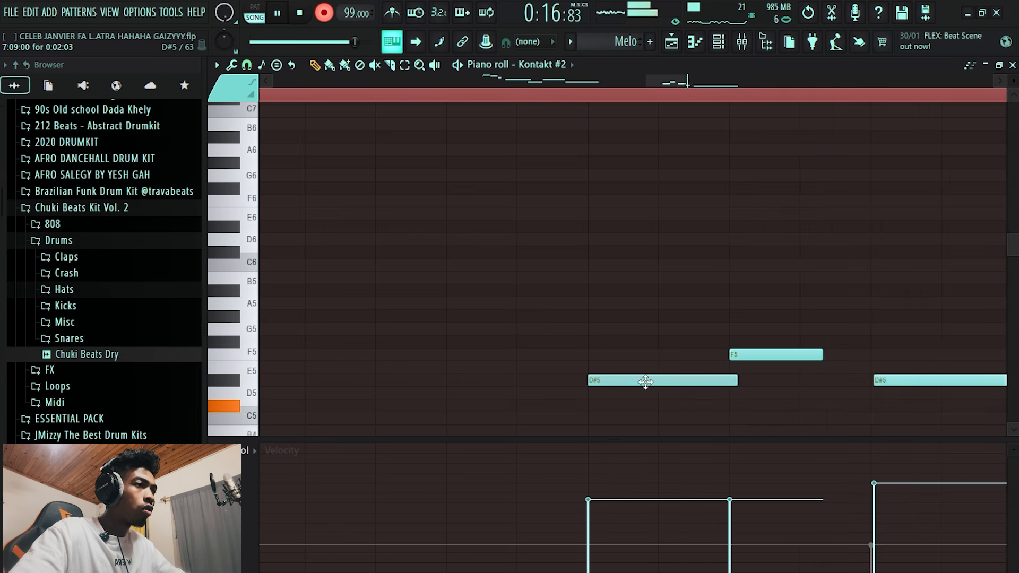
Play the full arrangement in the playlist and look over the drum, Melo and recorded audio clips on Tracks 1 to 9.
{"action": "key", "text": "space"}
{"action": "scroll", "coordinate": [683, 351], "scroll_direction": "down", "scroll_amount": 3}
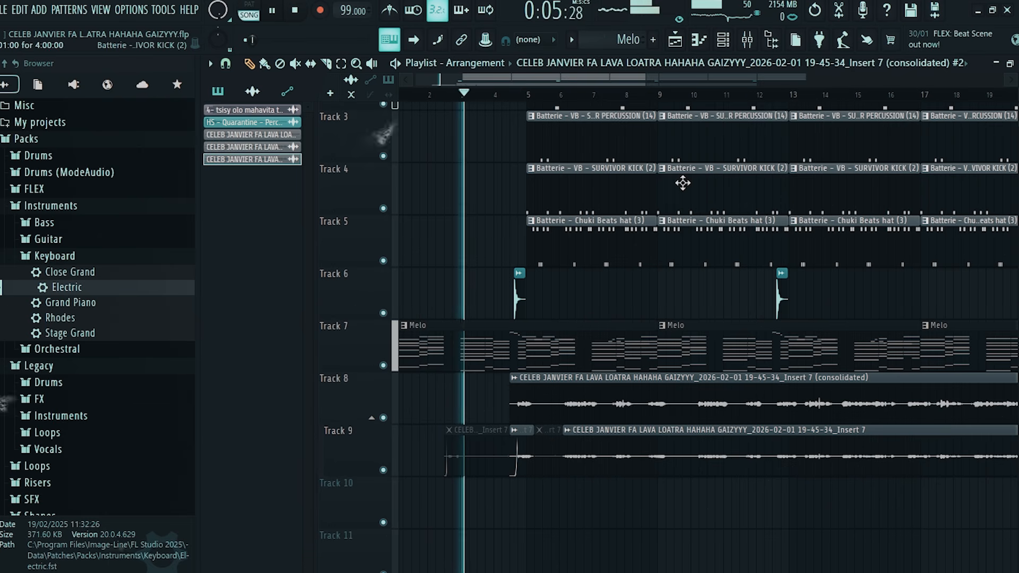
{"action": "scroll", "coordinate": [649, 188], "scroll_direction": "up", "scroll_amount": 3}
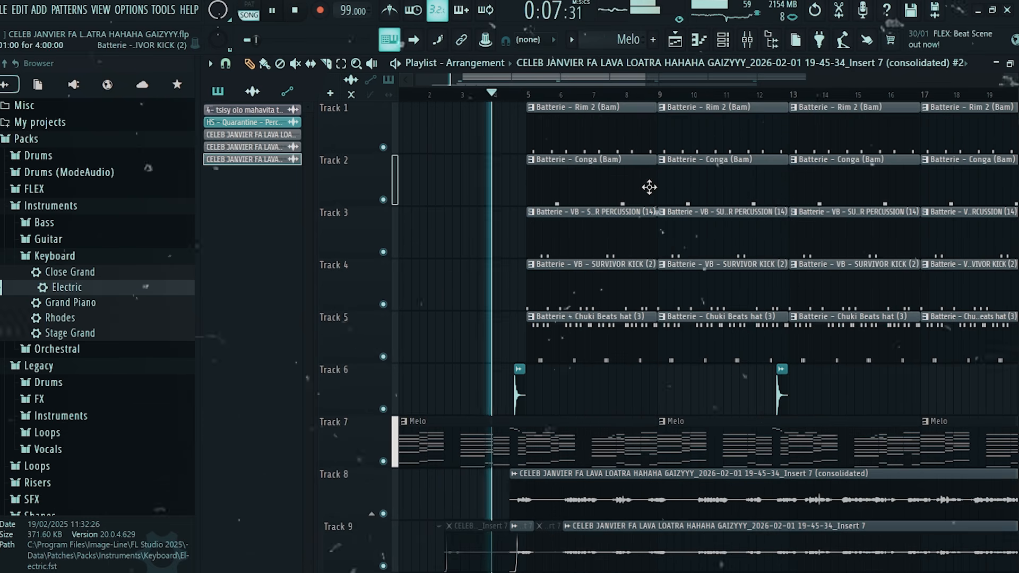
{"action": "scroll", "coordinate": [649, 188], "scroll_direction": "down", "scroll_amount": 1}
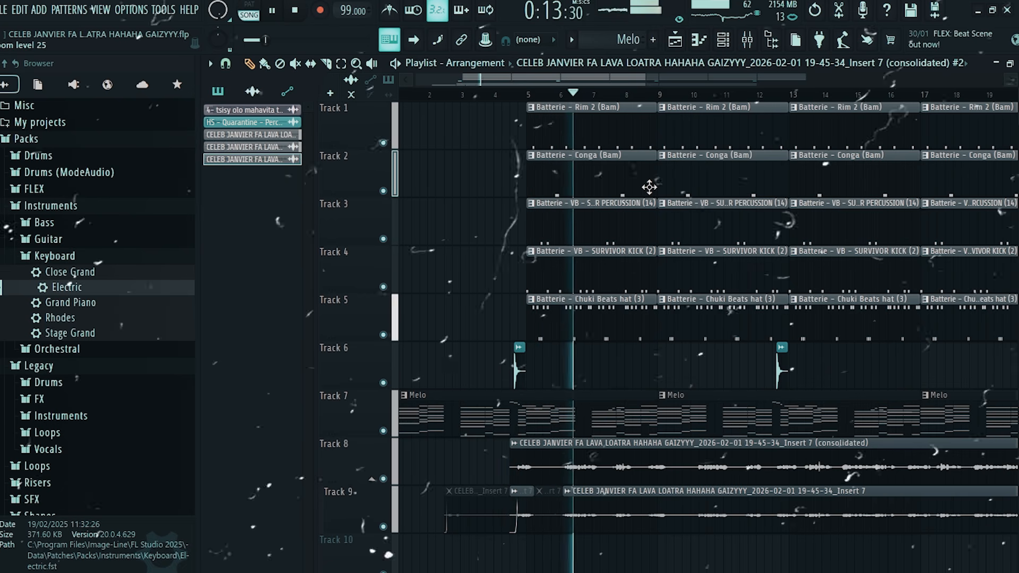
{"action": "scroll", "coordinate": [648, 187], "scroll_direction": "down", "scroll_amount": 3, "text": "alt"}
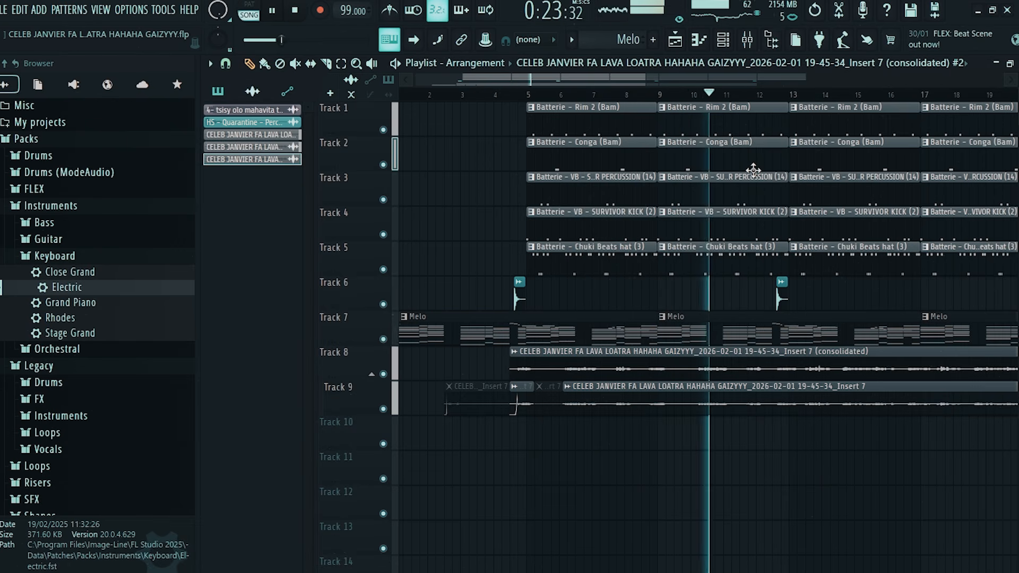
{"action": "scroll", "coordinate": [775, 231], "scroll_direction": "down", "scroll_amount": 1}
{"action": "scroll", "coordinate": [774, 232], "scroll_direction": "down", "scroll_amount": 3}
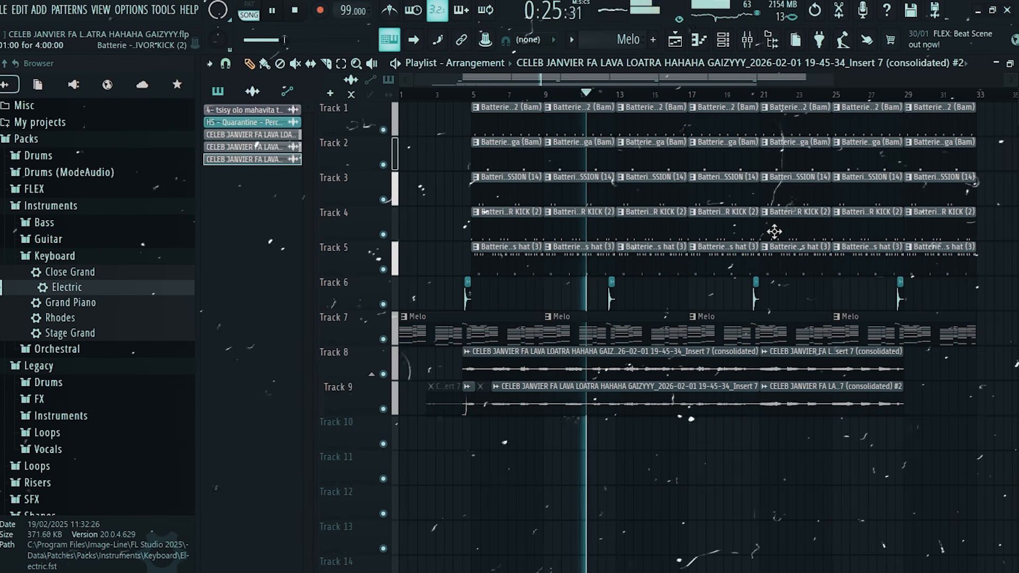
{"action": "scroll", "coordinate": [811, 228], "scroll_direction": "down", "scroll_amount": 1}
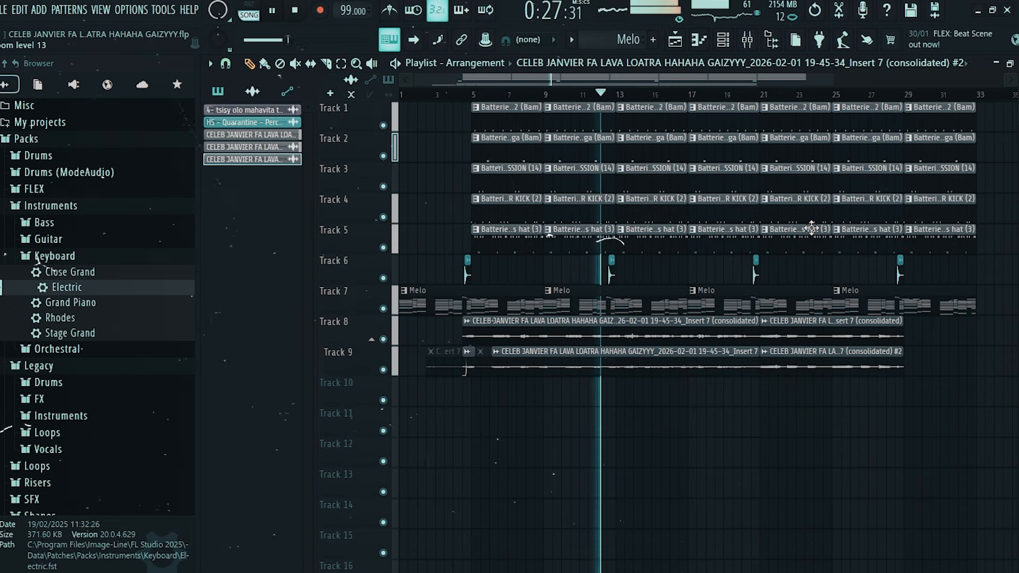